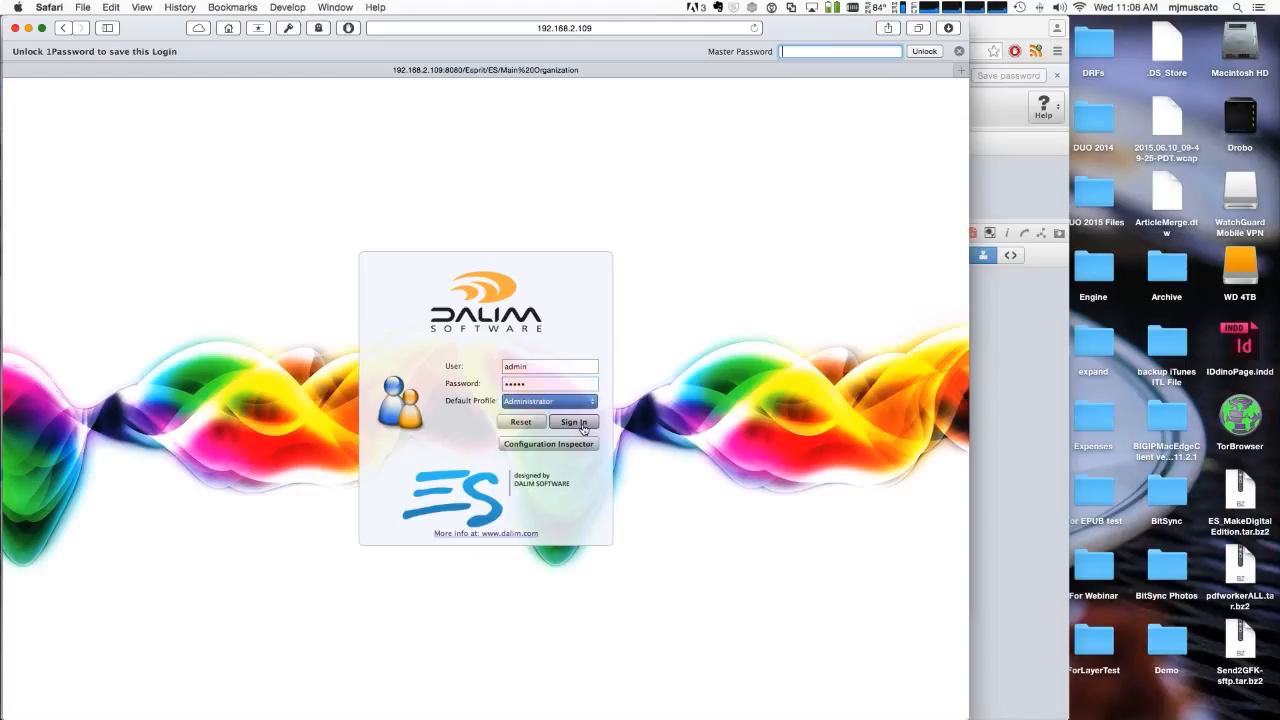
Sign in to DALIM ES with the Administrator profile in both Safari and Chrome
click(575, 422)
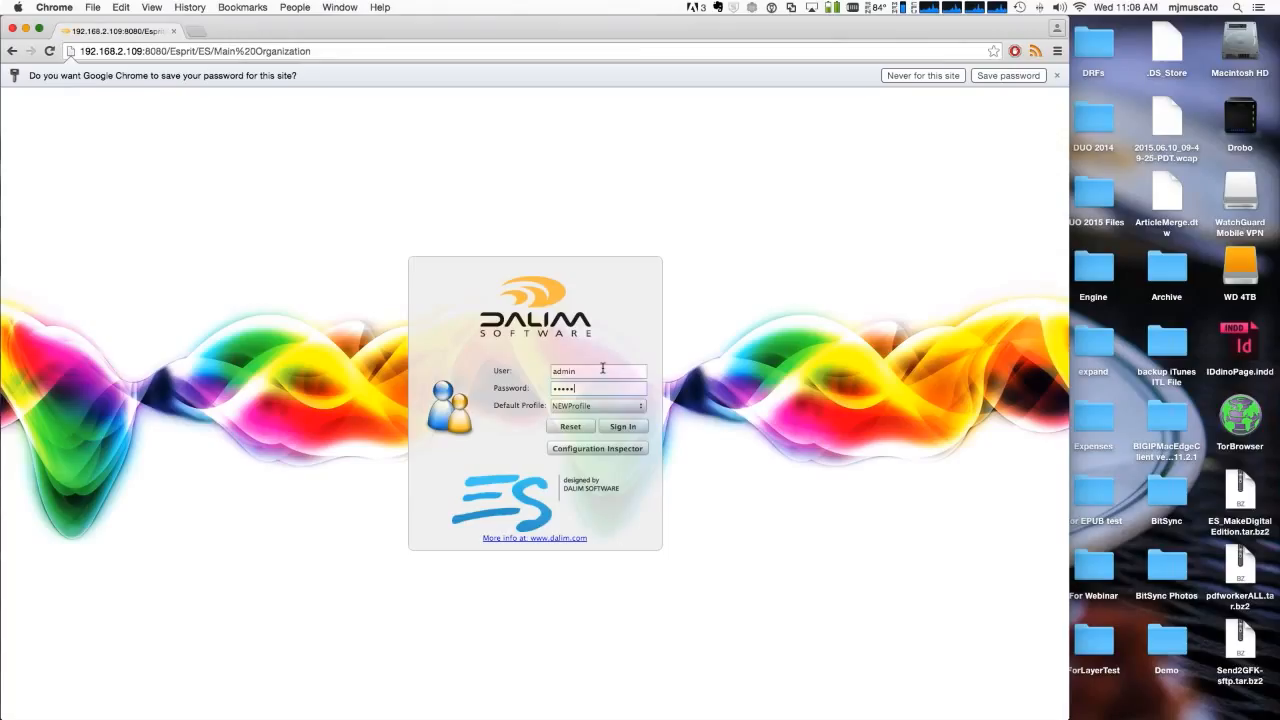
click(644, 411)
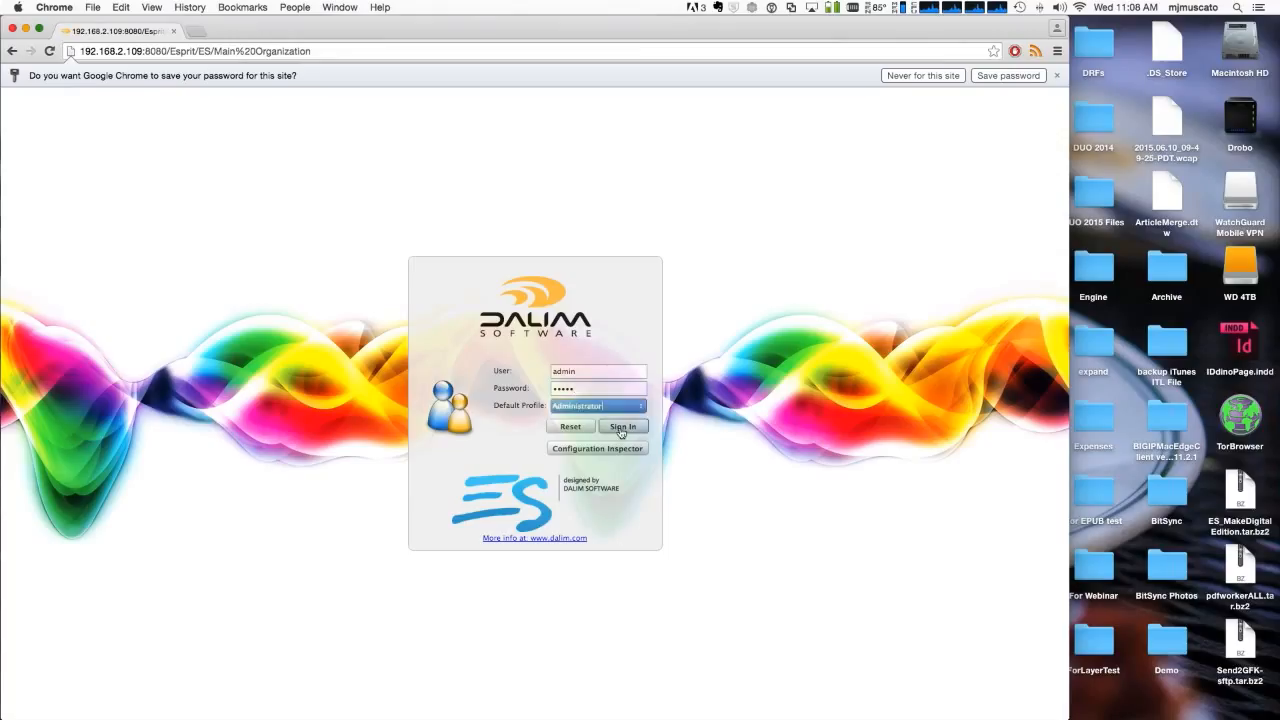
click(621, 431)
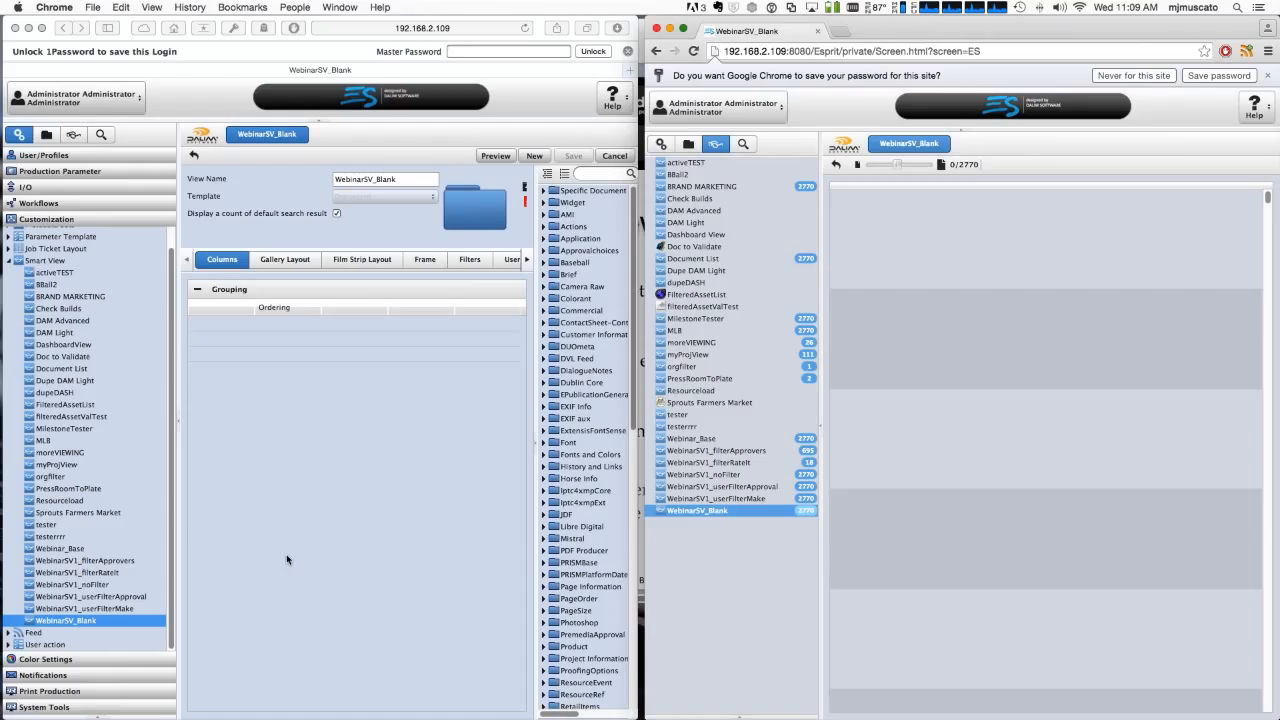
Hide the document info pane in SVwebinar1's documents and show the documents as a list
click(295, 263)
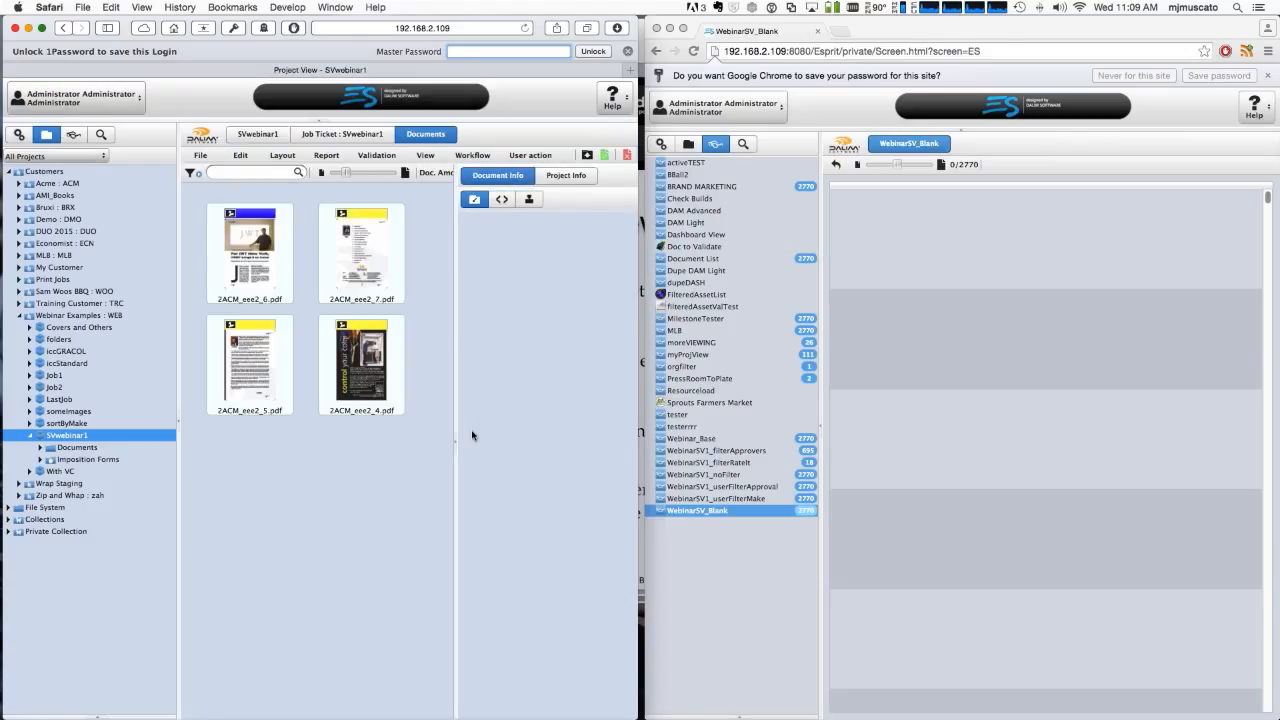
click(457, 447)
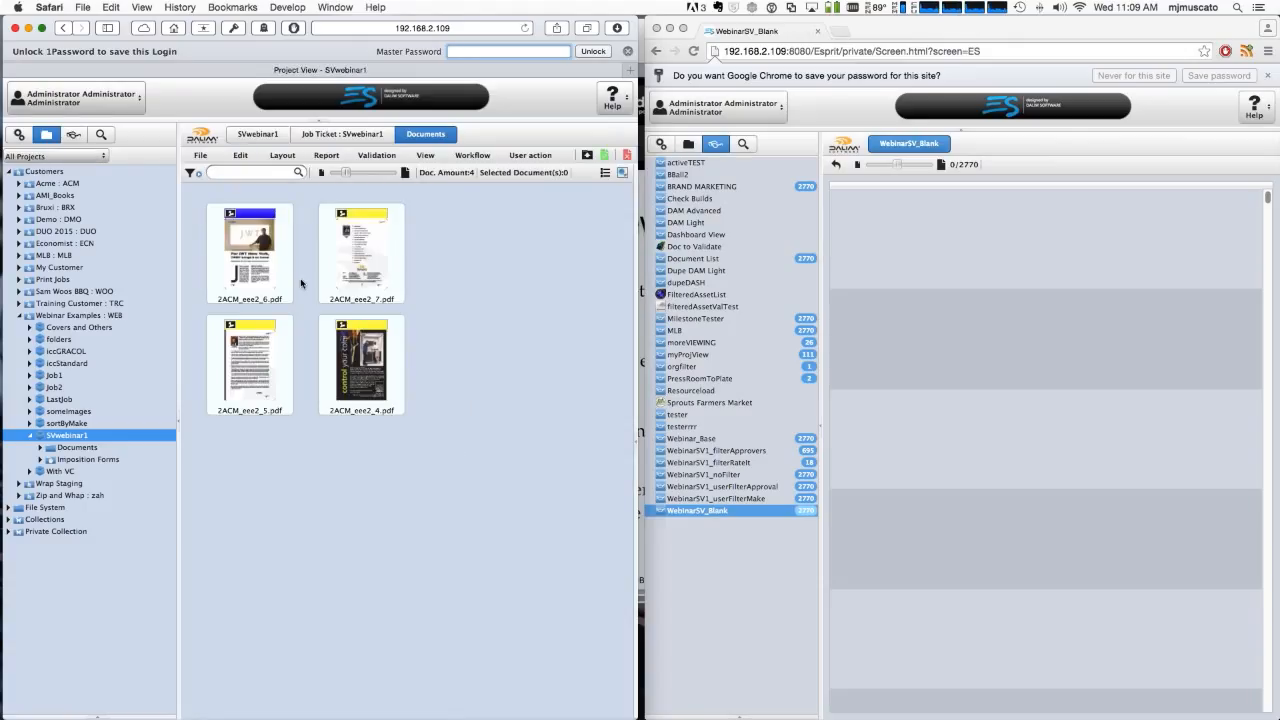
click(281, 265)
click(606, 173)
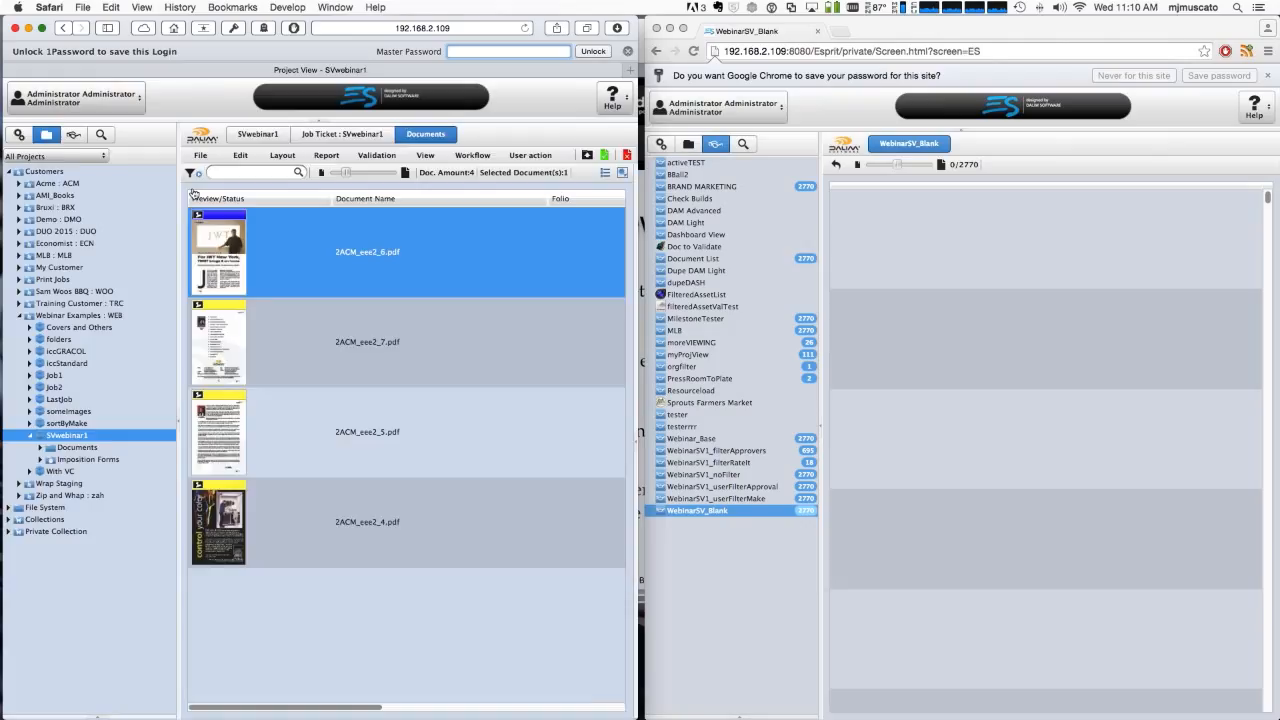
Add the Preview widget to the gallery layout of the WebinarSV_Blank smart view
click(18, 135)
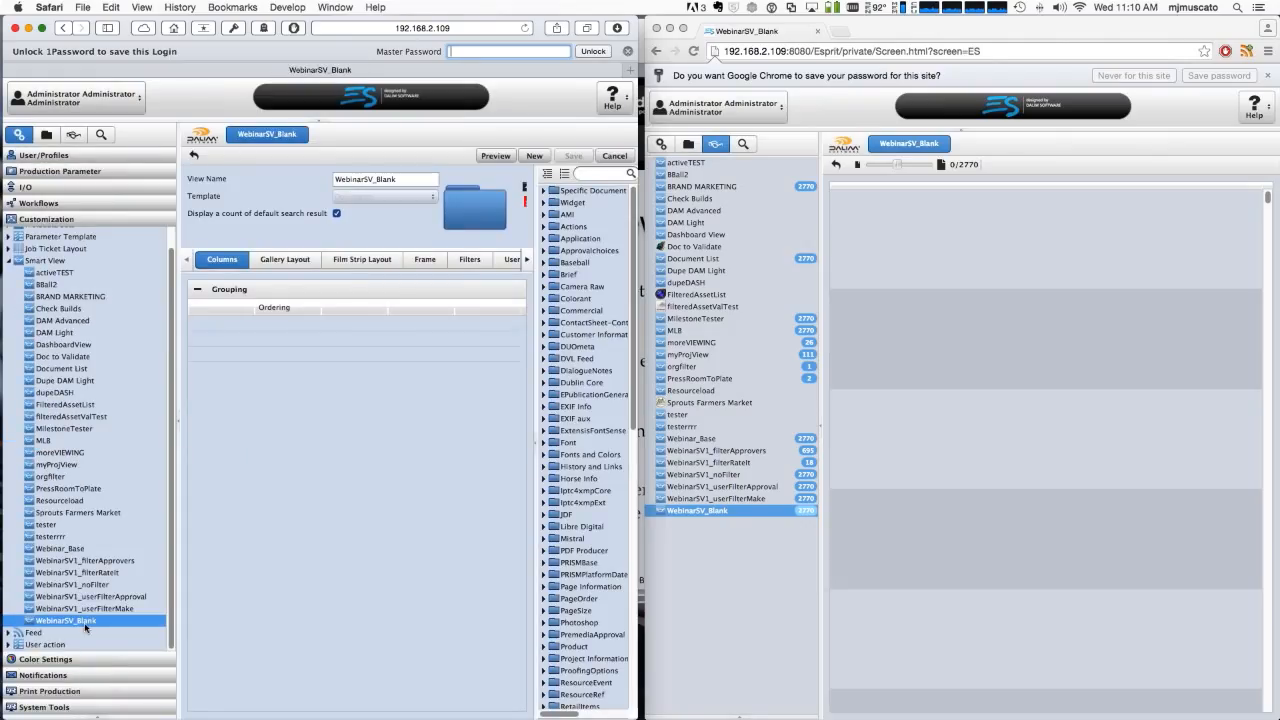
click(288, 260)
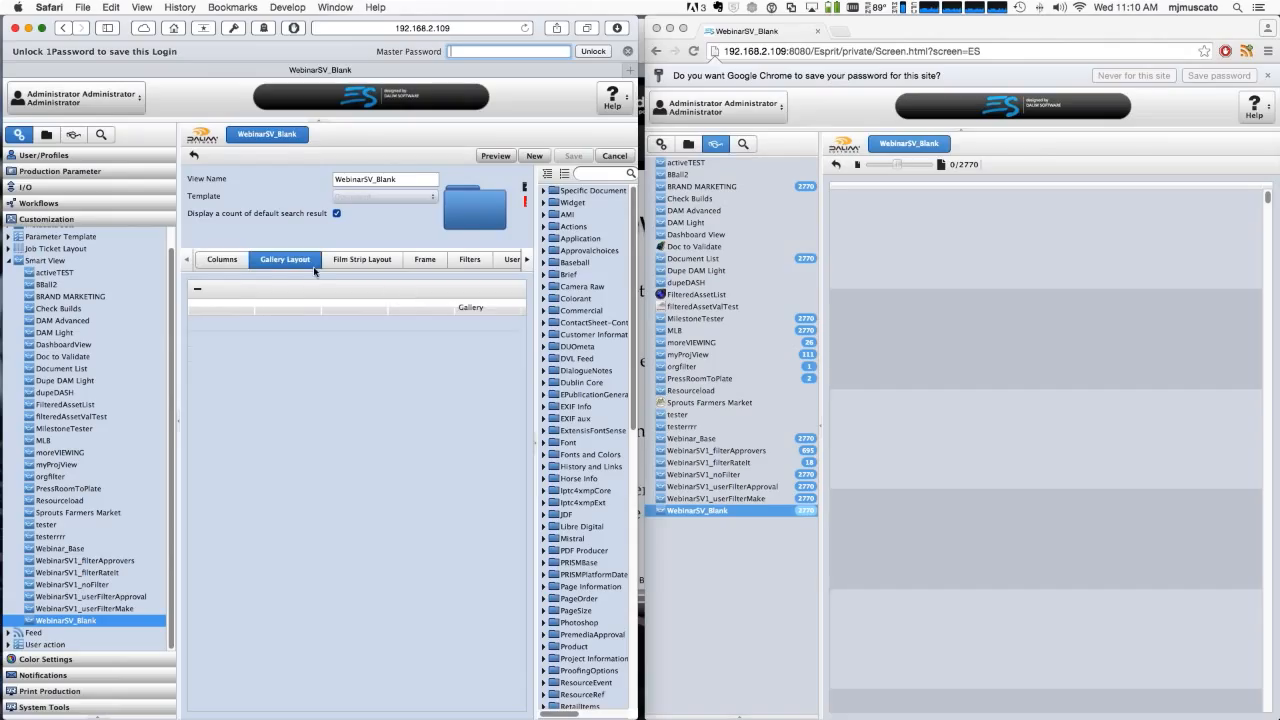
click(226, 262)
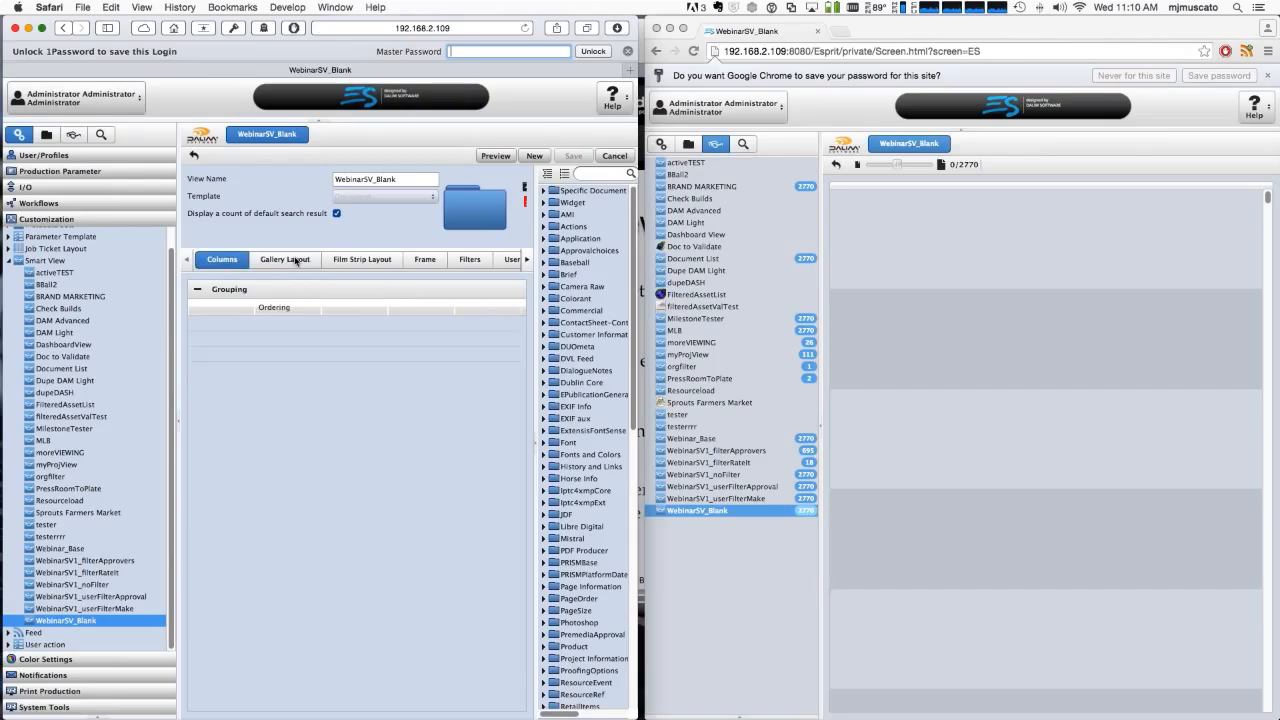
click(290, 260)
click(548, 192)
click(561, 213)
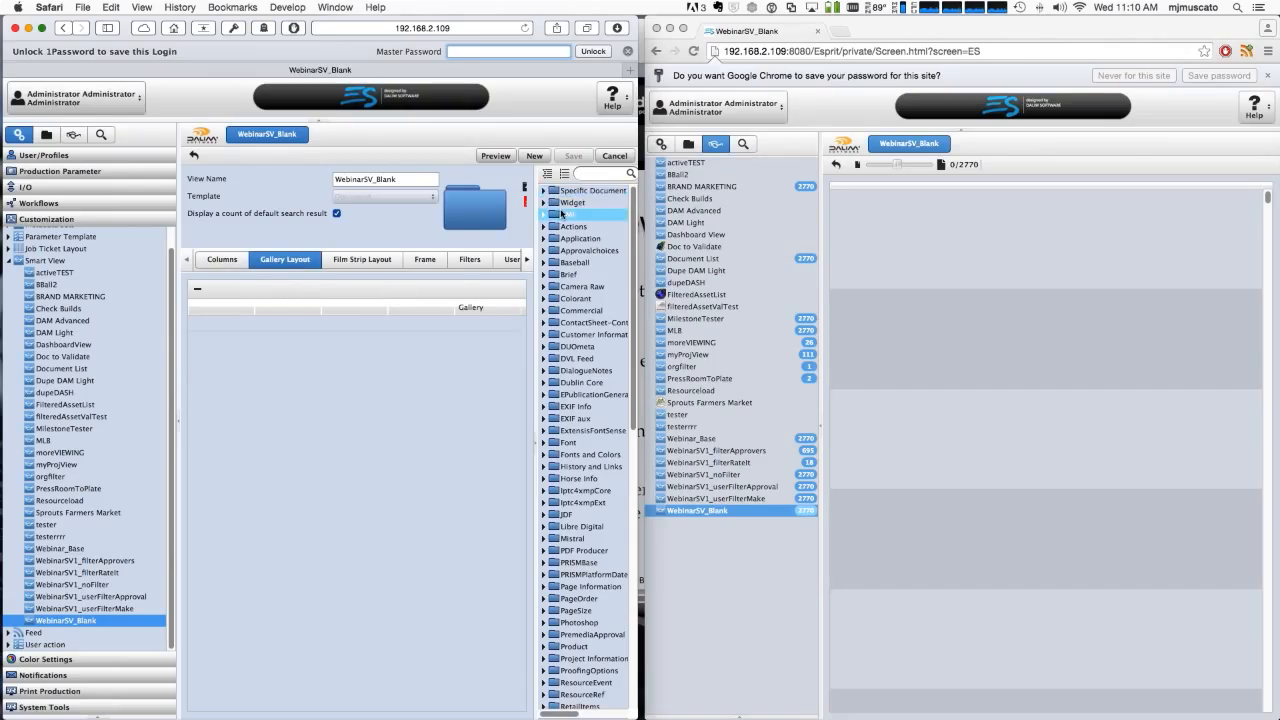
click(547, 205)
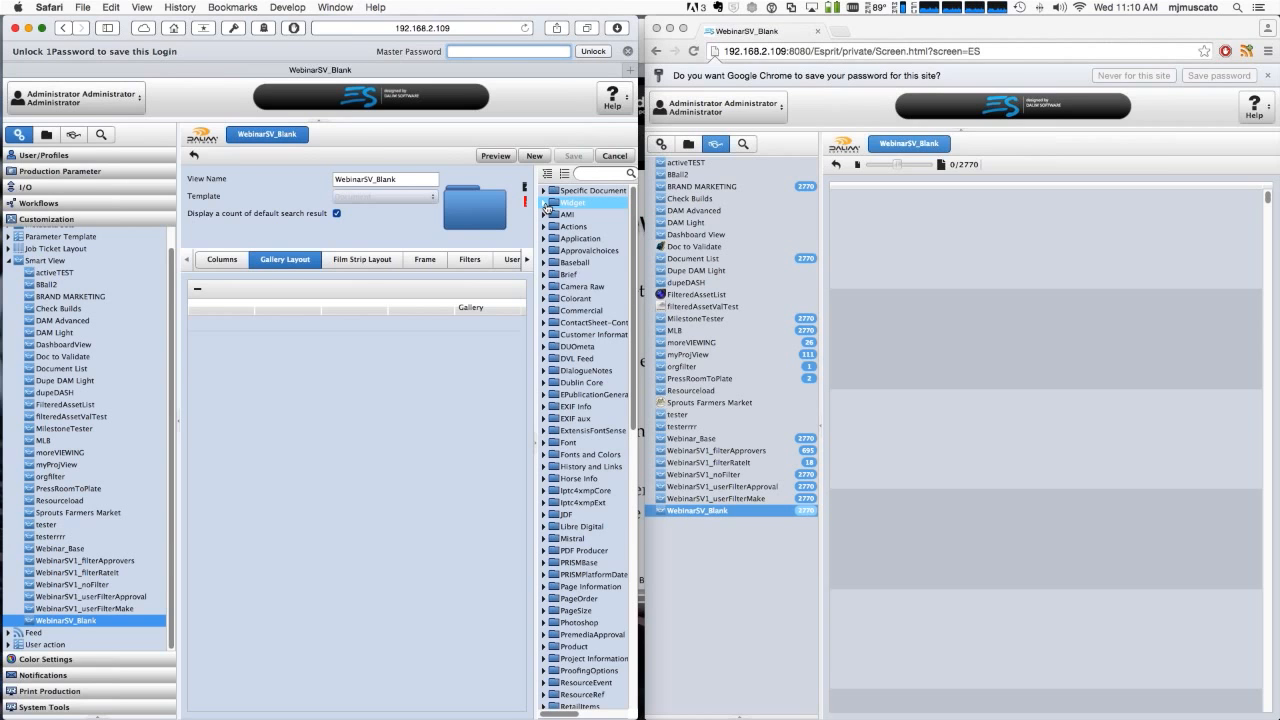
click(545, 204)
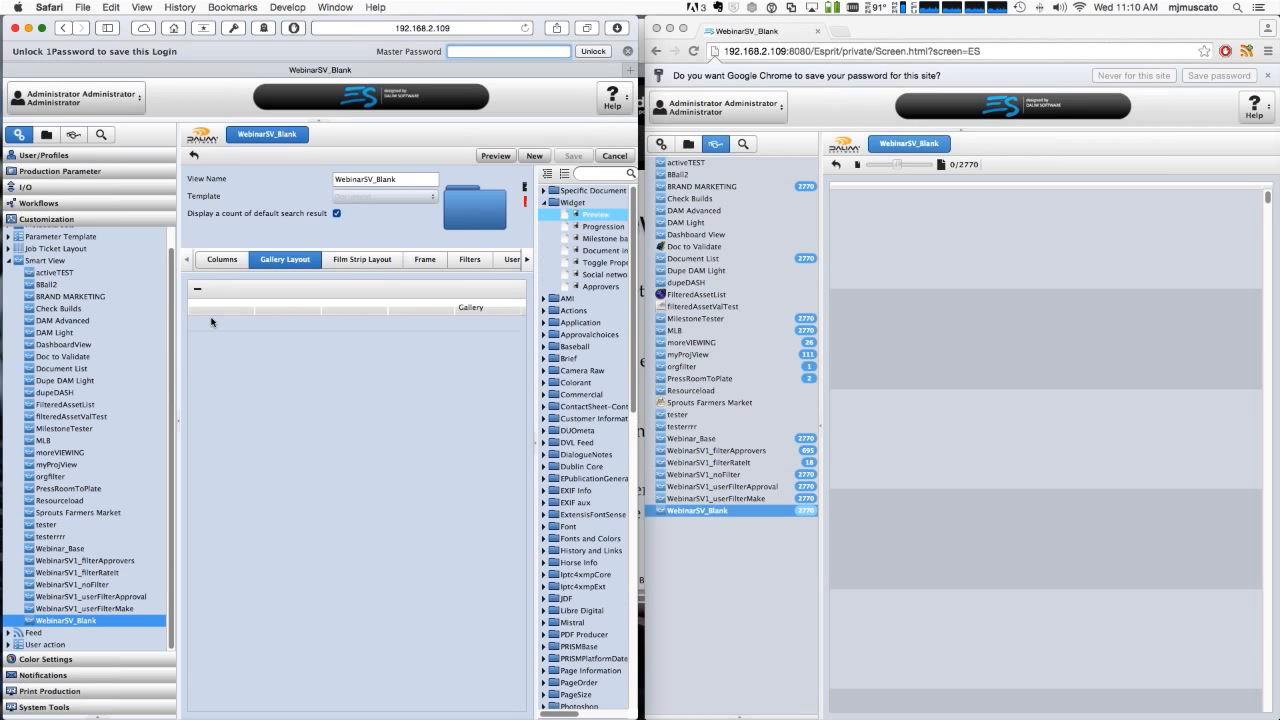
drag(211, 321, 278, 327)
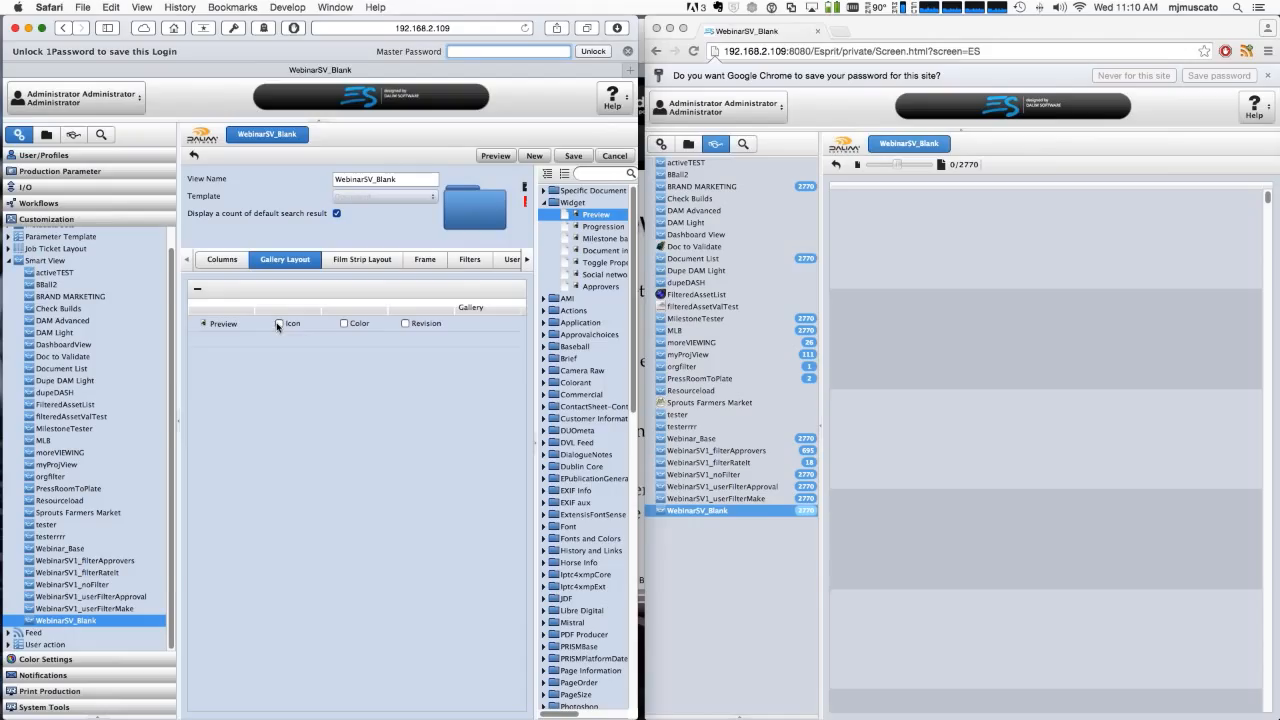
Enable Icon, Color and Revision for the Preview widget and save the smart view
click(279, 324)
click(345, 324)
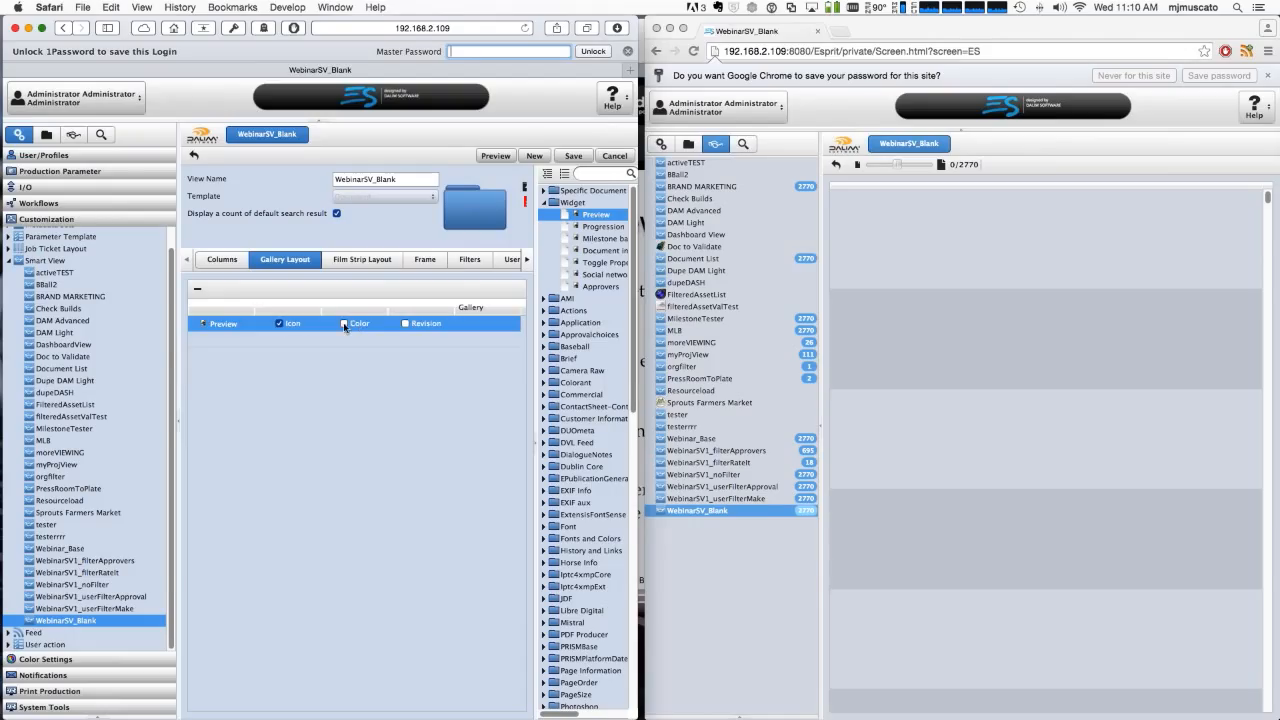
click(405, 324)
click(569, 155)
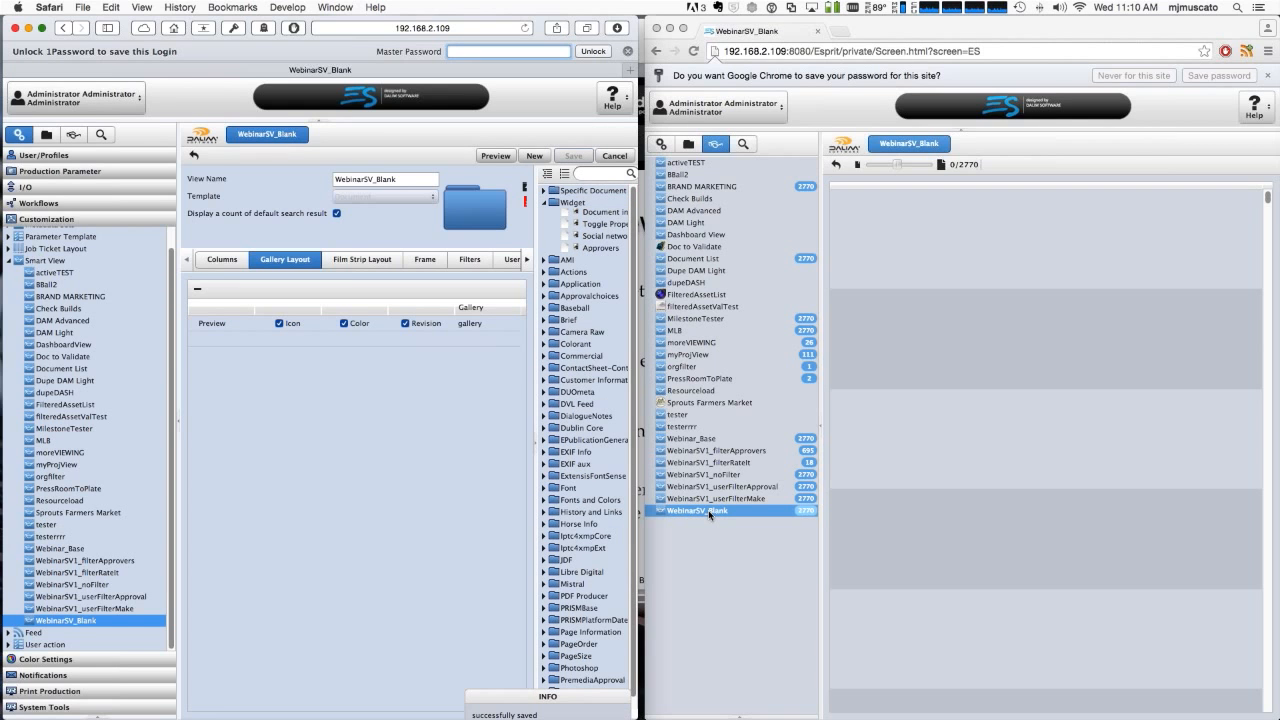
Reload WebinarSV_Blank in Chrome and examine the document thumbnails in its gallery
click(1041, 460)
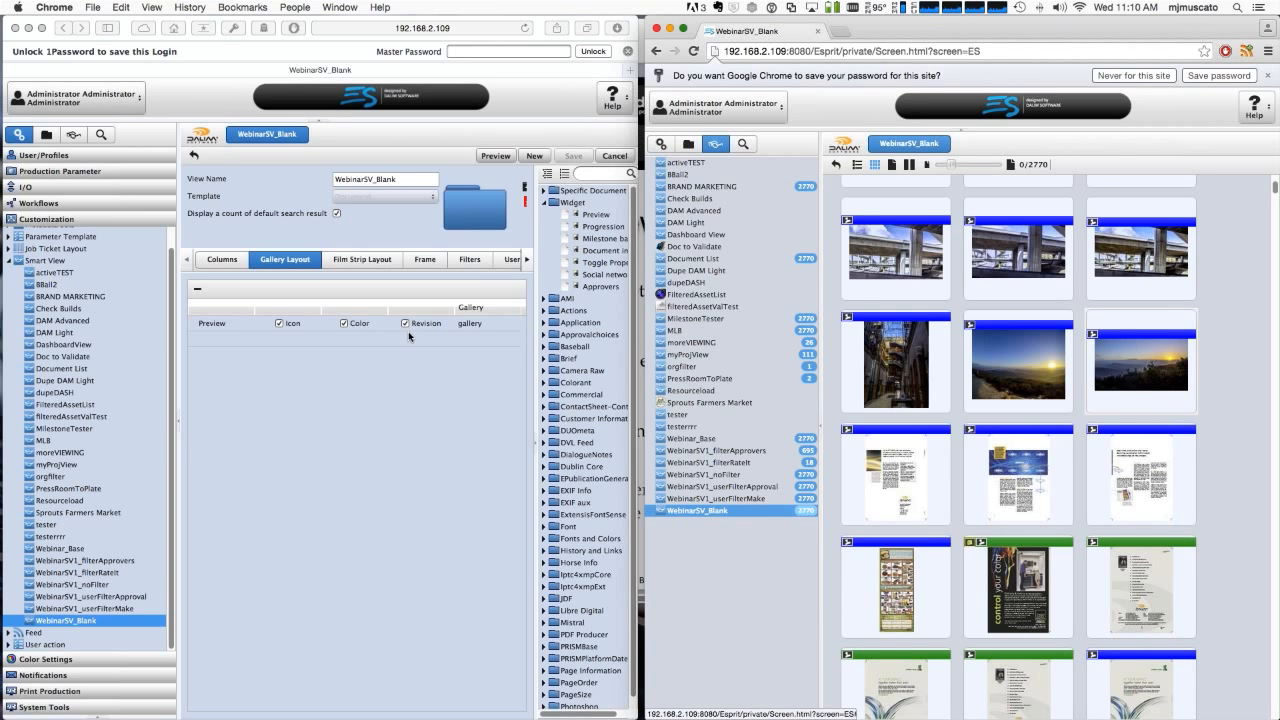
scroll(1115, 460, down, 3)
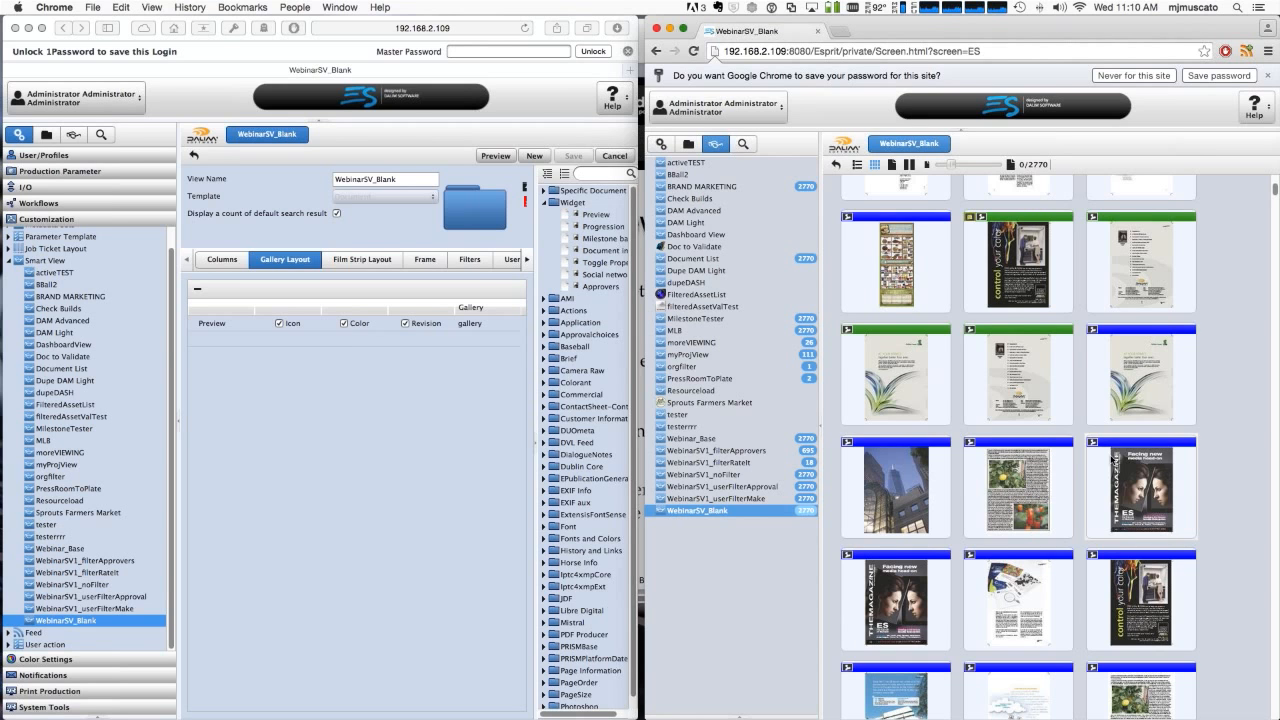
scroll(1115, 461, down, 1)
click(1026, 438)
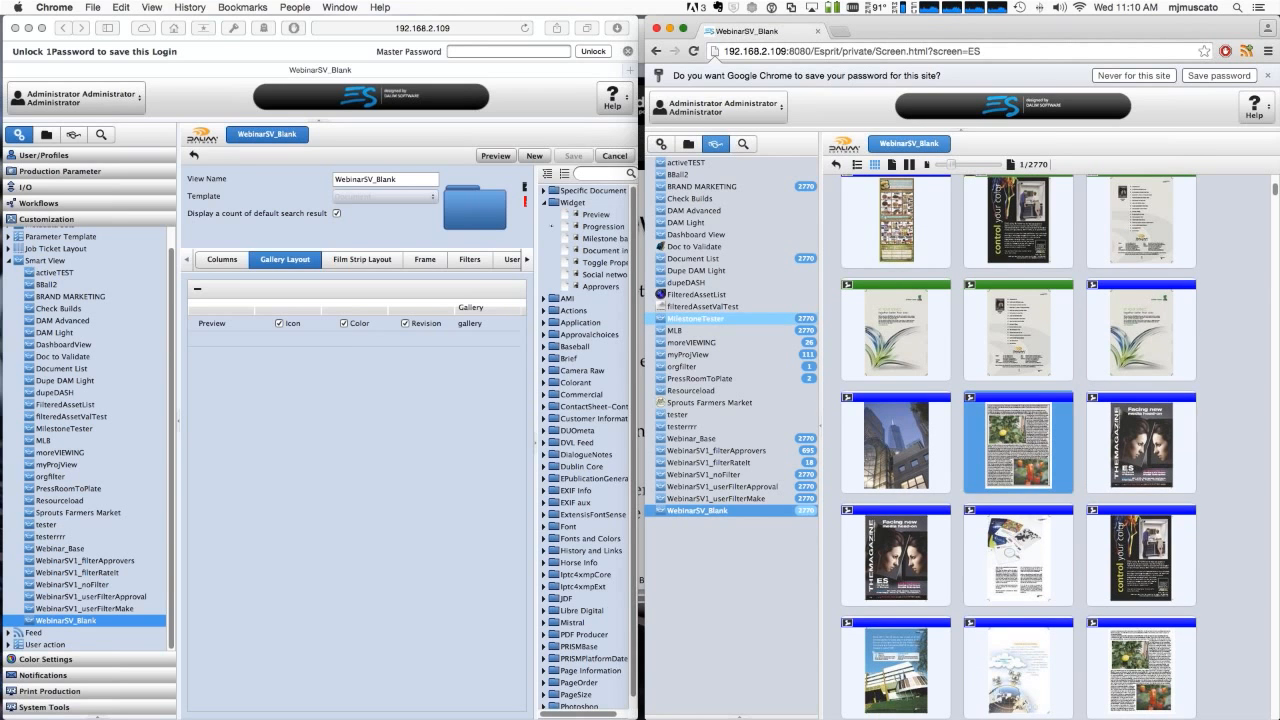
In Safari, add the File Name, Customer Name and Project Template fields from Specific Document to the gallery layout
click(554, 218)
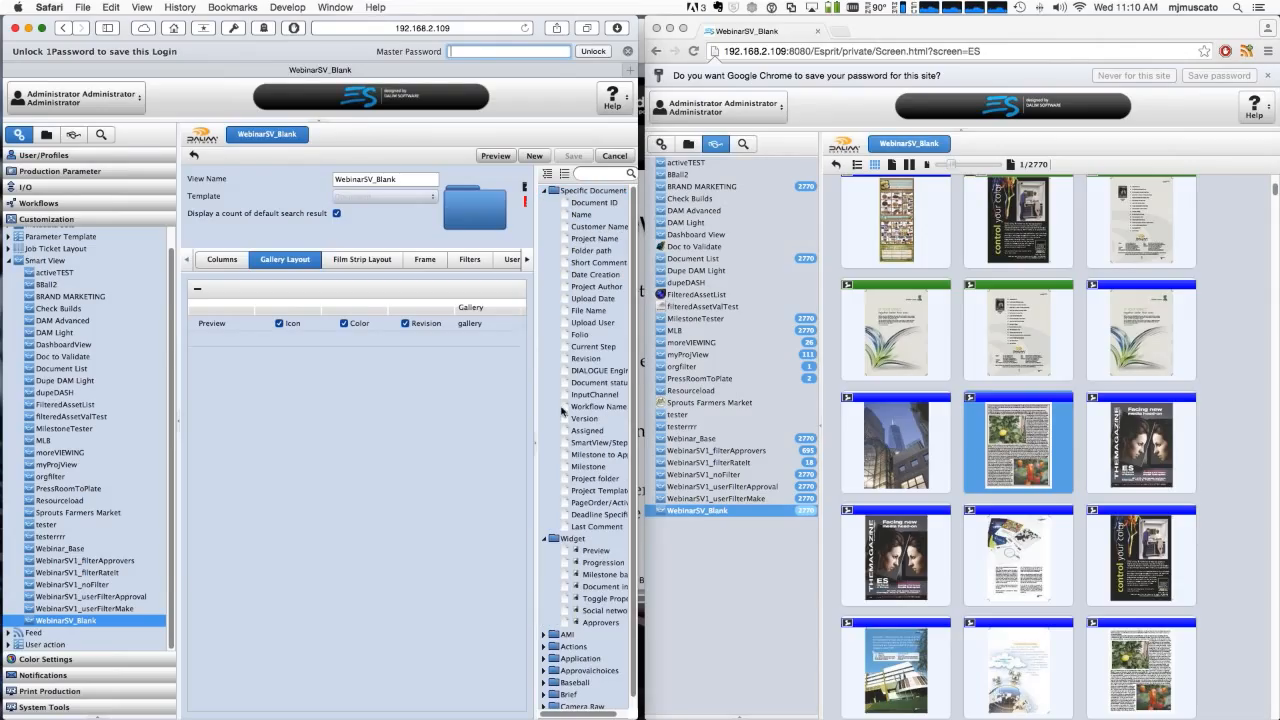
click(592, 264)
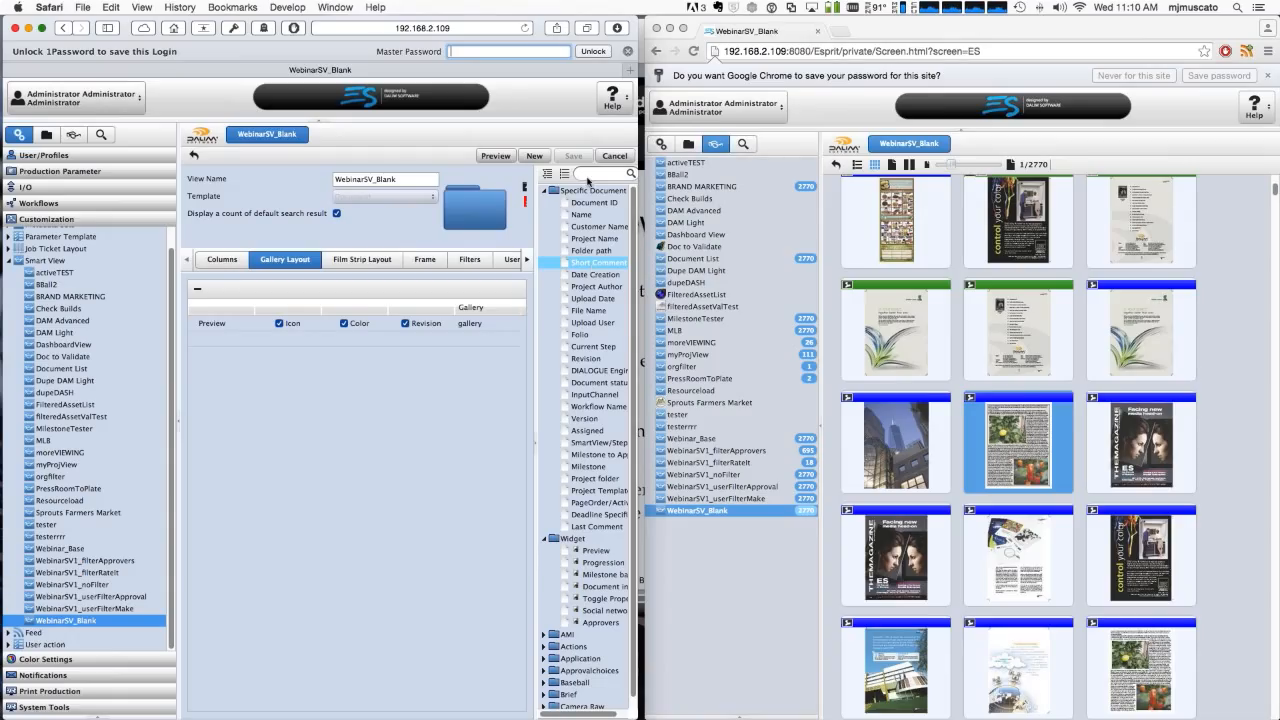
click(590, 189)
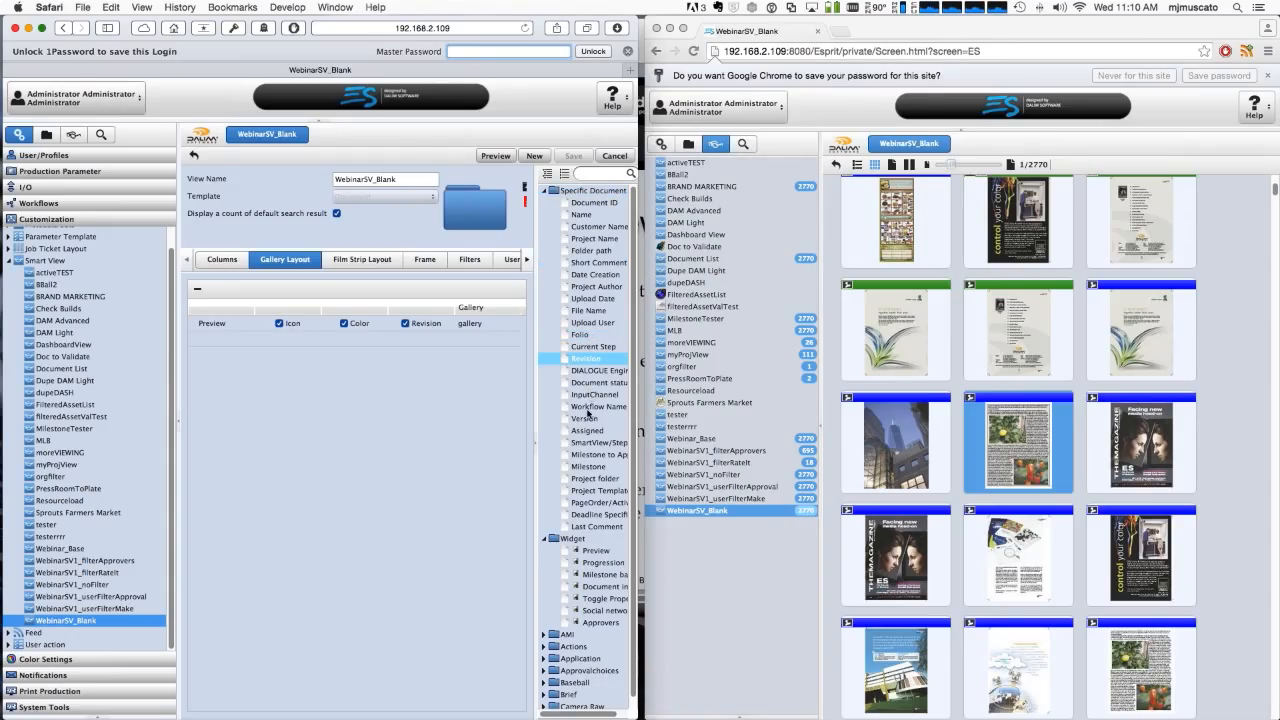
click(566, 176)
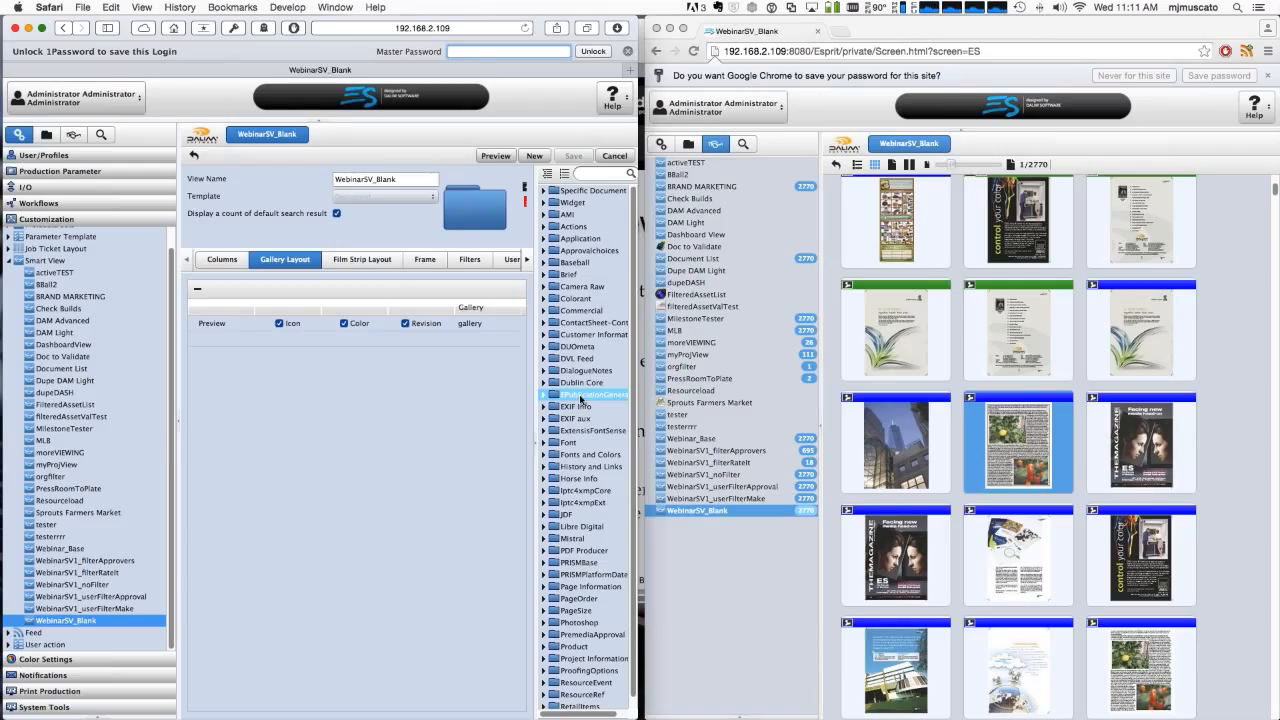
click(544, 191)
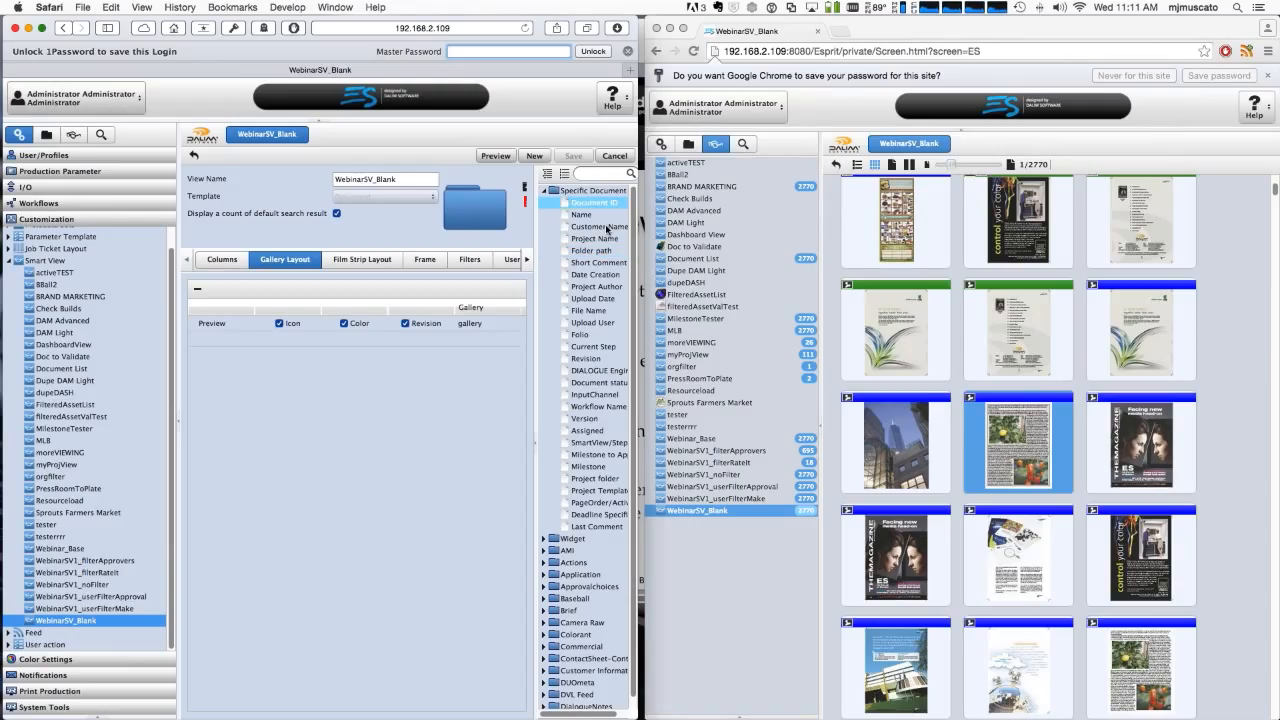
drag(598, 310, 499, 322)
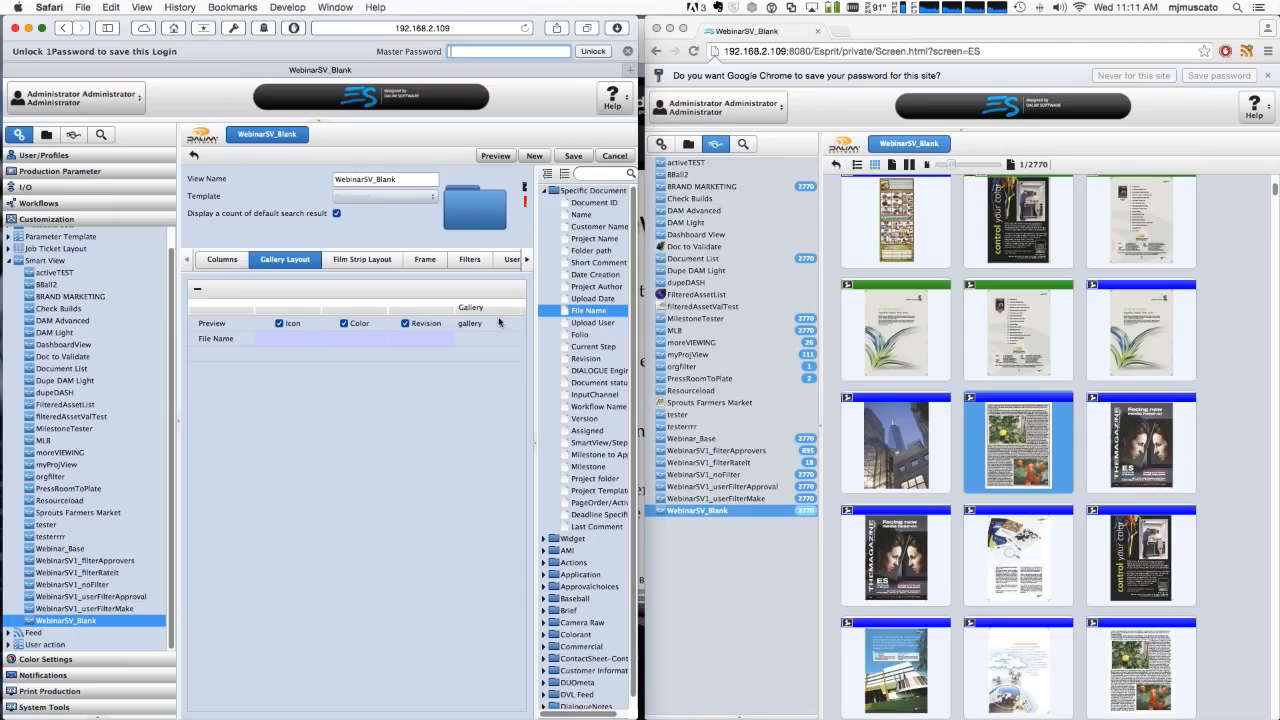
double_click(619, 227)
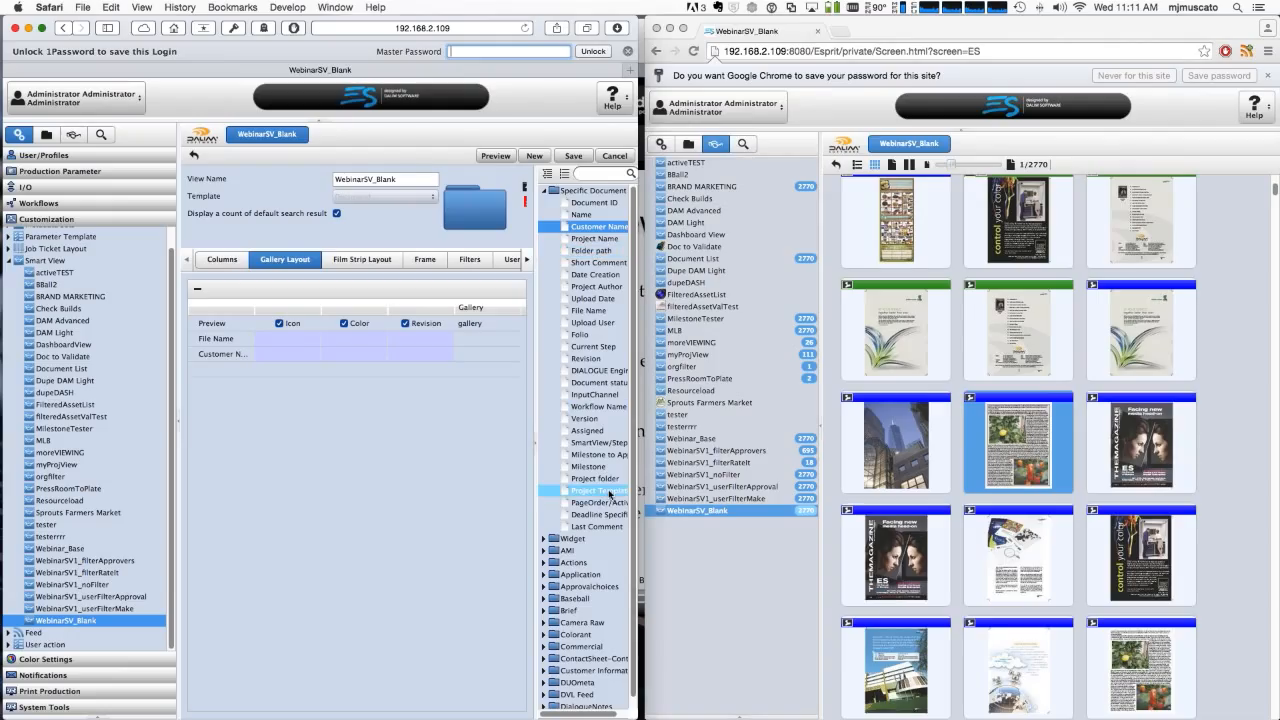
drag(518, 462, 281, 452)
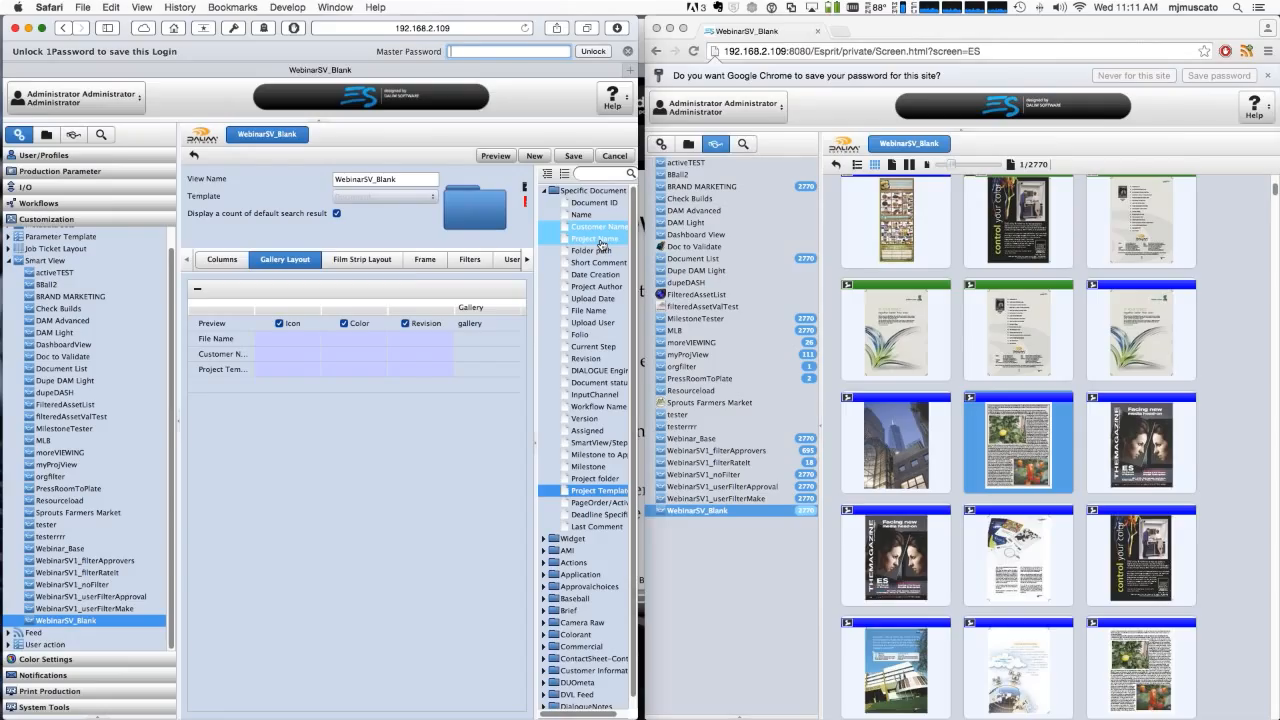
Add the Folder path field to the gallery layout and save the smart view
drag(598, 249, 293, 451)
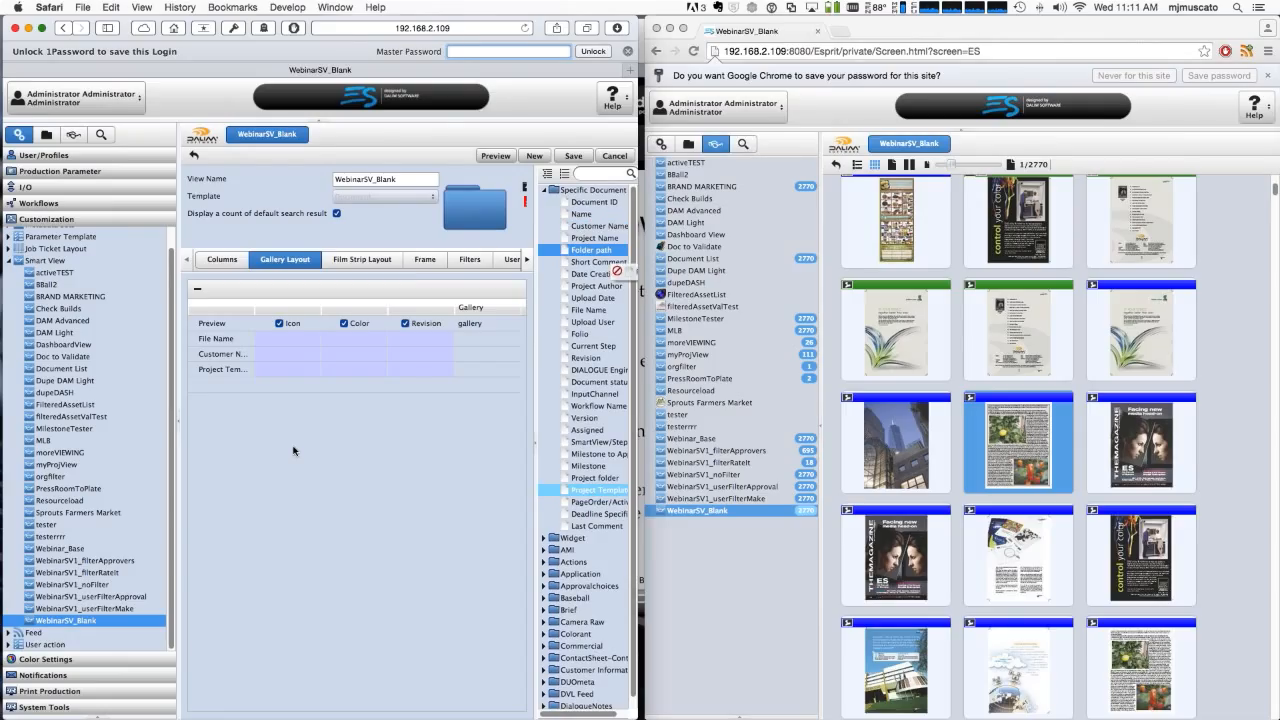
drag(293, 451, 295, 355)
click(566, 155)
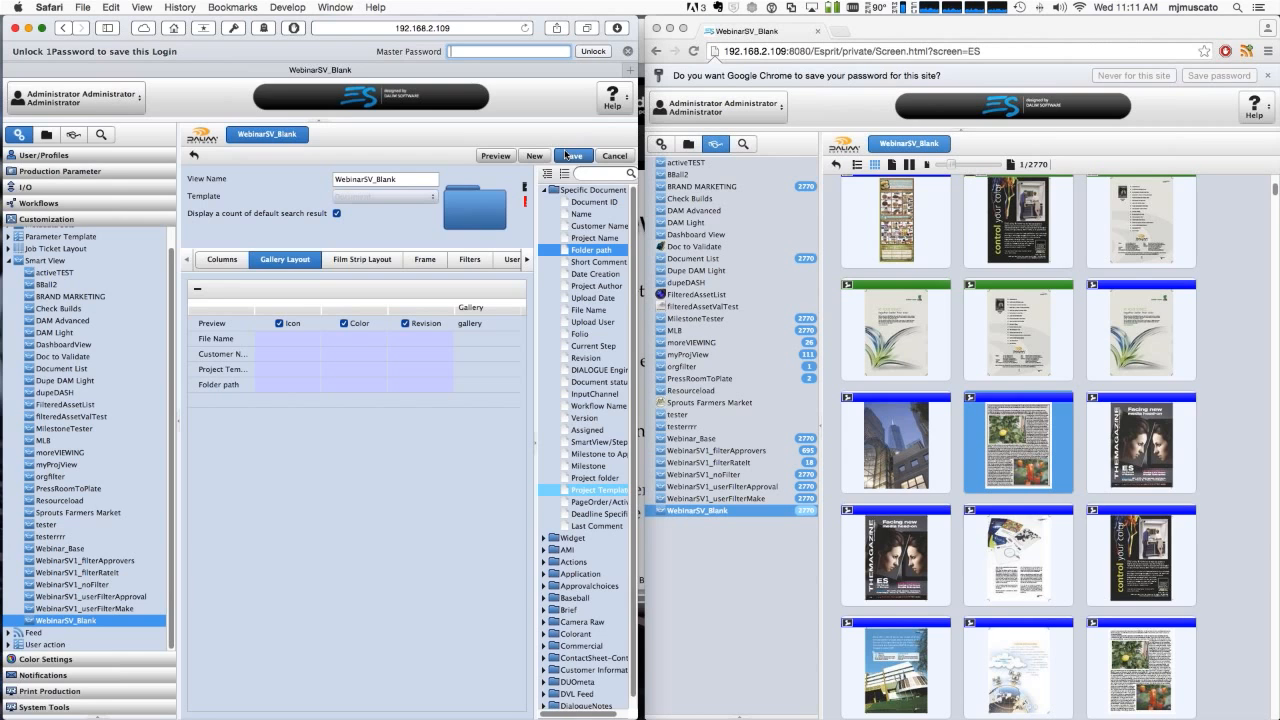
click(567, 155)
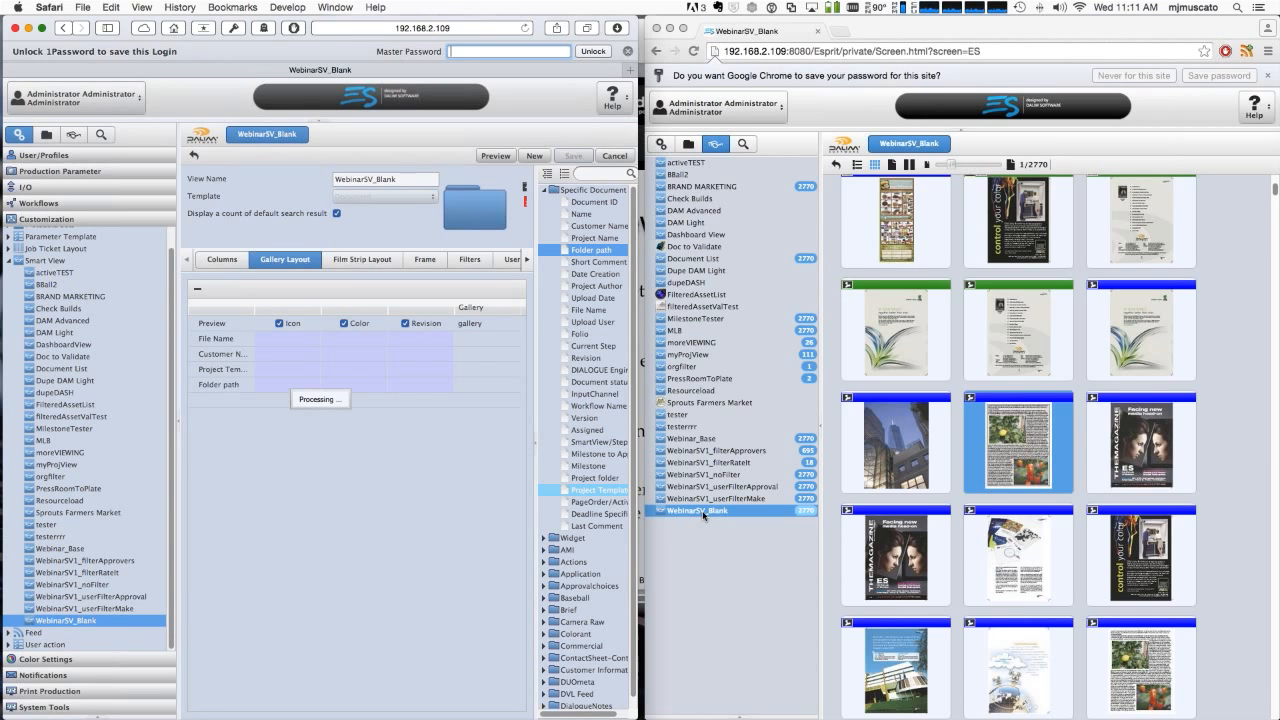
Reload WebinarSV_Blank in Chrome and examine the metadata shown under the gallery thumbnails
click(704, 512)
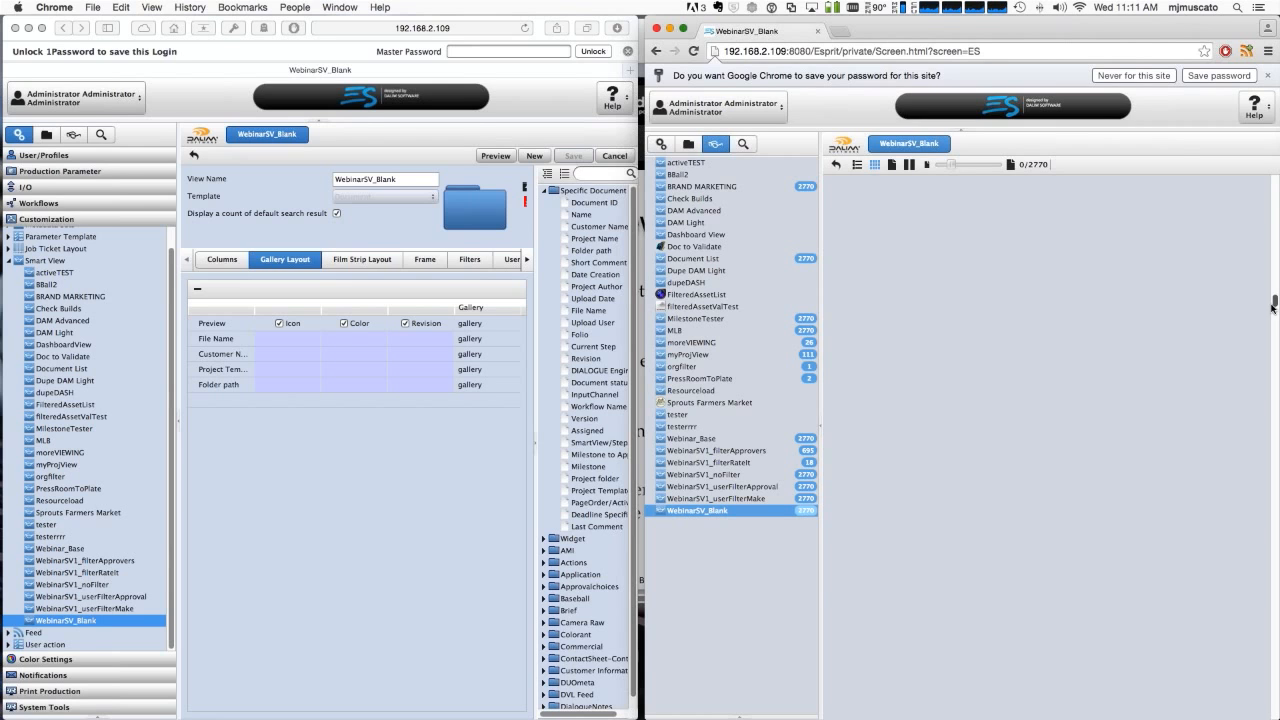
drag(1276, 303, 1274, 420)
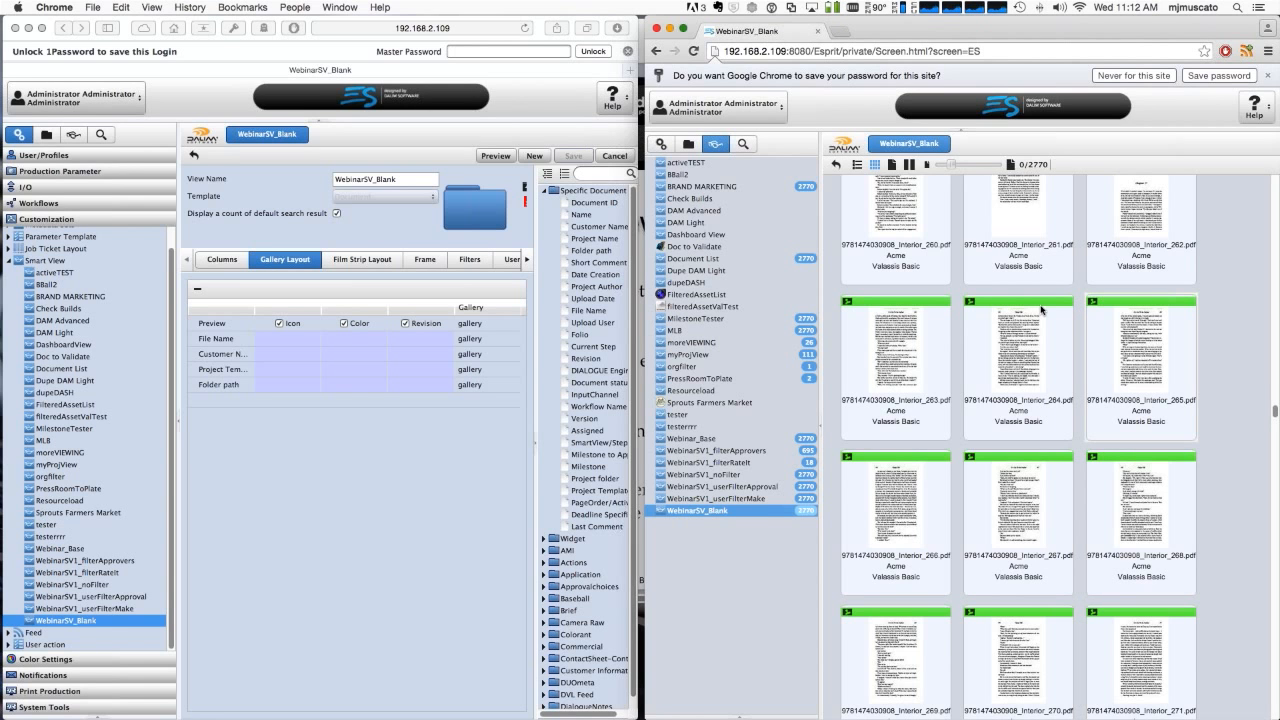
click(1012, 350)
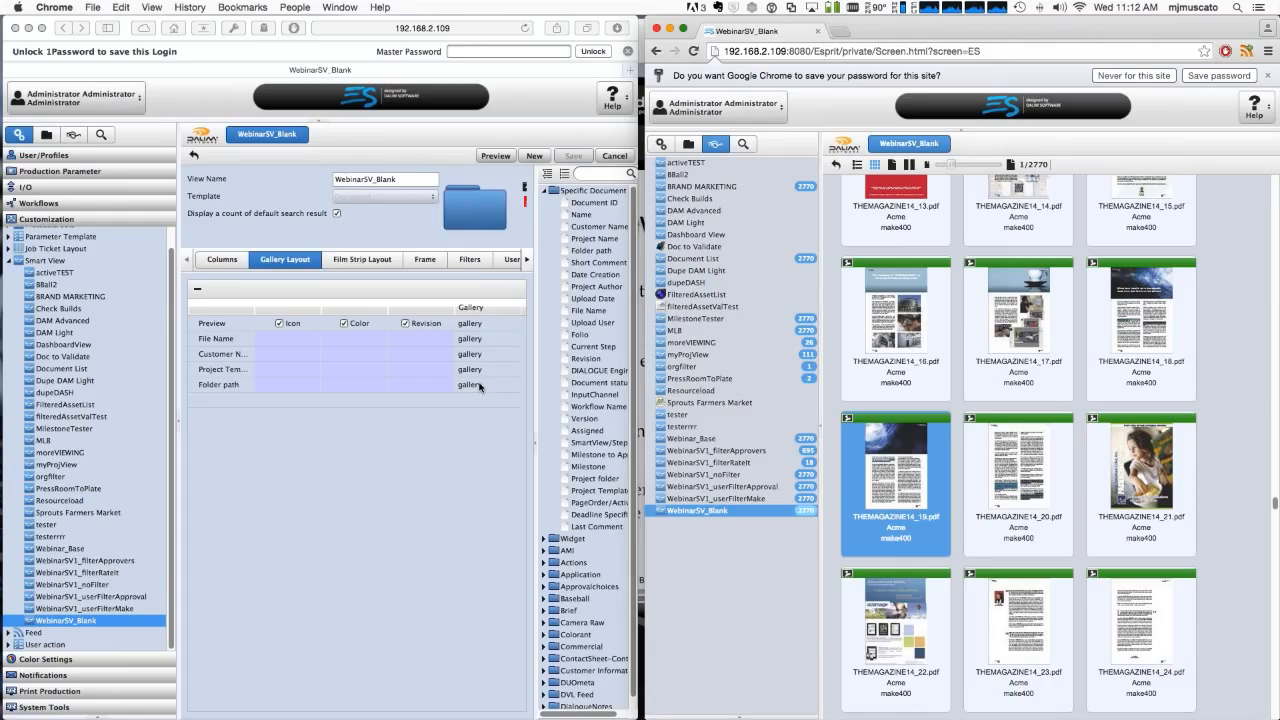
In Safari, check the gallery and toolTip display options for the Folder path field
click(517, 390)
click(514, 386)
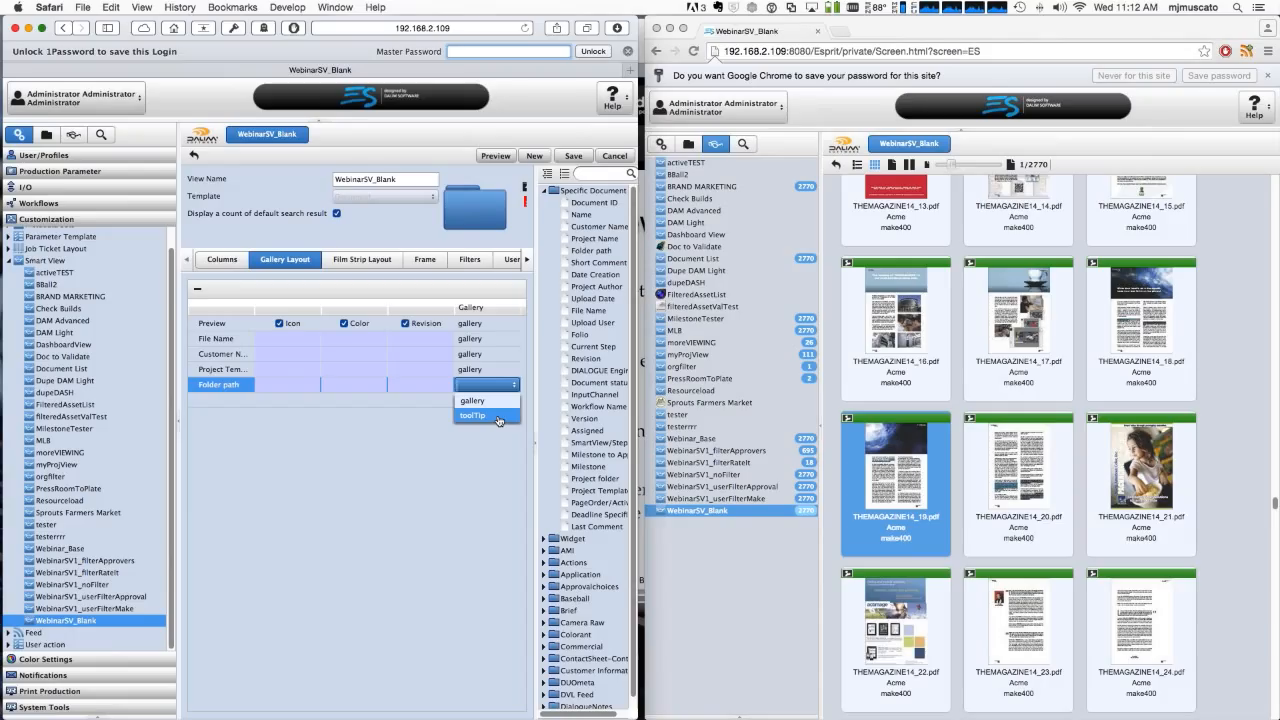
click(1040, 390)
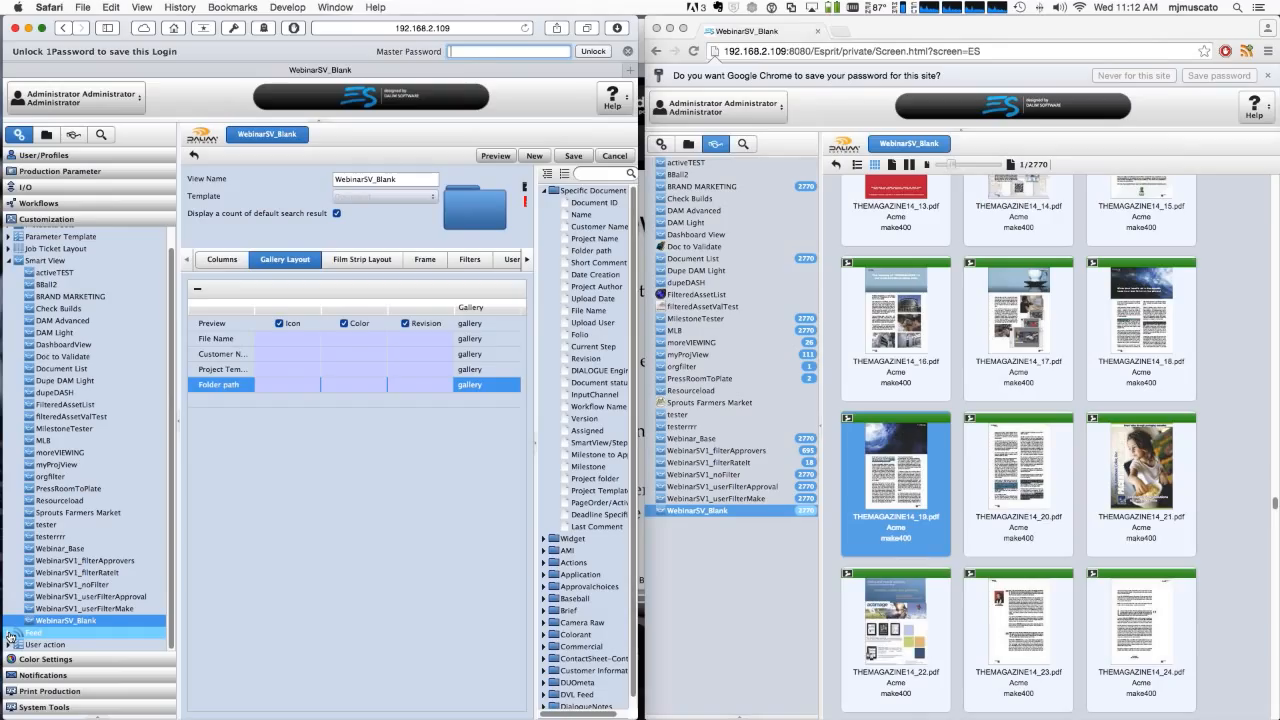
Open the smart view's column settings, check WebinarSV_Blank's list view in Chrome, and return to the gallery view
click(222, 260)
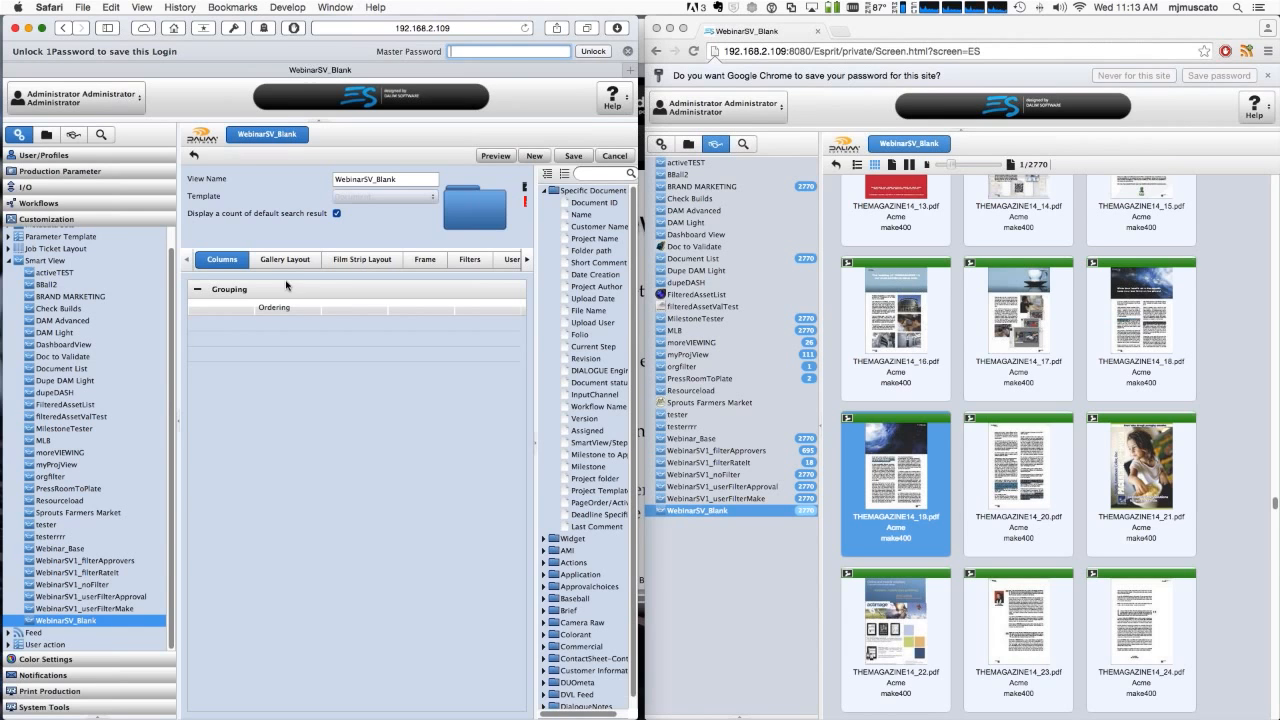
click(858, 168)
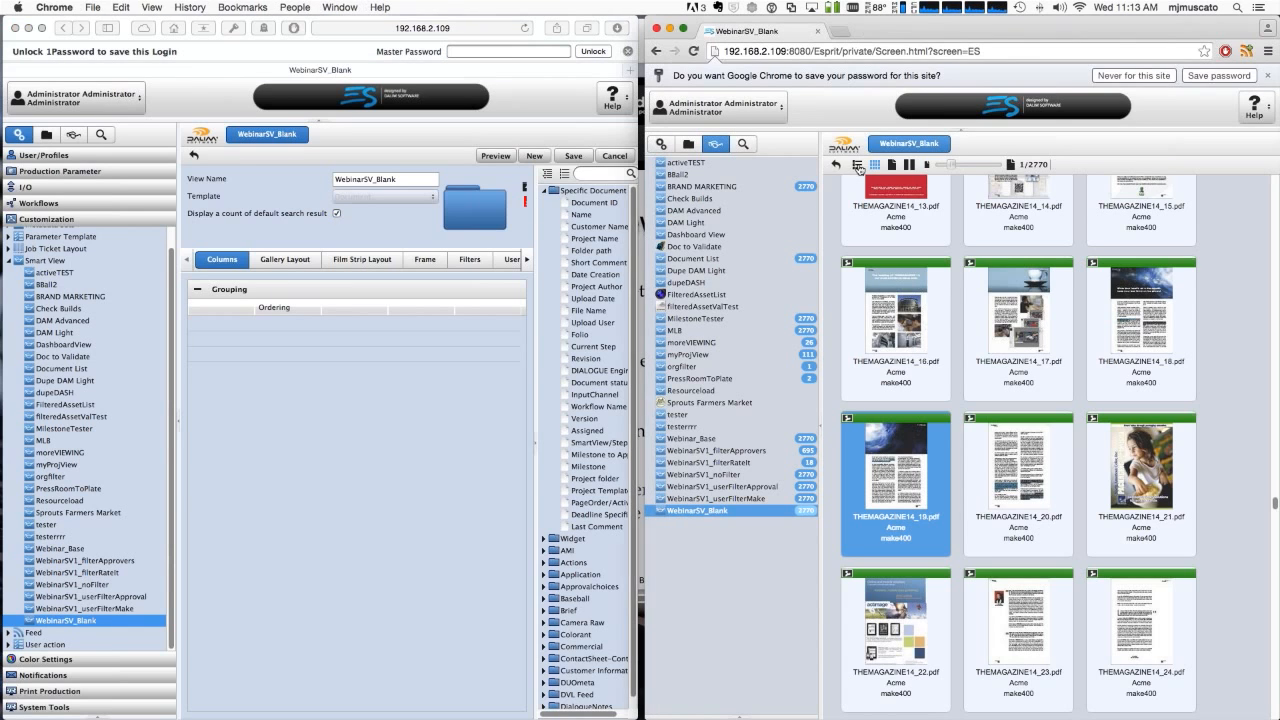
click(858, 166)
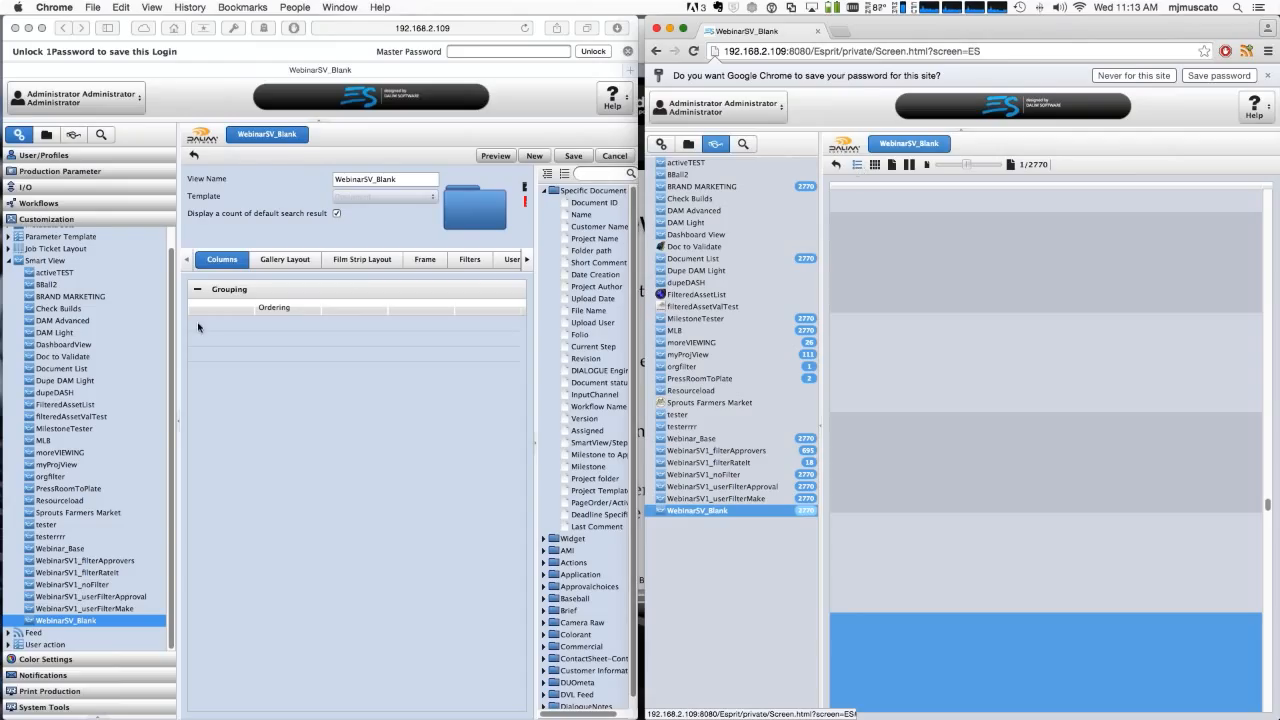
click(874, 166)
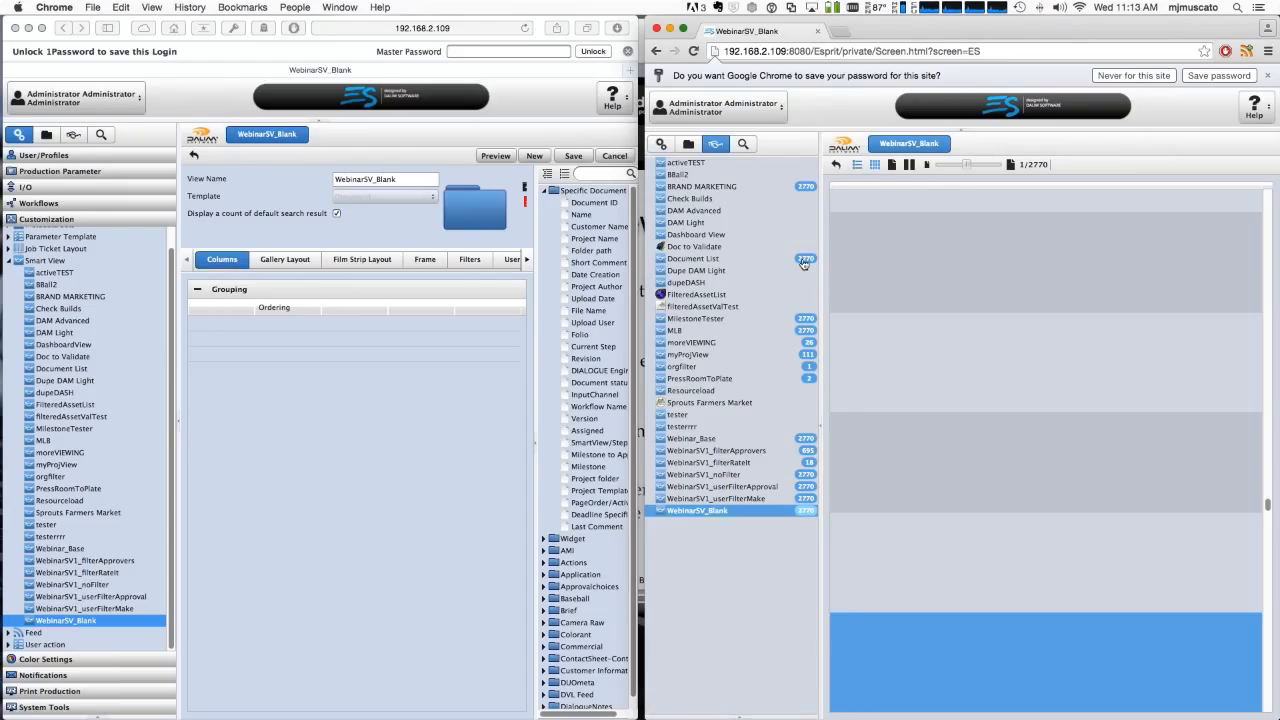
In Safari, add the Customer Name and Project Name fields from Specific Document to the column layout
click(323, 431)
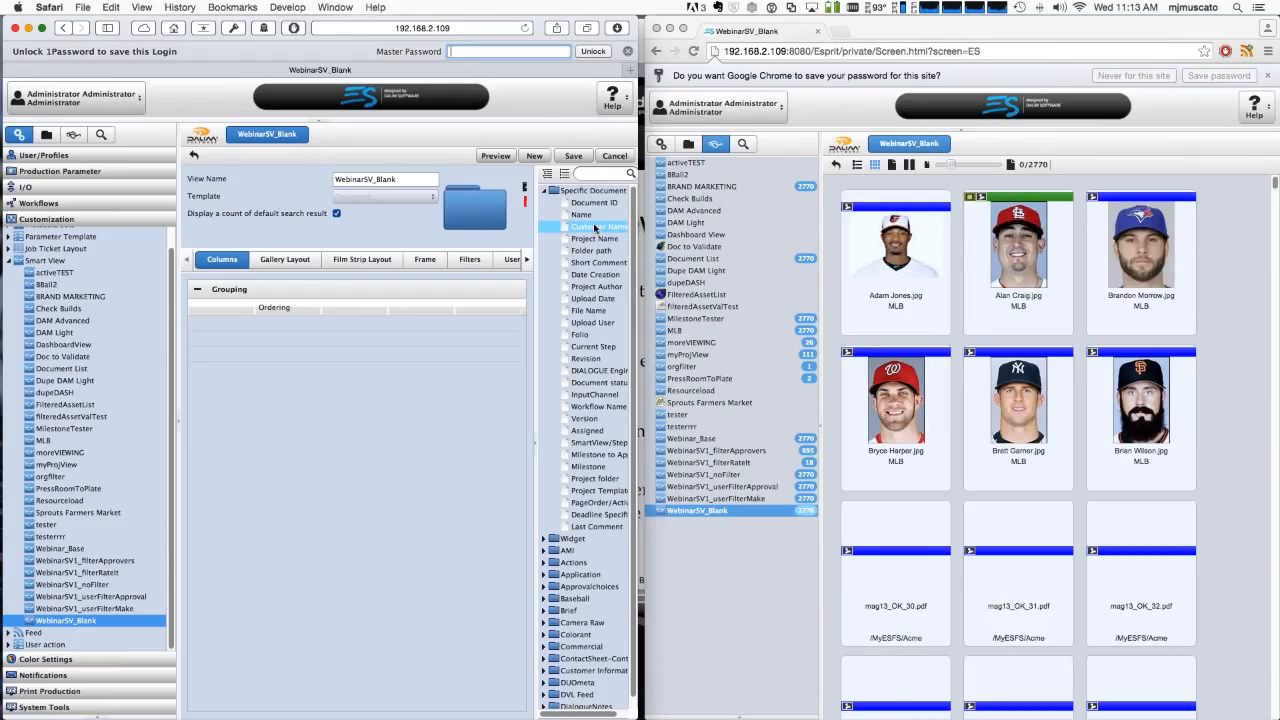
click(228, 353)
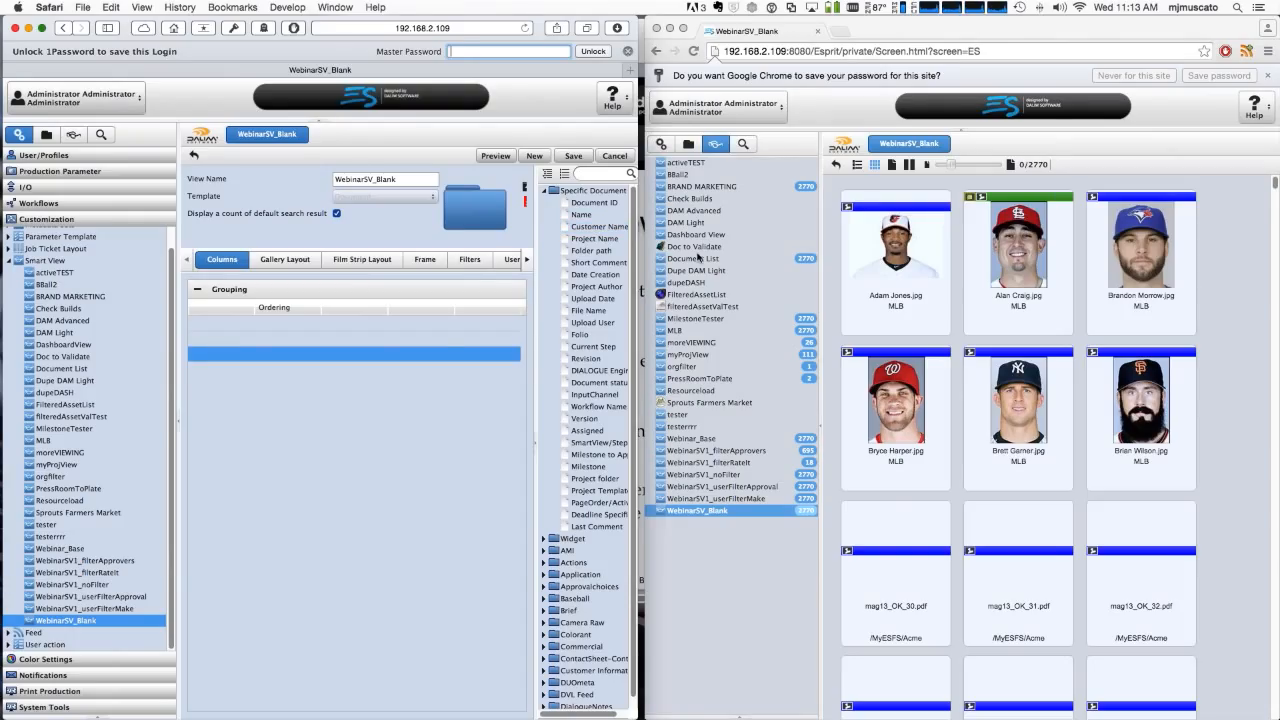
drag(598, 227, 205, 318)
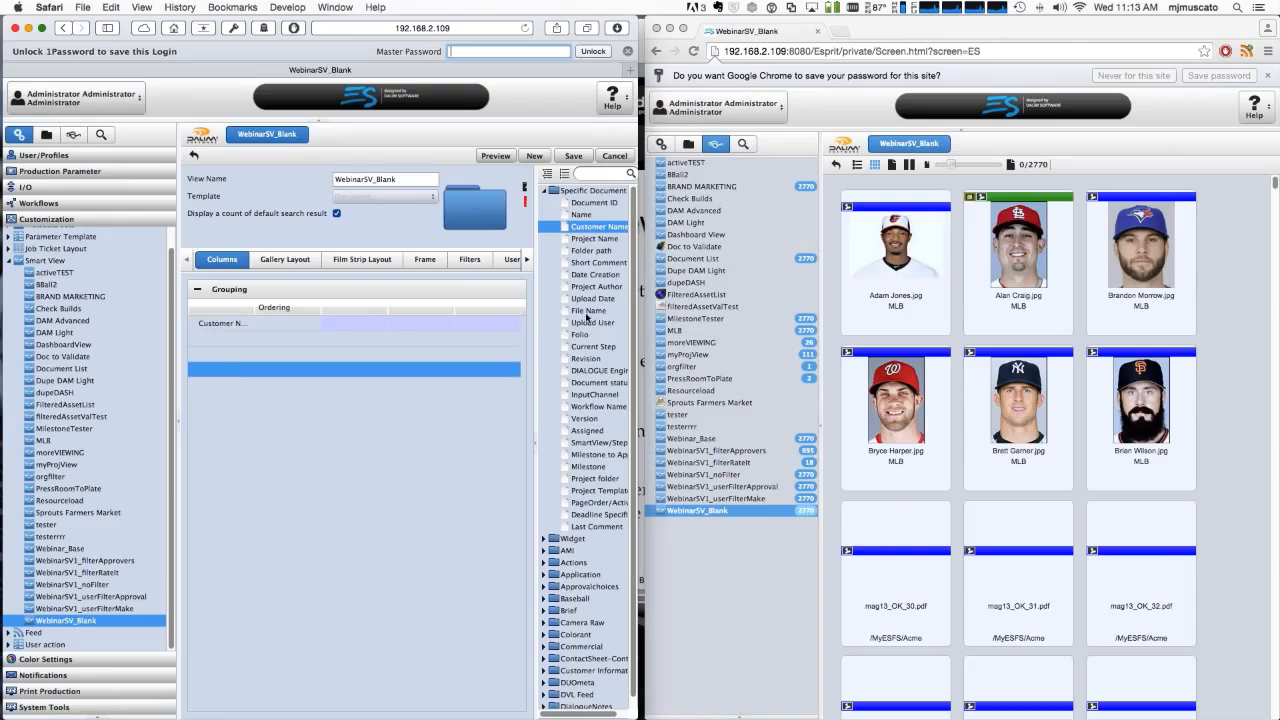
click(589, 529)
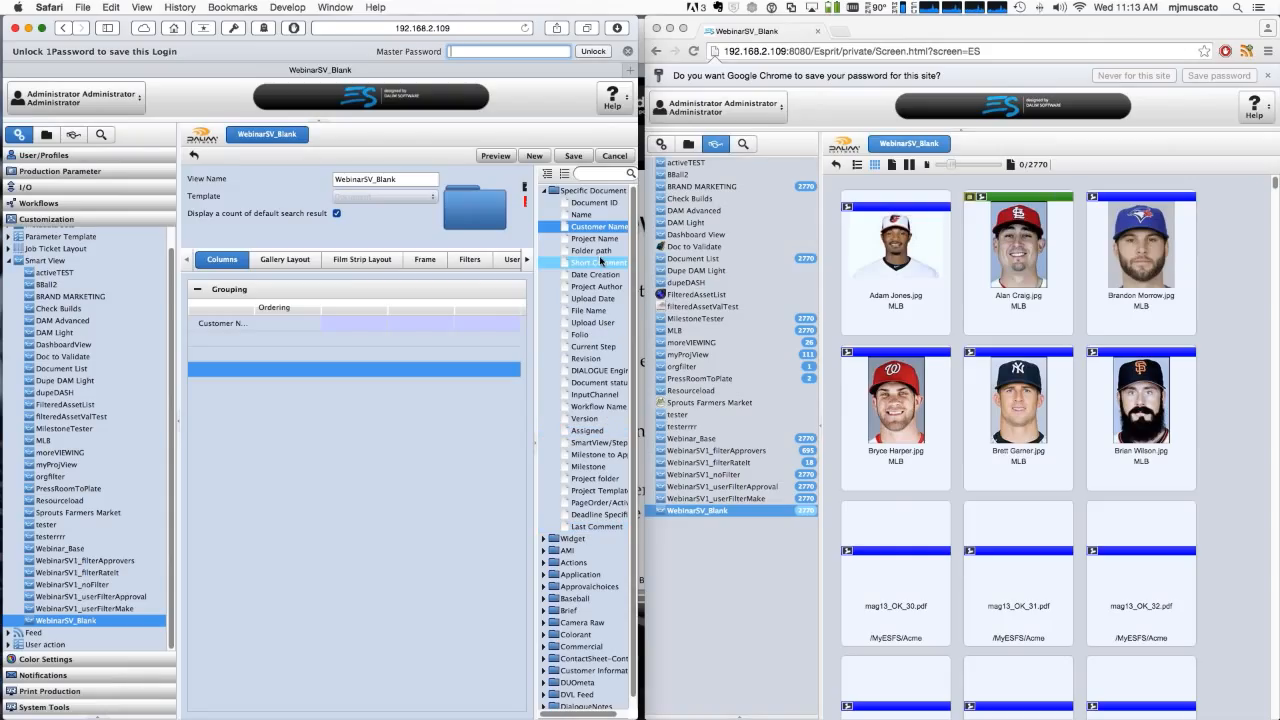
drag(596, 238, 215, 341)
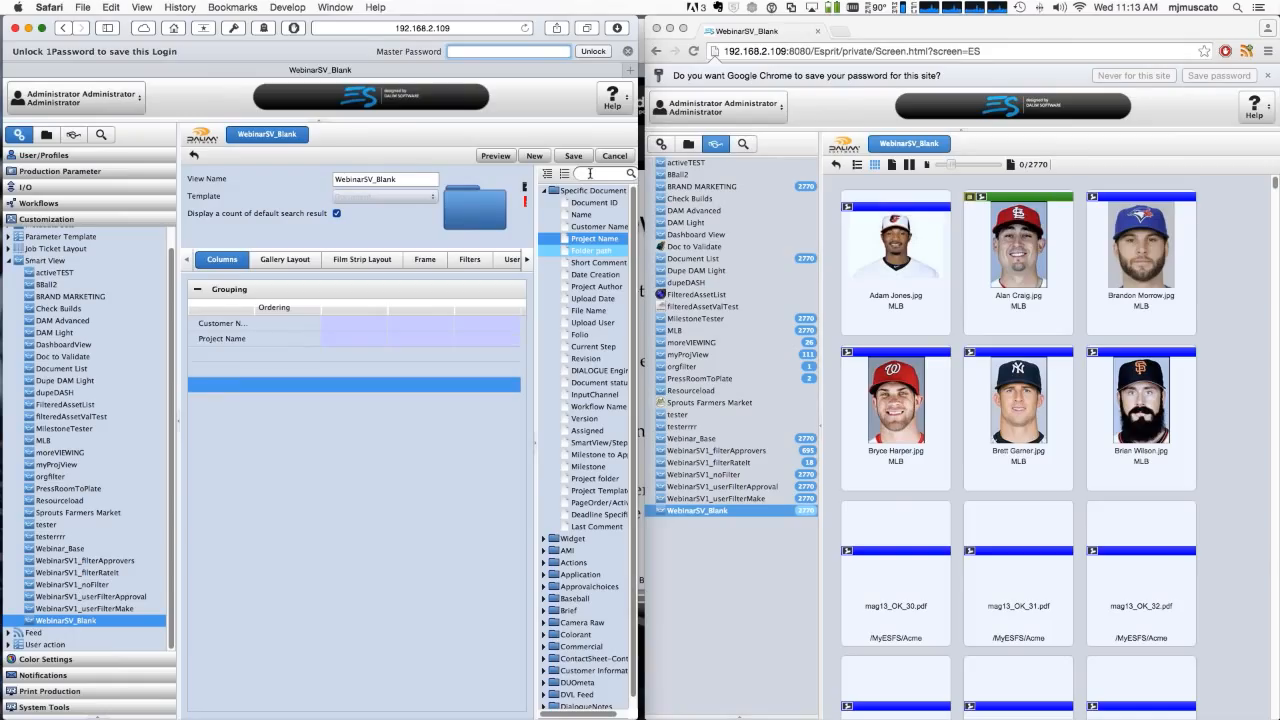
Filter the available fields by "Curr" and add Current Step to the column layout below Project Name
click(568, 192)
click(545, 192)
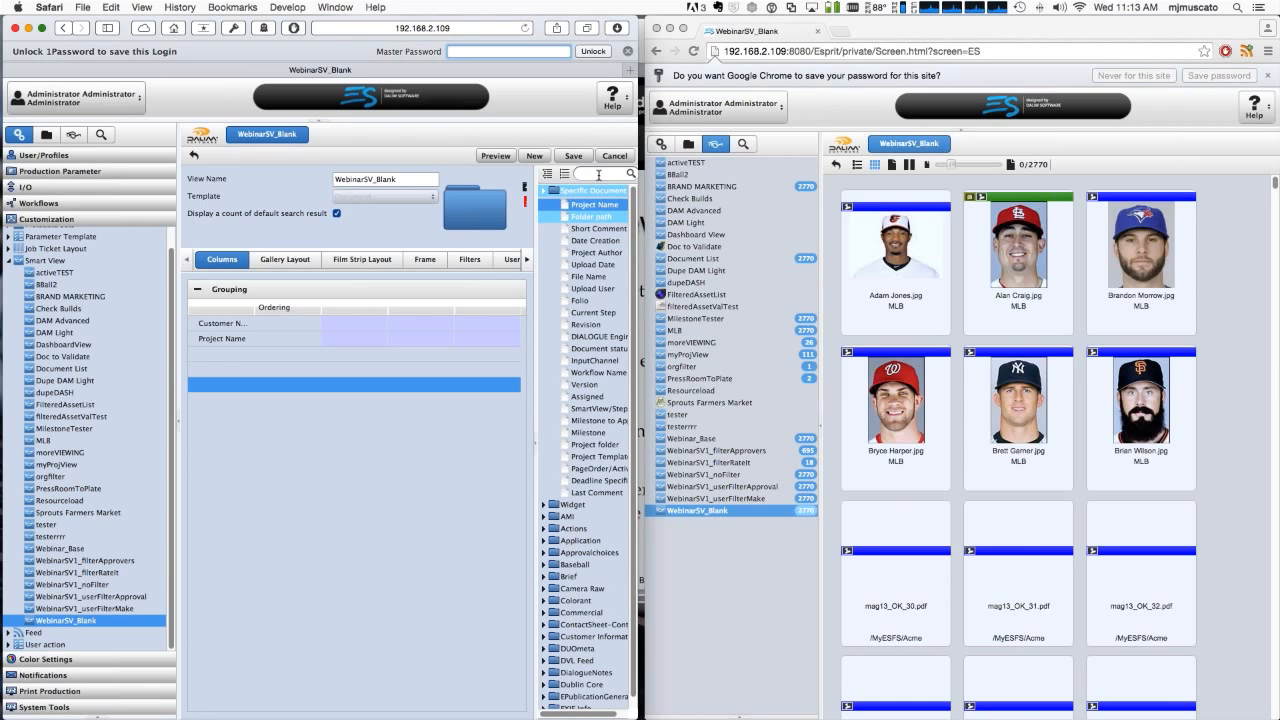
click(598, 174)
text(c)
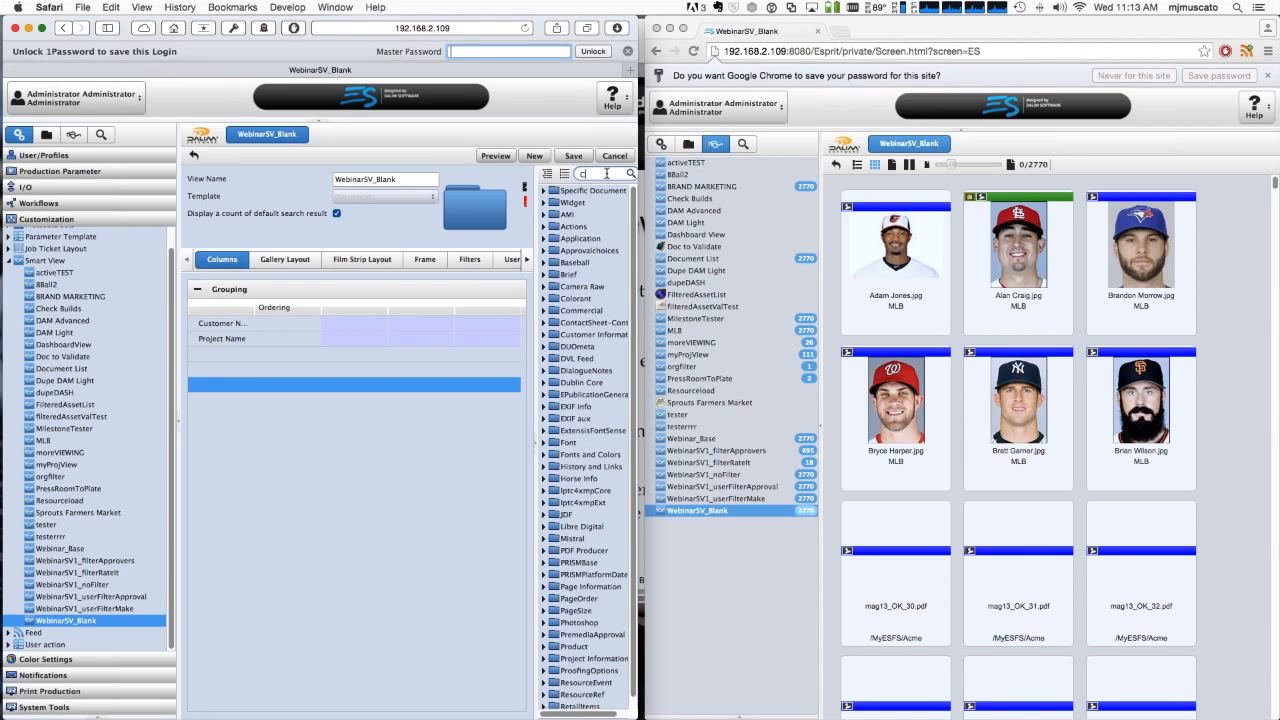
text(ur)
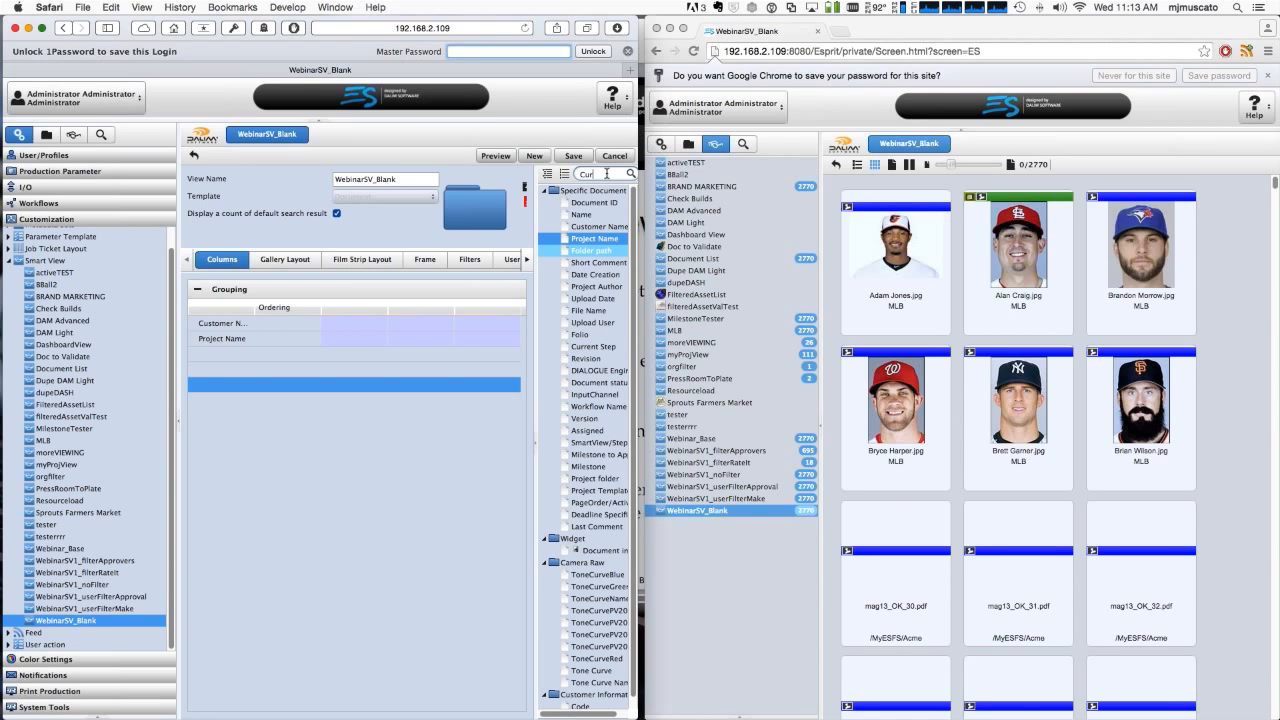
text(r)
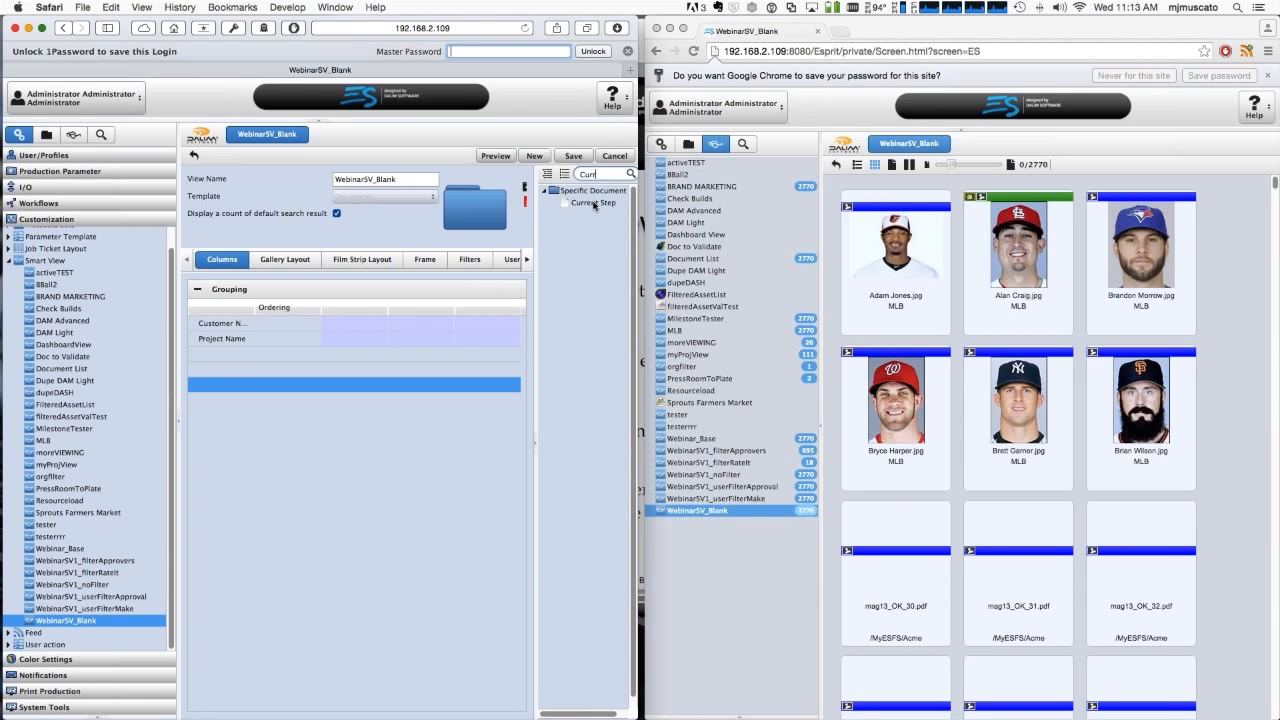
drag(594, 205, 212, 357)
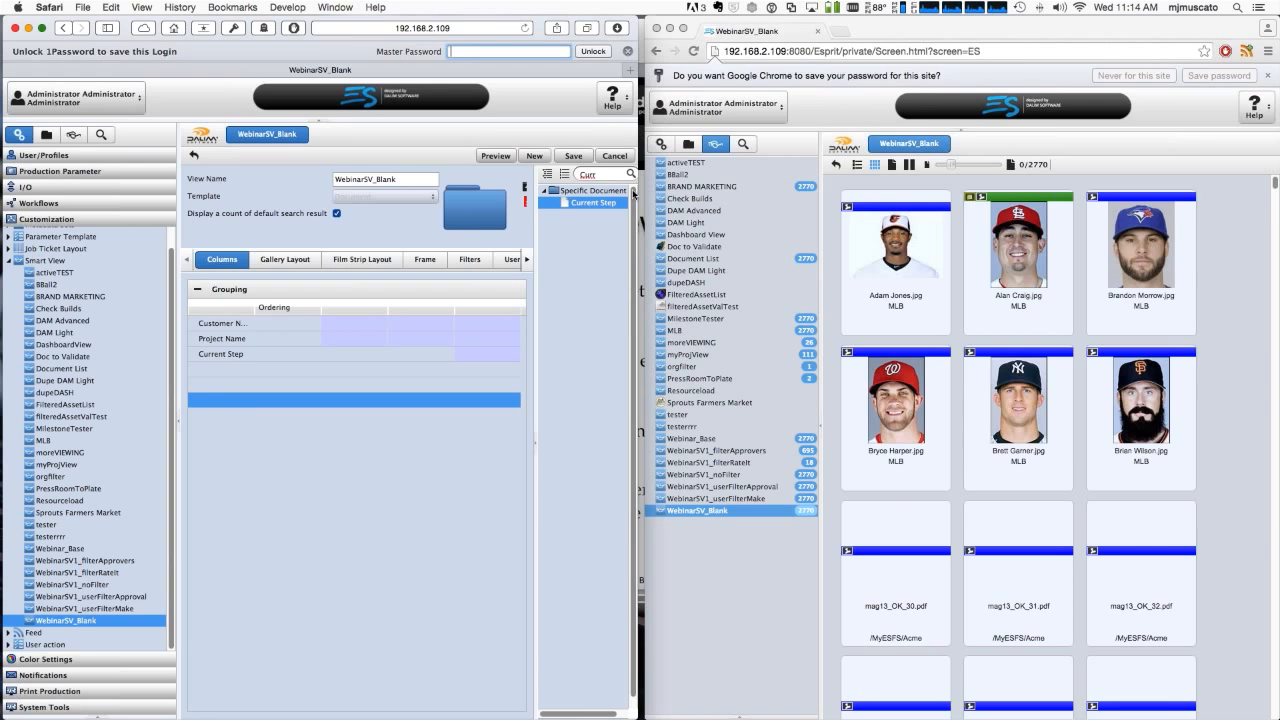
Clear the field search and add the Document status field to the column layout below Current Step
click(614, 174)
key(BackSpace)
key(BackSpace)
key(BackSpace)
key(BackSpace)
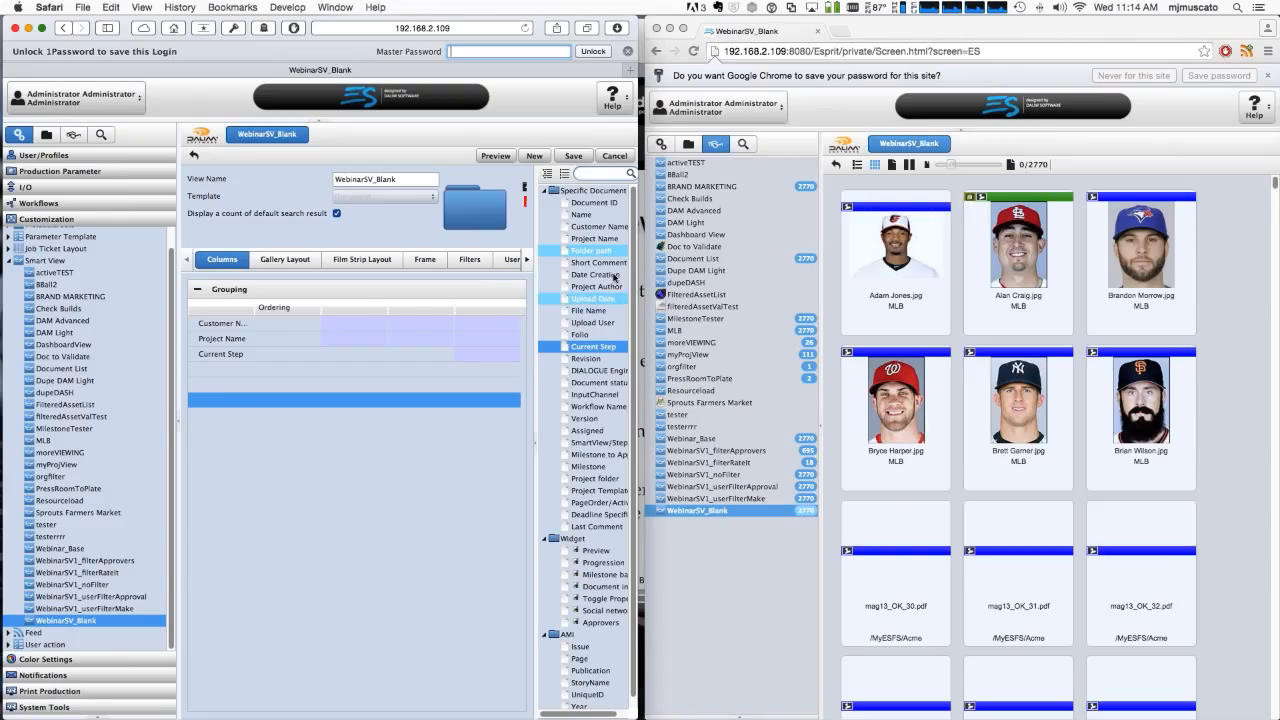
drag(598, 382, 219, 373)
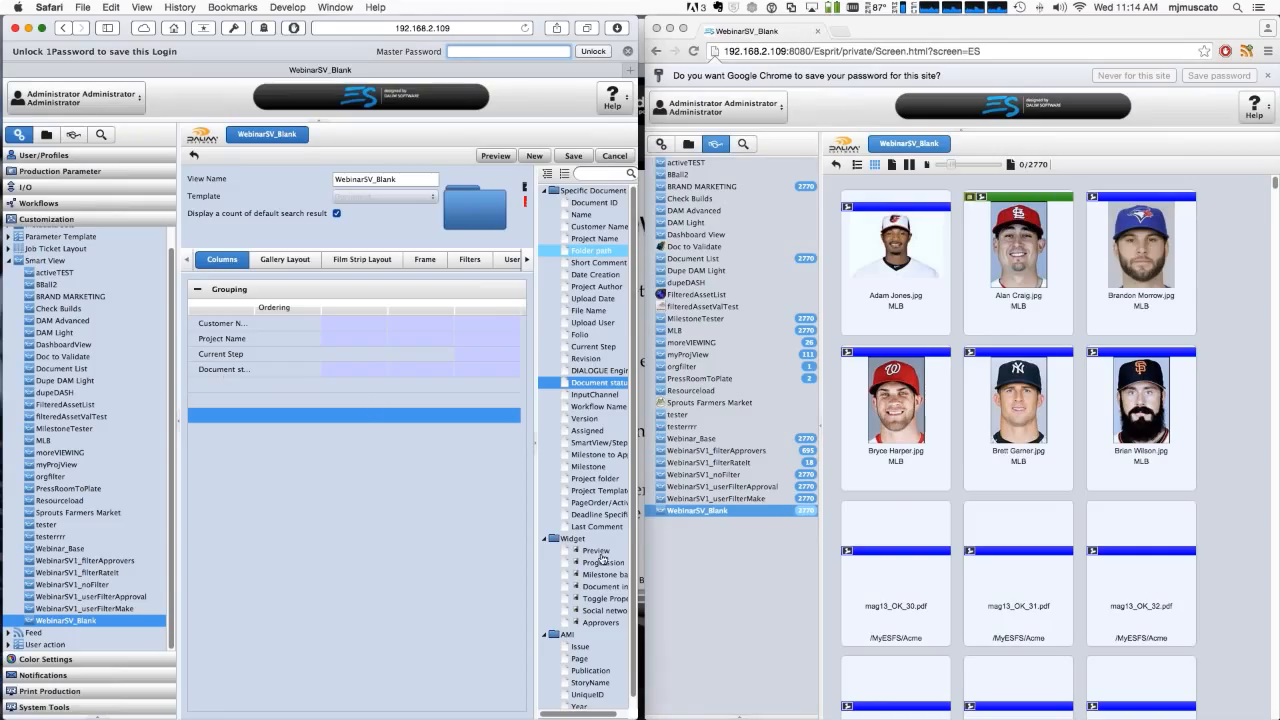
Add the Preview and Milestone bar widgets to the column layout below the Document status field
drag(601, 557, 220, 434)
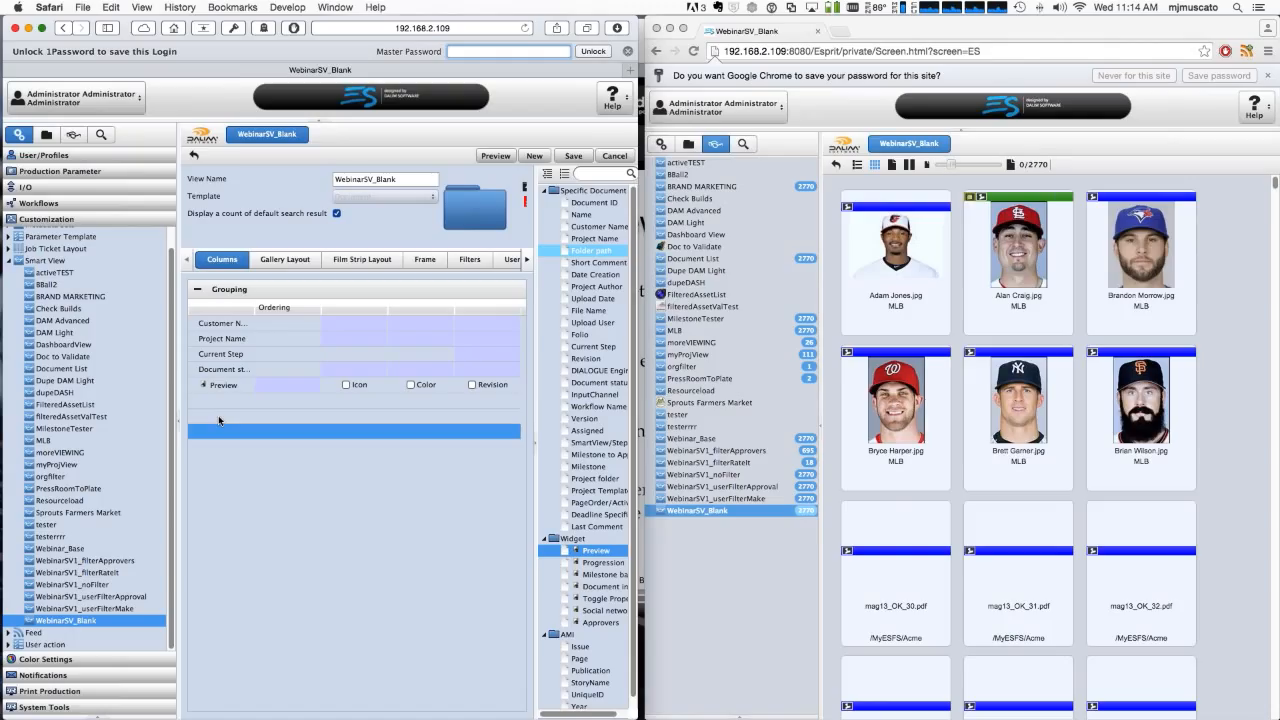
click(198, 290)
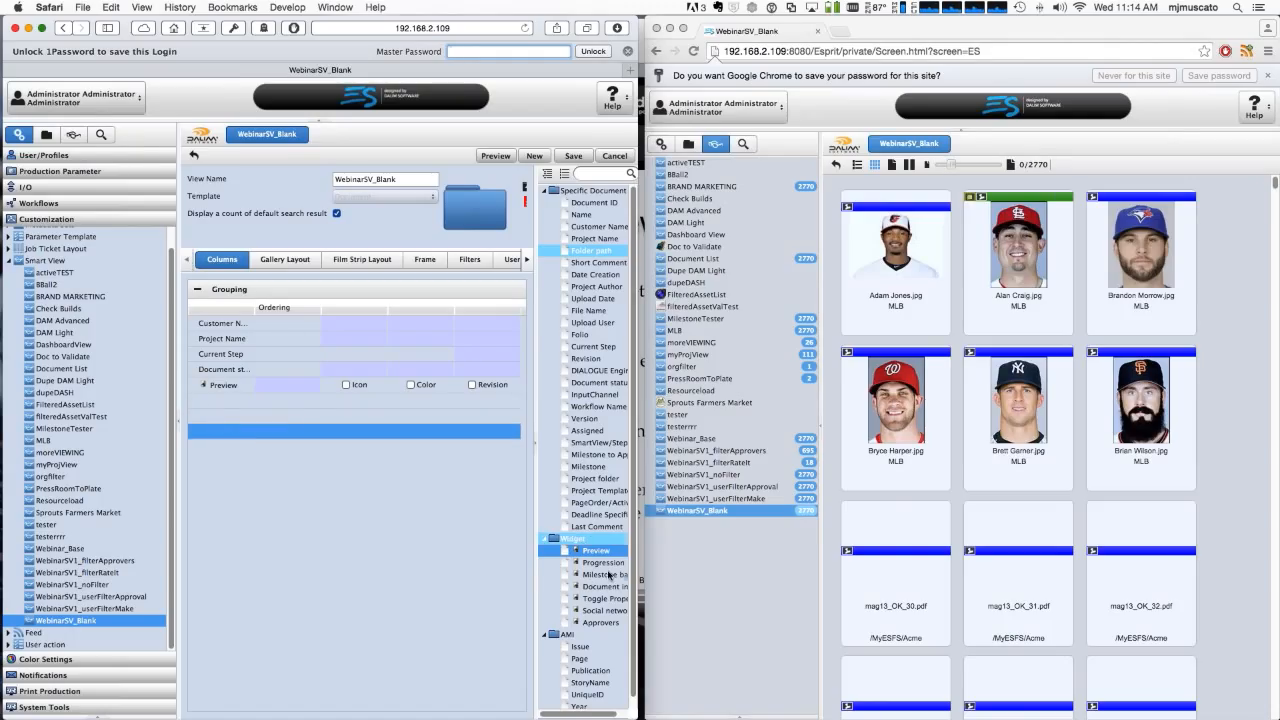
drag(608, 575, 210, 404)
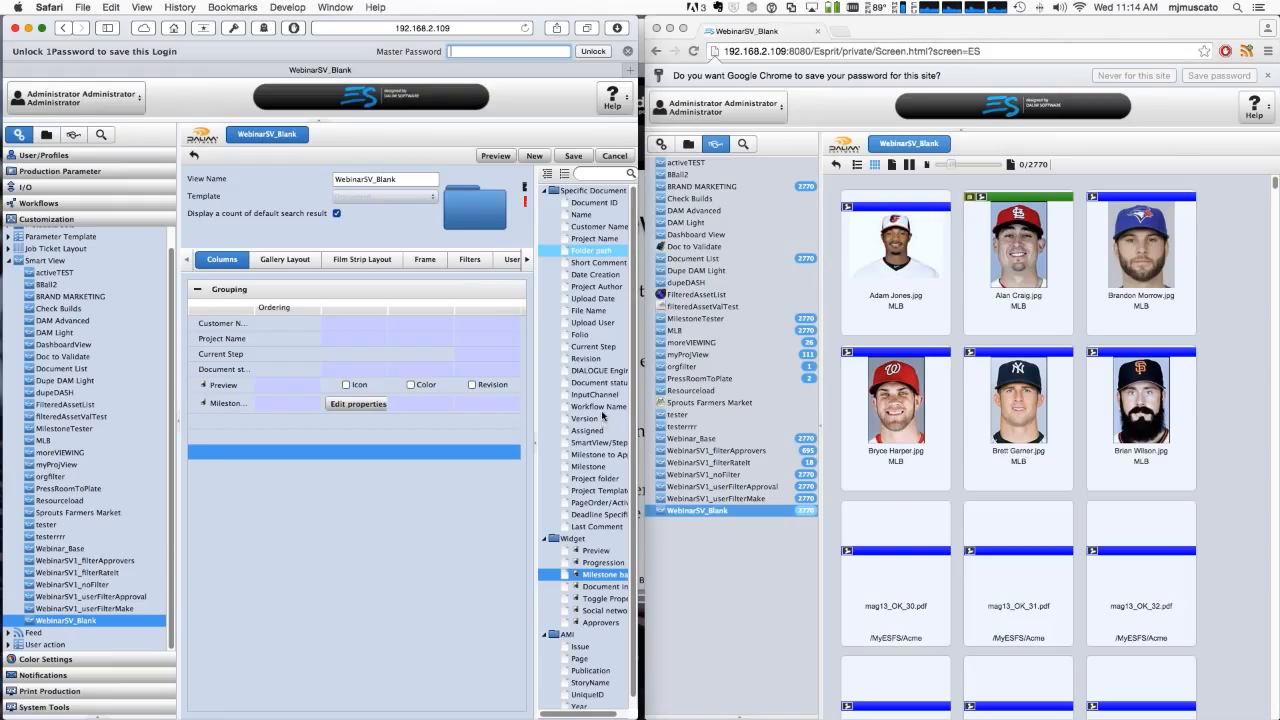
Review the Milestone bar's display properties, accept them as they are, and save the smart view
click(344, 412)
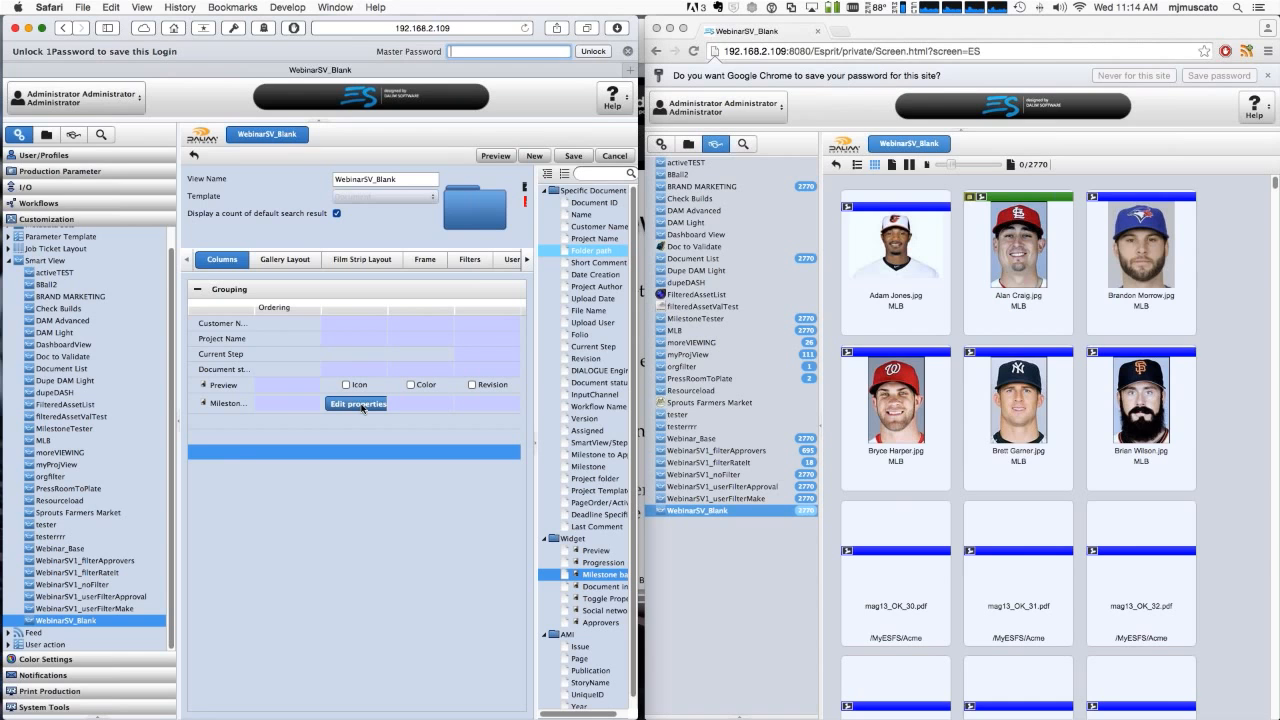
click(360, 405)
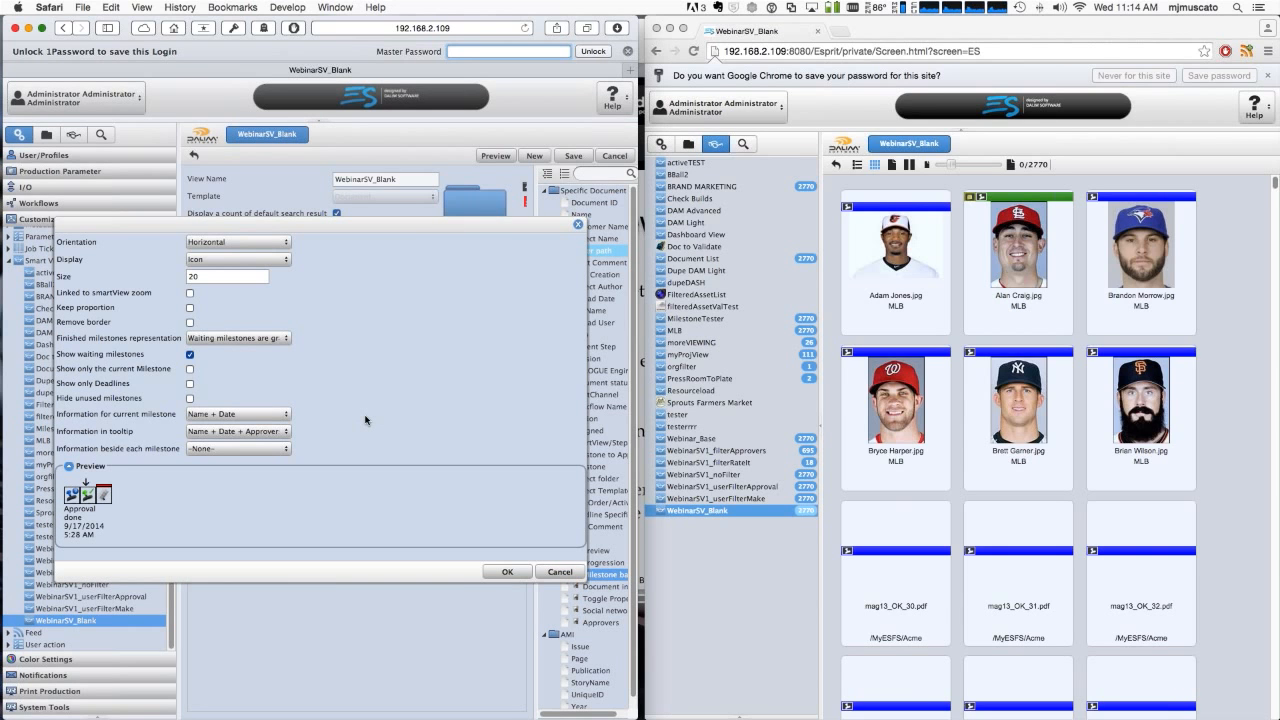
click(507, 572)
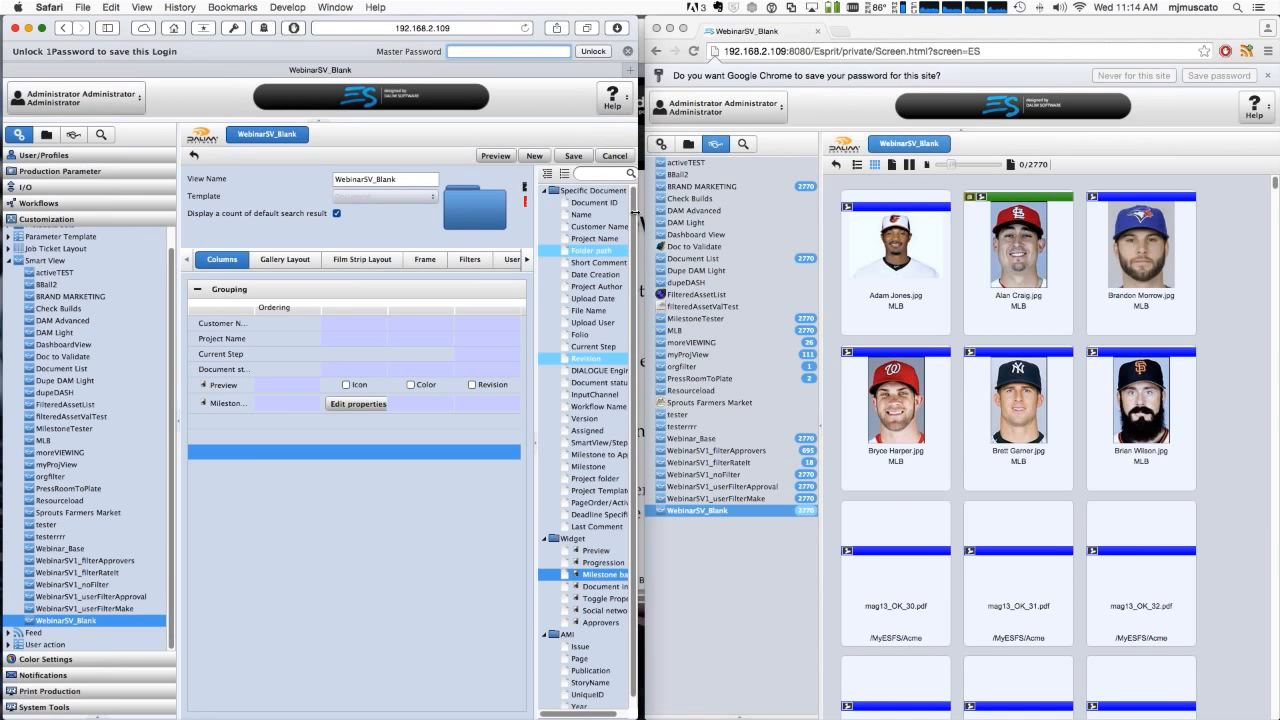
click(574, 157)
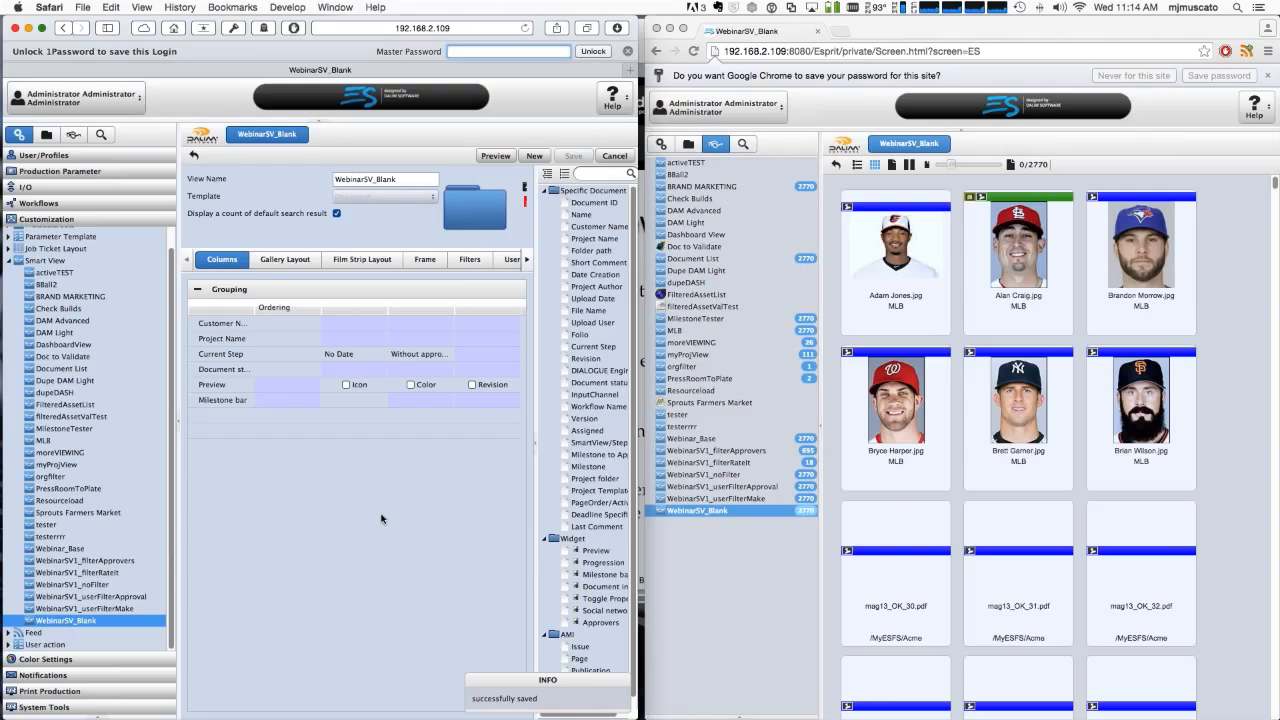
In Chrome, show WebinarSV_Blank as a list, widen the browser window and examine the document rows and columns
click(1028, 30)
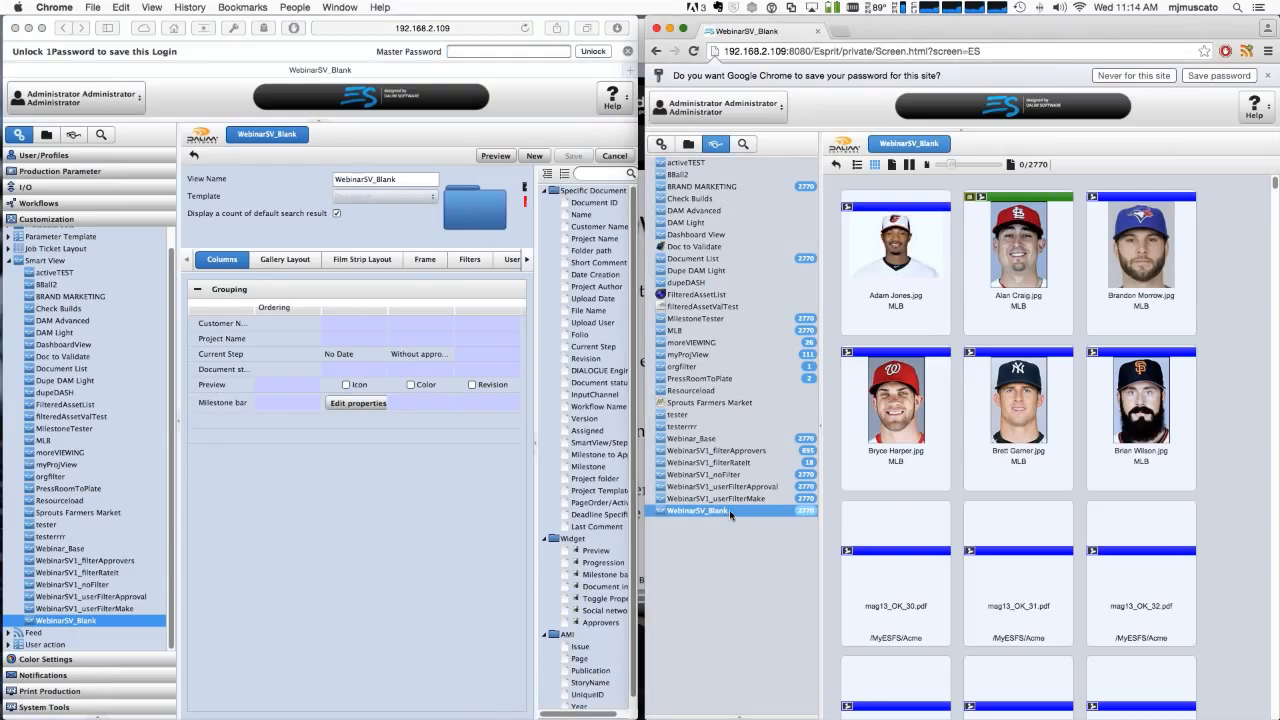
click(858, 166)
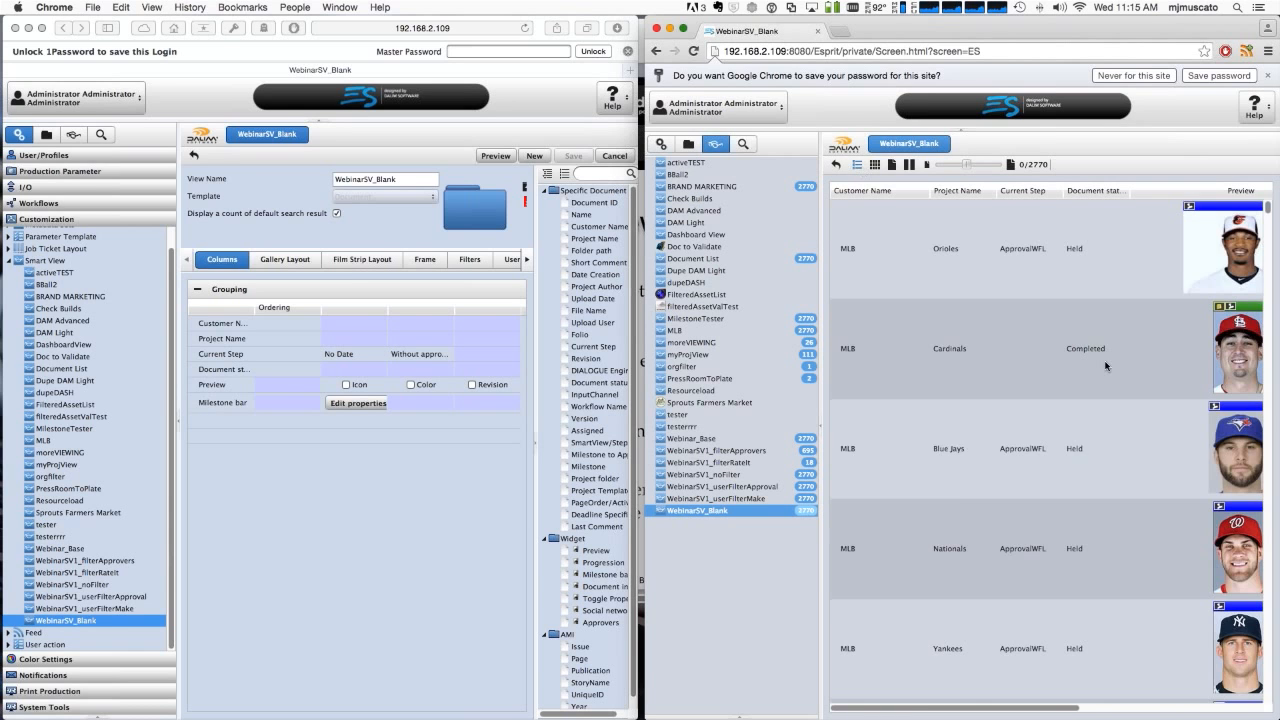
click(1080, 420)
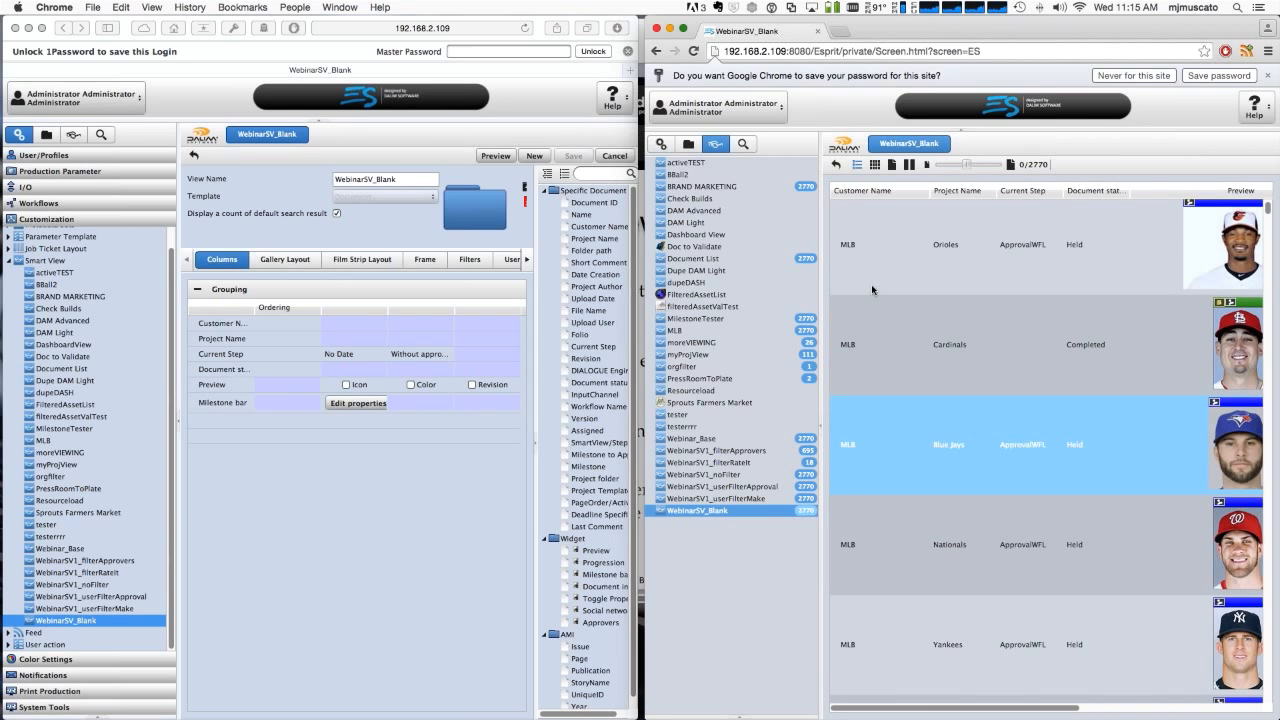
scroll(872, 290, down, 1)
click(697, 294)
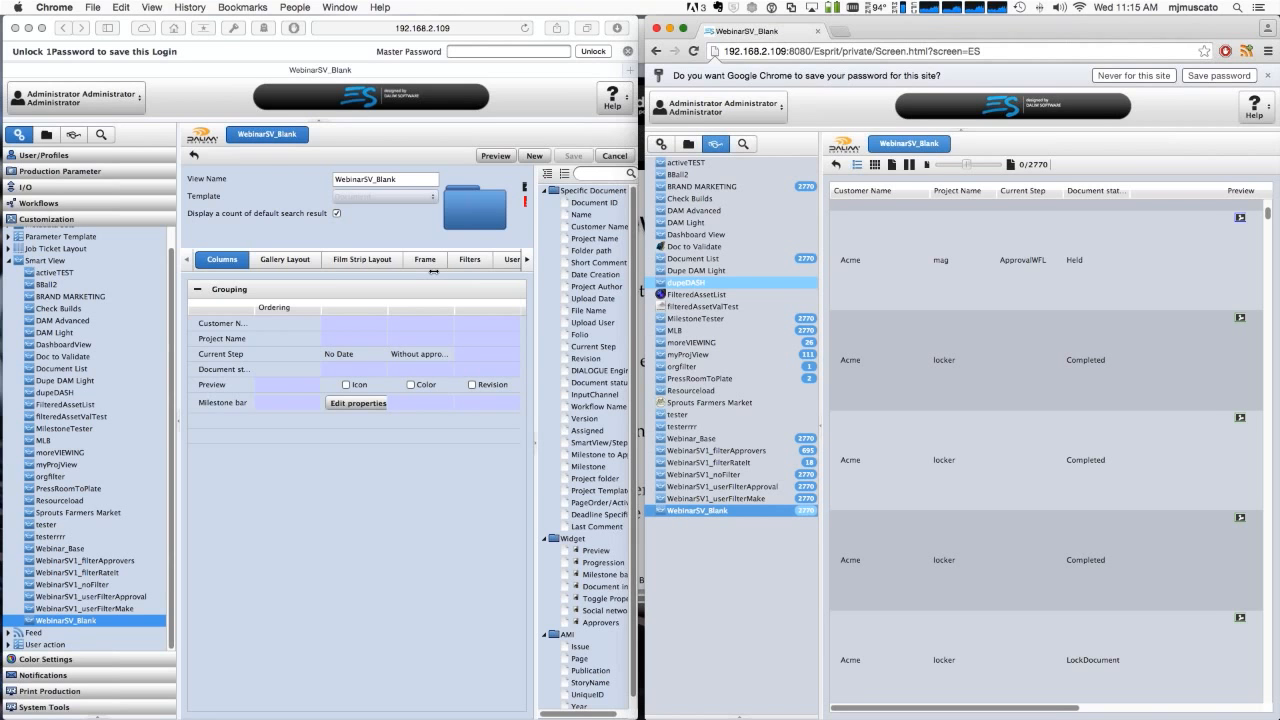
drag(644, 316, 633, 316)
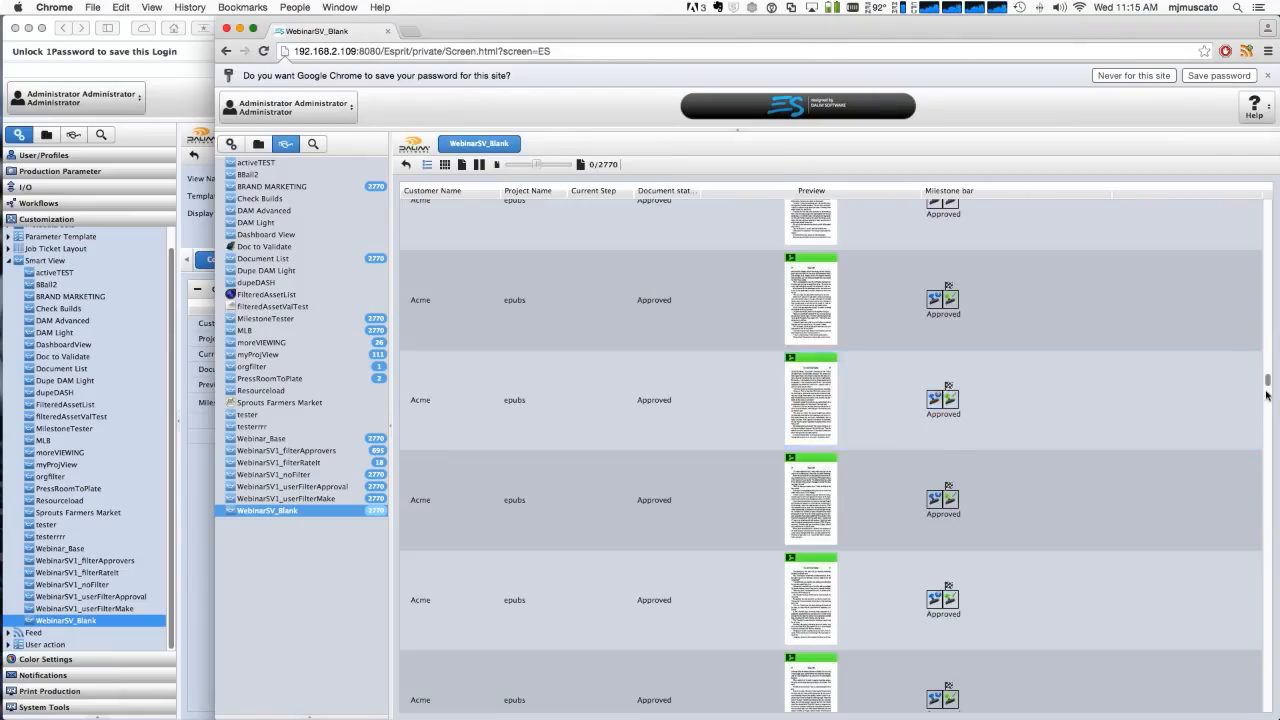
scroll(1059, 435, down, 1)
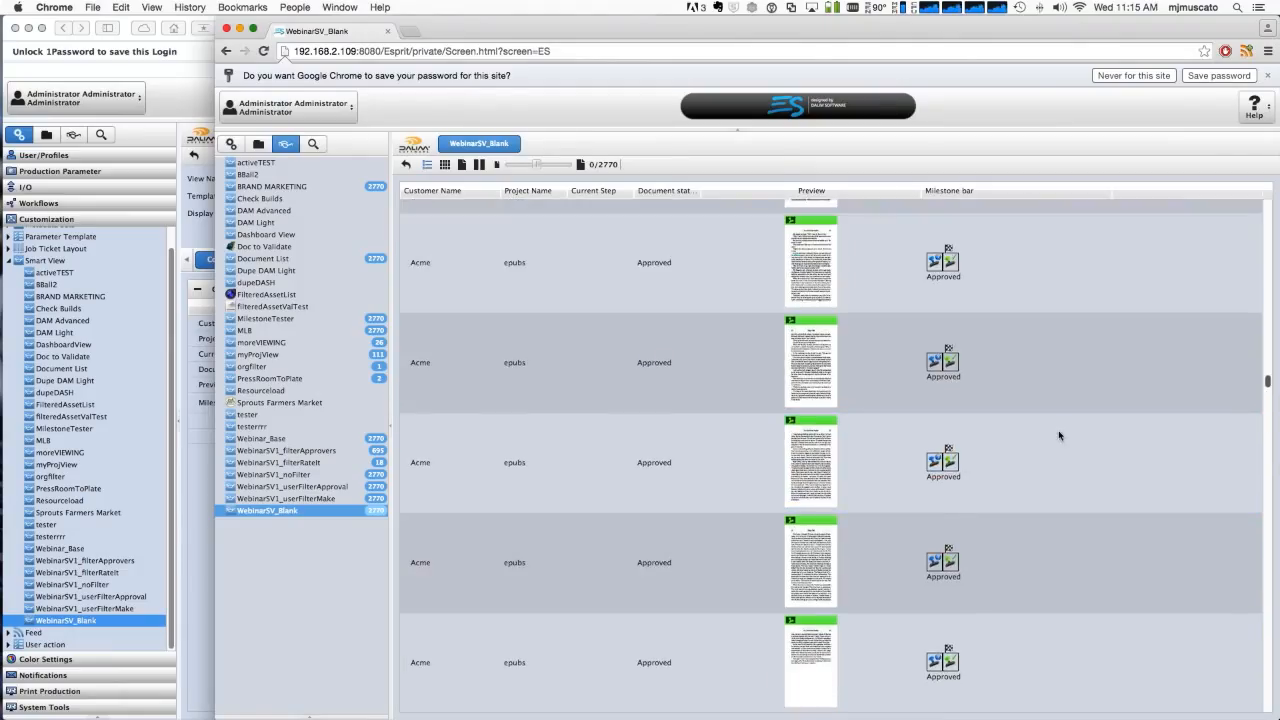
scroll(1059, 435, down, 2)
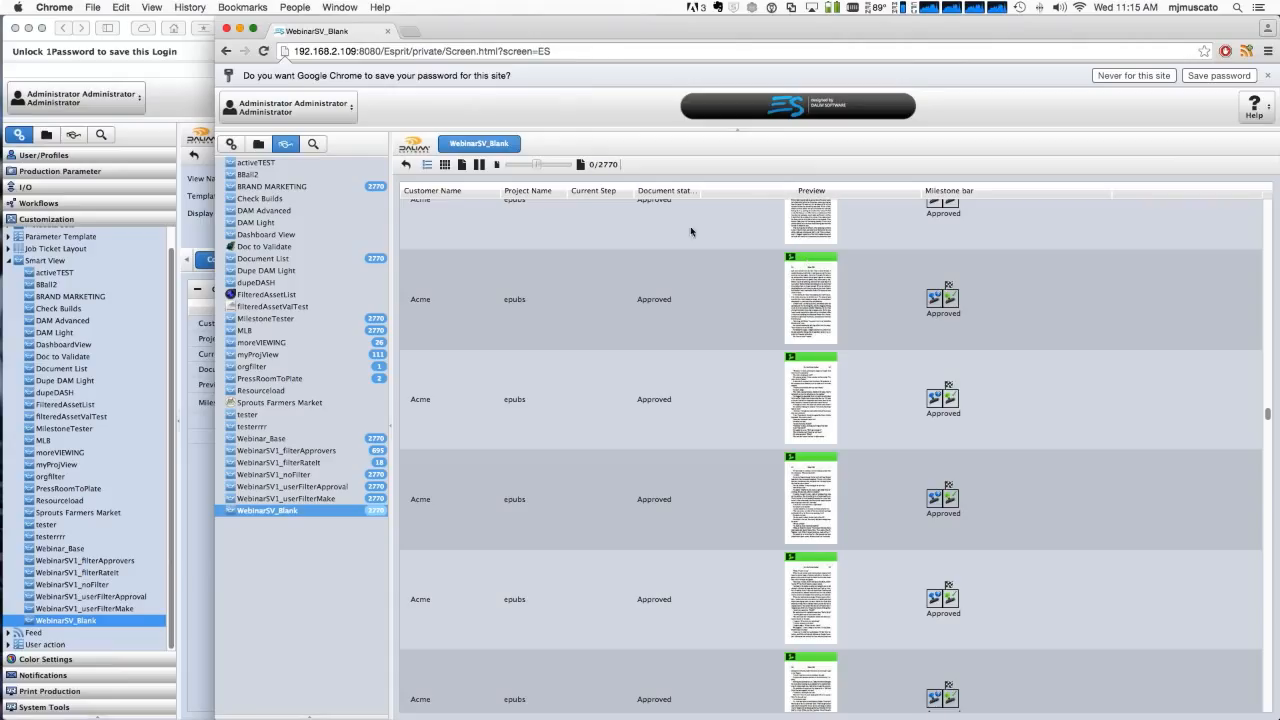
Log out of the administrator account and sign in as another user with that user's name and password
click(288, 107)
click(273, 155)
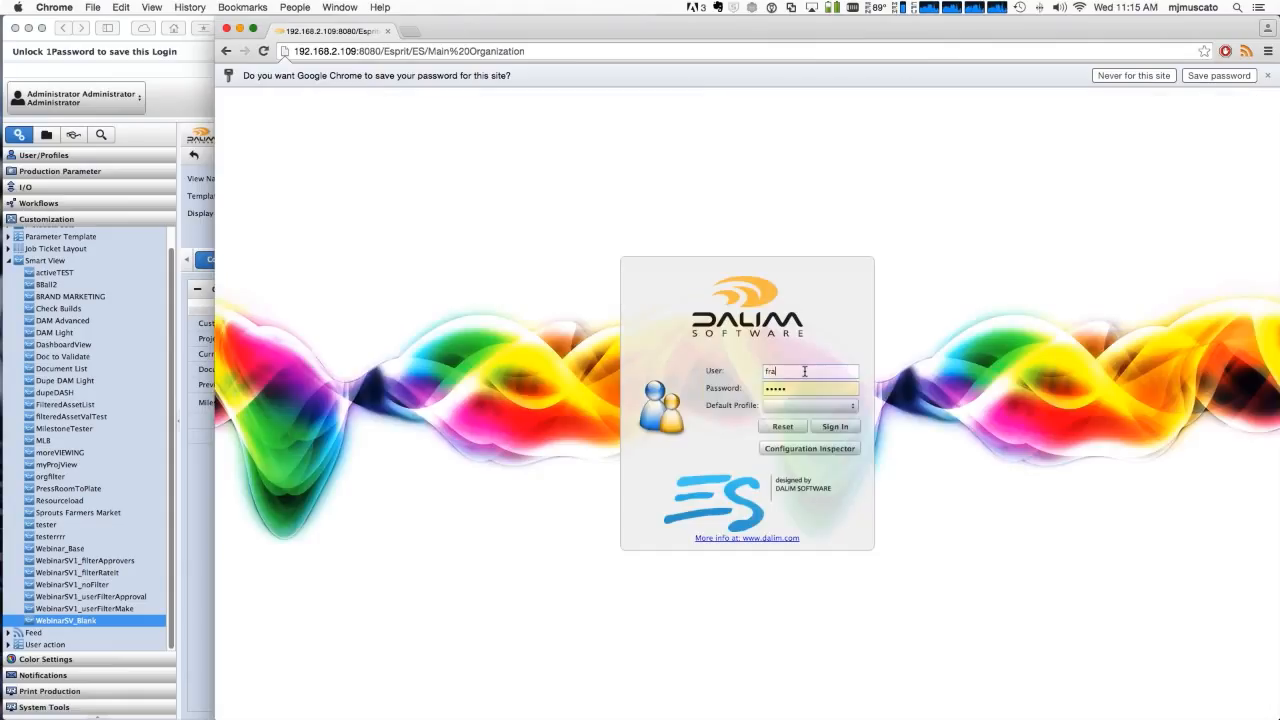
text(nk)
key(Tab)
text(•••••••)
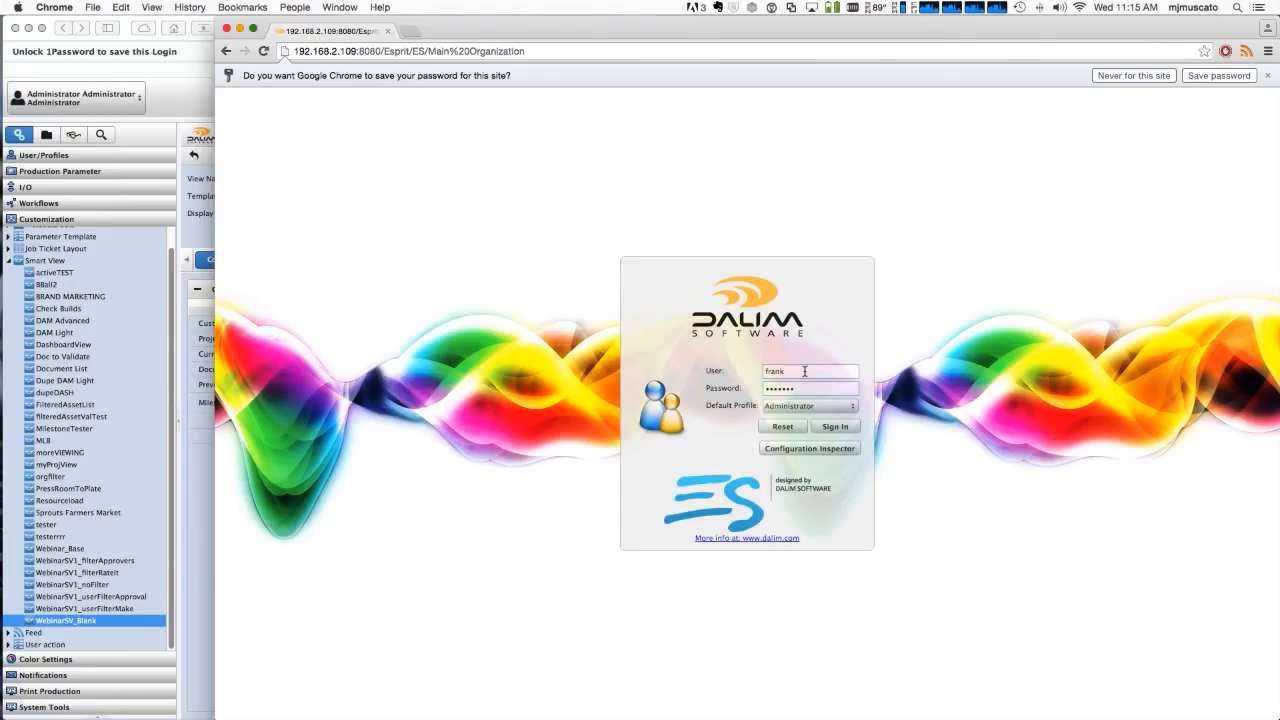
click(814, 430)
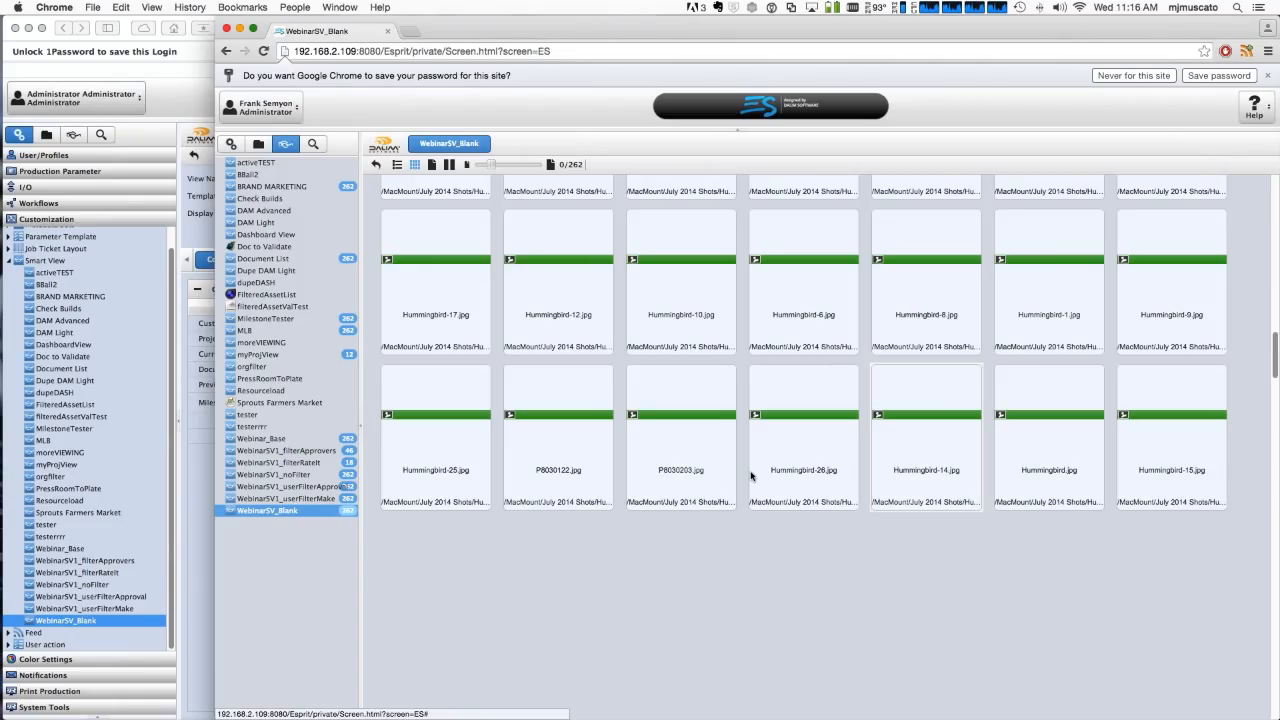
View WebinarSV_Blank as a list under this account and examine the step, status and milestone columns of the sortByMake documents
scroll(740, 300, up, 10)
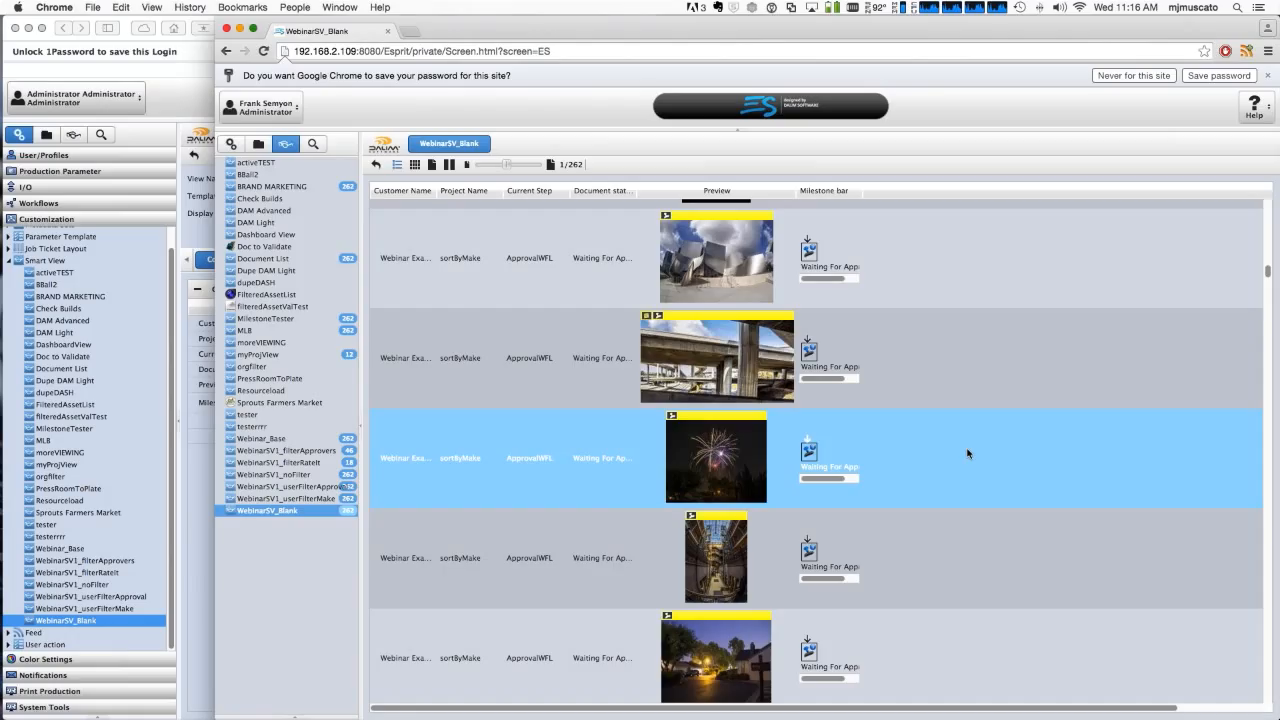
click(461, 220)
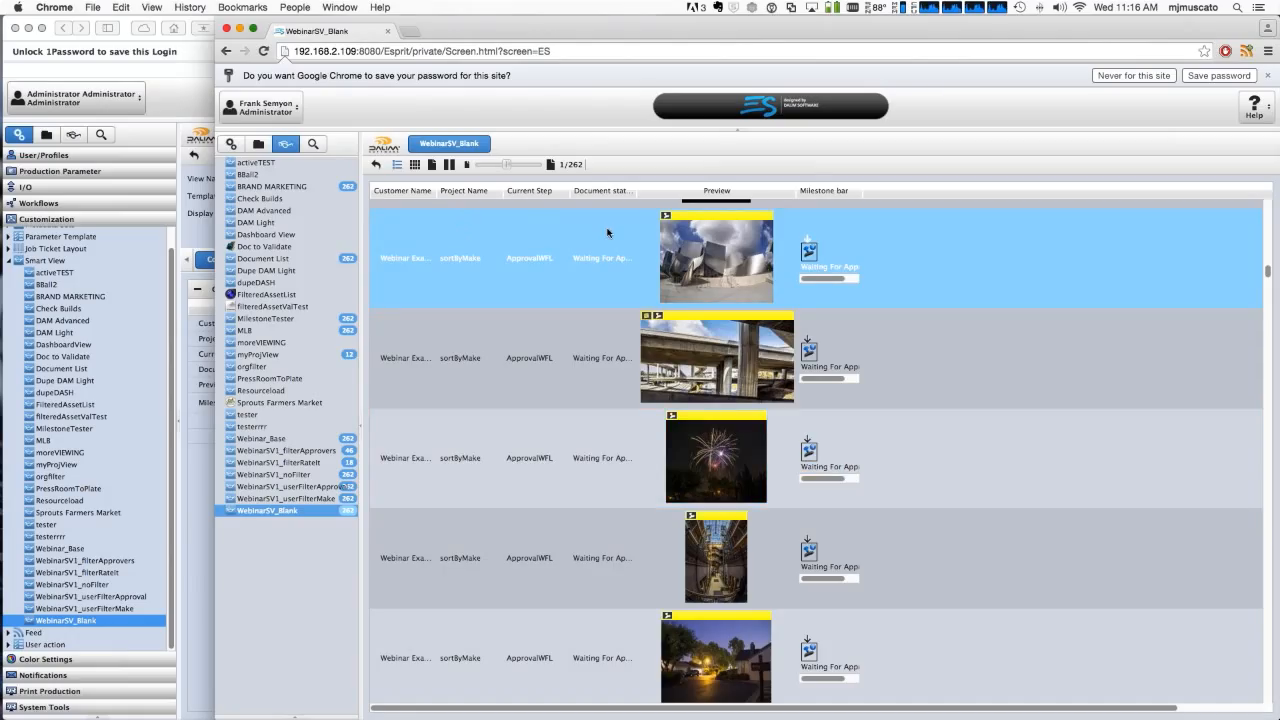
Hide the unnamed last column from the document list and examine the full milestone information in the rows
click(564, 192)
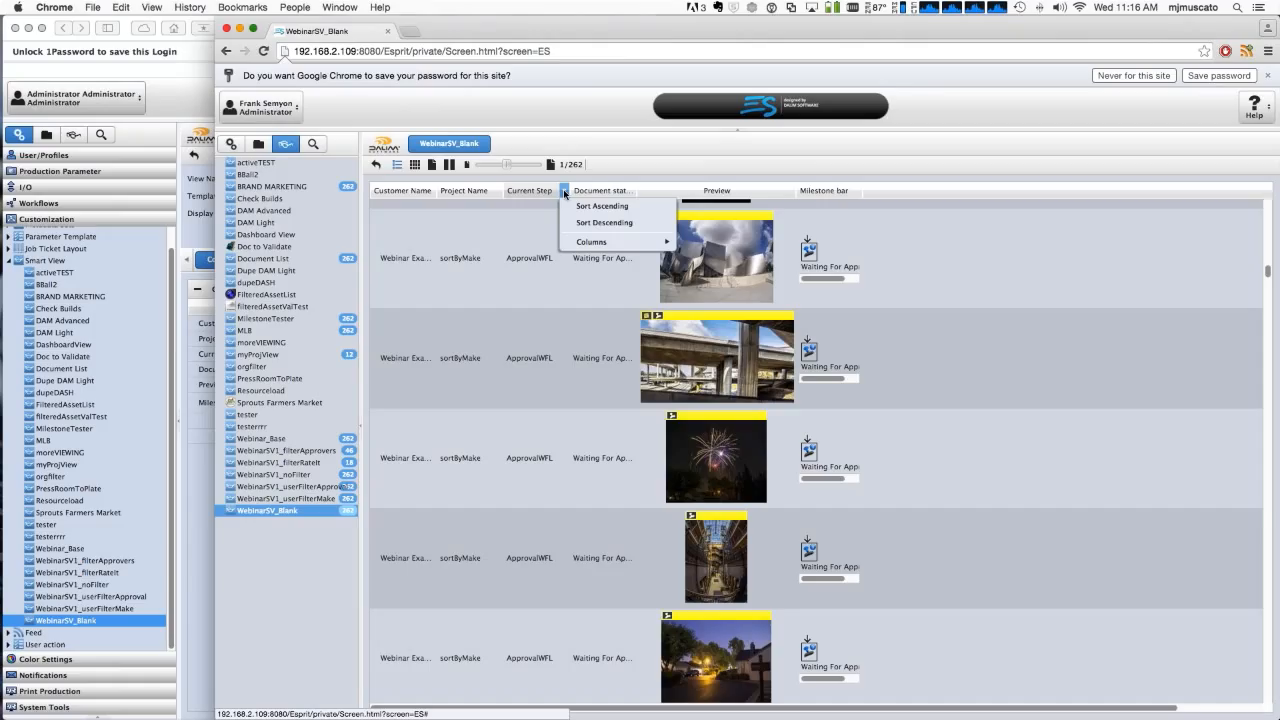
mouse_move(610, 242)
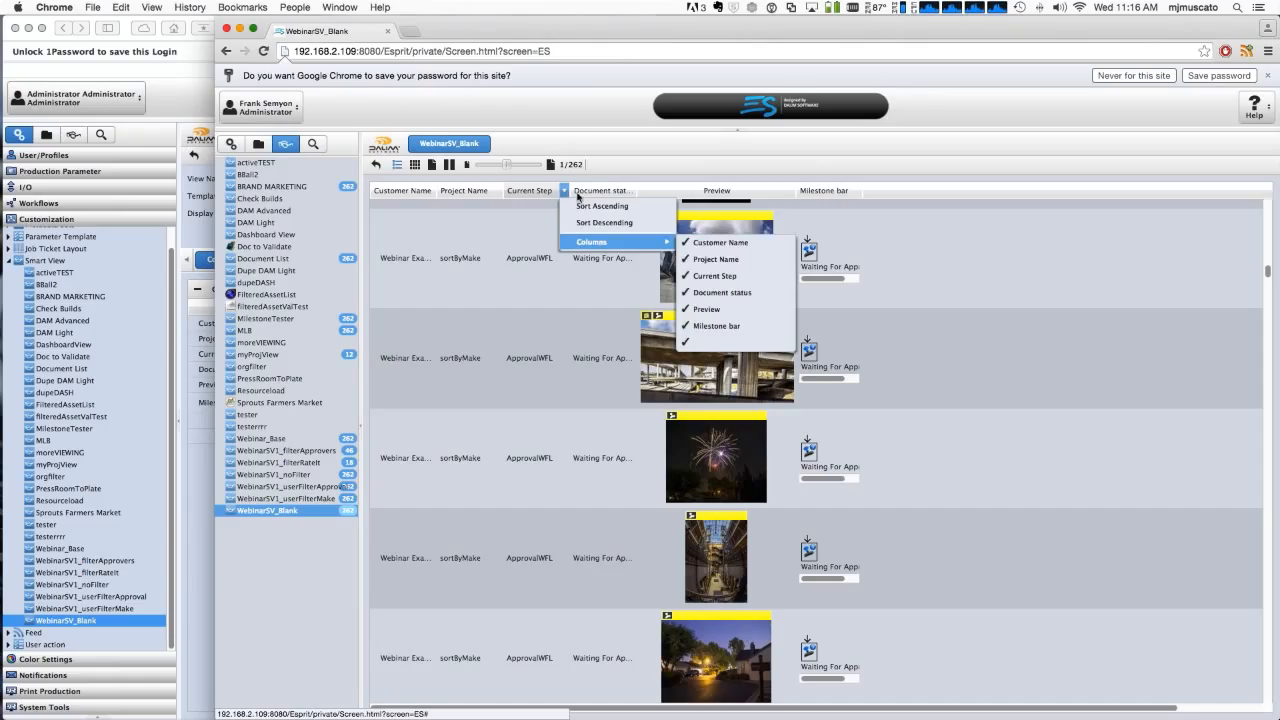
click(702, 345)
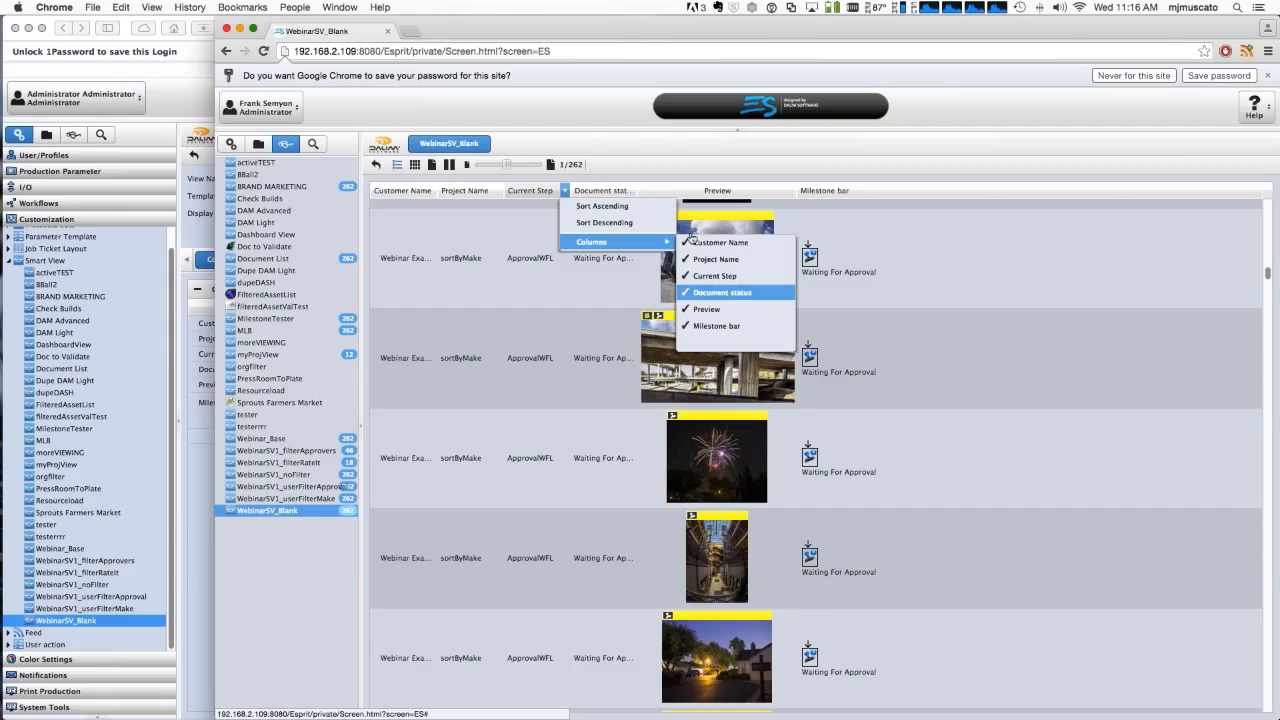
click(1020, 237)
scroll(1040, 290, down, 3)
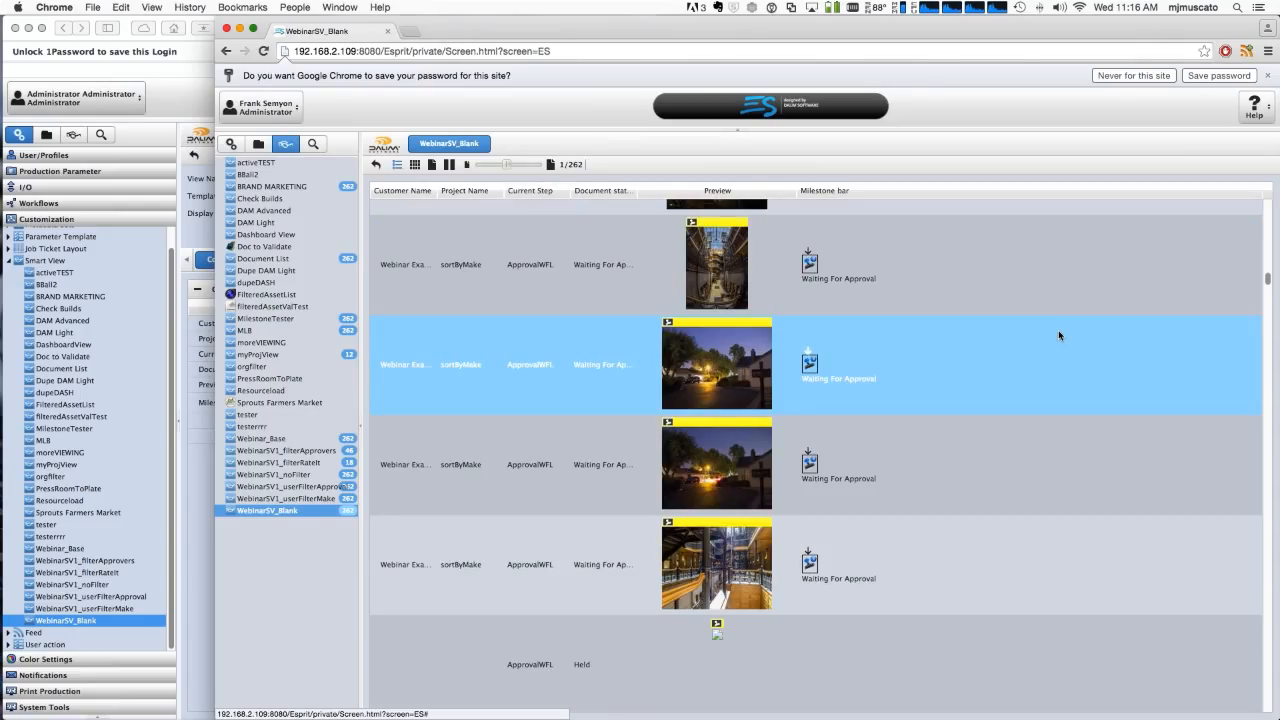
scroll(1060, 336, down, 1)
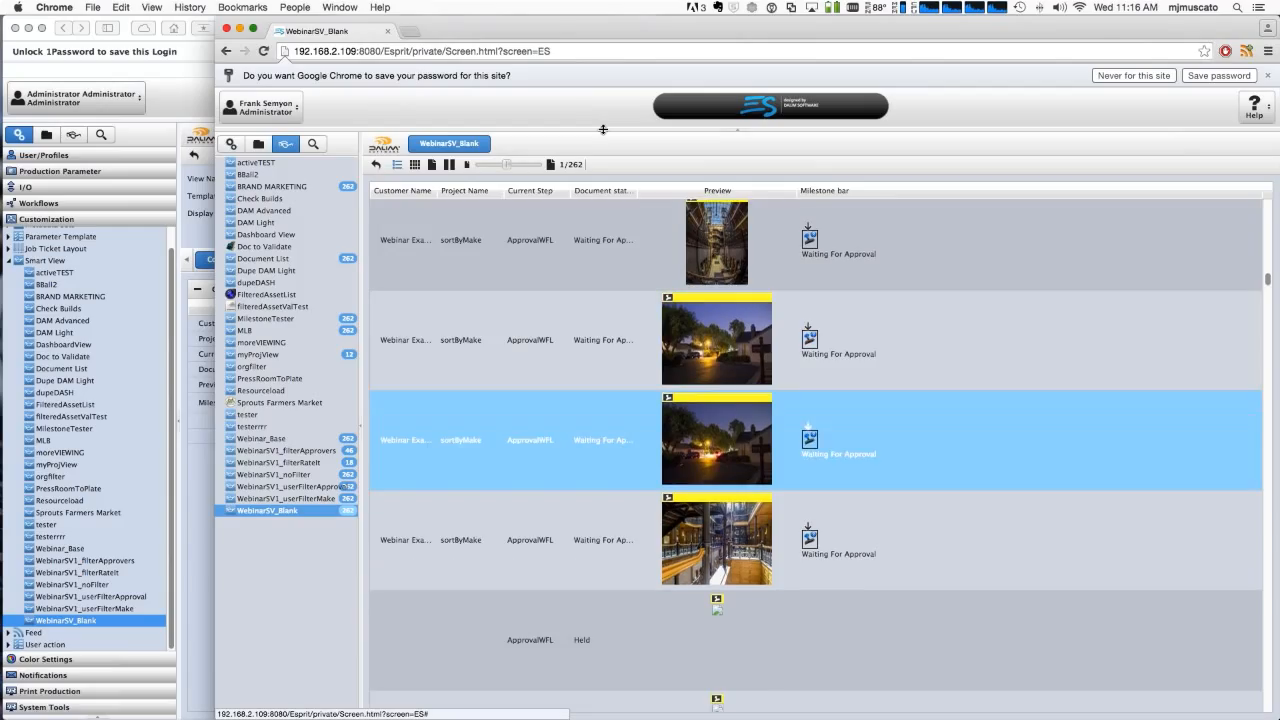
In Safari, enable the Status, Validation and Metadata frames for WebinarSV_Blank and save the smart view
click(177, 99)
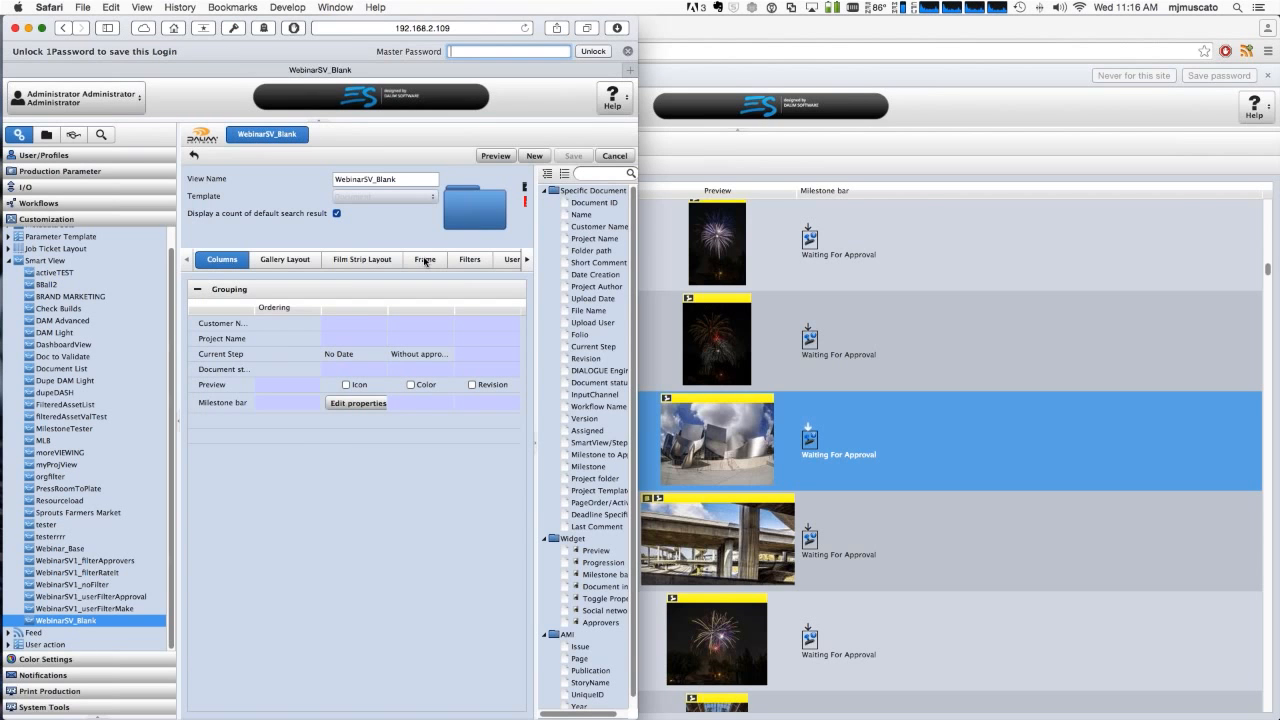
click(425, 259)
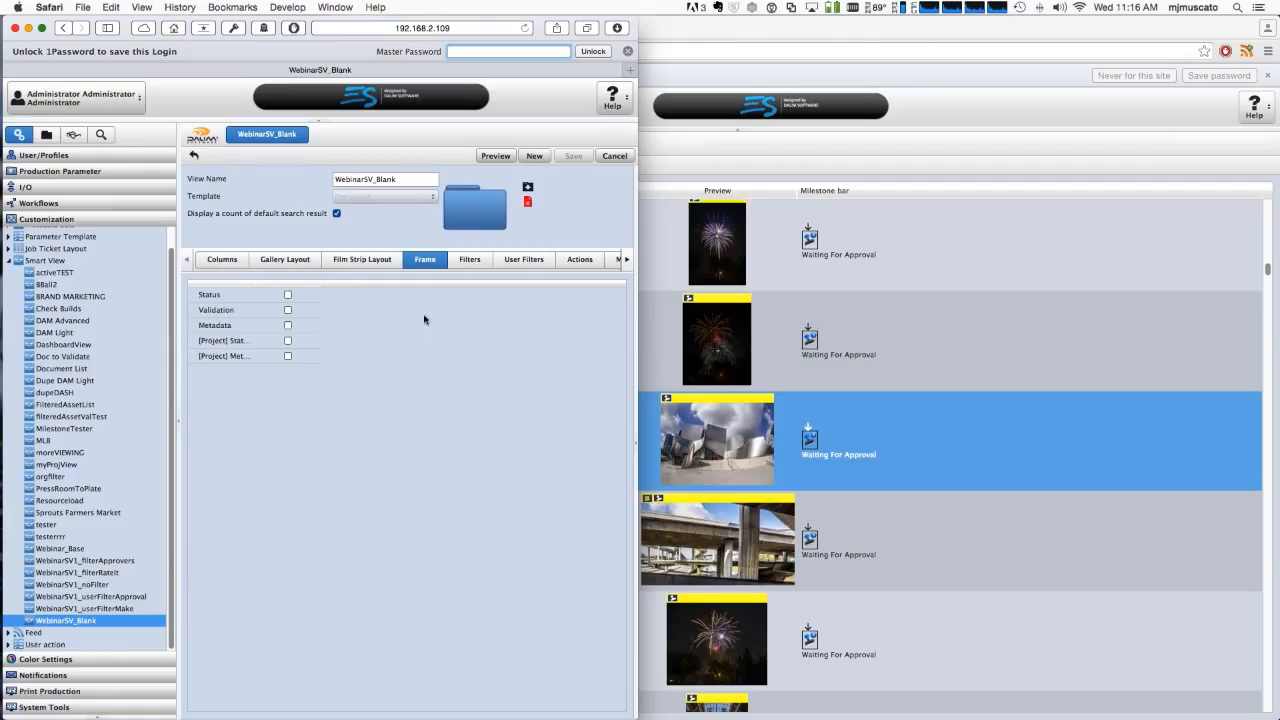
click(287, 296)
click(287, 310)
click(288, 326)
click(572, 156)
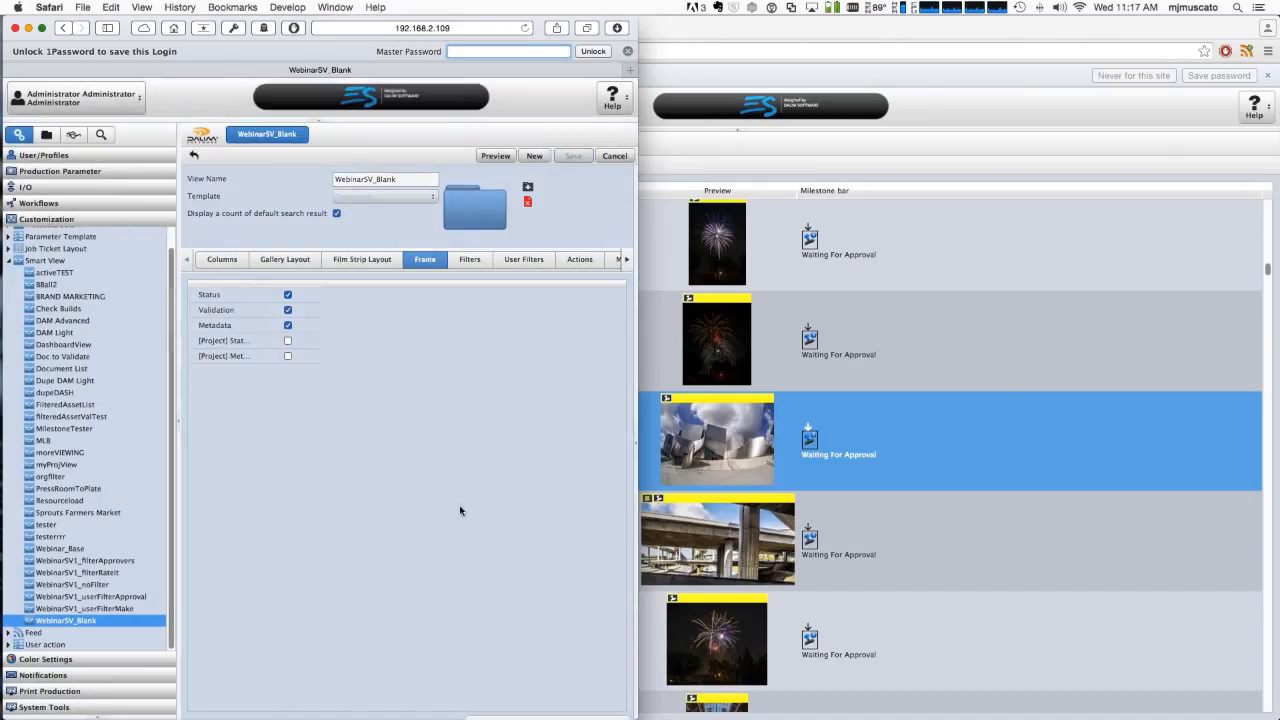
In Chrome, reload WebinarSV_Blank, expand the side frame, and view the validation, metadata and status panes for the first Covers document
key(super+Tab)
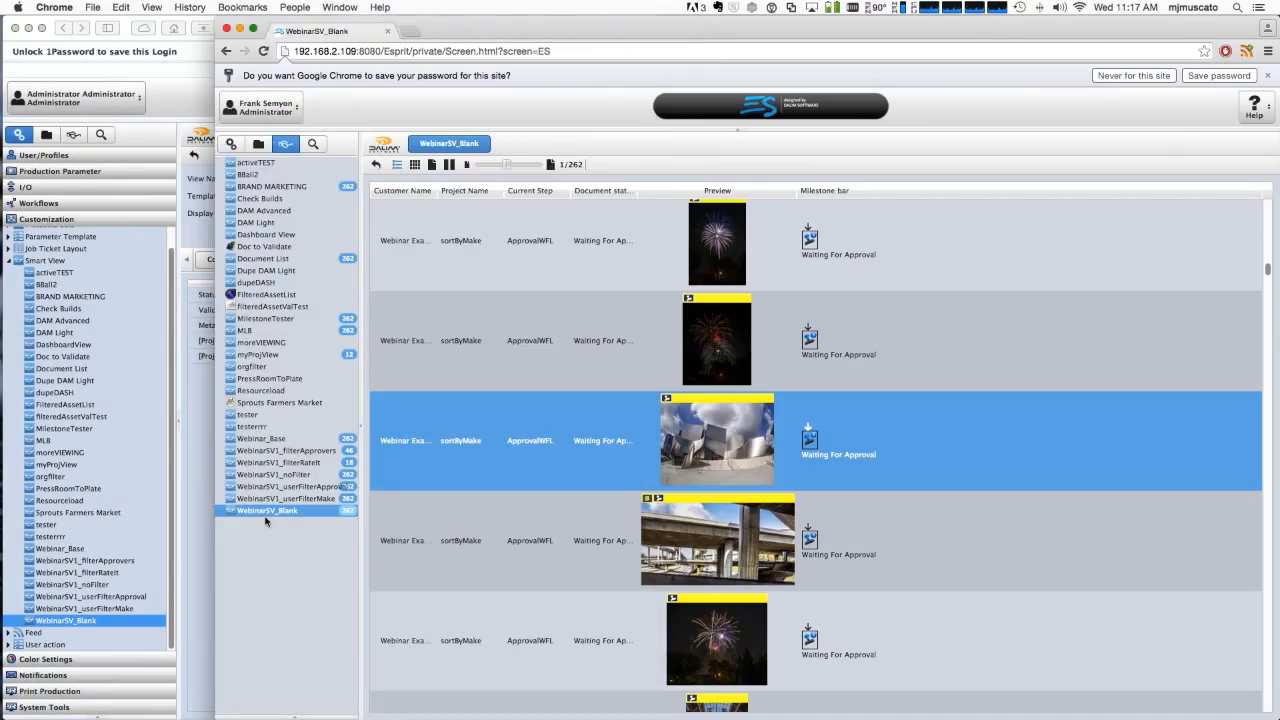
click(265, 514)
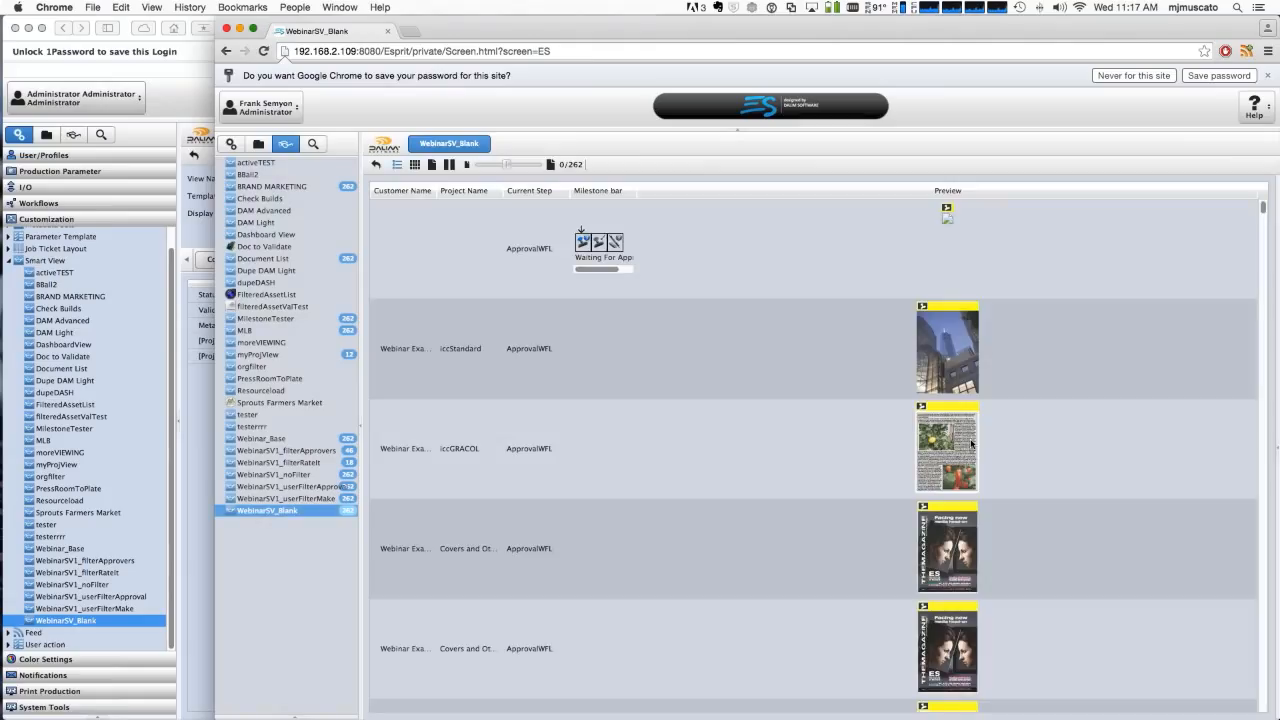
click(1277, 449)
click(725, 552)
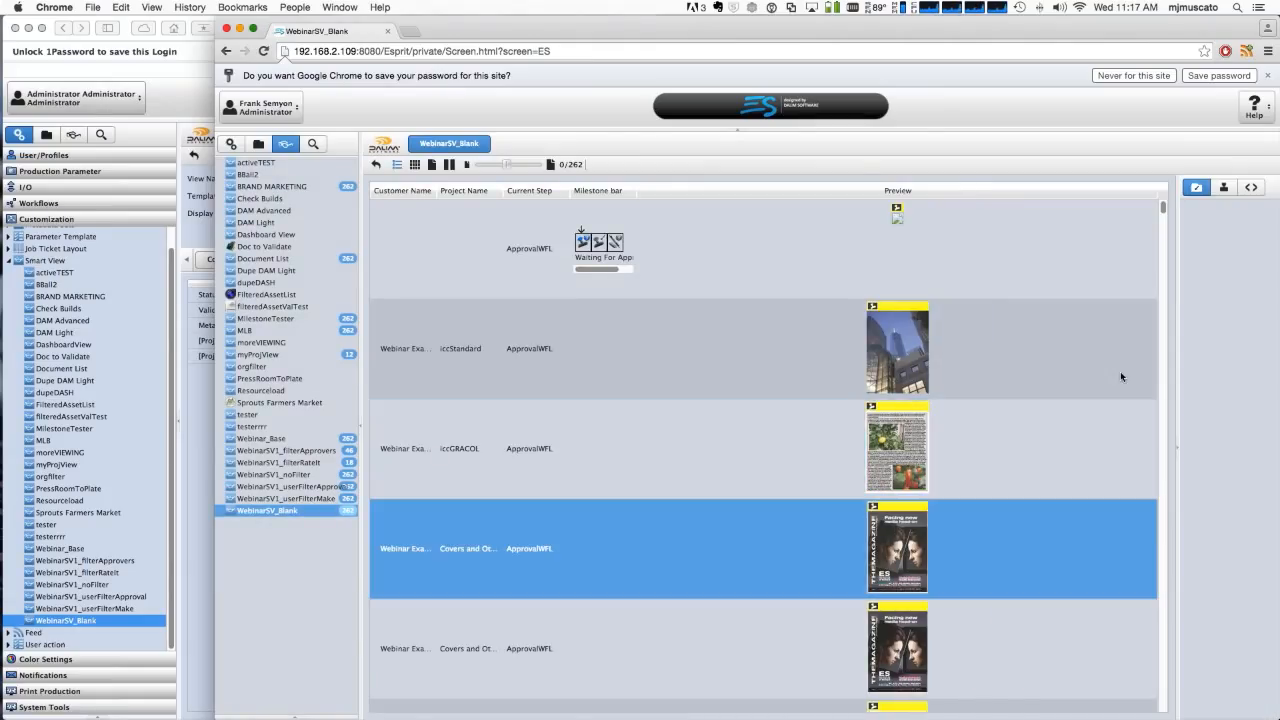
click(1224, 188)
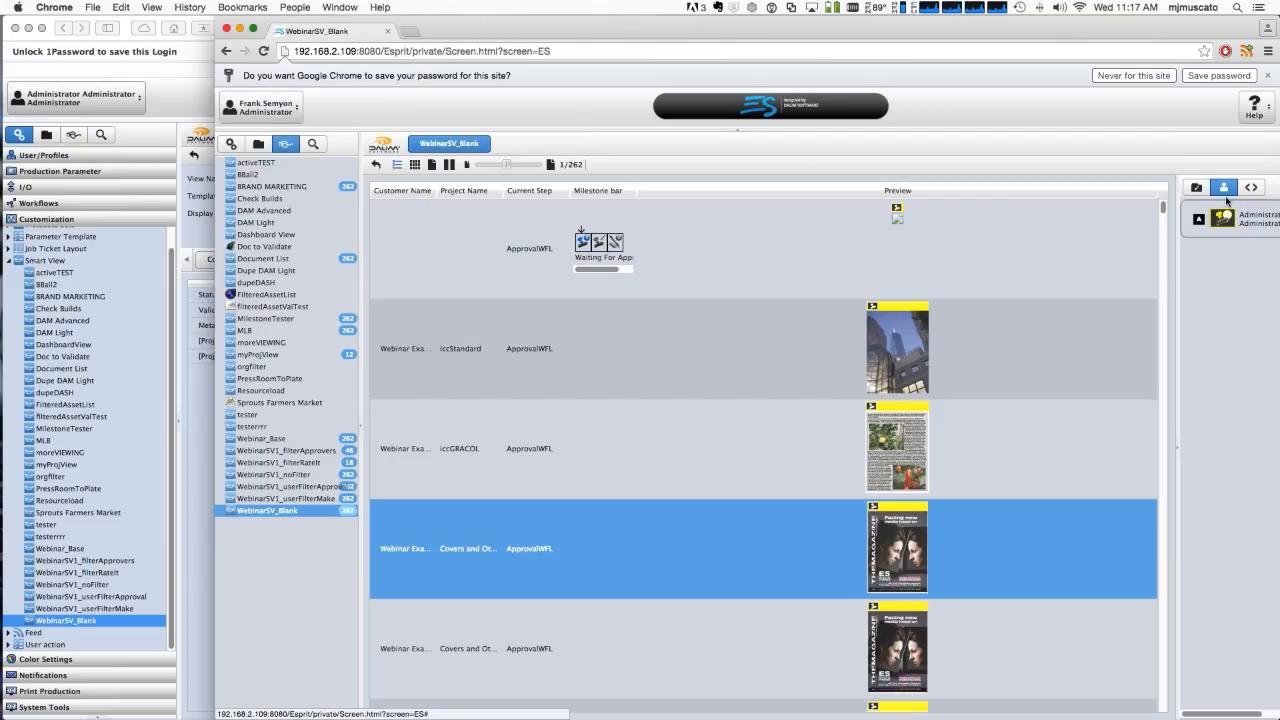
drag(1165, 281, 1148, 281)
click(1234, 188)
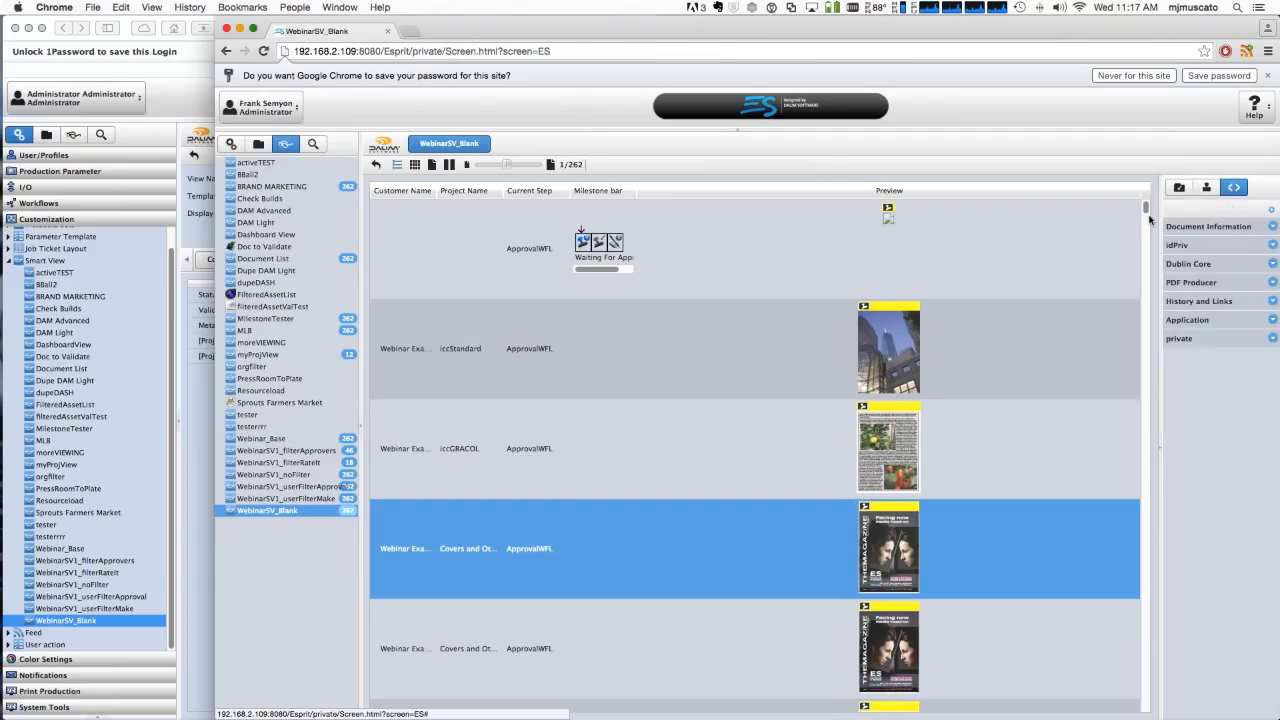
click(1179, 188)
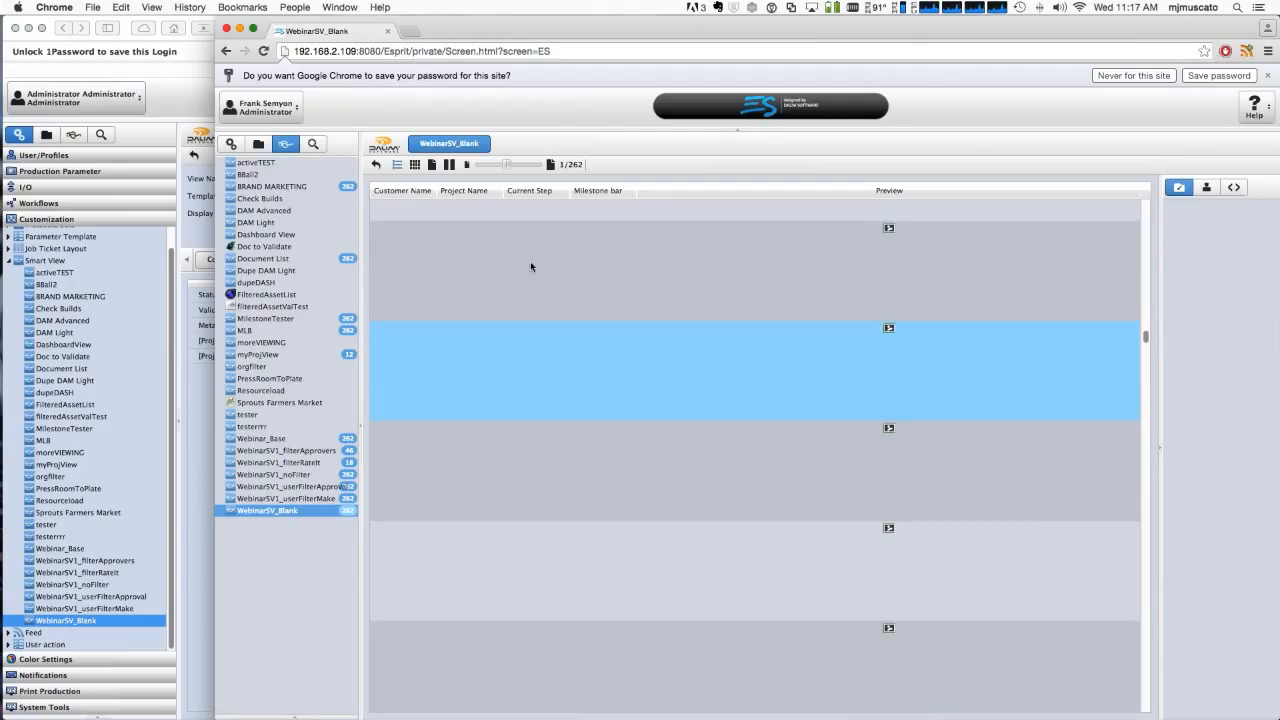
Show the WebinarSV_Blank documents as a gallery and examine the thumbnails and their status bars throughout the collection
click(443, 191)
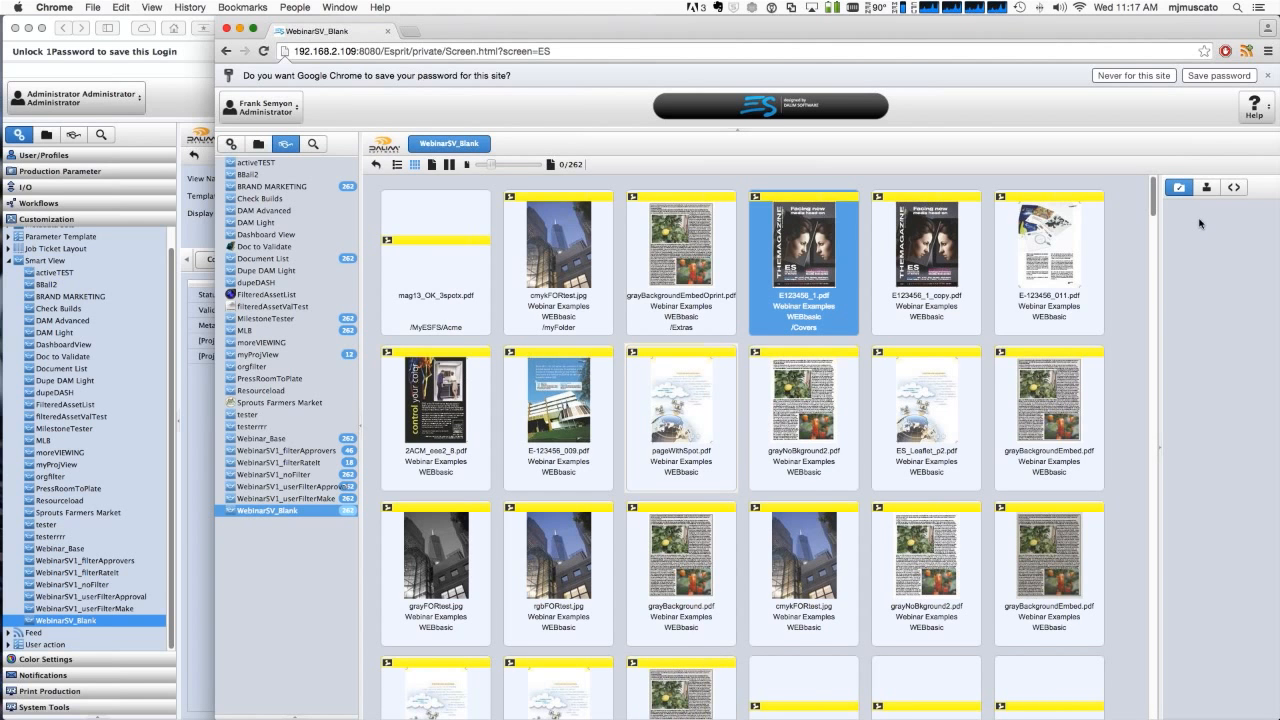
click(185, 70)
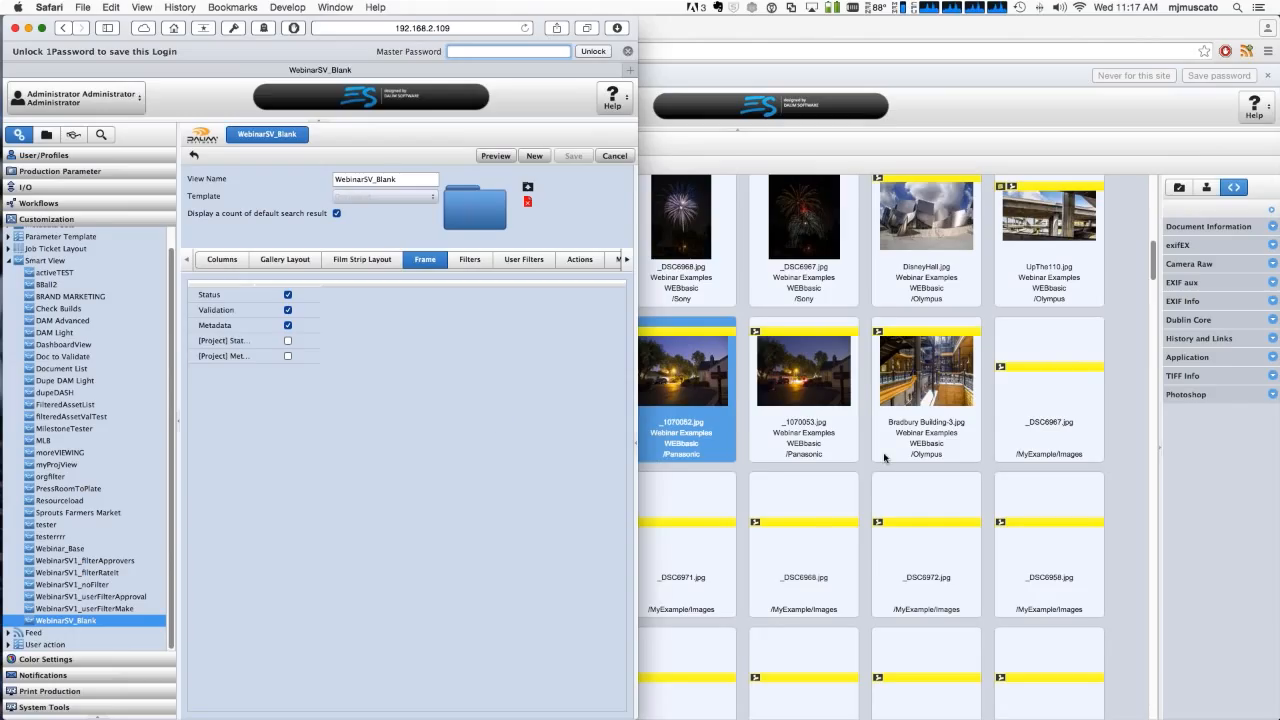
scroll(884, 457, down, 10)
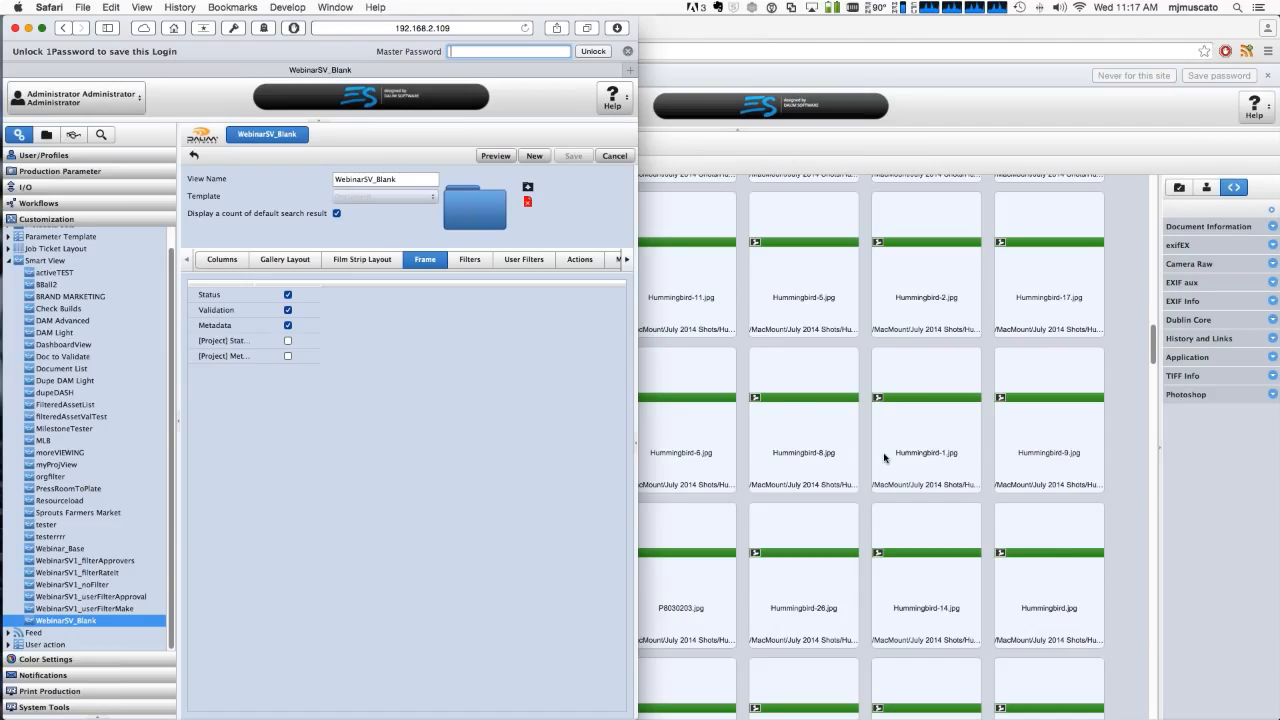
drag(1152, 342, 1150, 406)
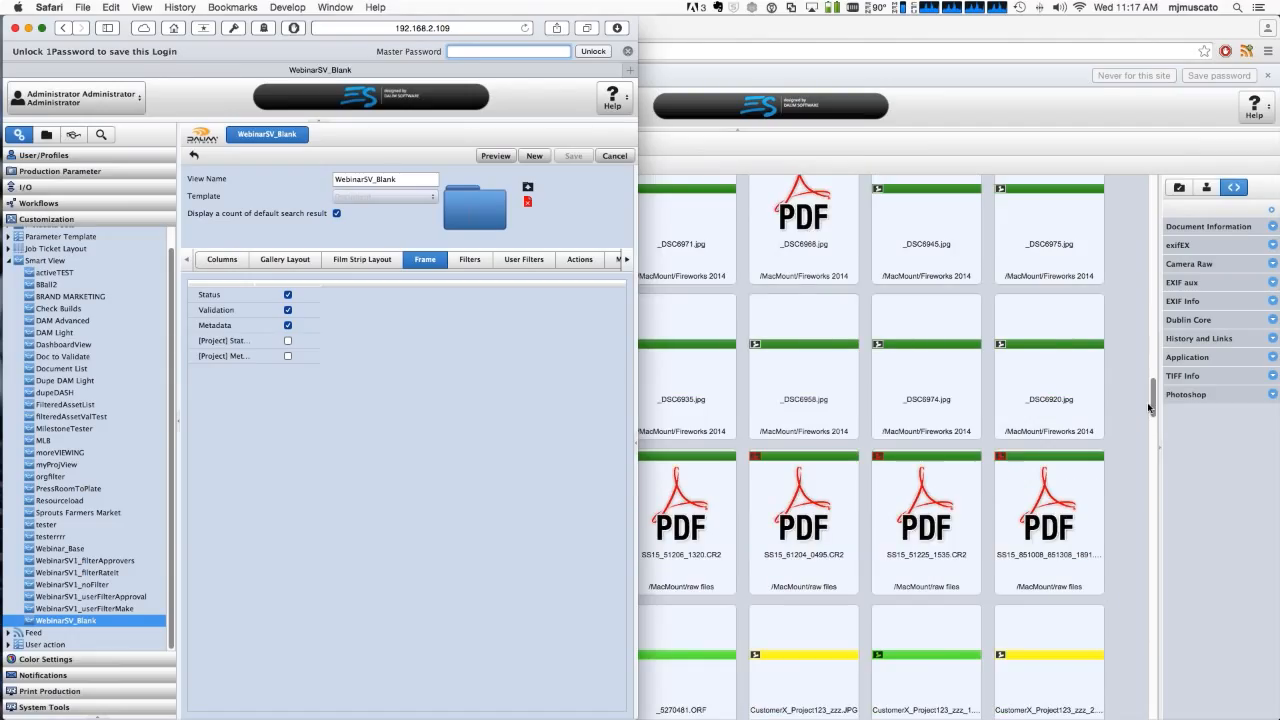
click(1150, 406)
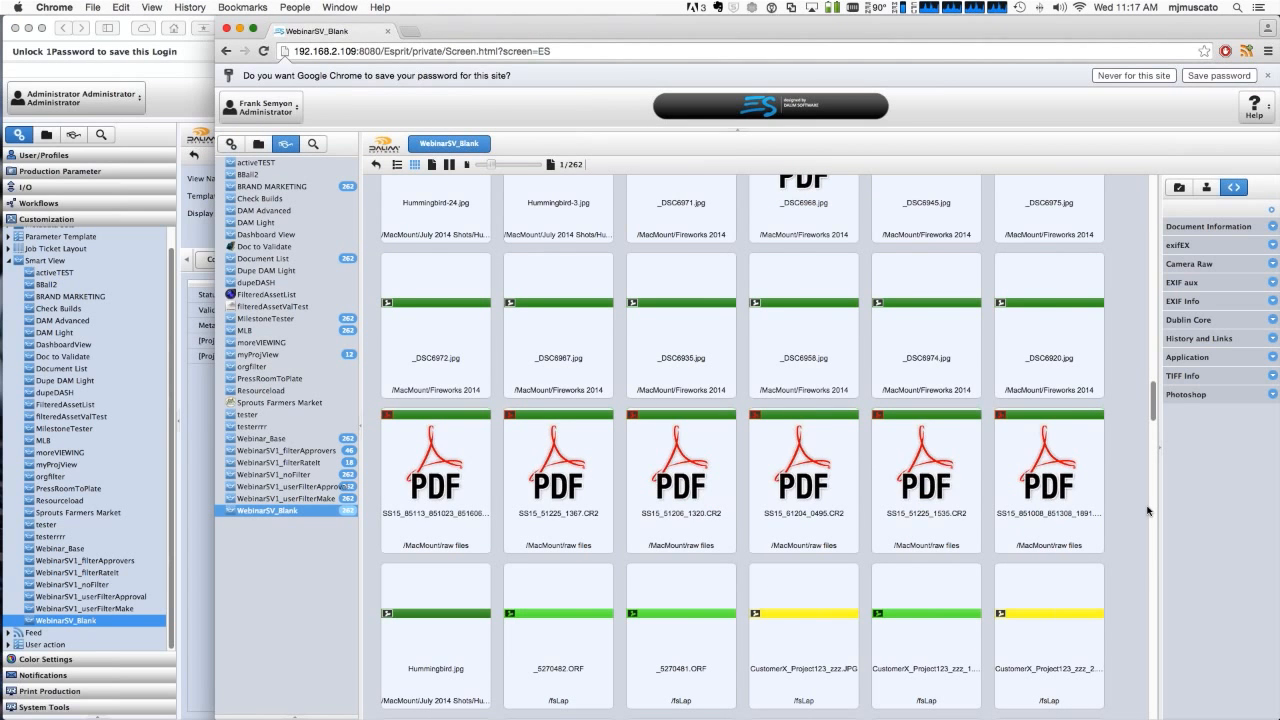
scroll(1147, 511, down, 5)
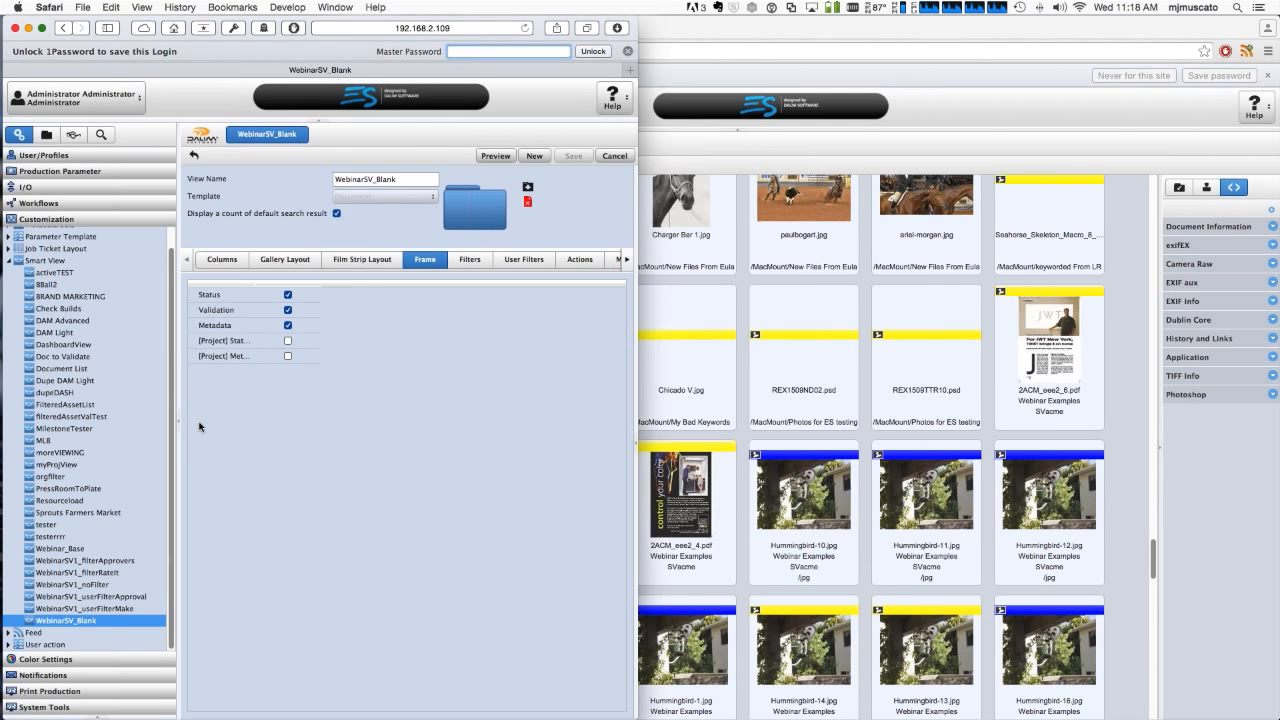
In Safari, add the Approve, Reject, Delete and Download actions to the smart view, and check the gallery in Chrome
click(580, 260)
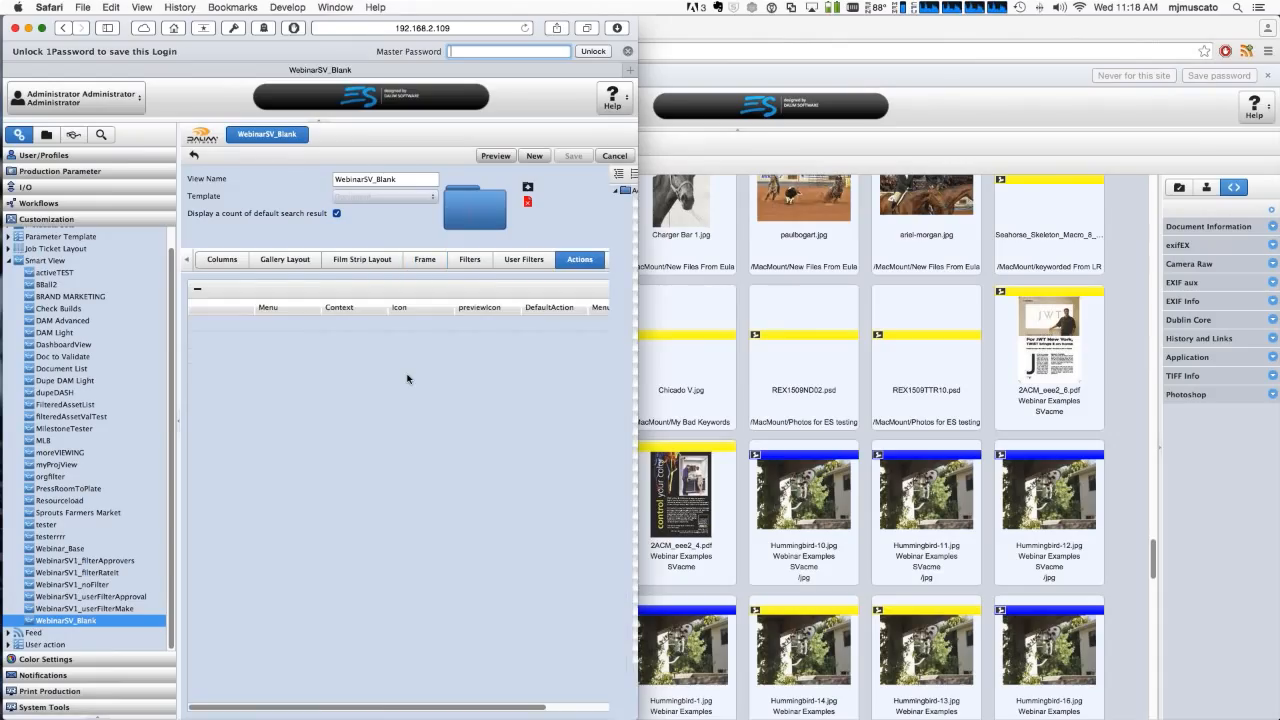
click(580, 251)
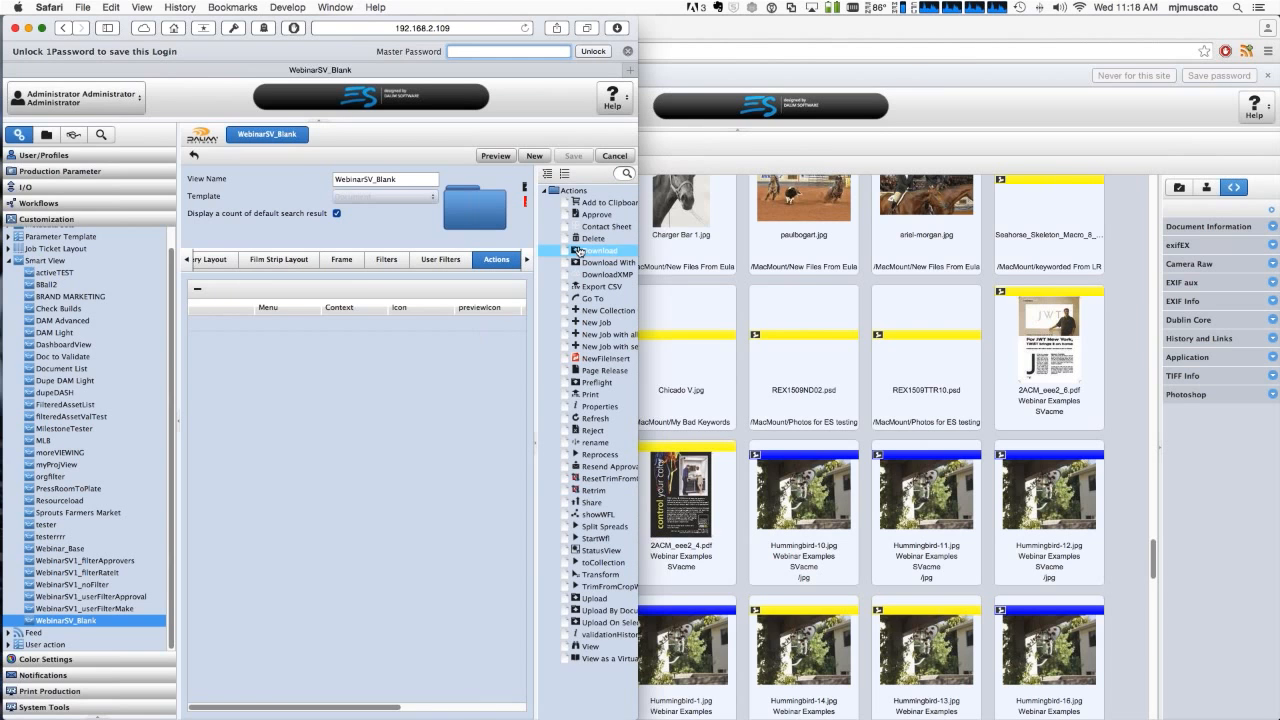
double_click(602, 216)
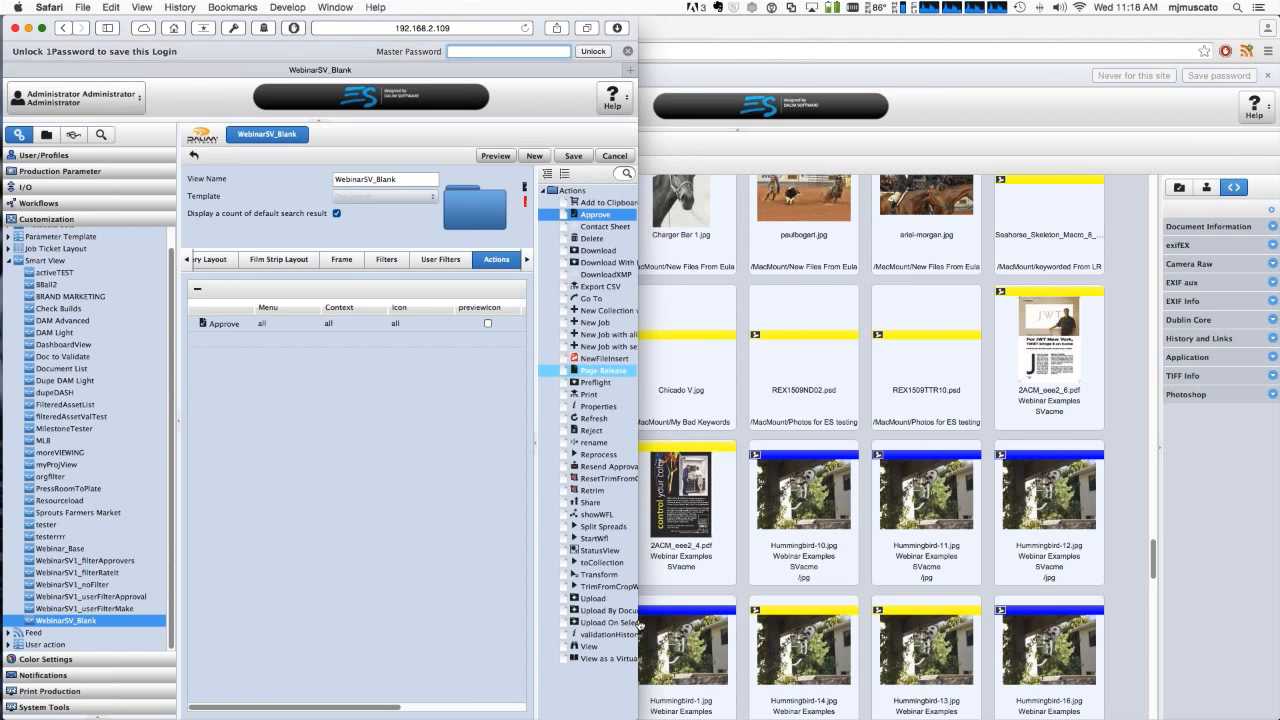
double_click(600, 431)
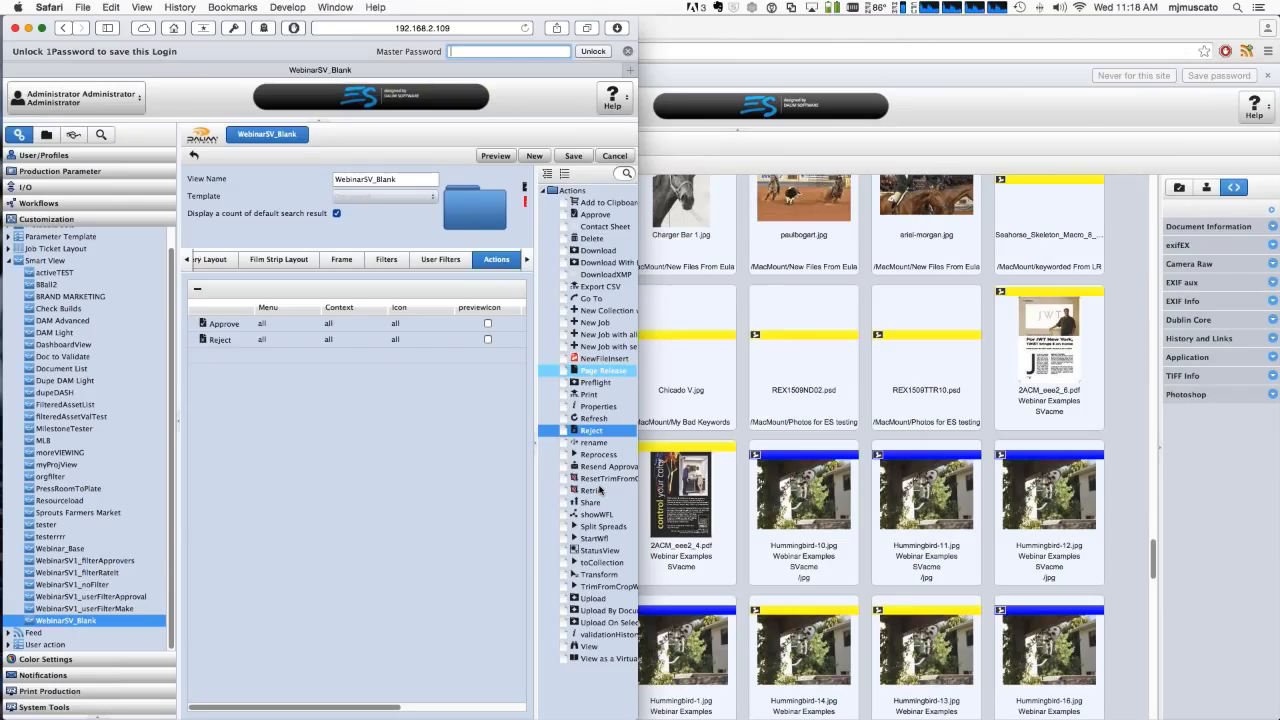
double_click(593, 240)
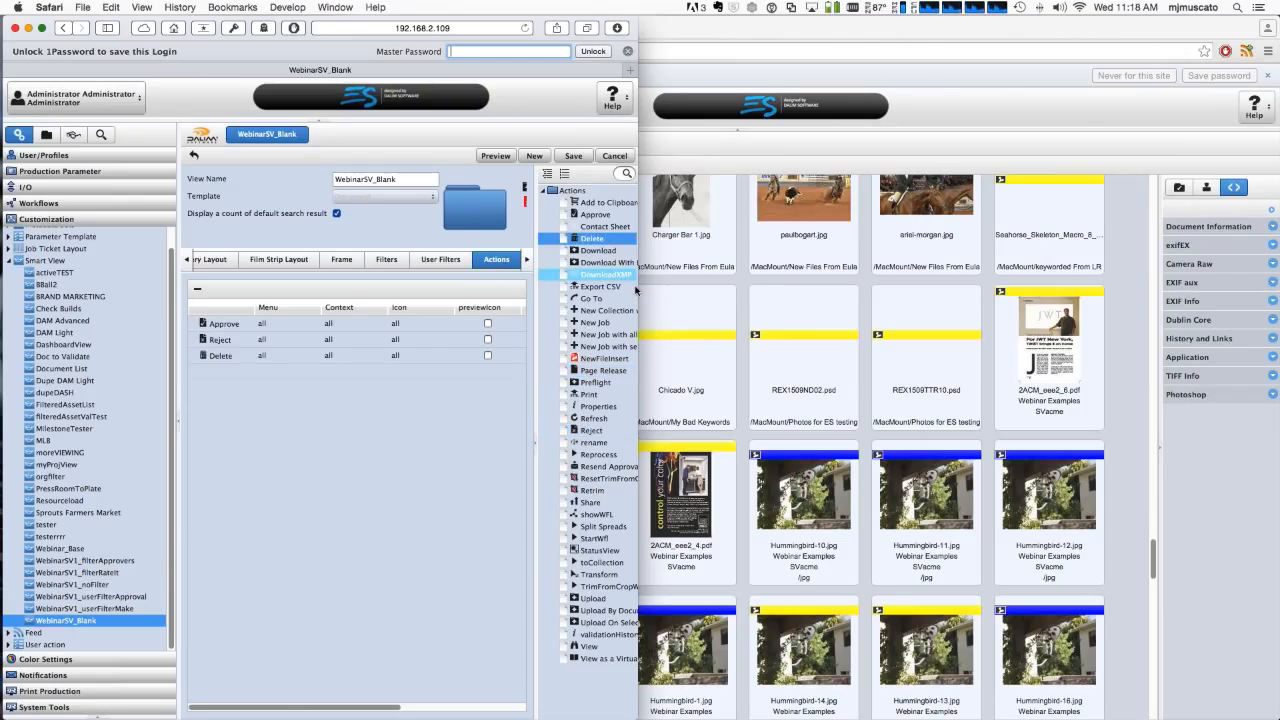
drag(598, 250, 335, 370)
key(super+Tab)
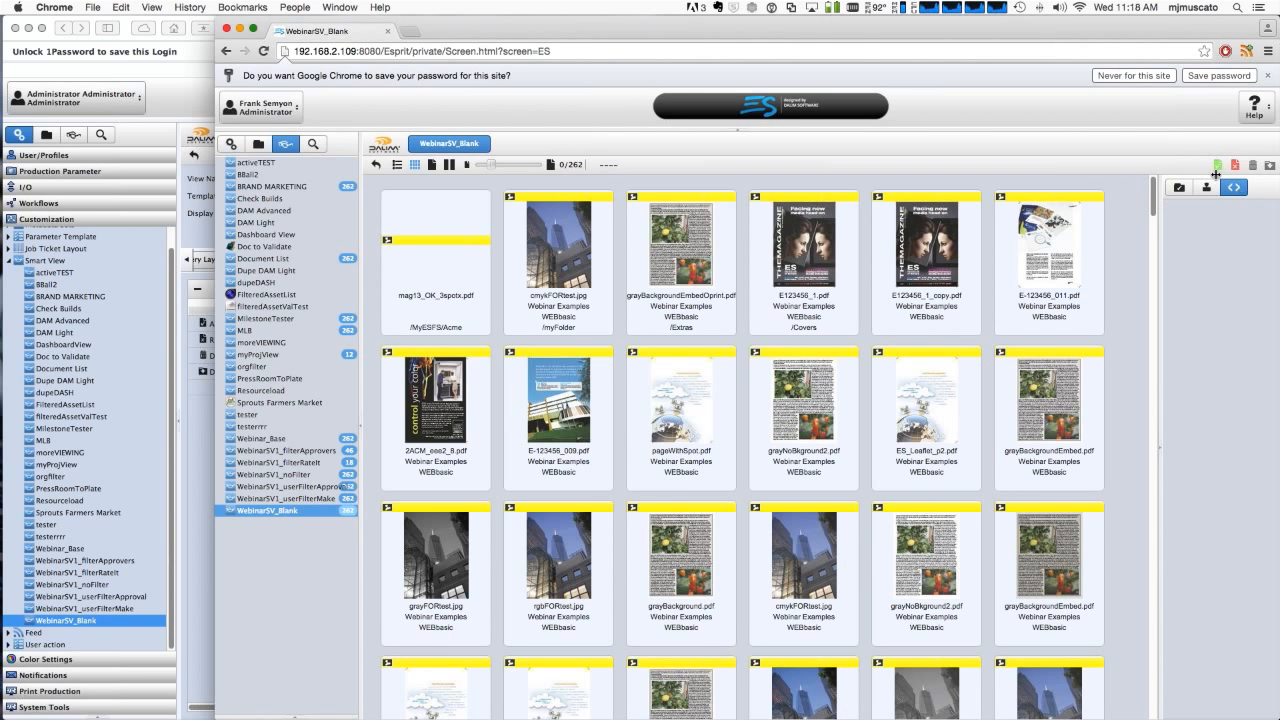
scroll(1151, 258, down, 2)
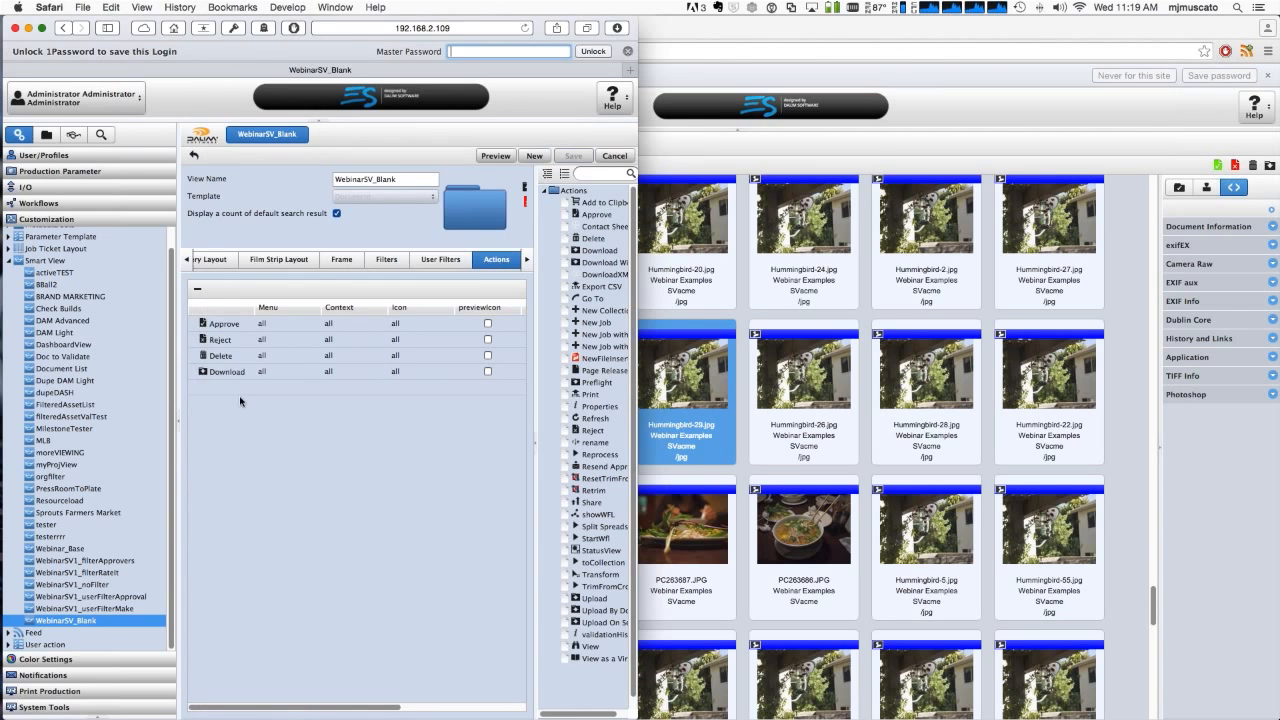
In Safari, enable the preview icon for the Approve, Reject, Delete and Download actions and save the smart view
scroll(240, 401, right, 5)
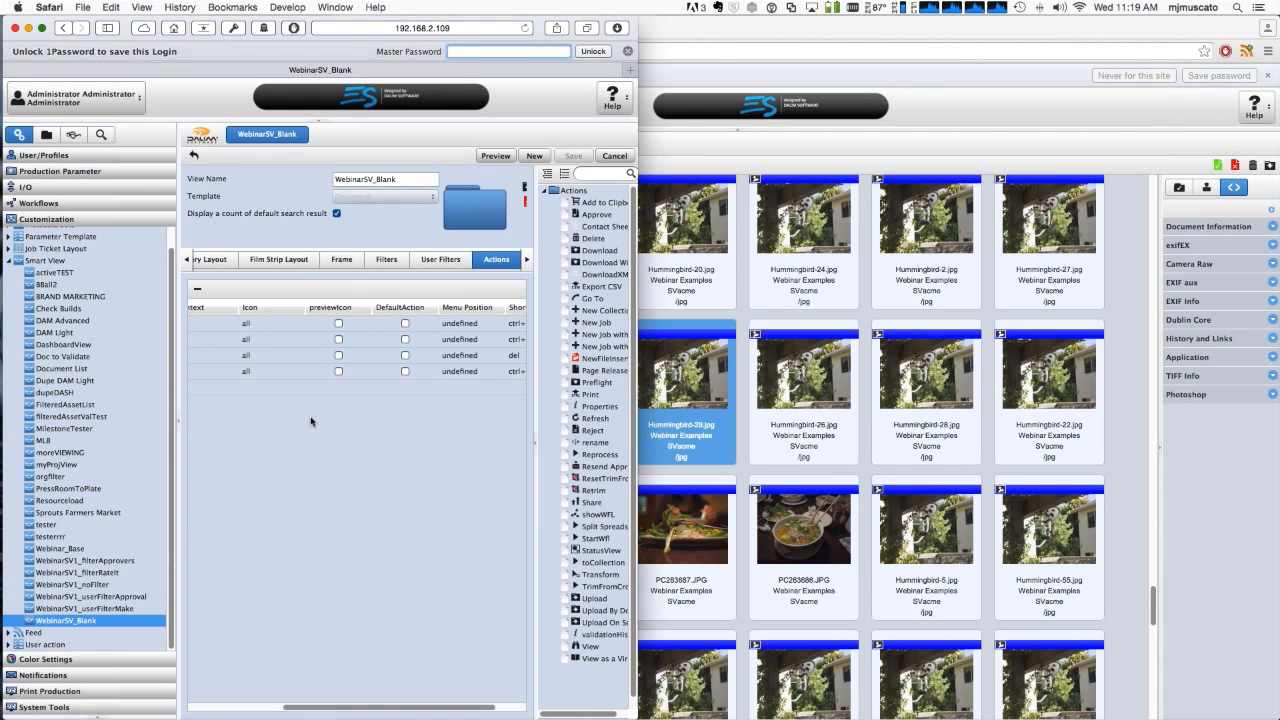
click(316, 323)
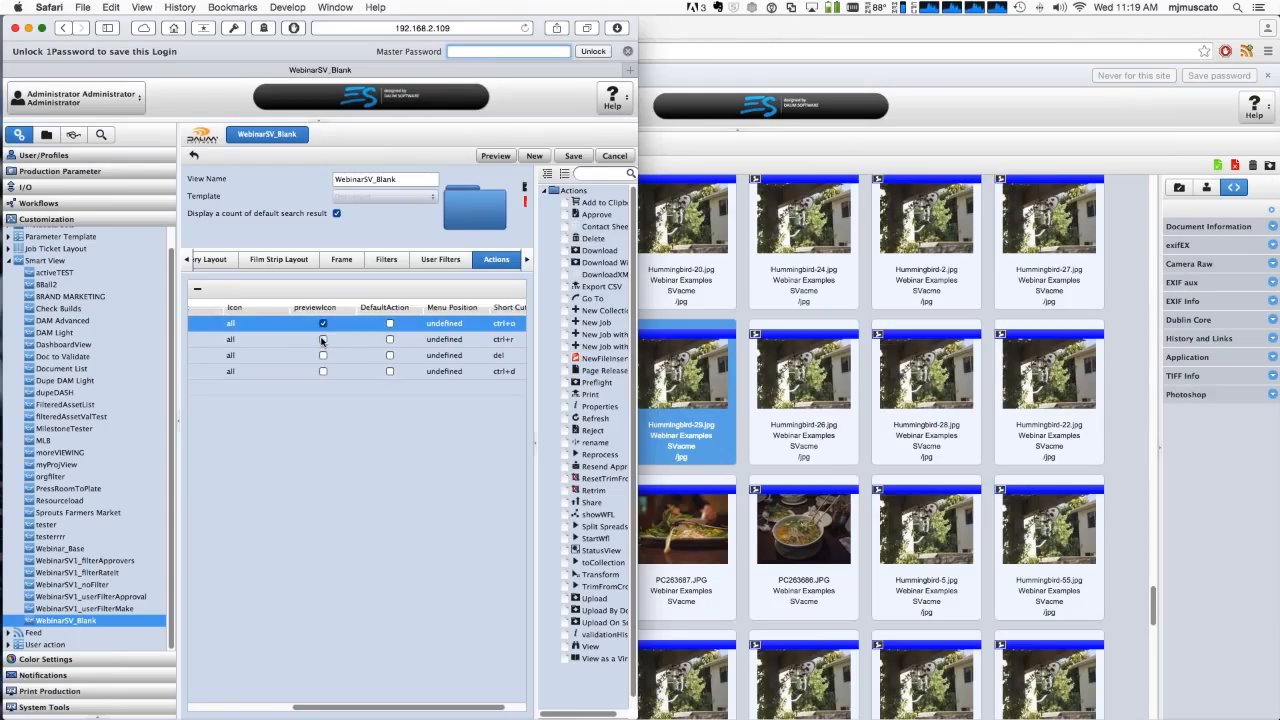
click(323, 339)
click(323, 356)
click(323, 372)
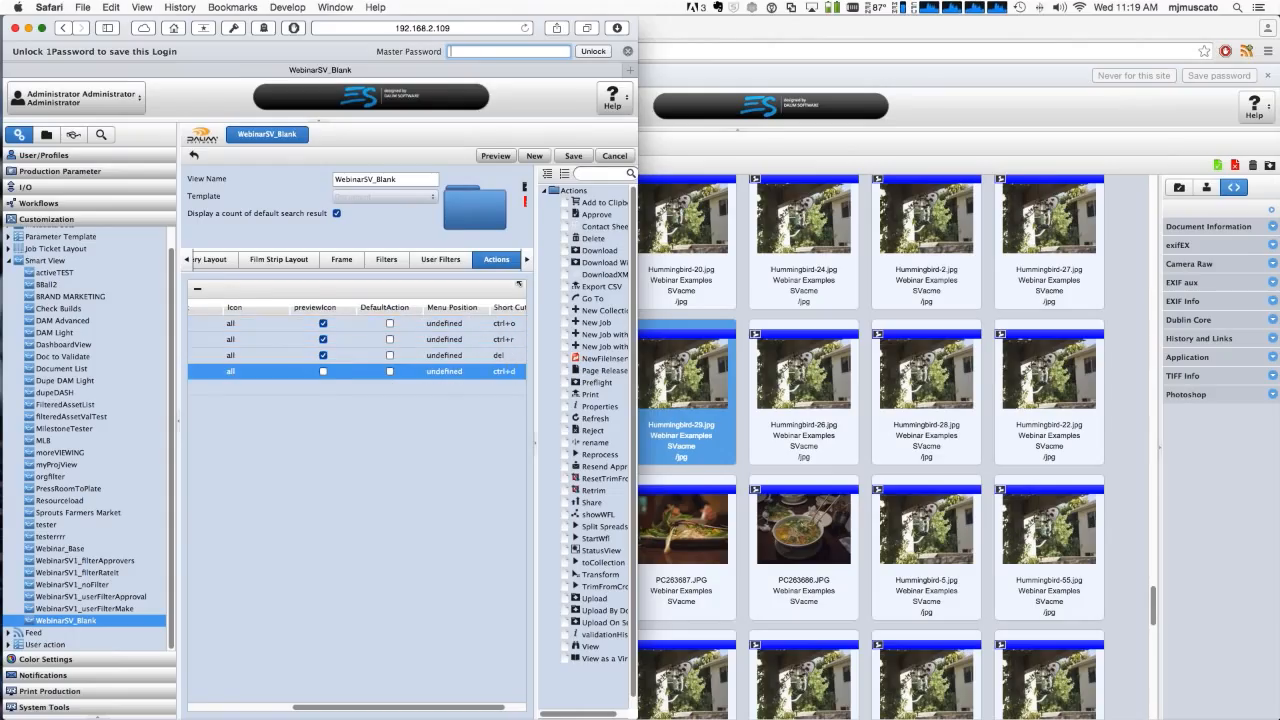
click(323, 372)
click(575, 155)
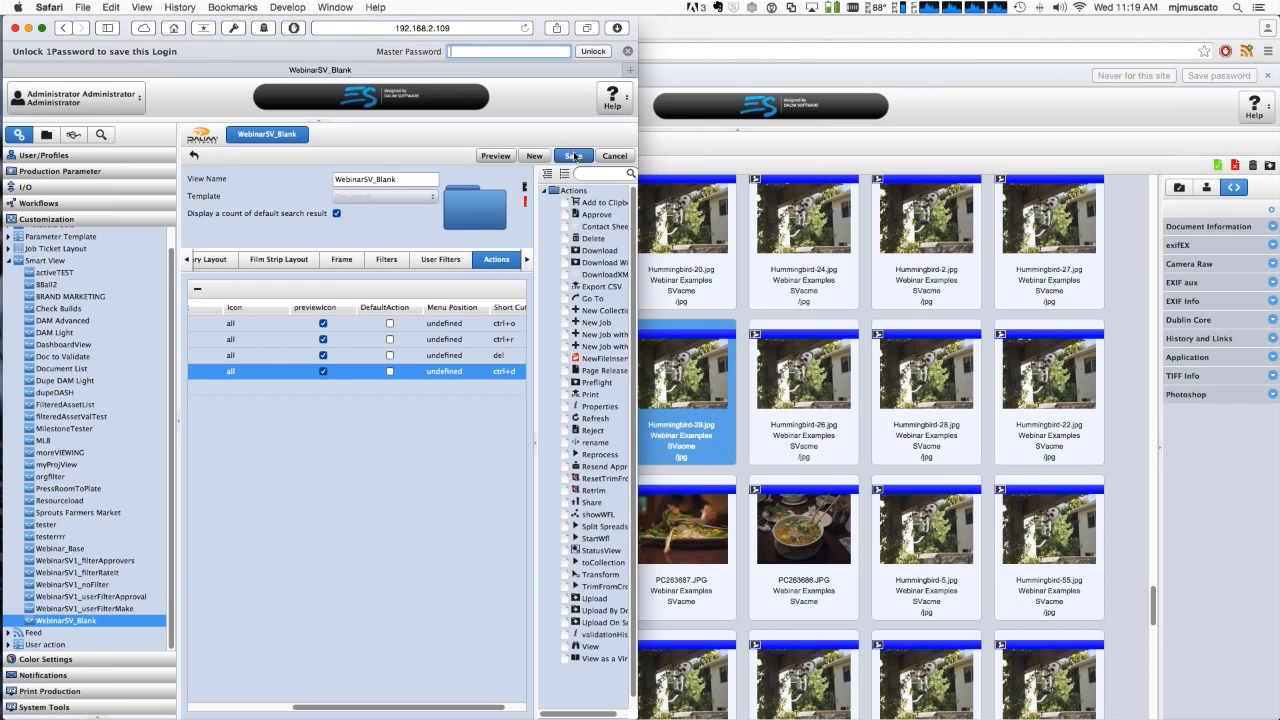
Reload WebinarSV_Blank in Chrome, examine the action icons beneath the thumbnails, including grayNoBkground2.pdf, and return to the action settings in Safari
click(726, 146)
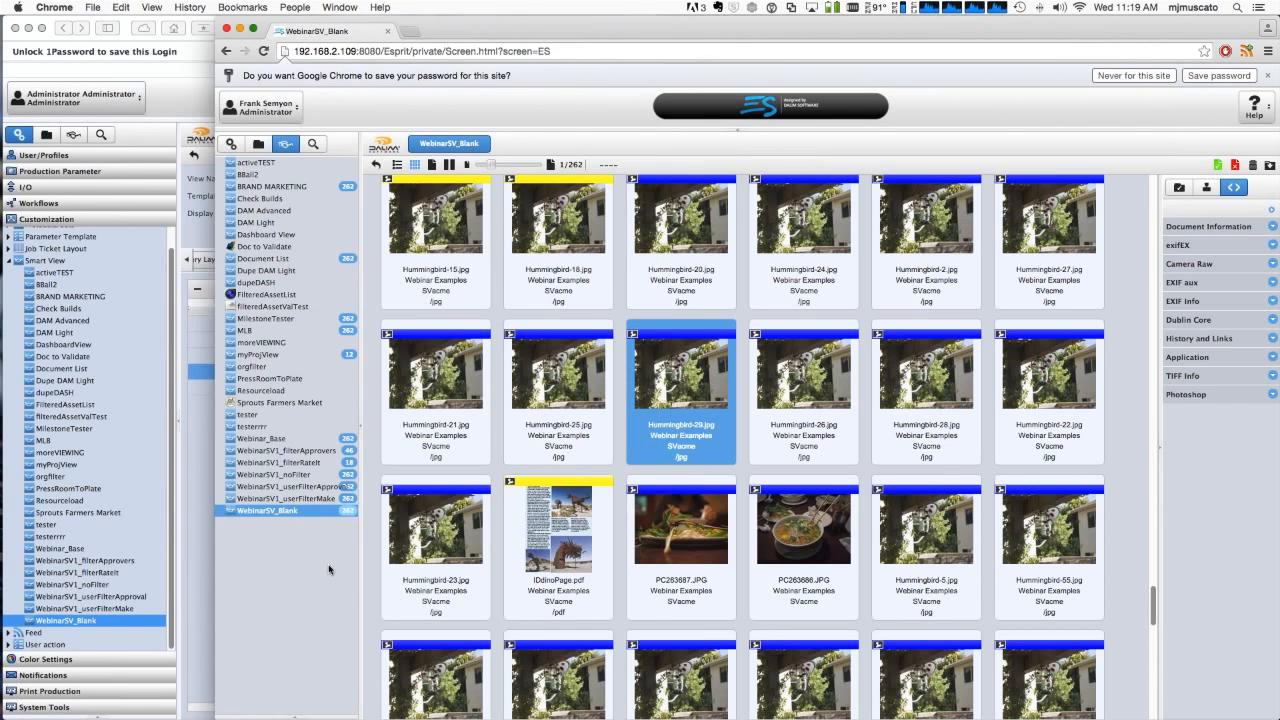
click(288, 512)
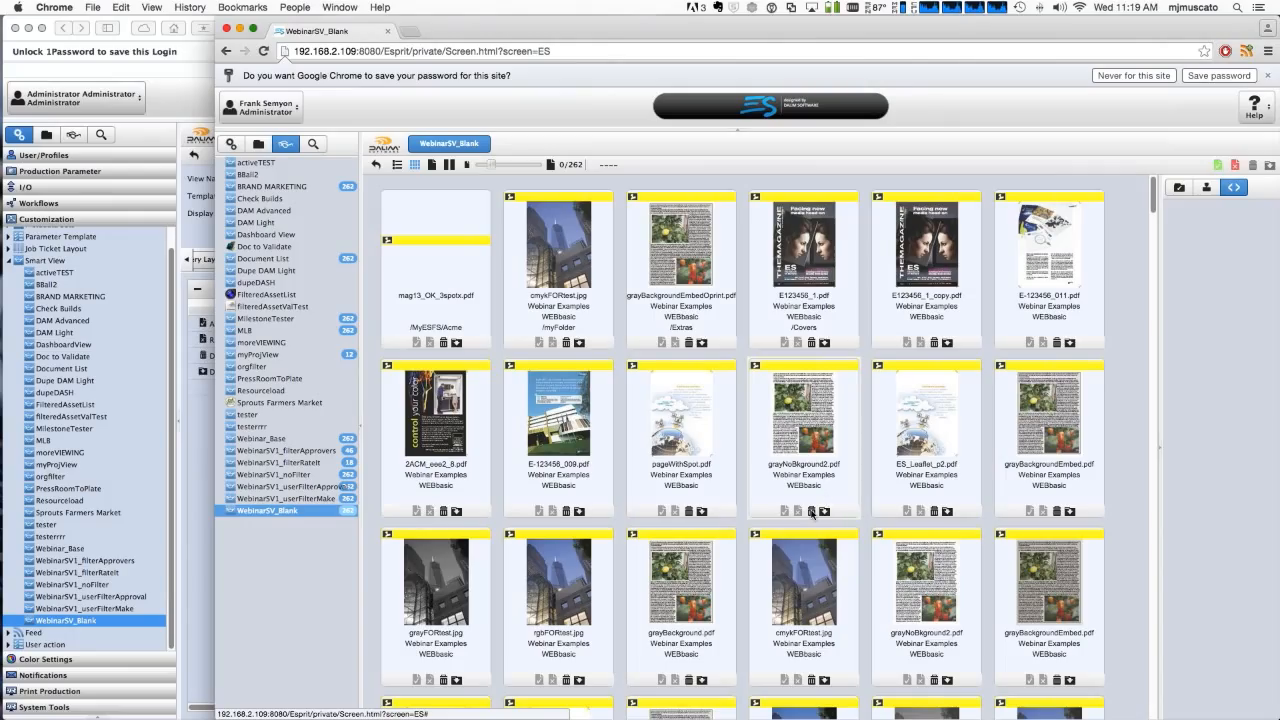
click(811, 514)
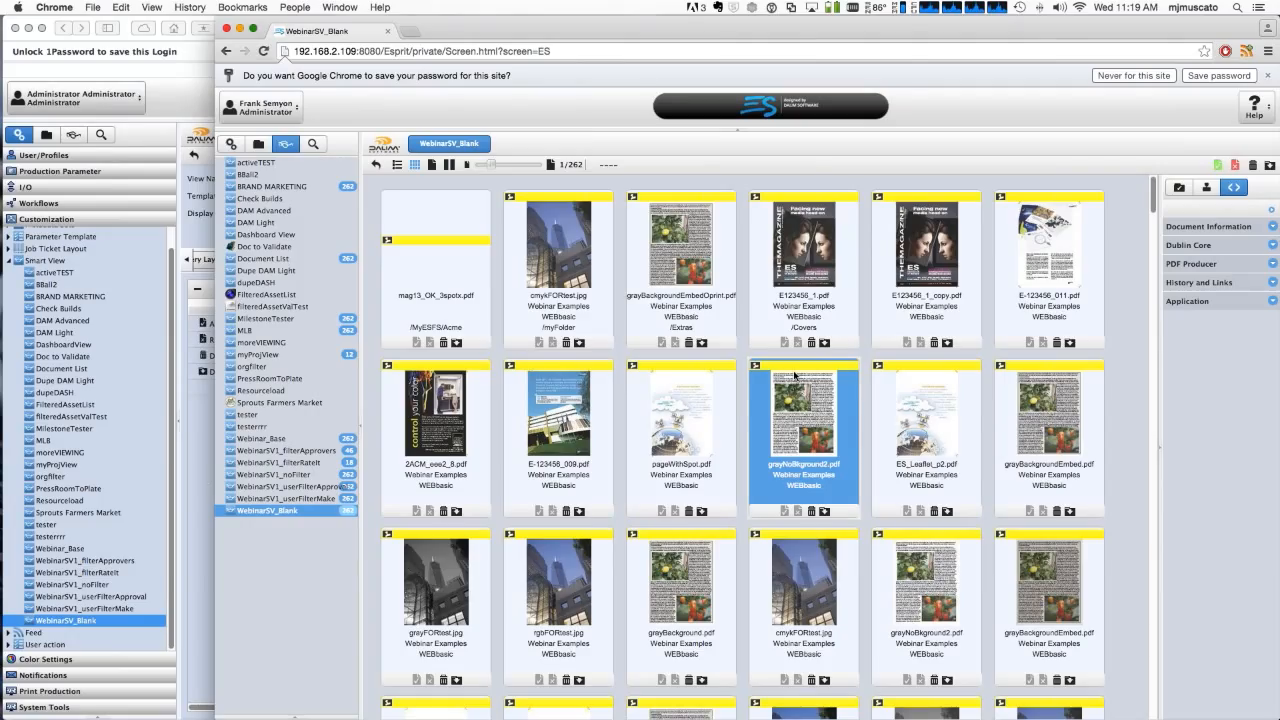
click(202, 476)
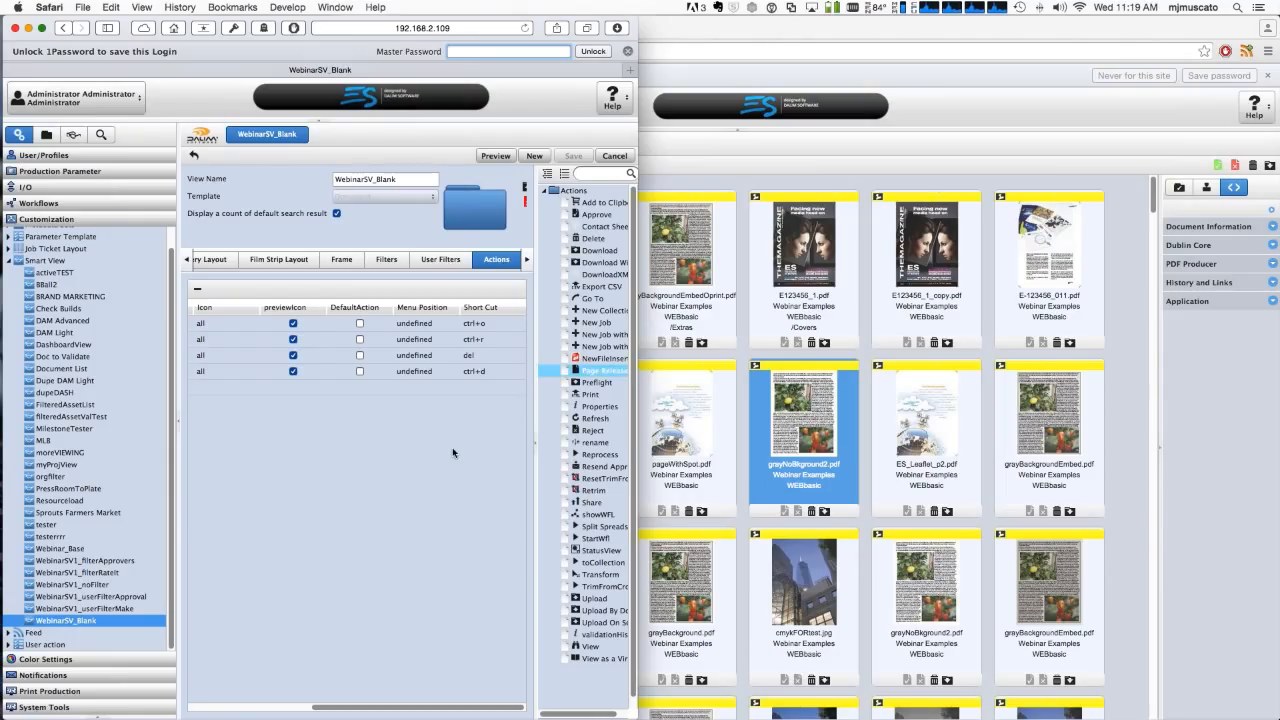
Set the menu position of the Approve and Reject actions to Validate
click(426, 327)
click(437, 326)
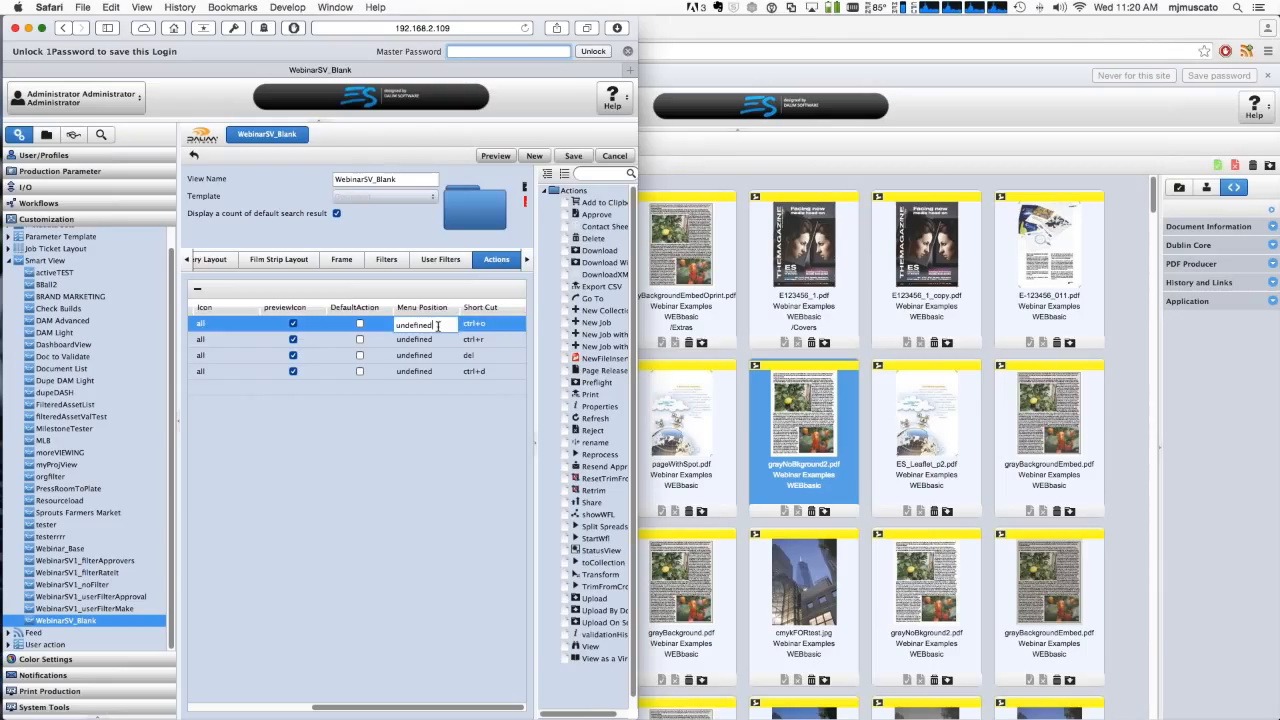
double_click(437, 326)
text(Validate)
double_click(438, 340)
text(Validate)
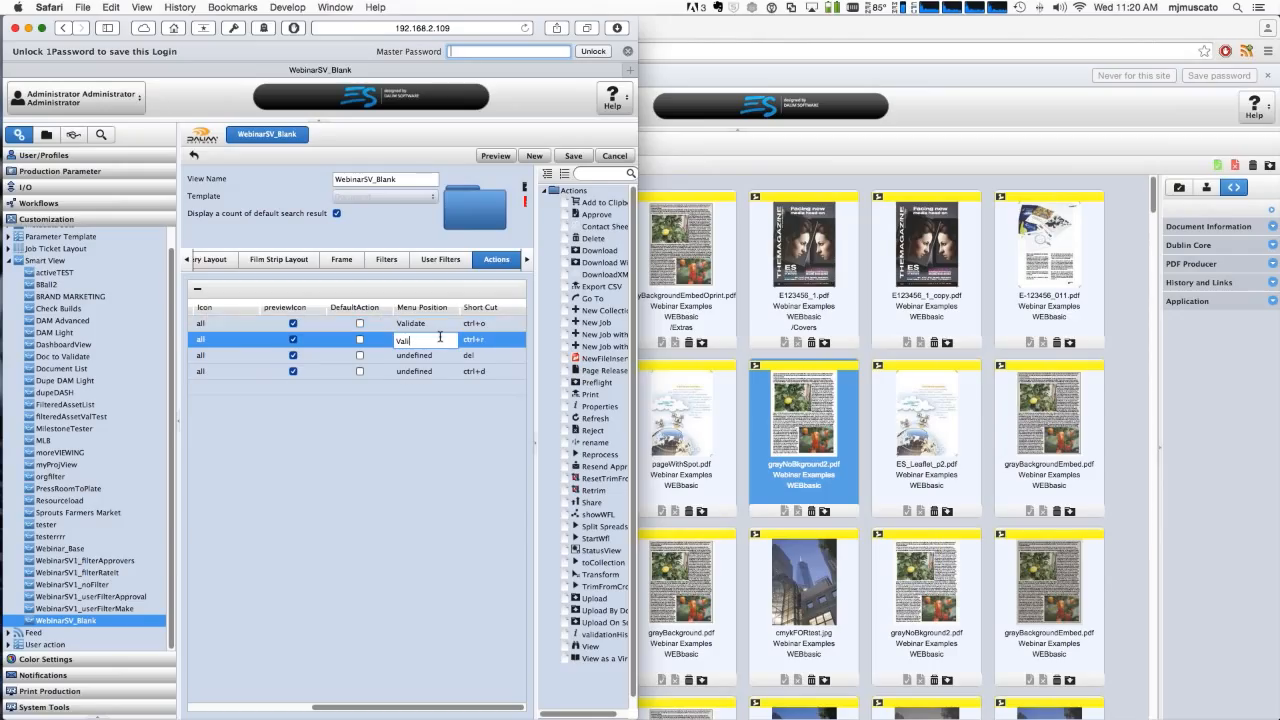
double_click(430, 356)
Add the View action below Download in the action list and save the smart view
scroll(369, 465, left, 5)
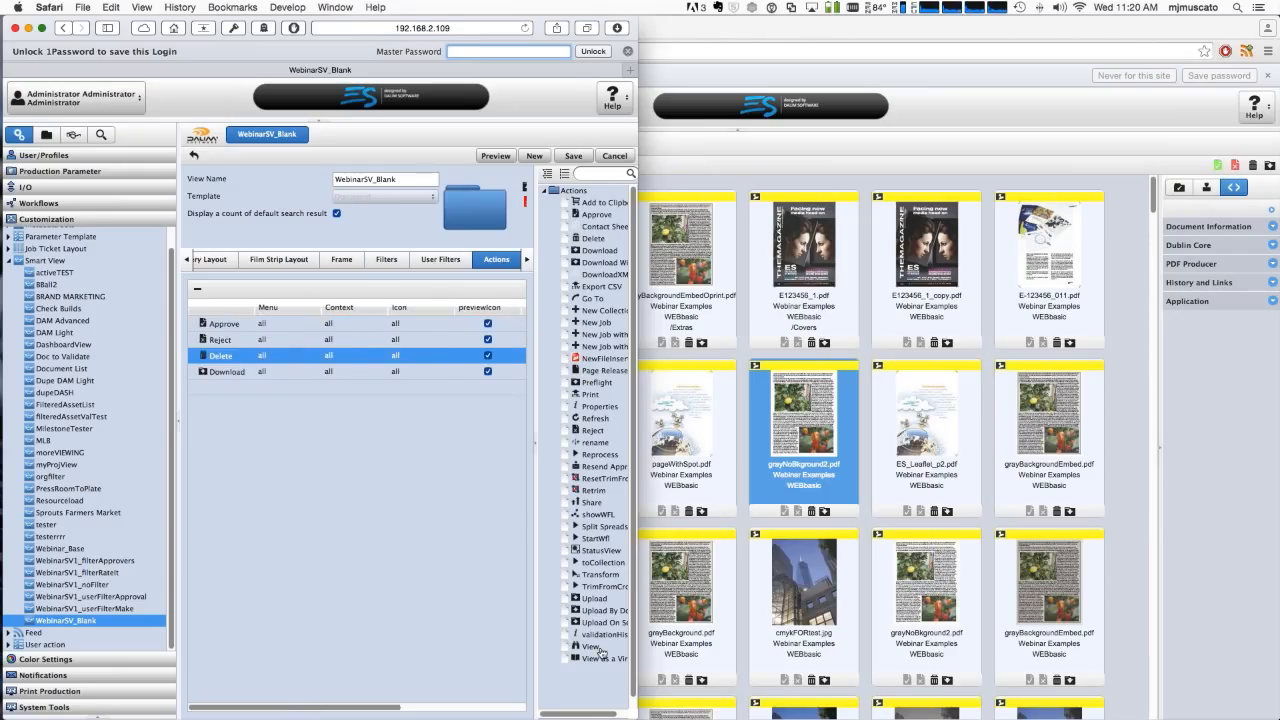
drag(594, 649, 213, 389)
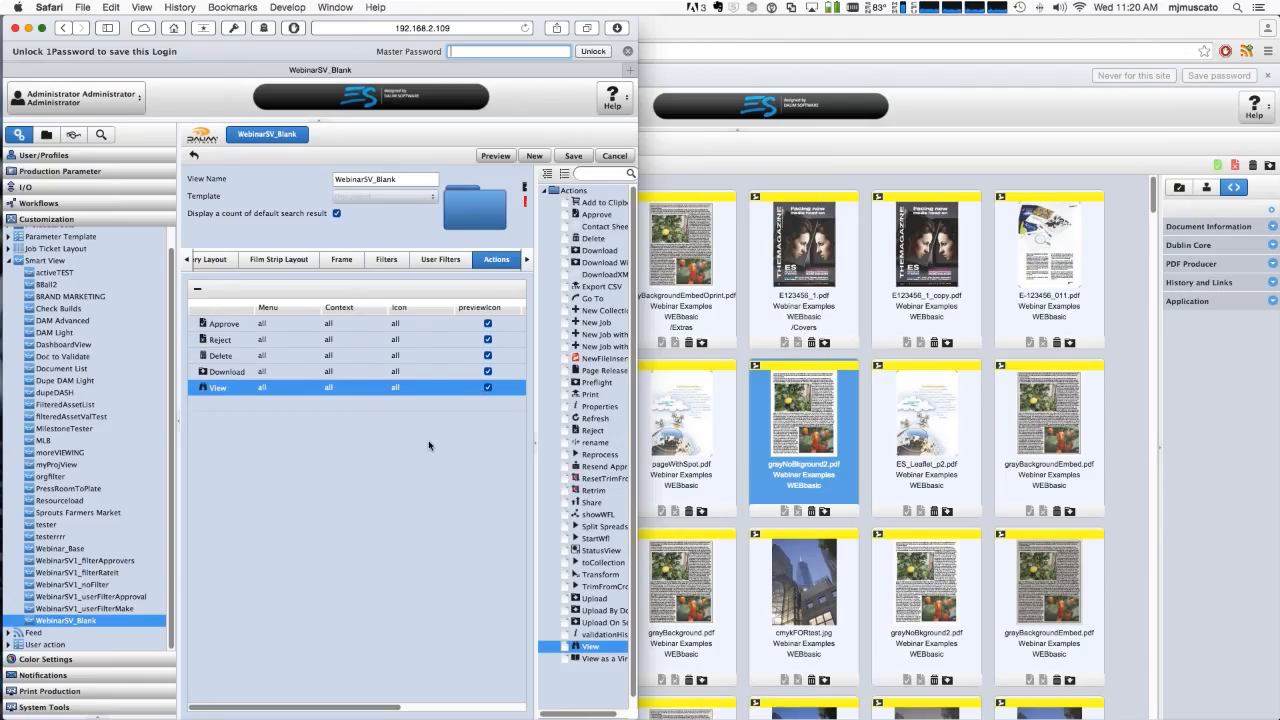
scroll(429, 445, right, 5)
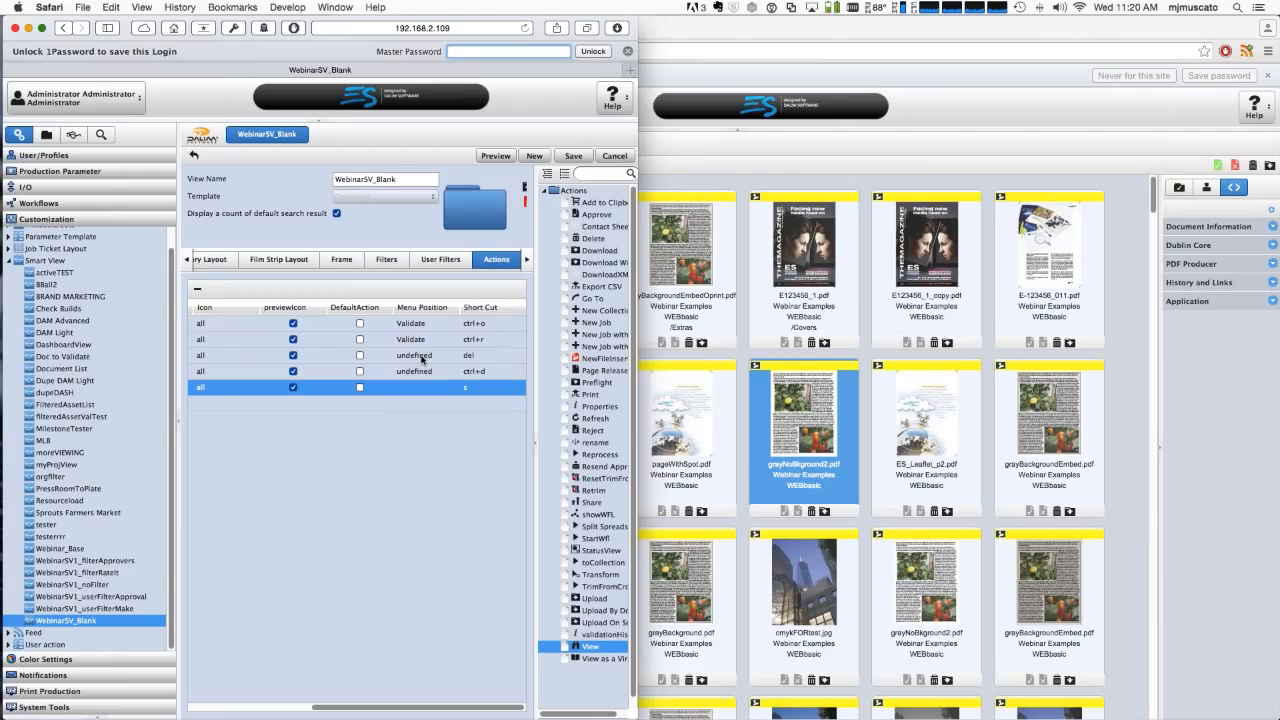
click(573, 156)
Switch to Chrome, reload WebinarSV_Blank and check its toolbar and thumbnail icons with grayBackgroundEmbedOprint.pdf selected
key(super+Tab)
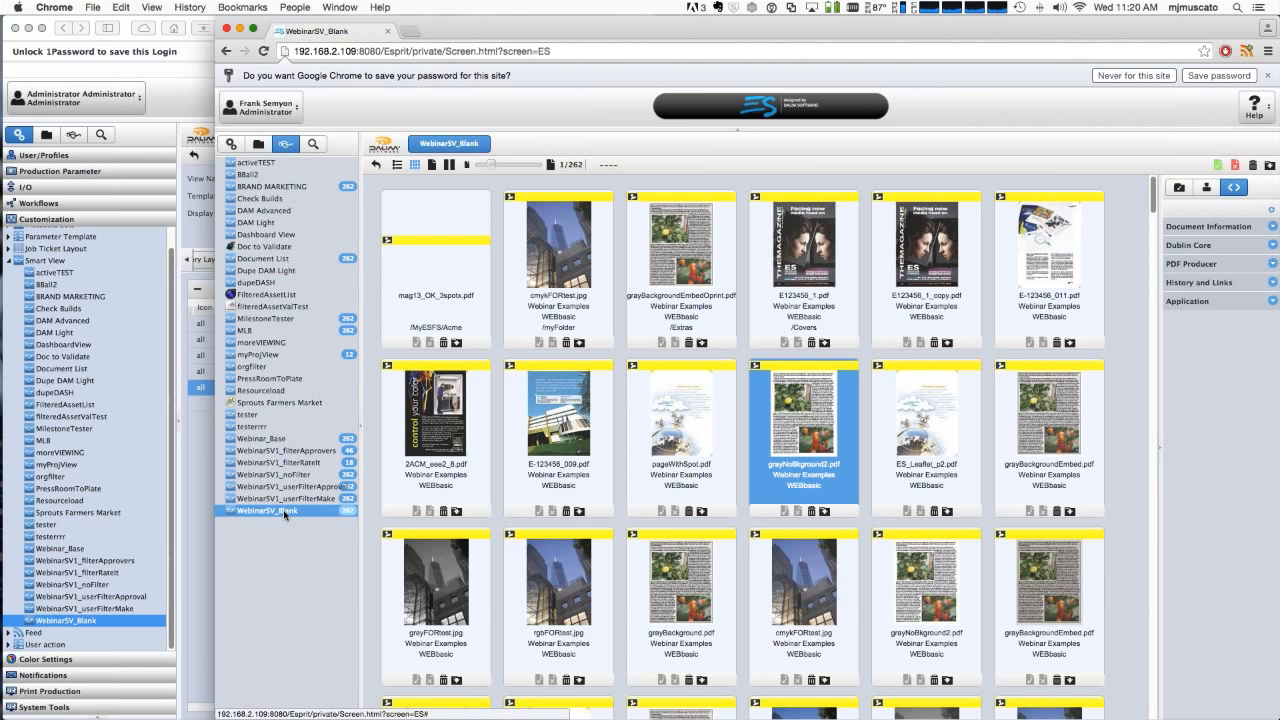
click(285, 513)
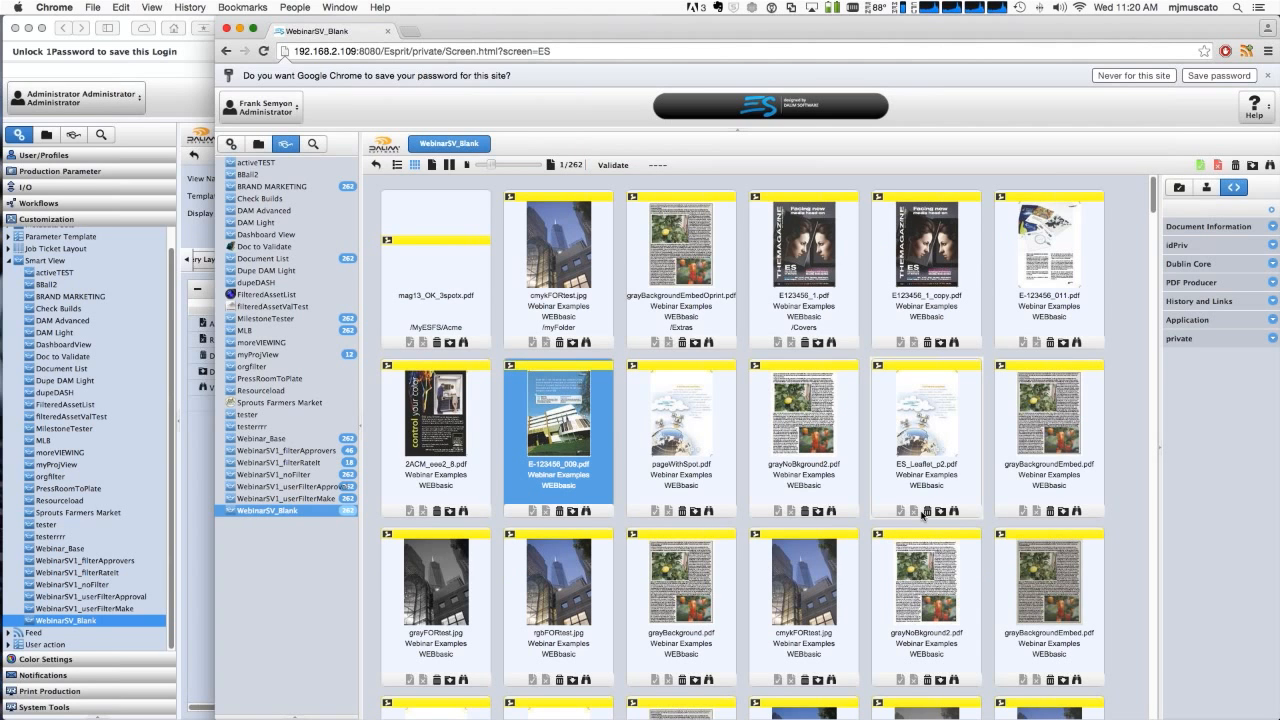
click(660, 250)
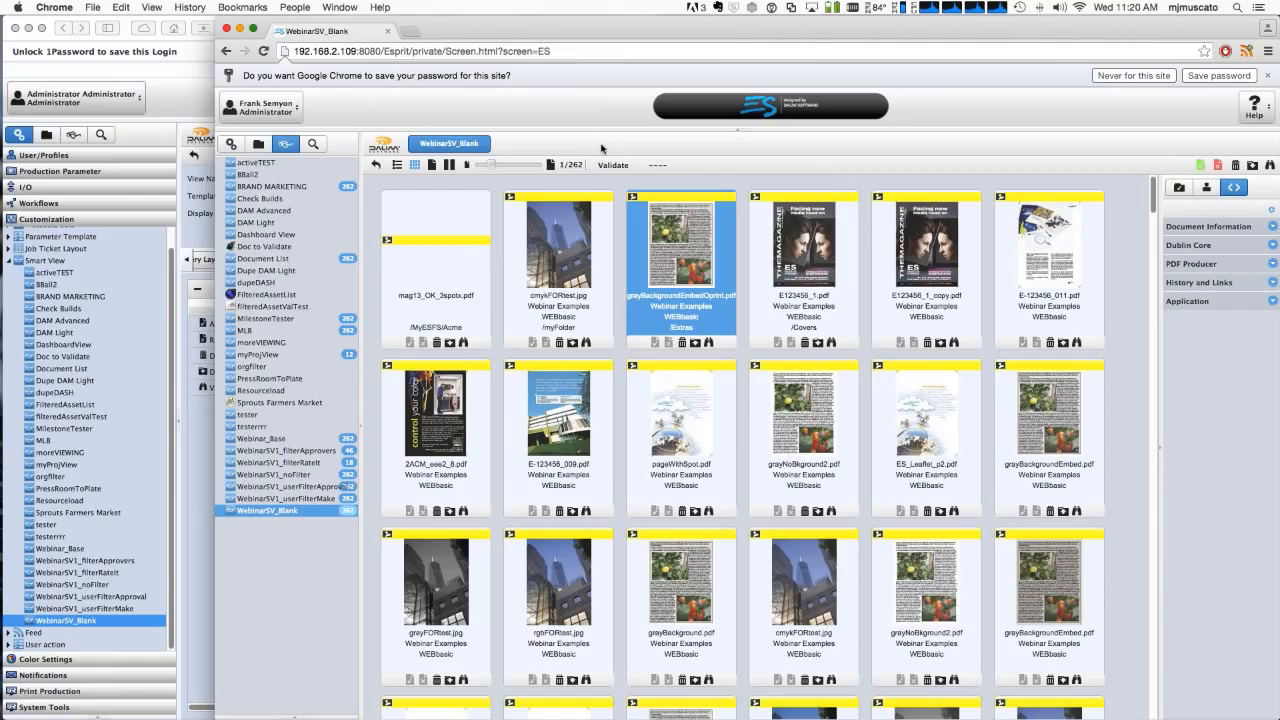
In Safari, widen the window and add On Approval and PageOrder/ActiveJob as filters of the smart view
click(197, 508)
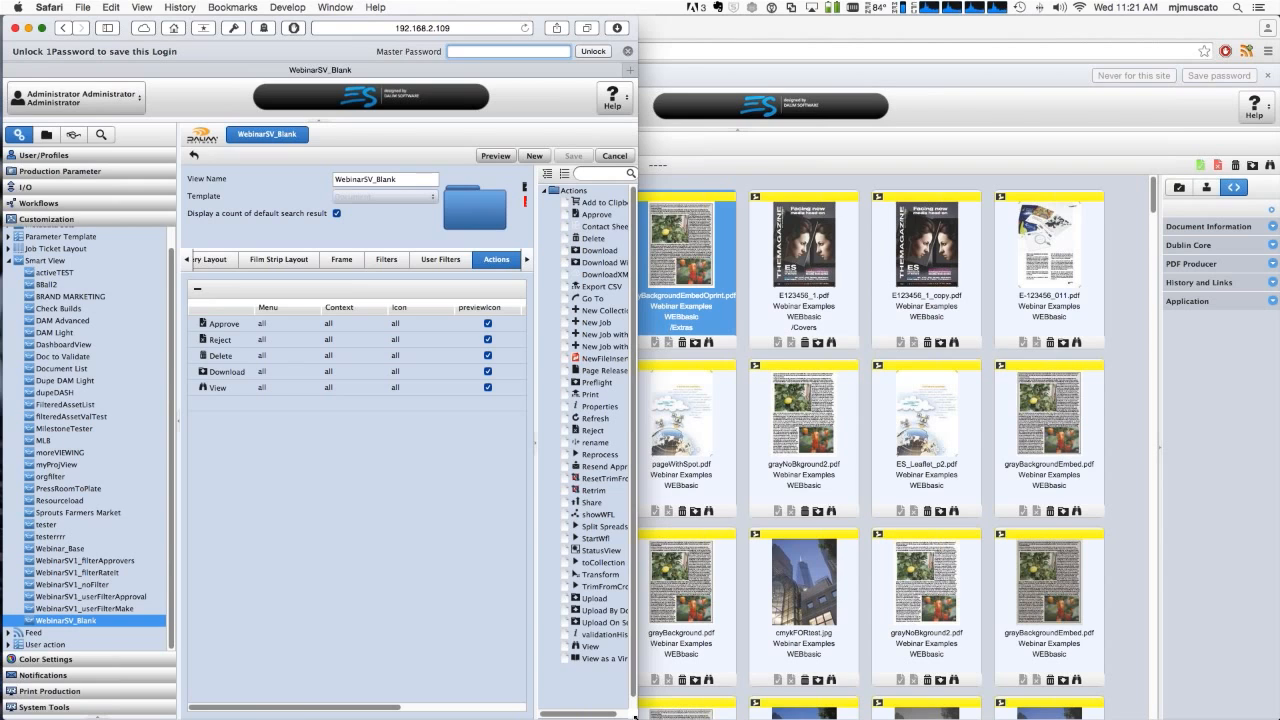
drag(641, 716, 654, 716)
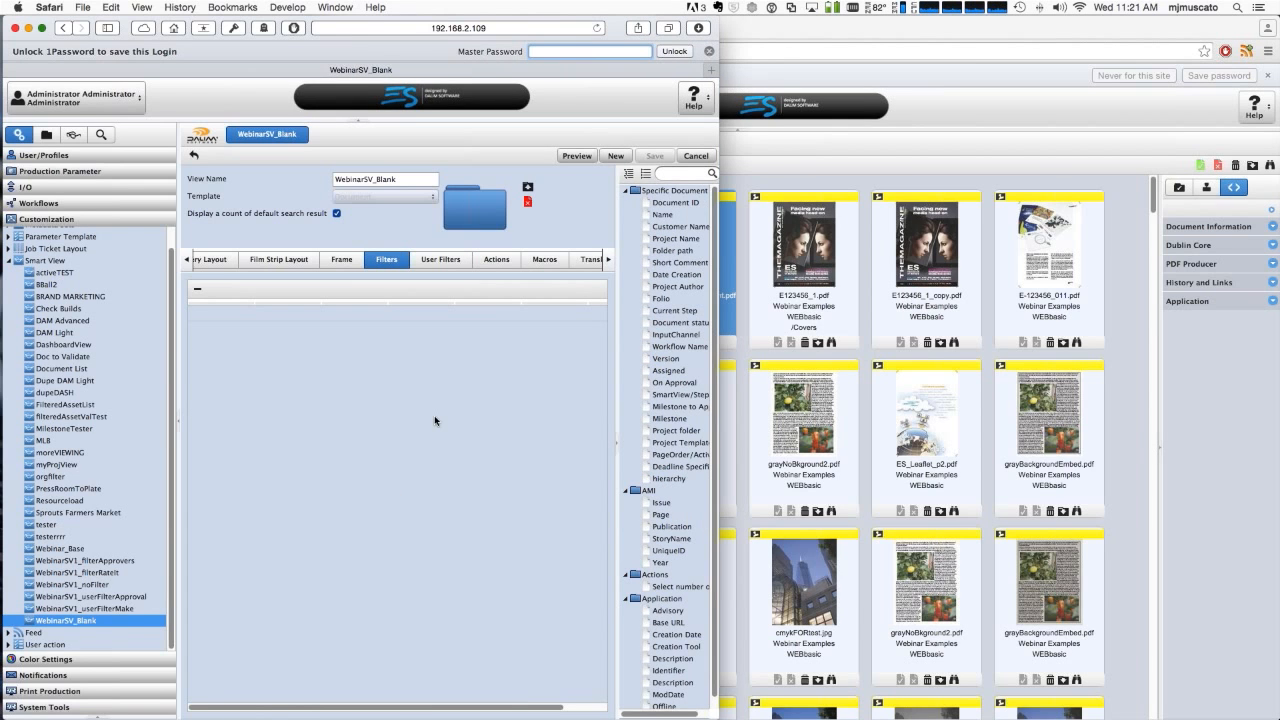
click(678, 431)
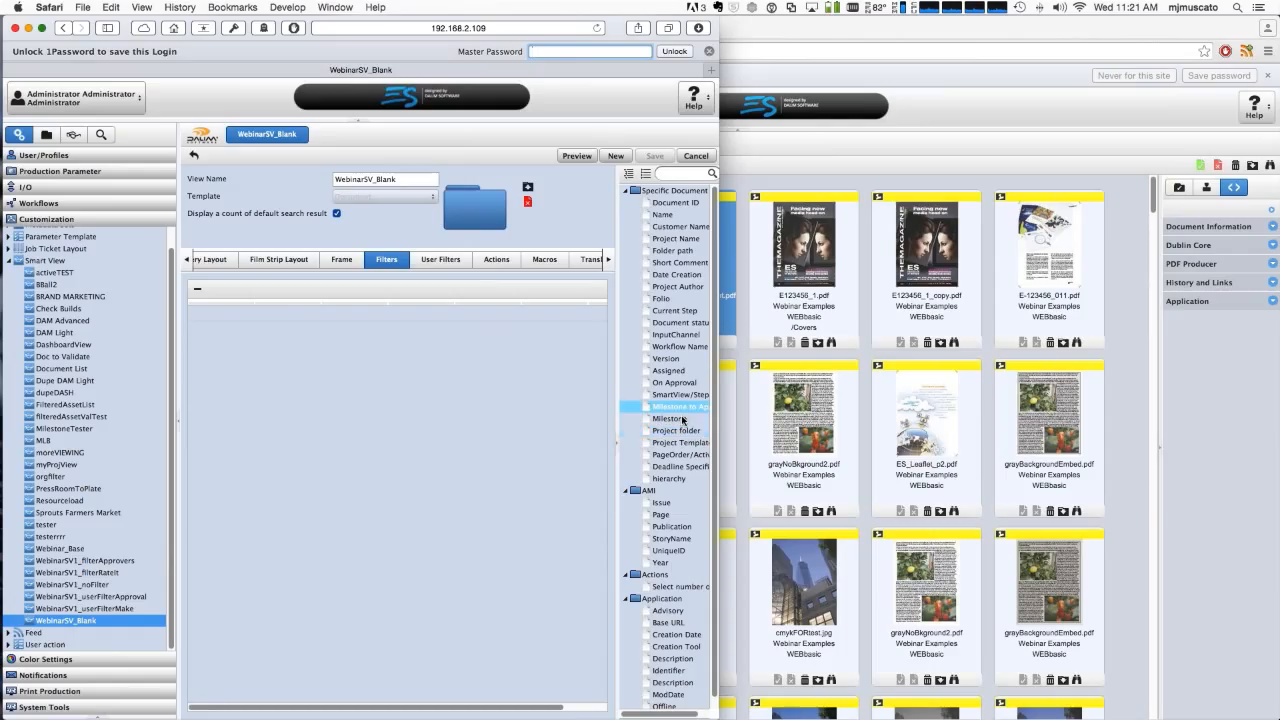
click(680, 407)
drag(673, 384, 278, 453)
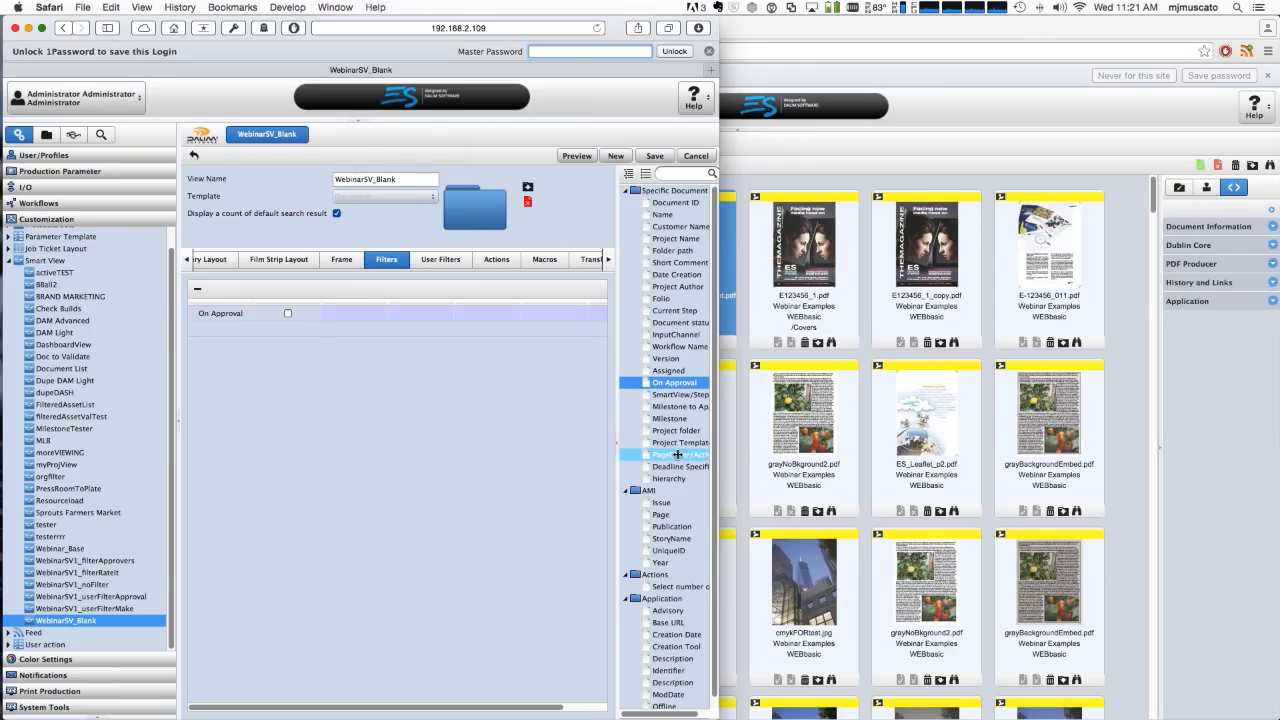
drag(677, 454, 216, 330)
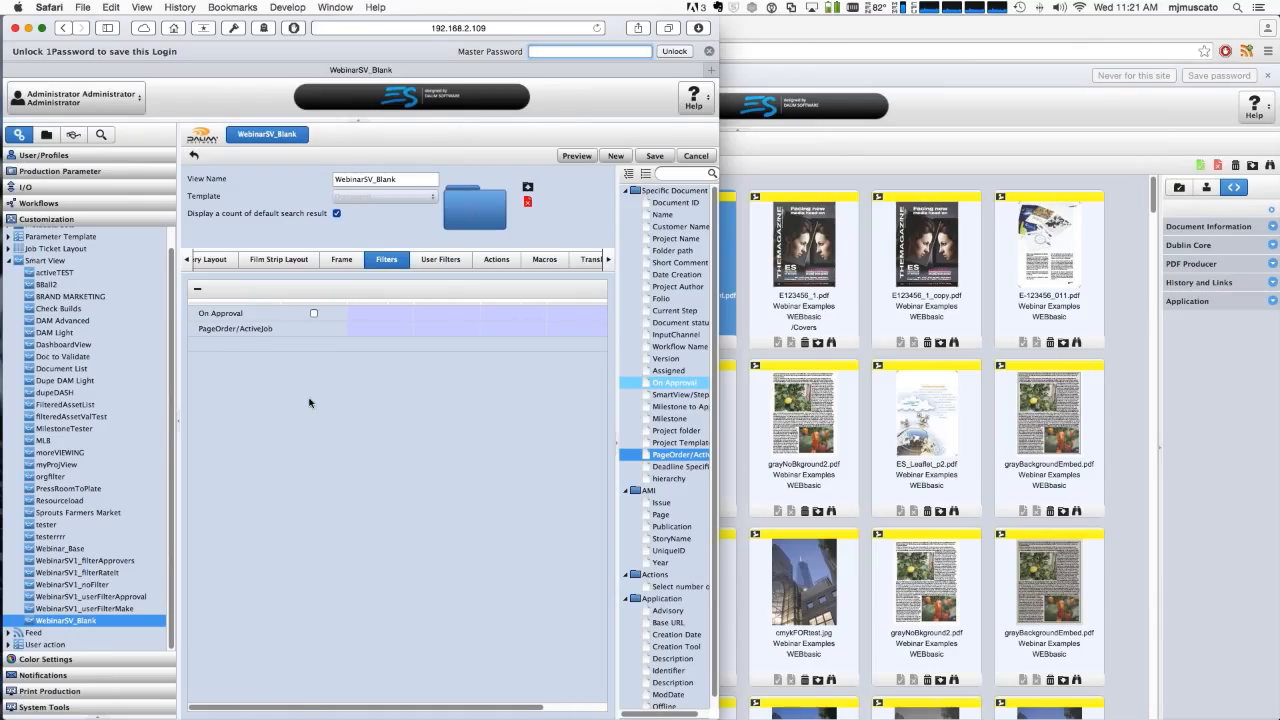
Enable the On Approval filter and save the smart view
click(313, 314)
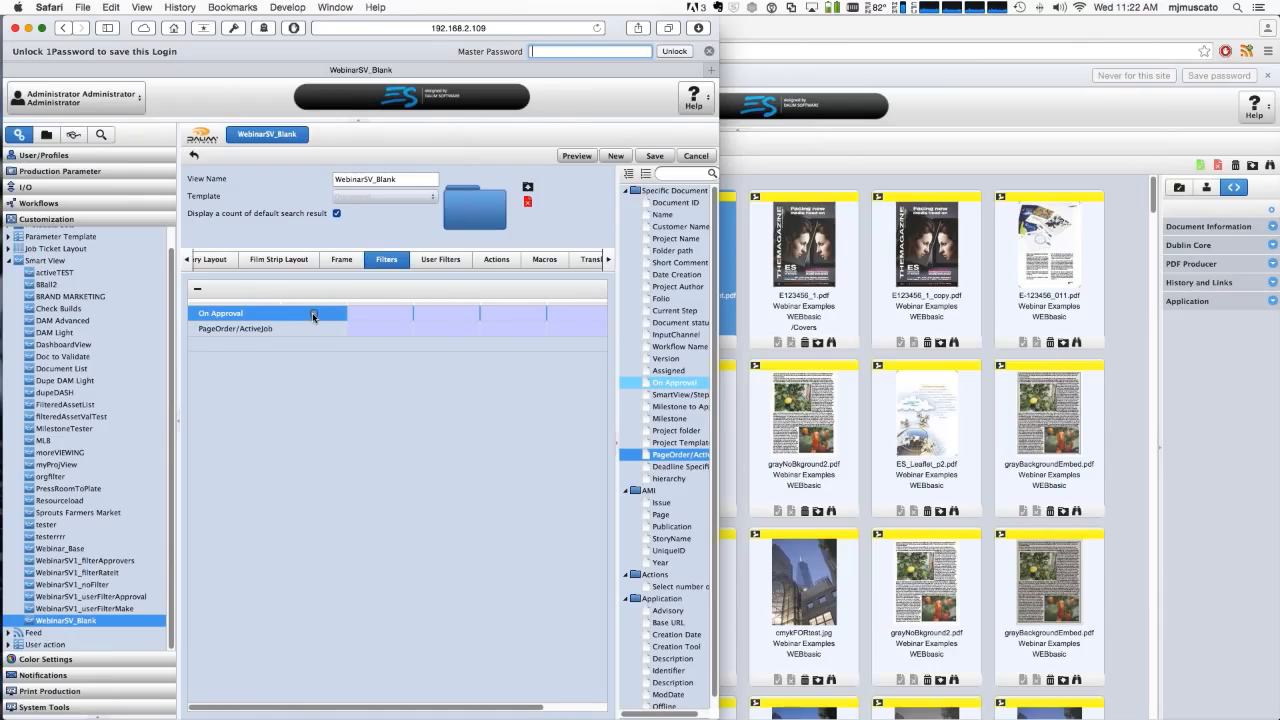
click(313, 314)
click(648, 191)
Reload WebinarSV_Blank in Chrome, examine the filtered gallery and compare it with the filter settings in Safari
click(997, 497)
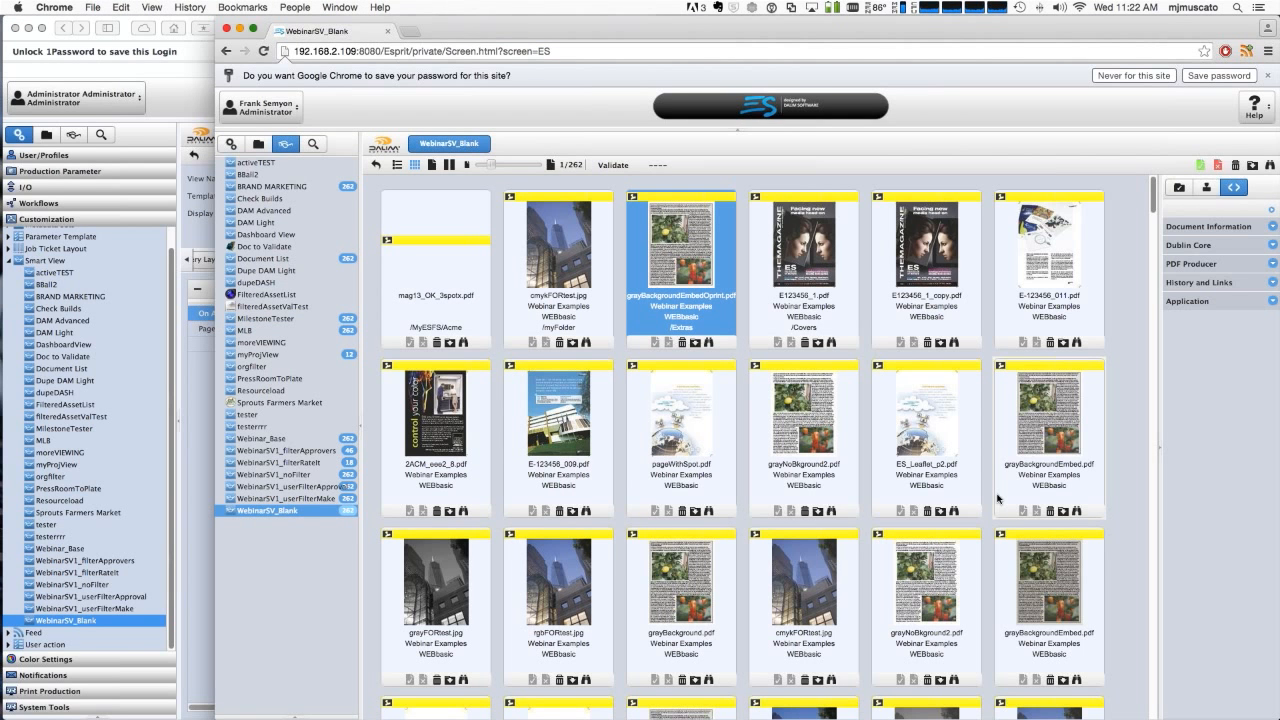
click(267, 511)
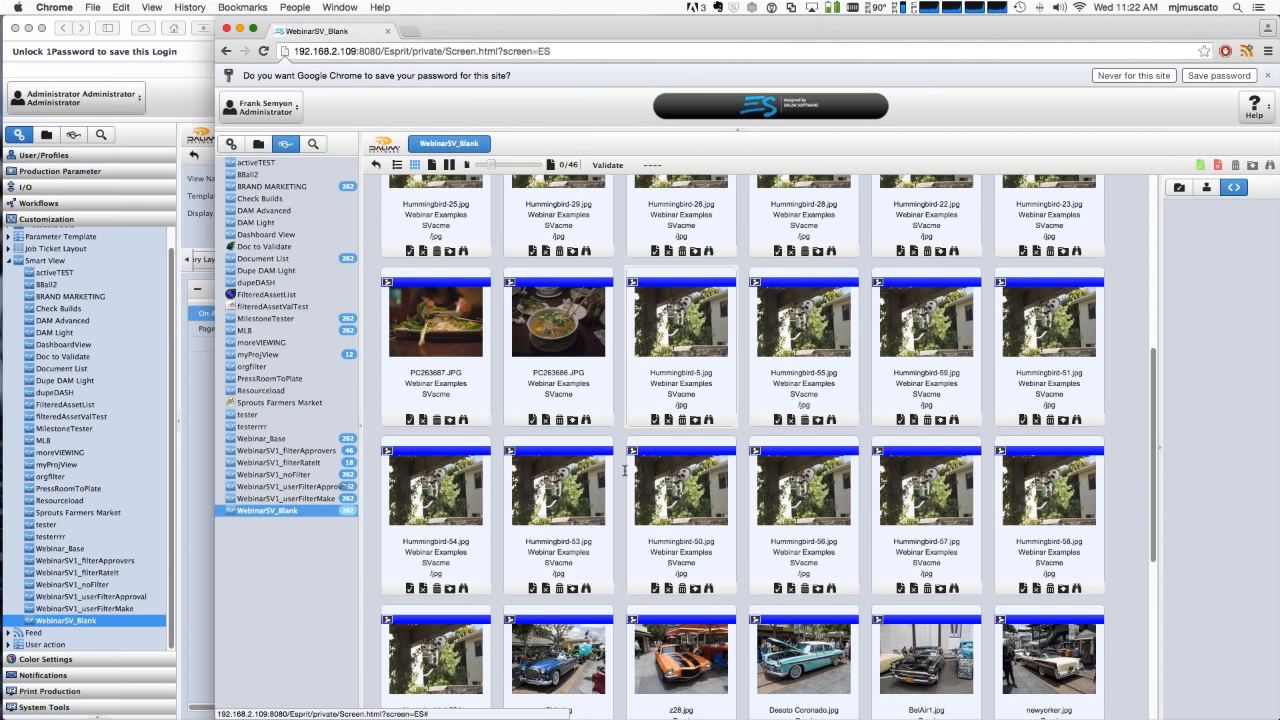
scroll(624, 470, up, 5)
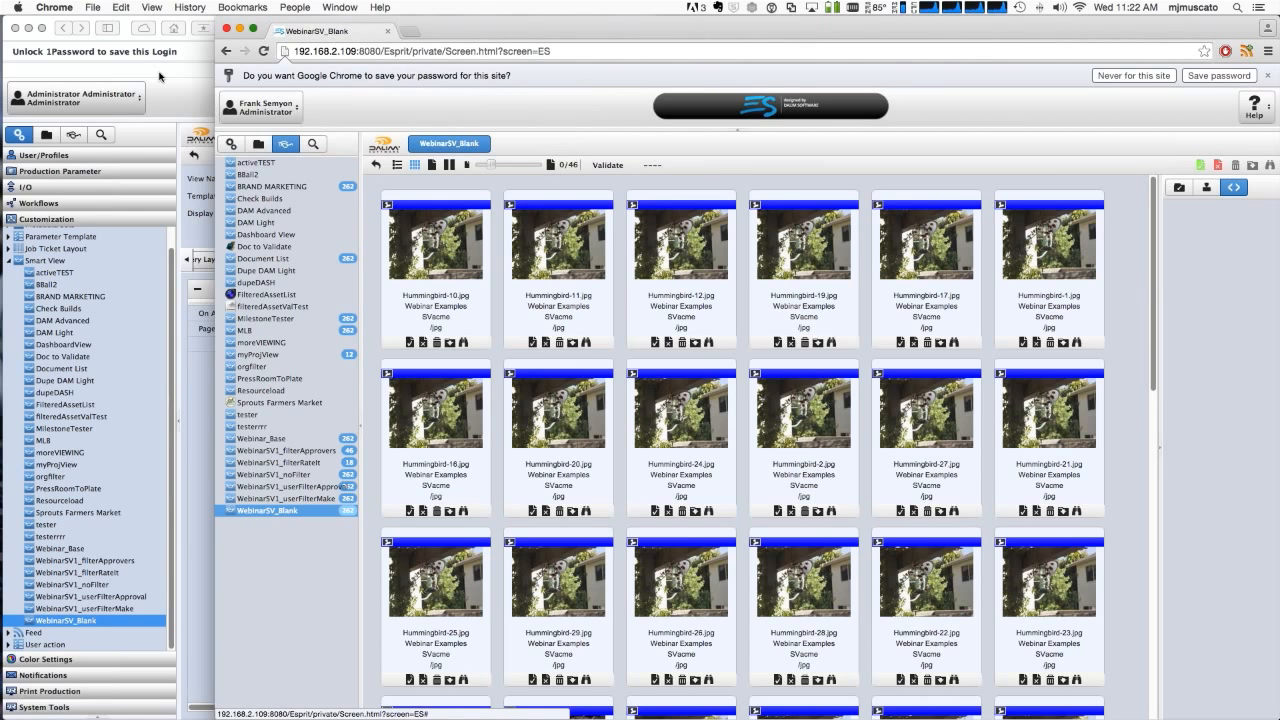
click(160, 77)
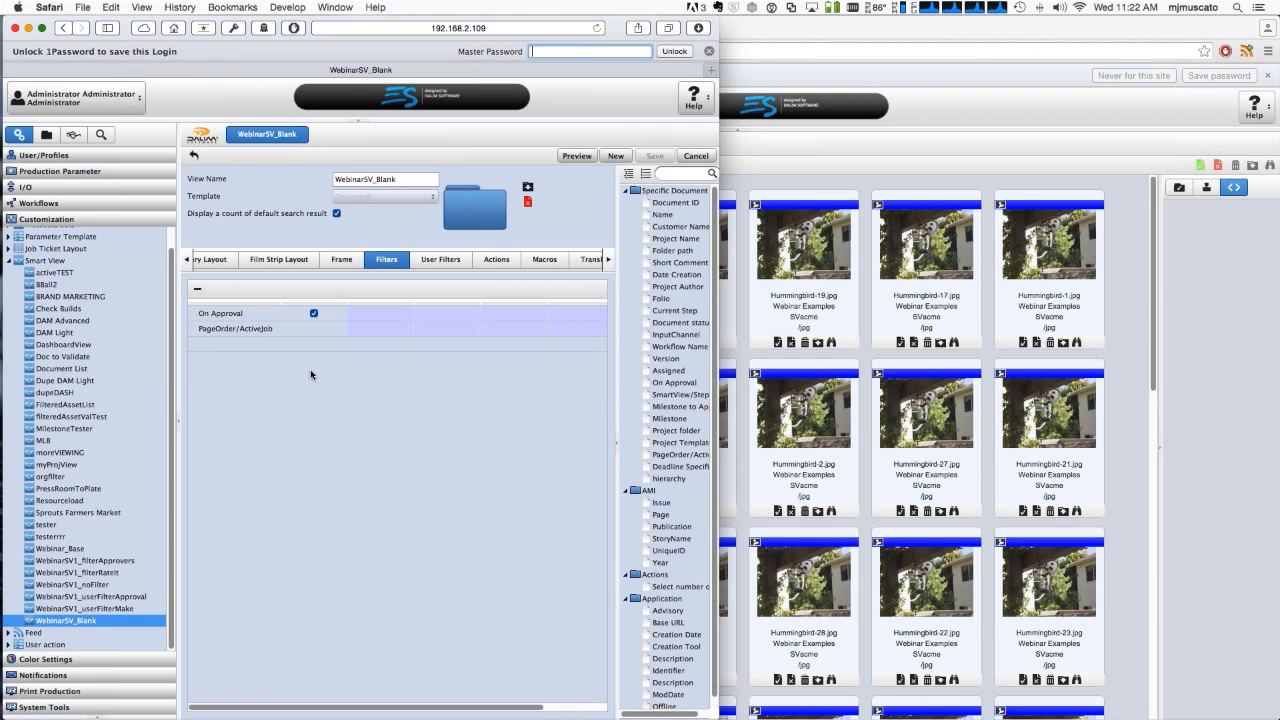
click(1007, 135)
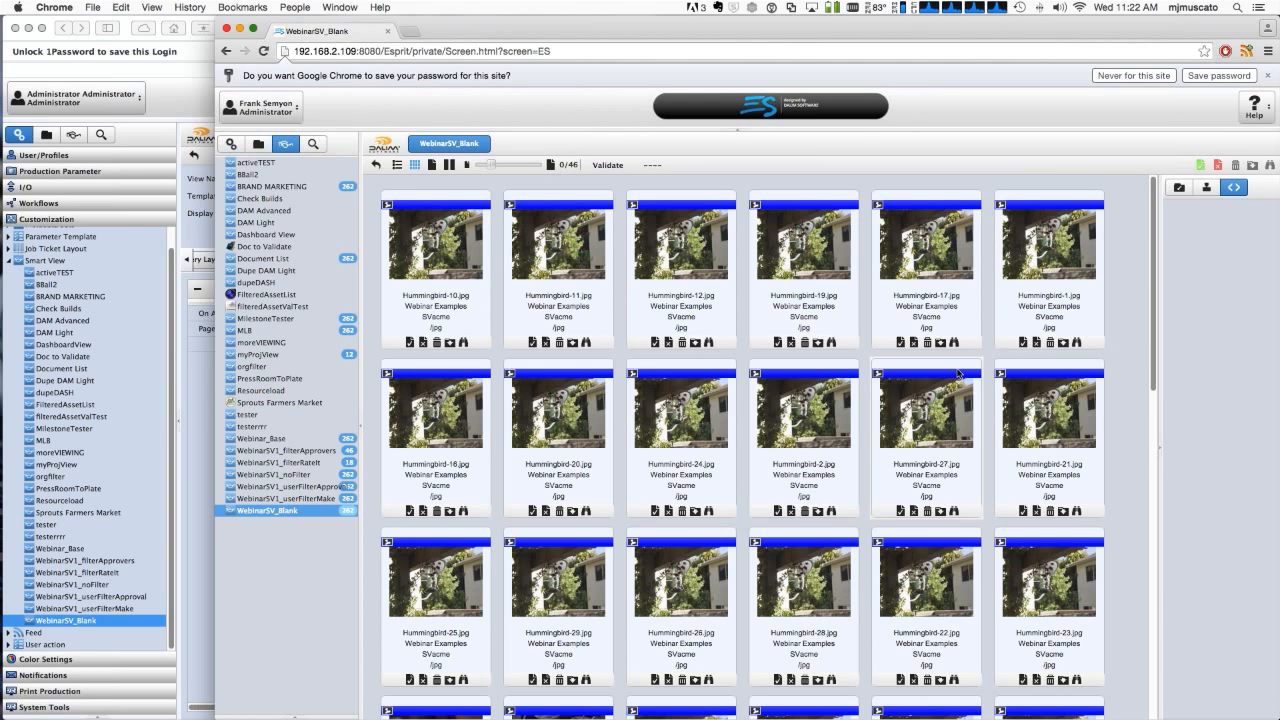
Show the documents as a list, widen the Customer Name column, and examine the projects, current steps and milestone bars
click(398, 166)
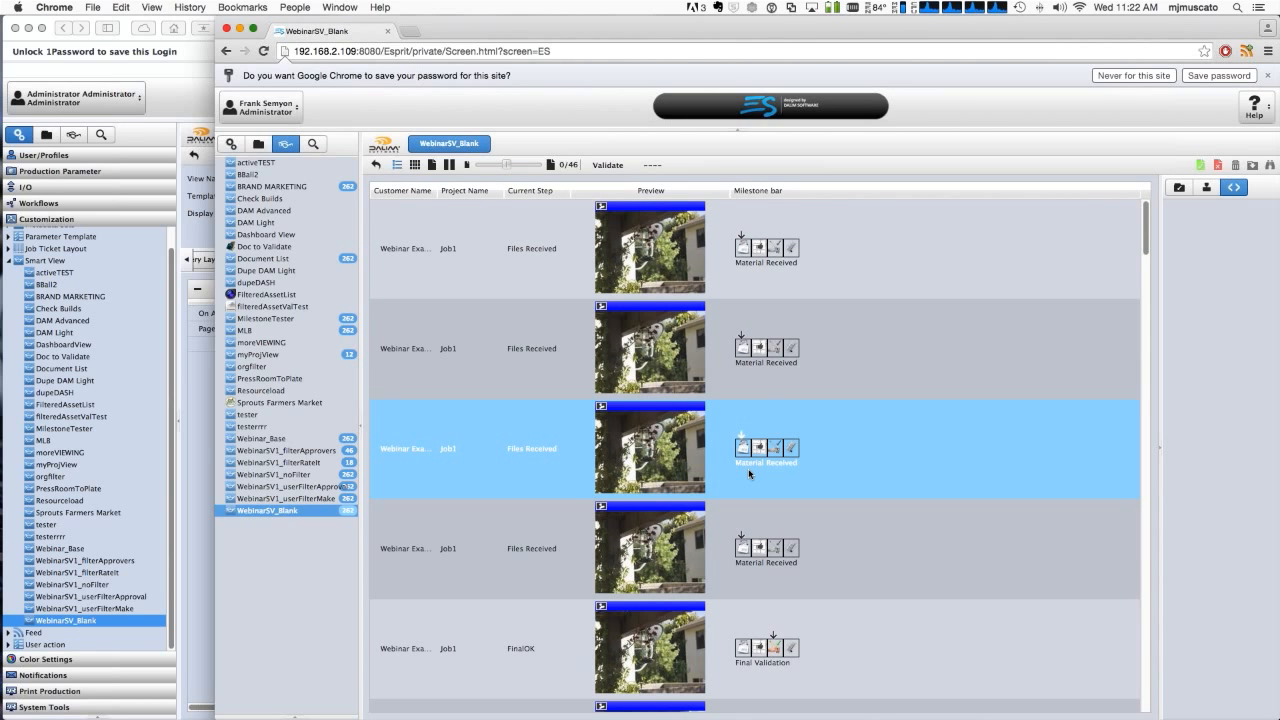
drag(438, 191, 467, 200)
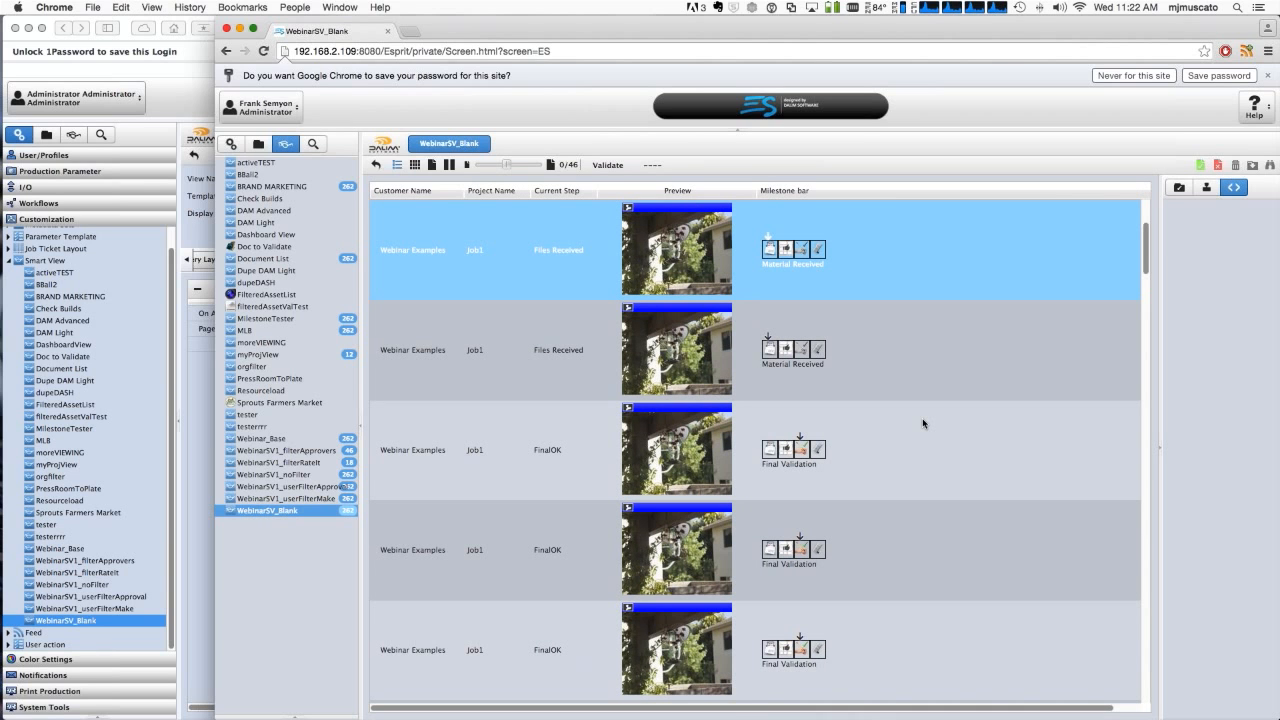
scroll(922, 424, down, 5)
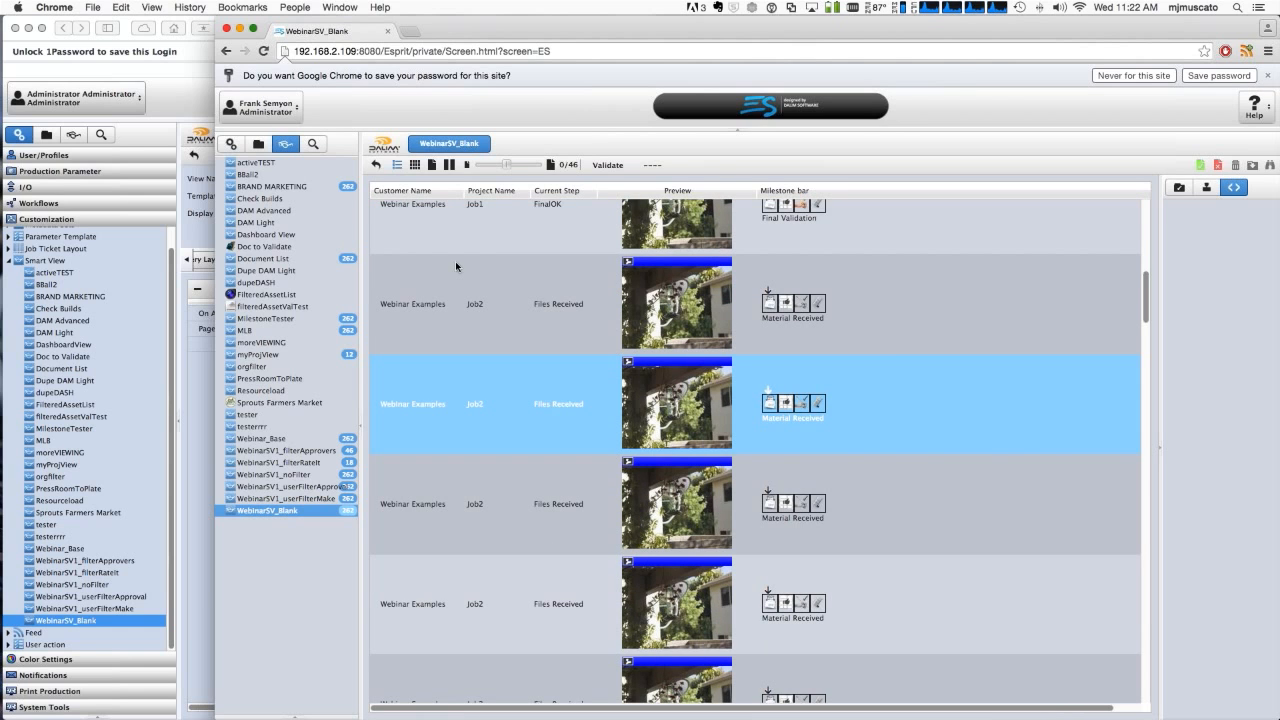
scroll(409, 270, up, 5)
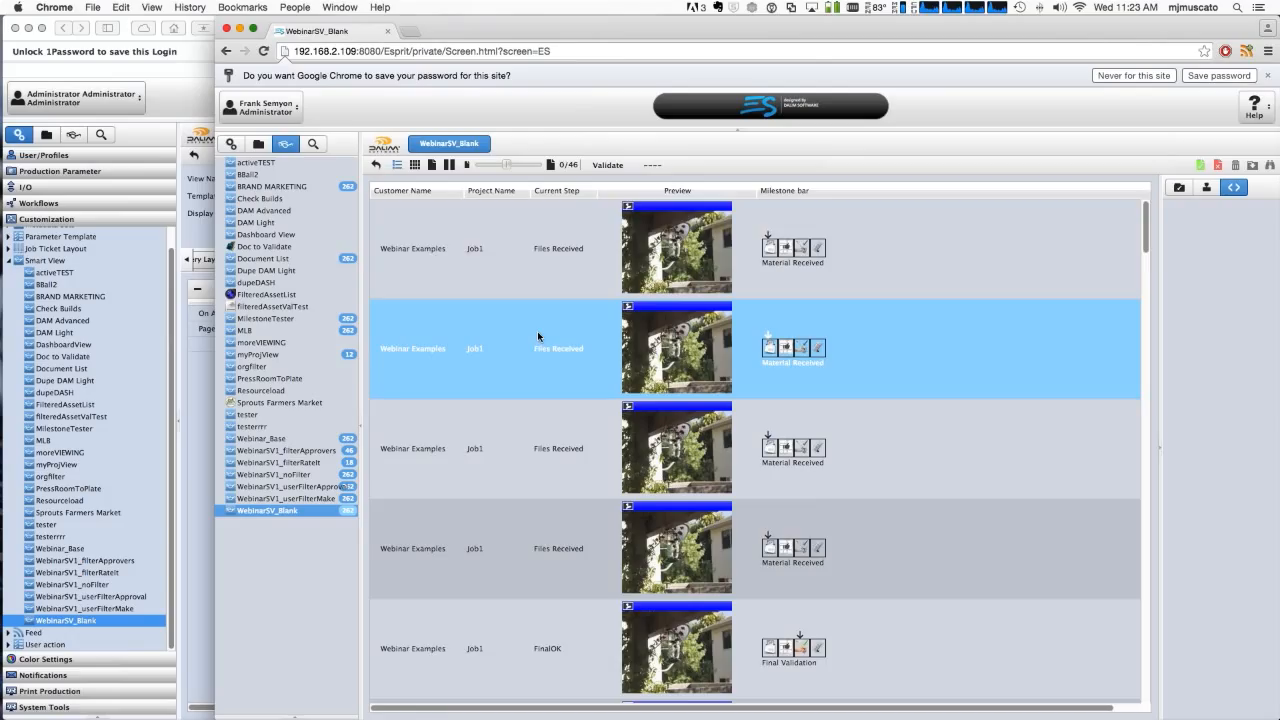
scroll(529, 567, down, 5)
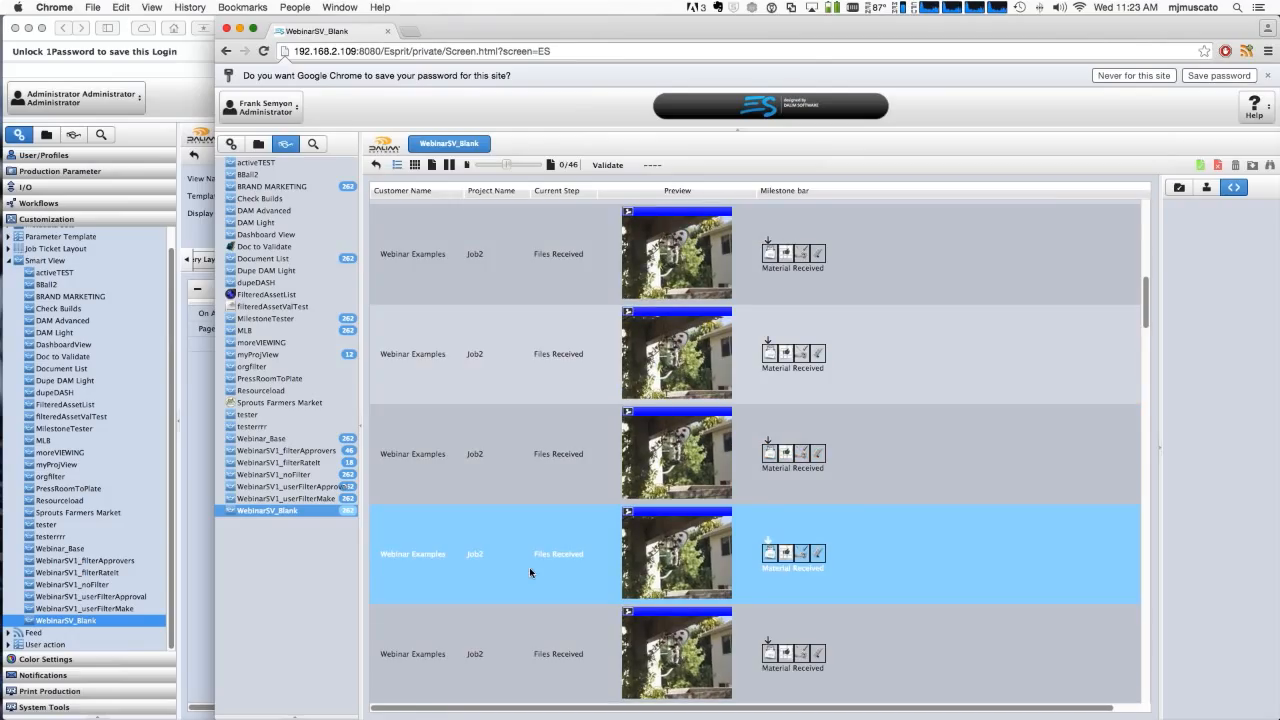
scroll(463, 633, down, 1)
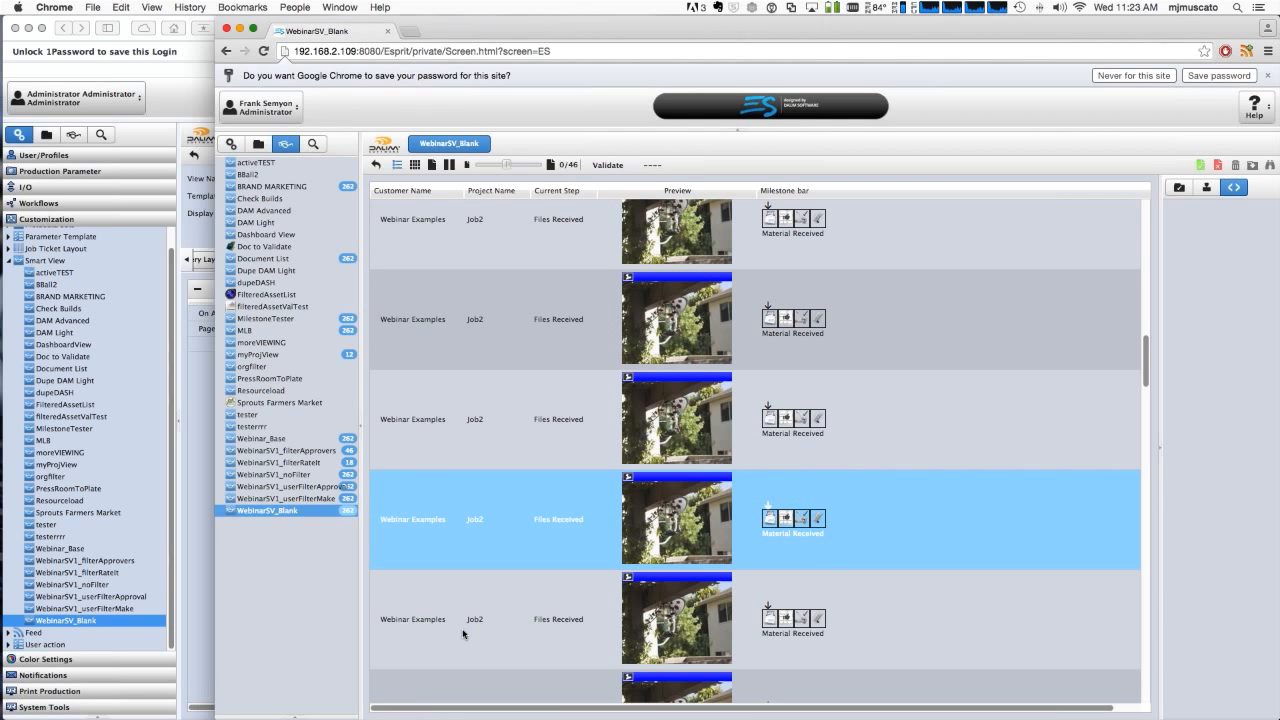
scroll(465, 645, down, 3)
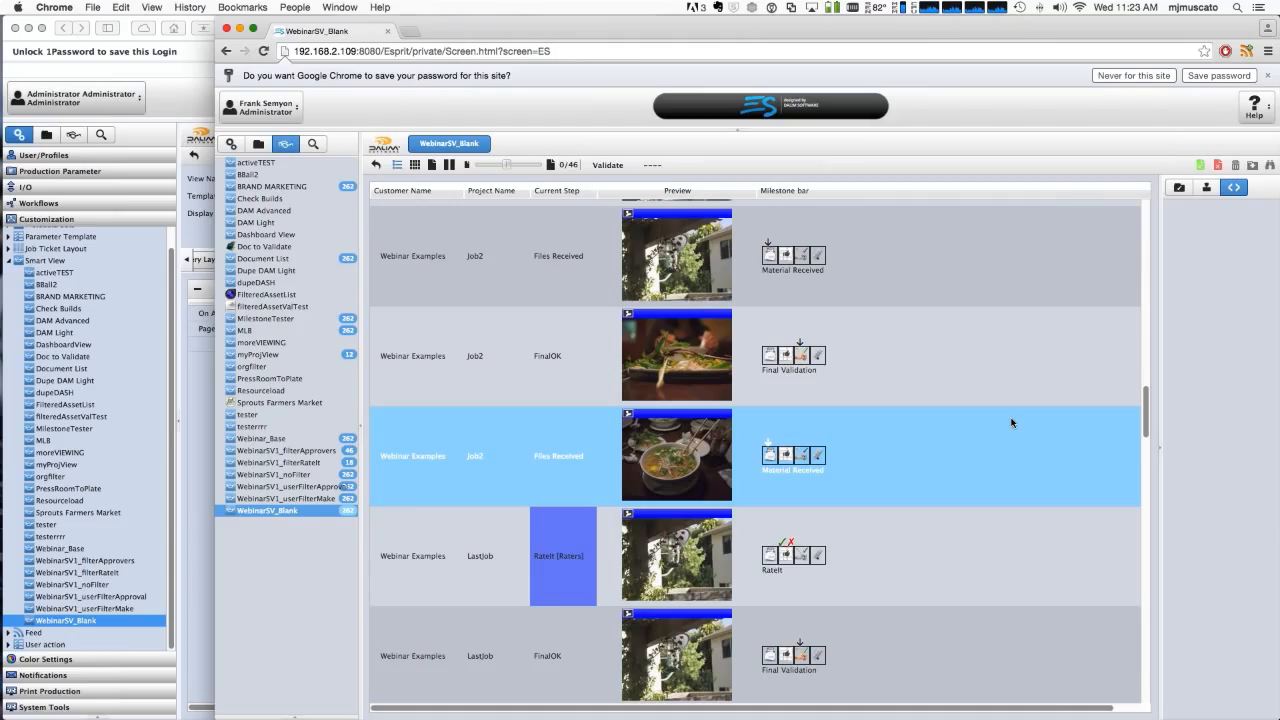
scroll(922, 468, up, 10)
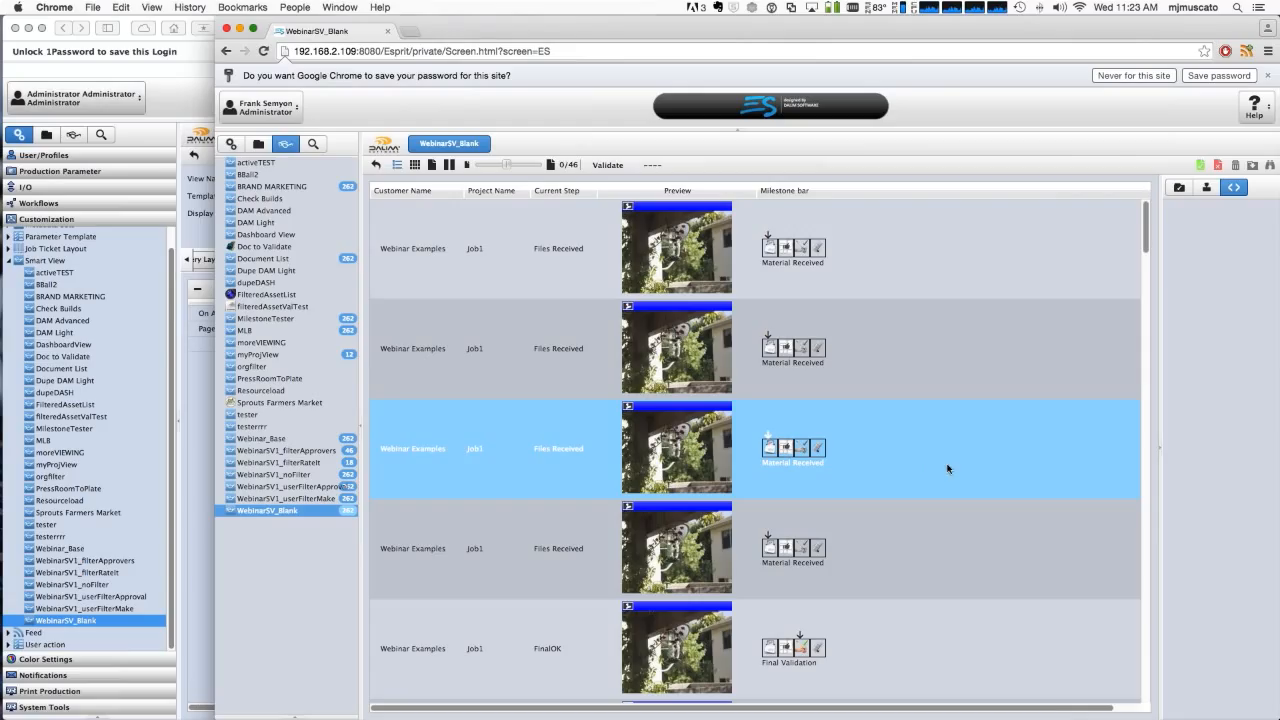
Approve the Job2 soup bowl image that is at the Files Received step
click(438, 263)
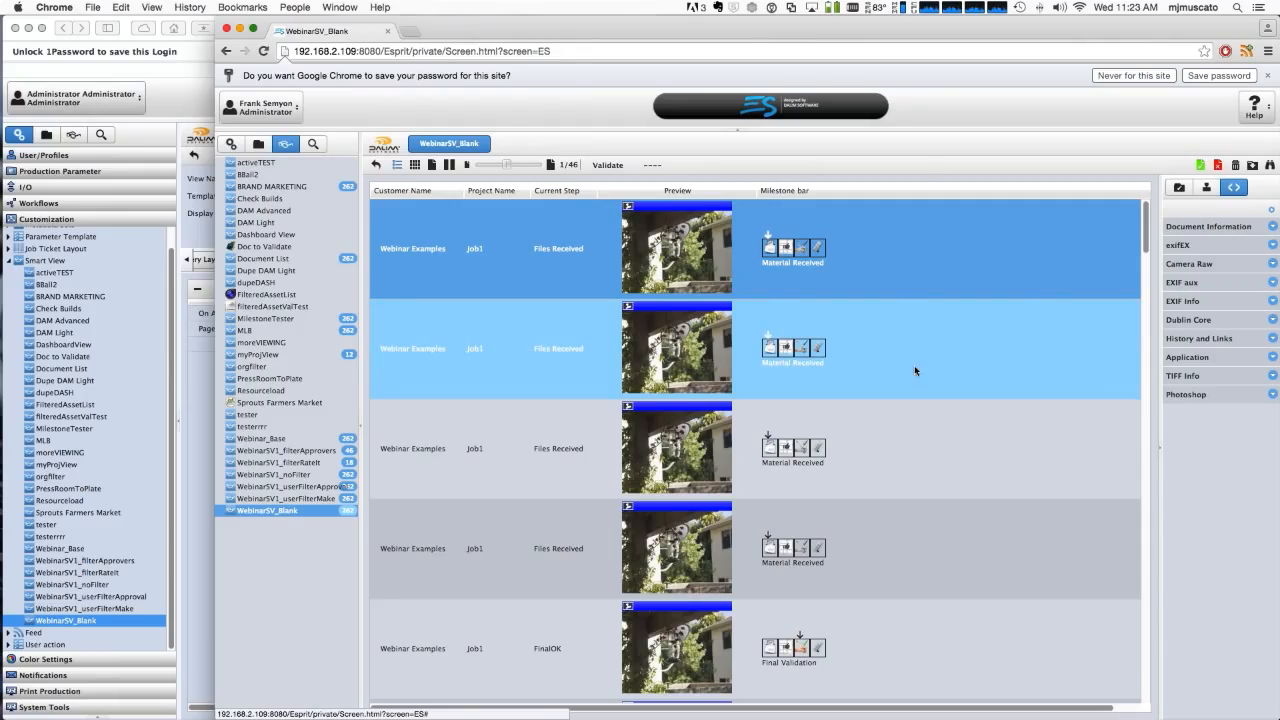
scroll(914, 370, down, 15)
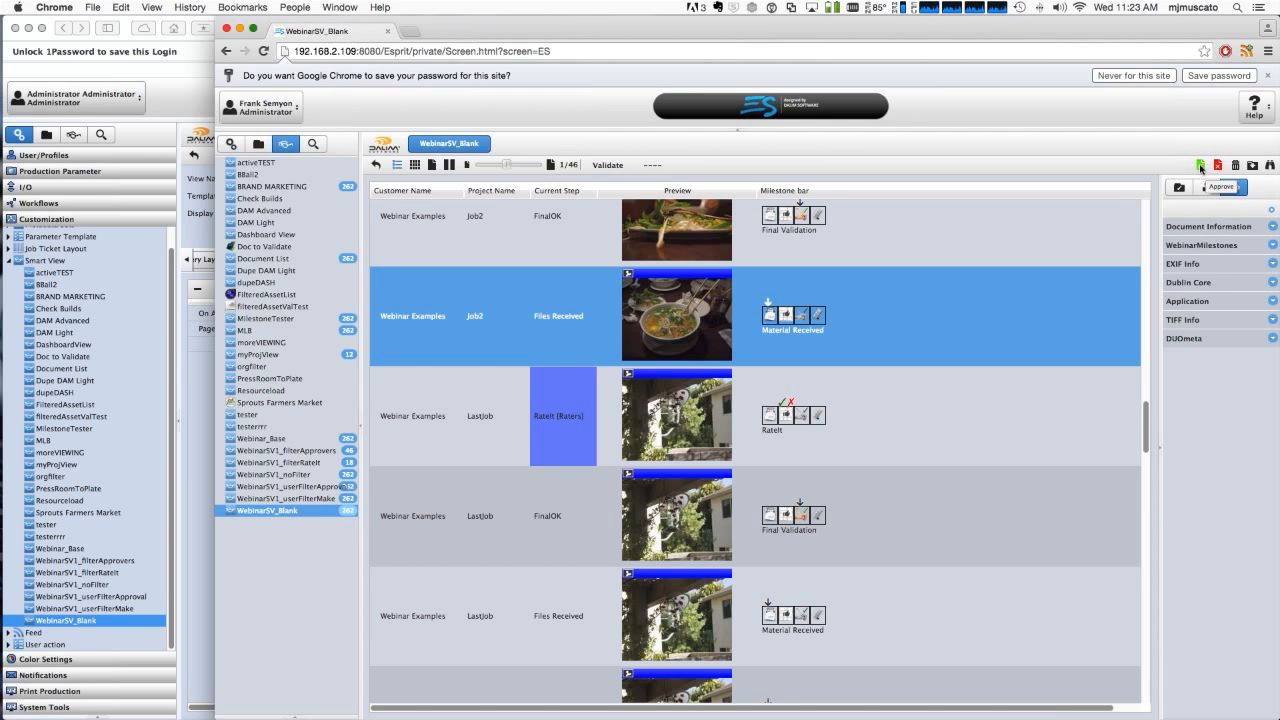
click(1201, 167)
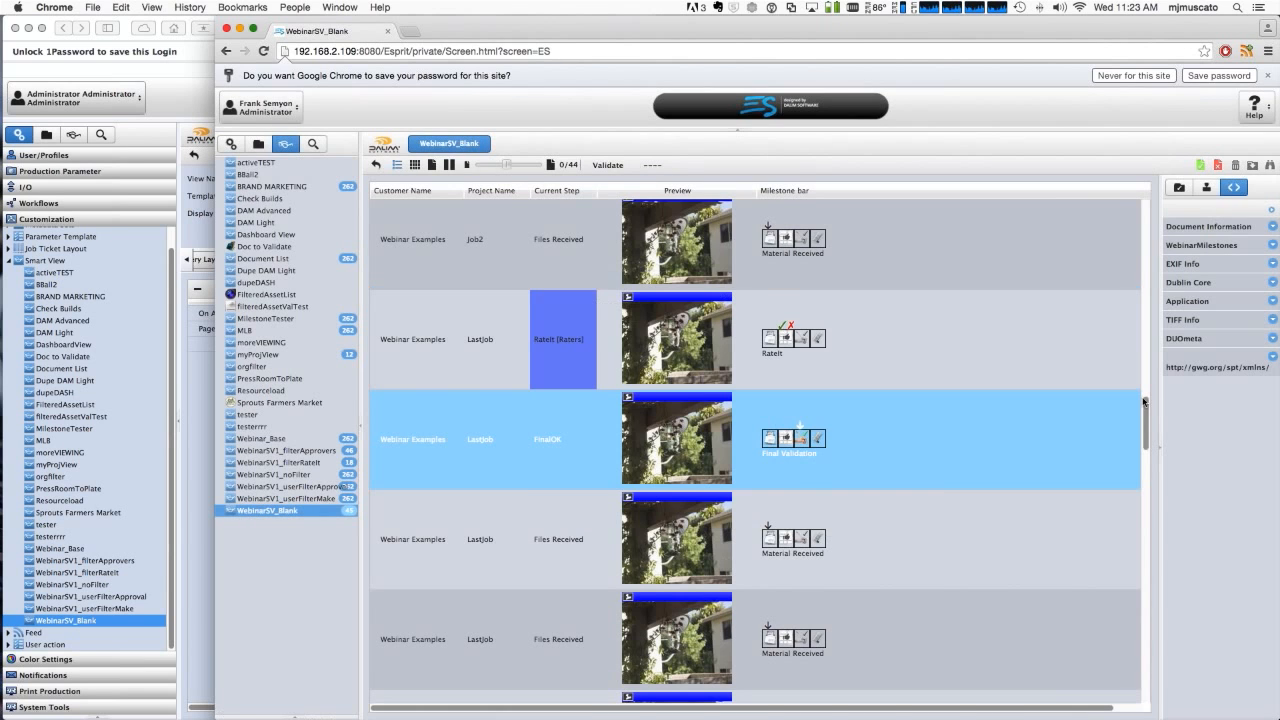
Examine the remaining documents down to the someImages project, and show the smart view as a gallery
drag(1145, 402, 1138, 655)
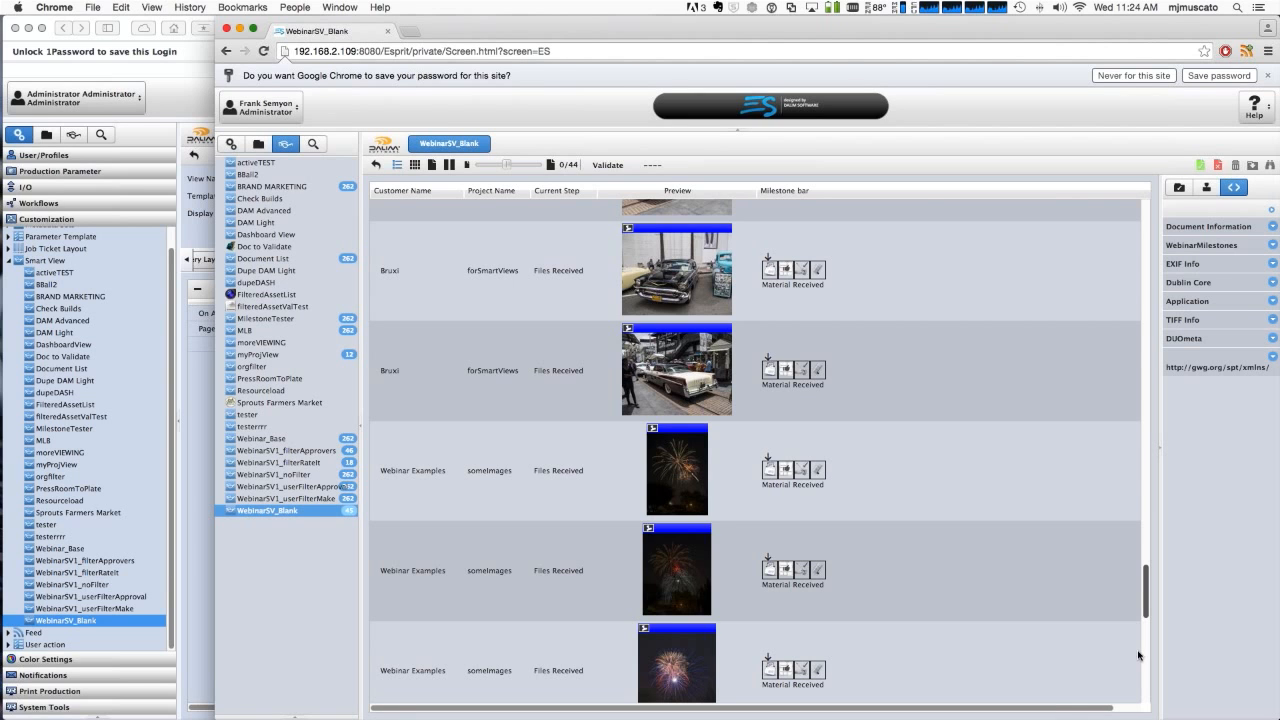
scroll(1138, 655, down, 5)
click(1007, 529)
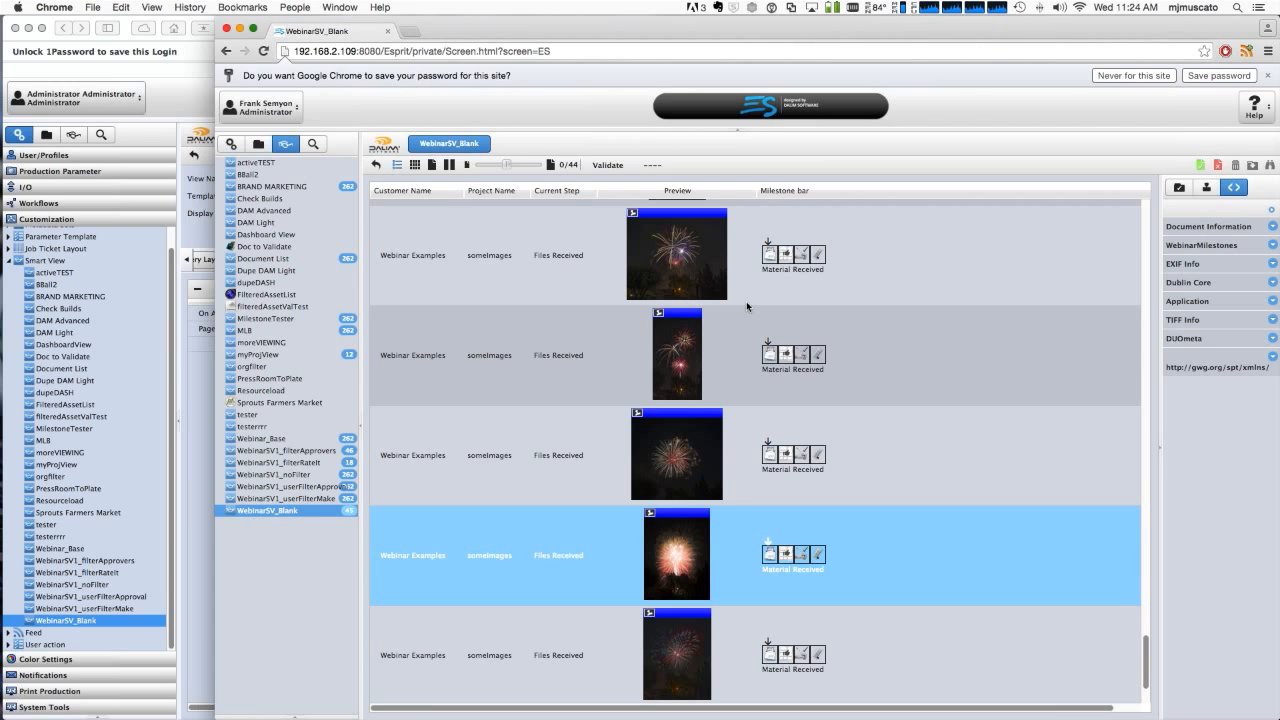
key(Up)
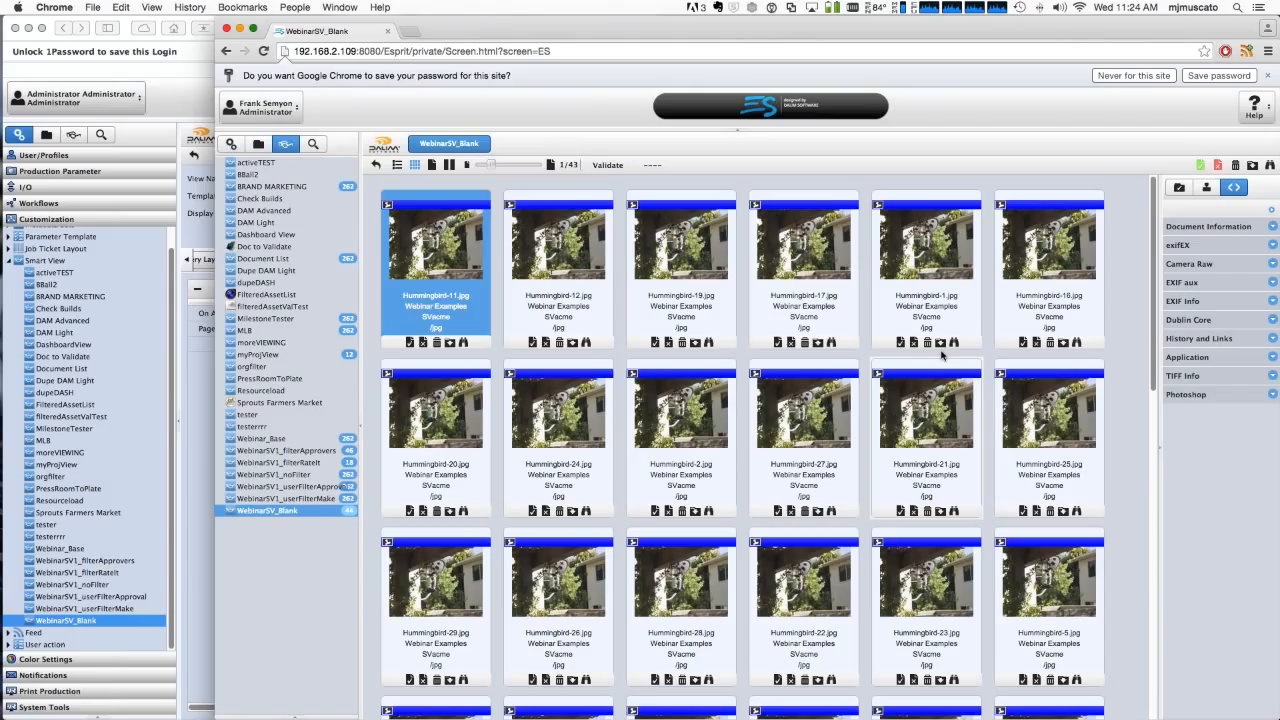
Examine the forSmartViews job ticket and the projects under Webinar Examples, and return to the smart views
click(539, 321)
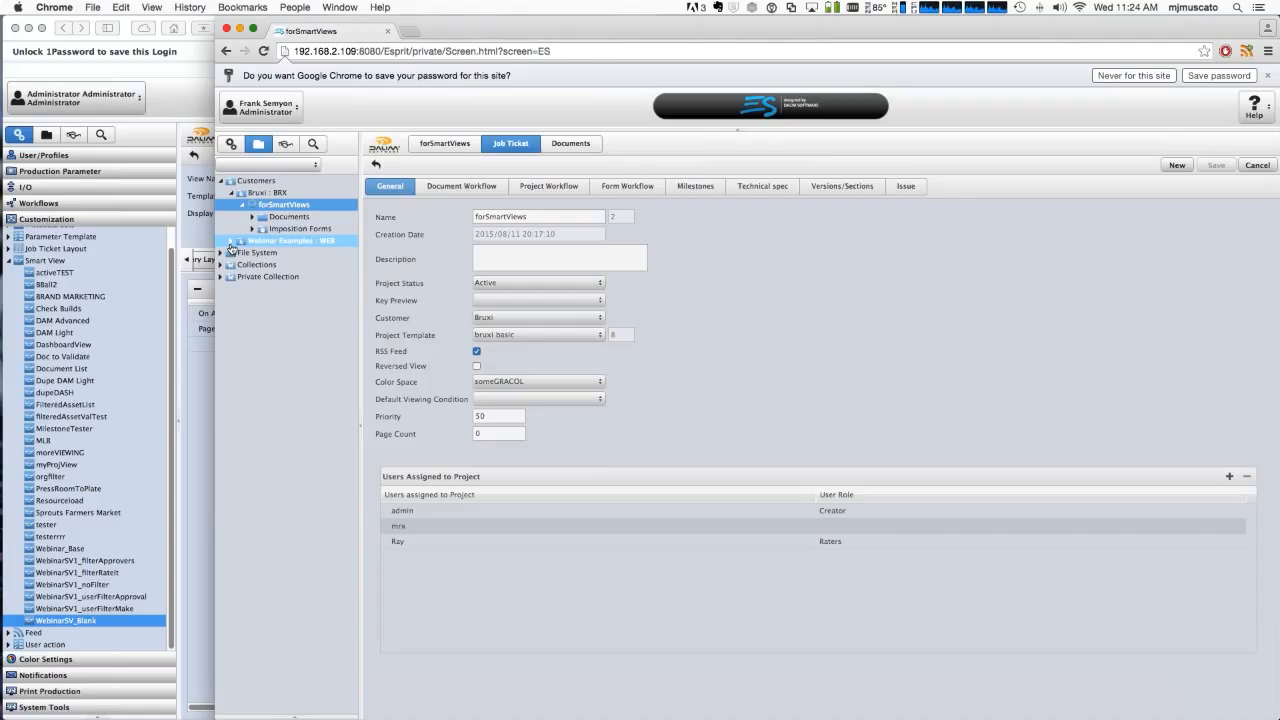
click(231, 243)
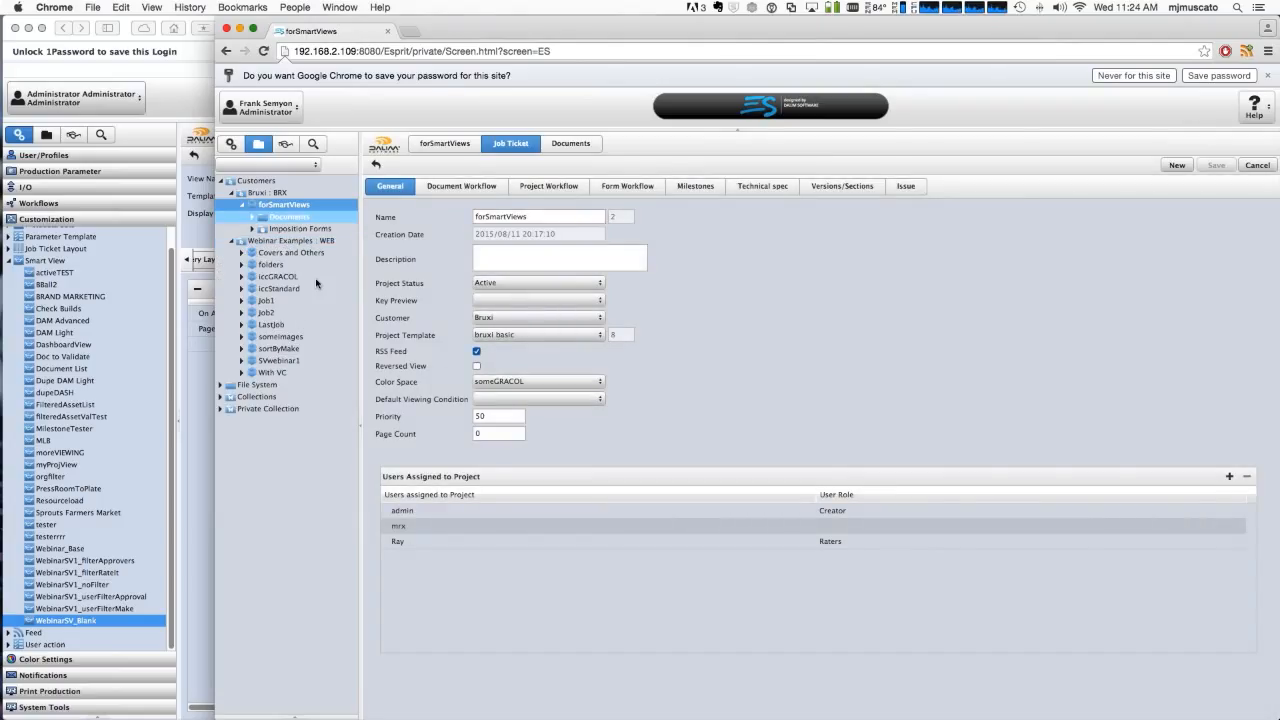
click(288, 146)
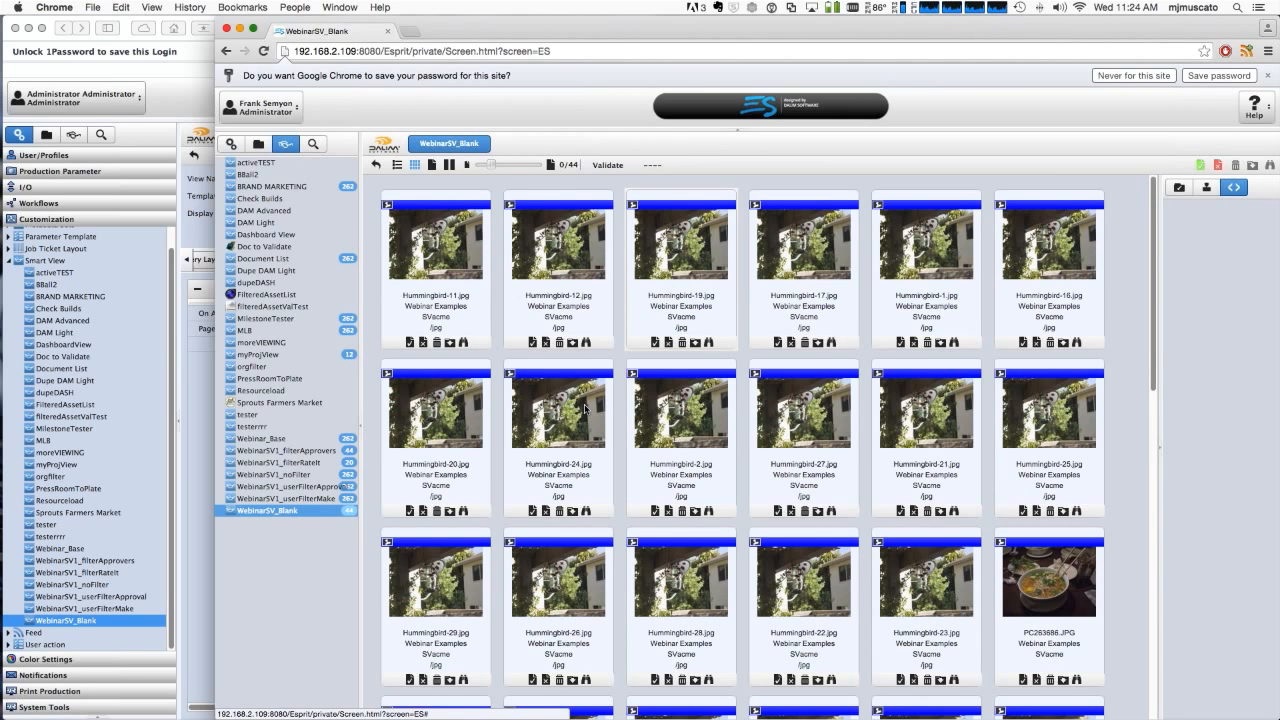
Examine the WebinarSV_Blank gallery from the Hummingbird images down to the Bruxi car and fireworks images, selecting BelAir1.jpg
click(562, 262)
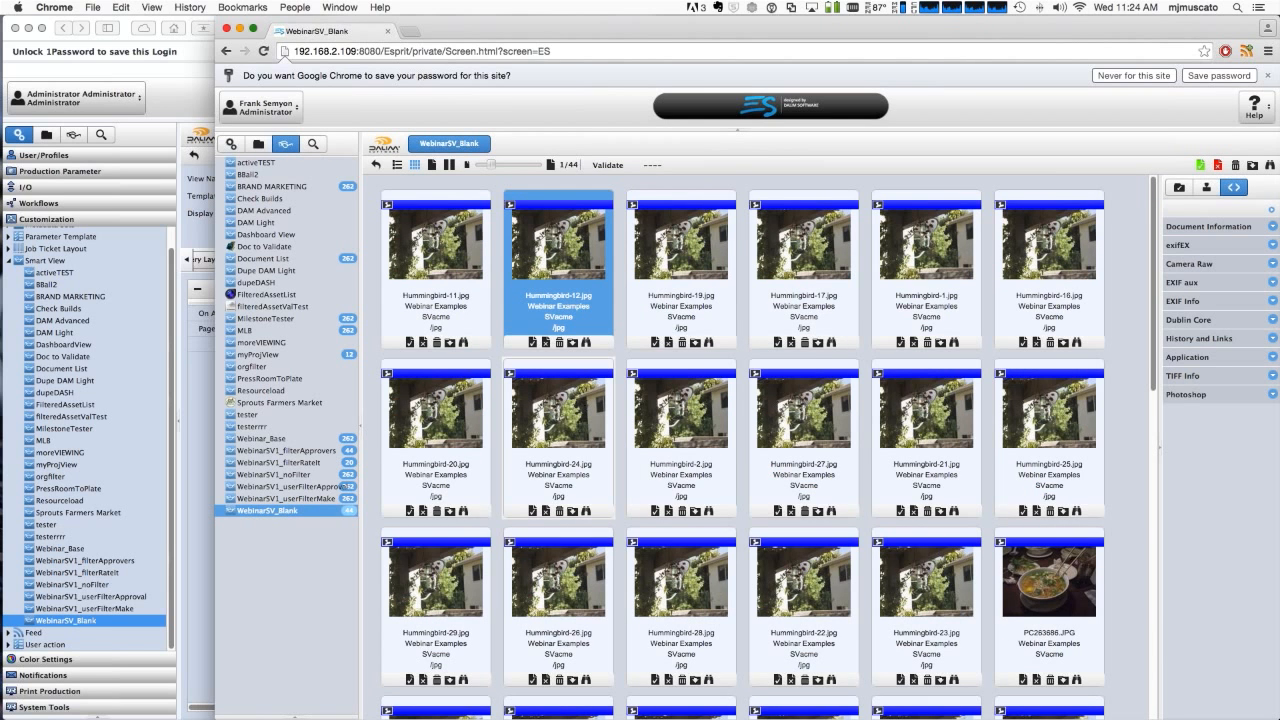
scroll(640, 312, down, 10)
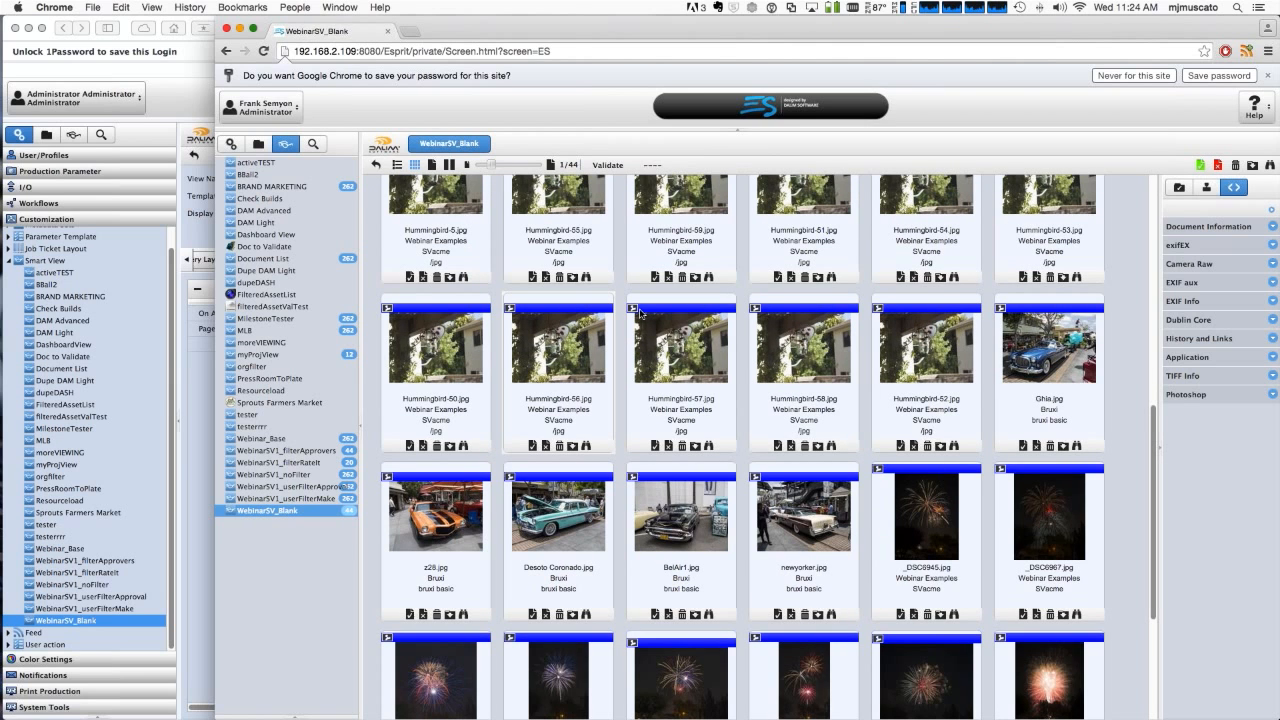
scroll(640, 312, down, 5)
click(669, 348)
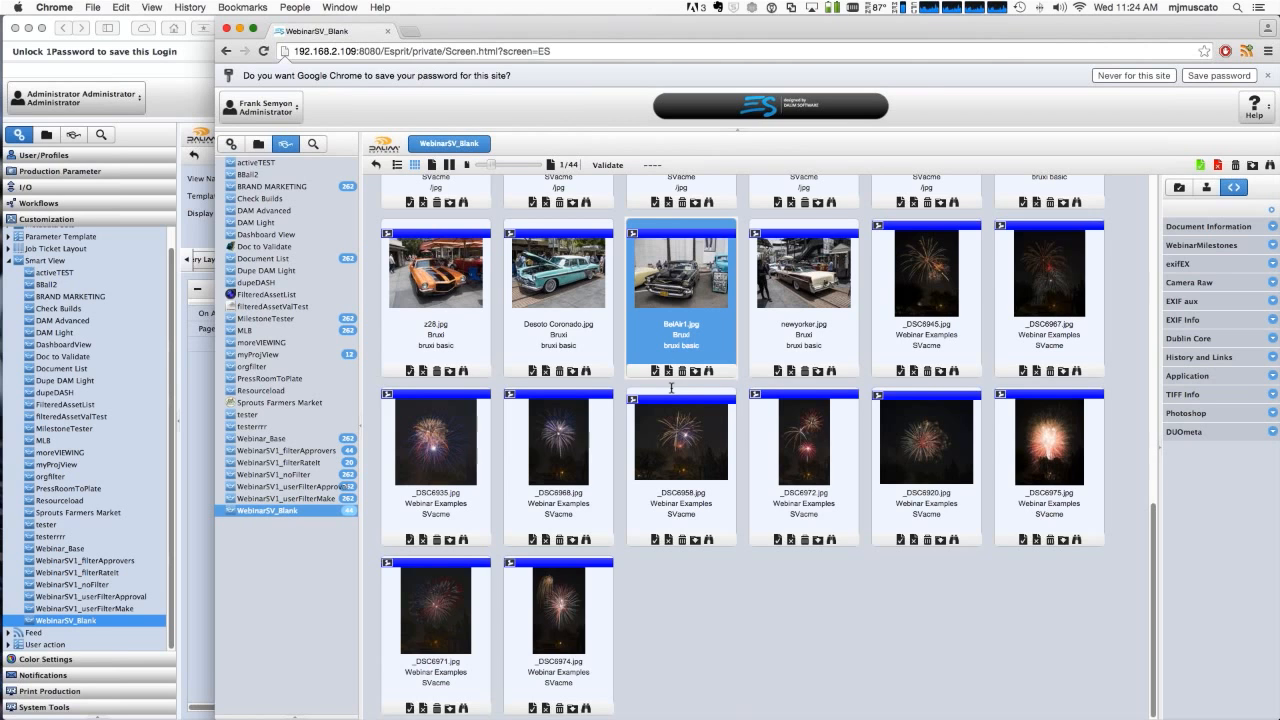
scroll(671, 388, up, 1)
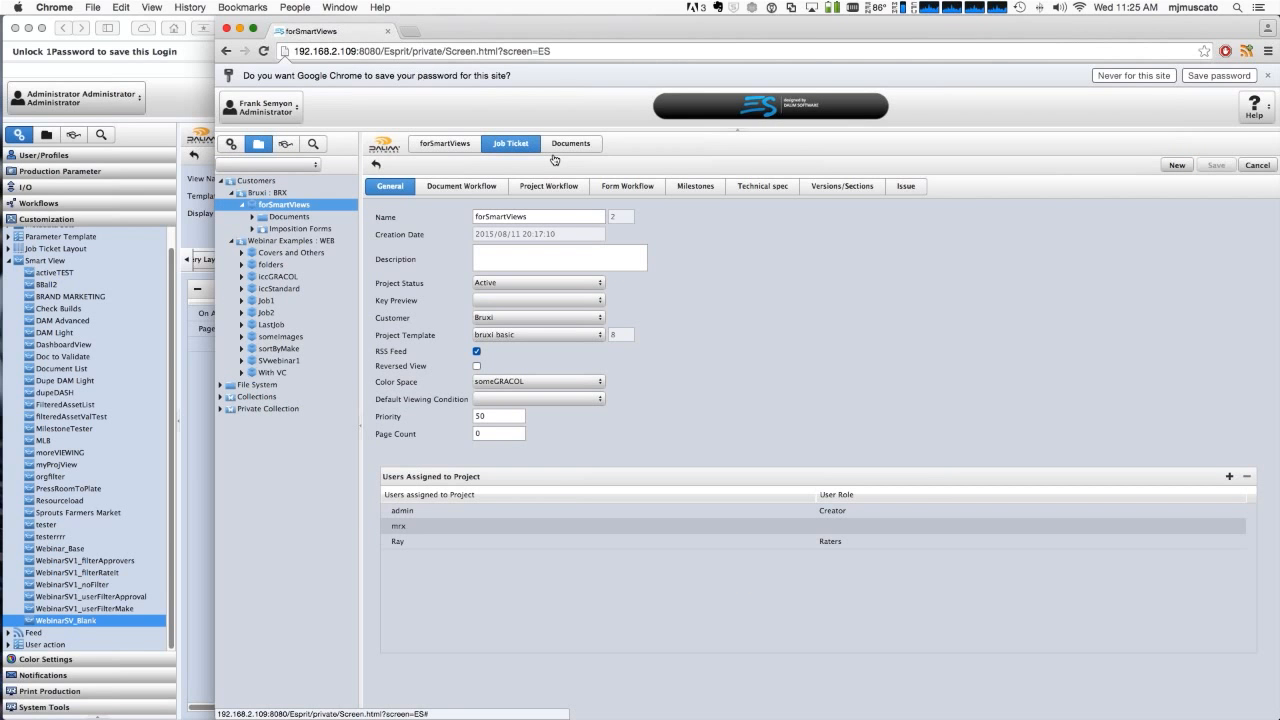
Temporarily set the forSmartViews project's status to Completed, check the WebinarSV_Blank gallery, and set the status back to Active
click(572, 143)
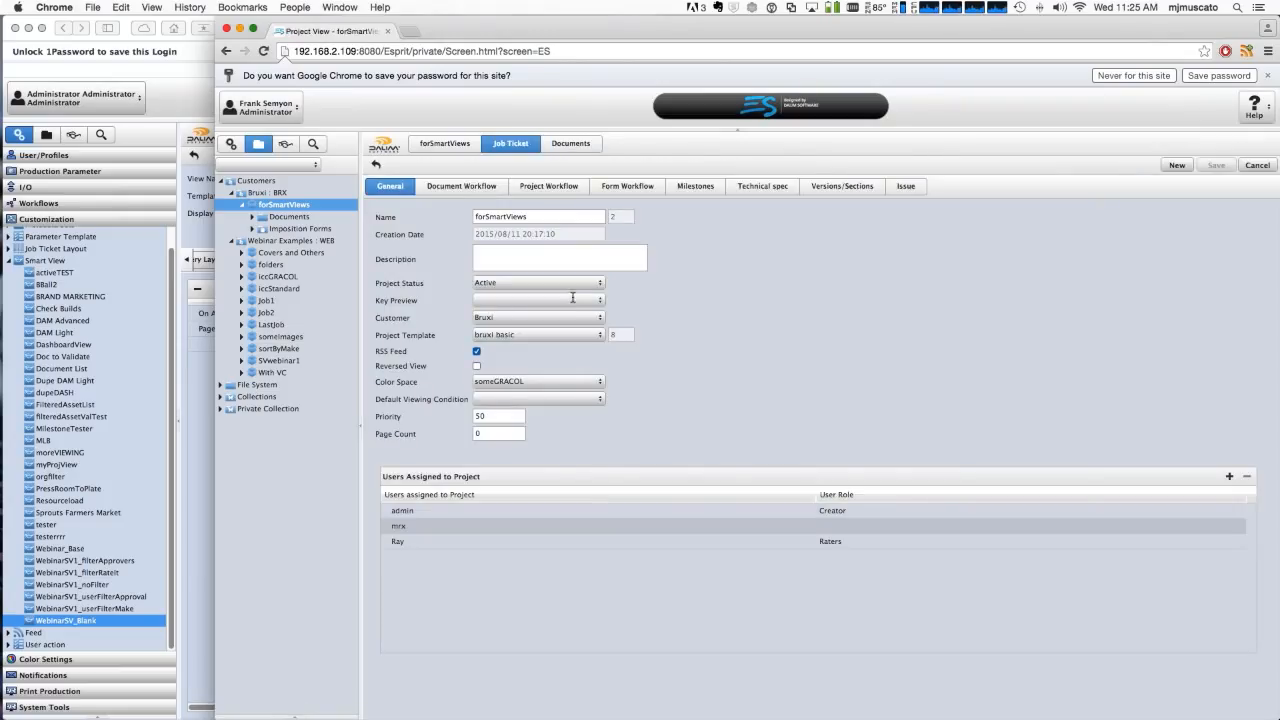
click(540, 283)
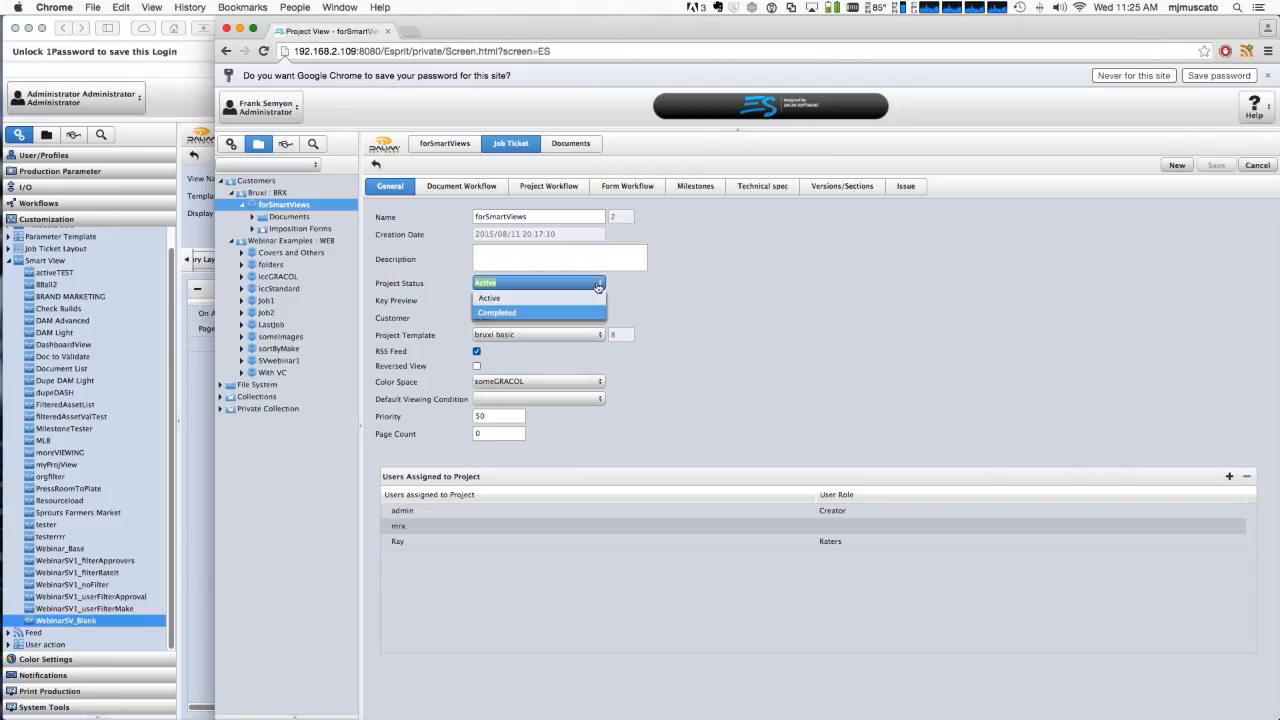
click(520, 297)
click(1215, 166)
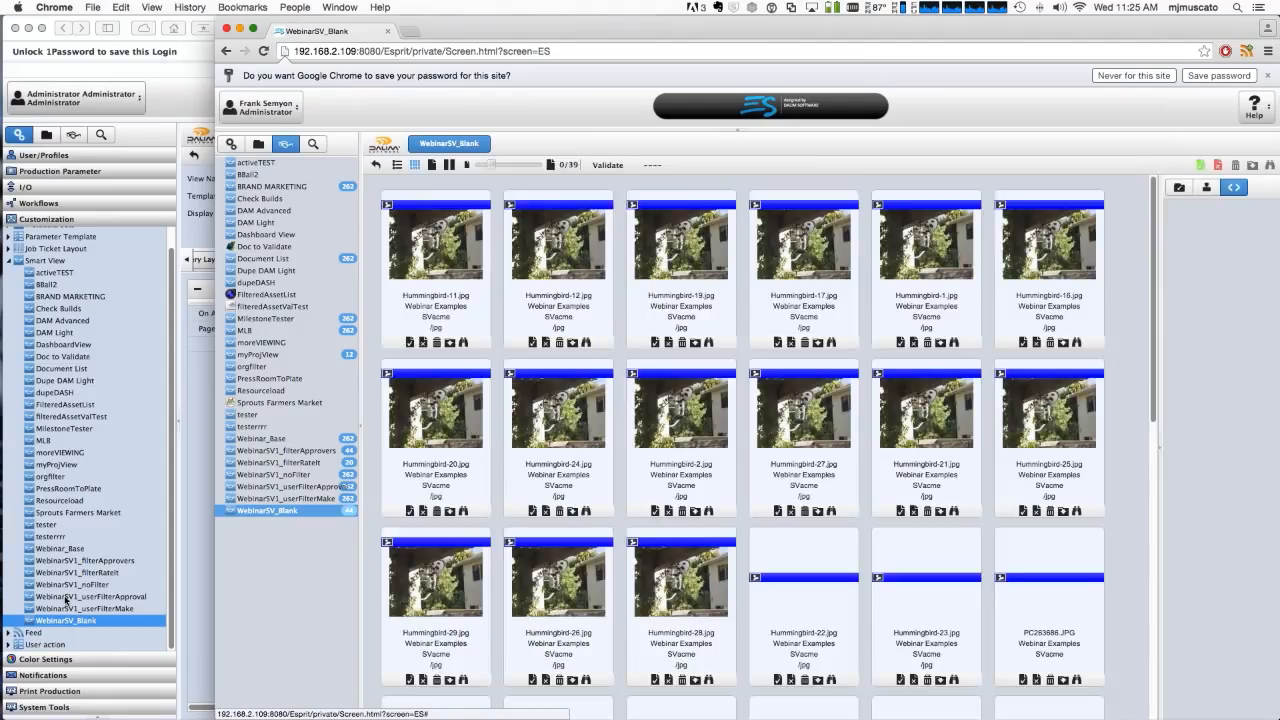
scroll(592, 297, down, 10)
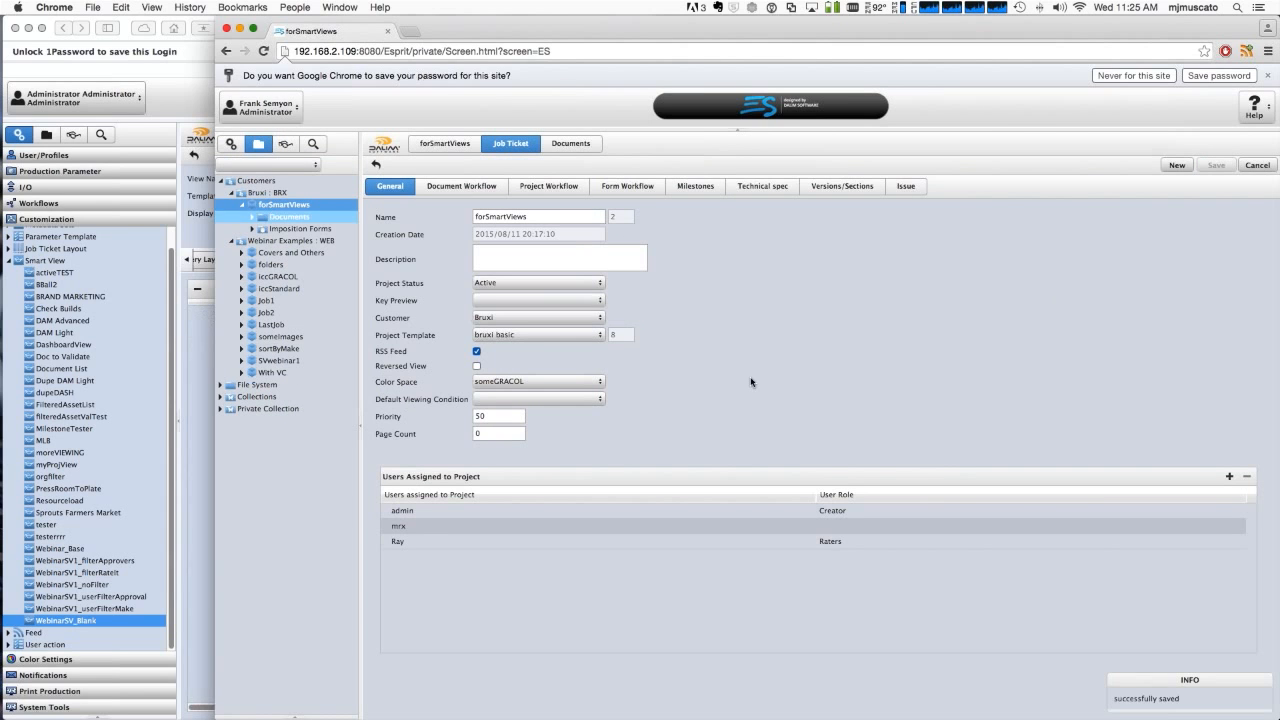
click(286, 145)
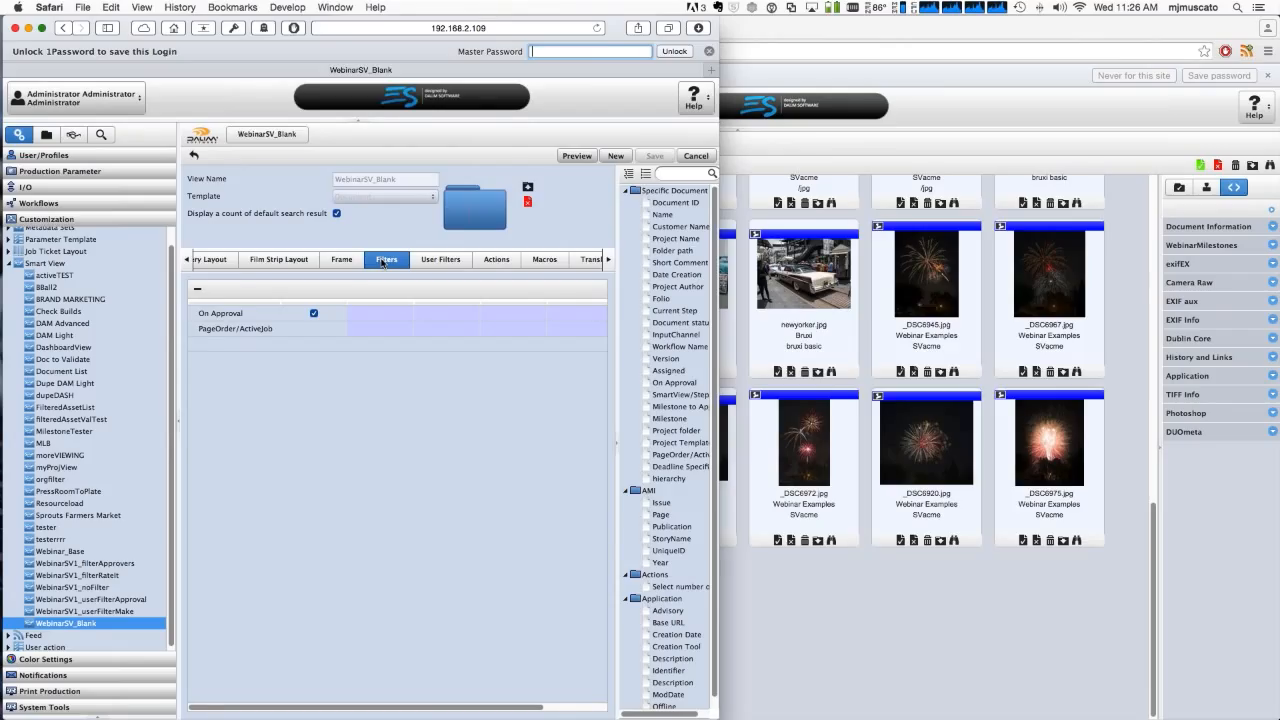
In Safari, remove the On Approval and PageOrder/ActiveJob filters from the WebinarSV_Blank smart view
click(292, 316)
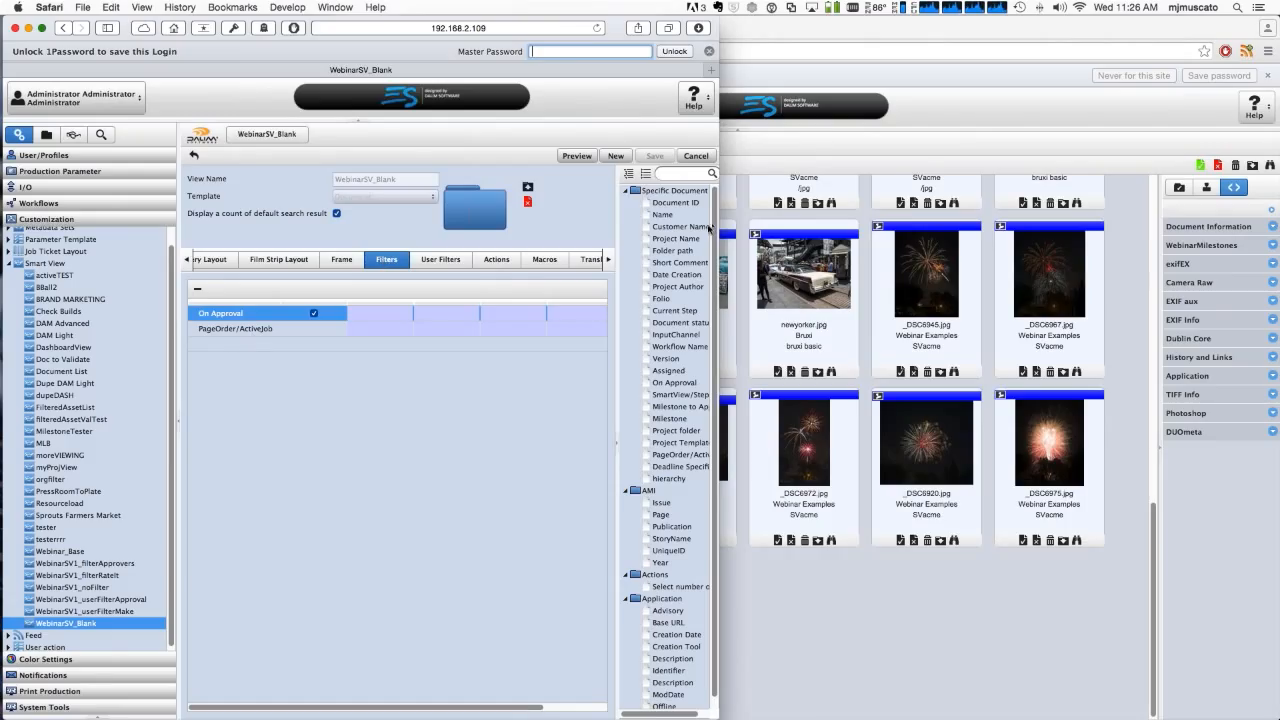
click(708, 227)
click(197, 293)
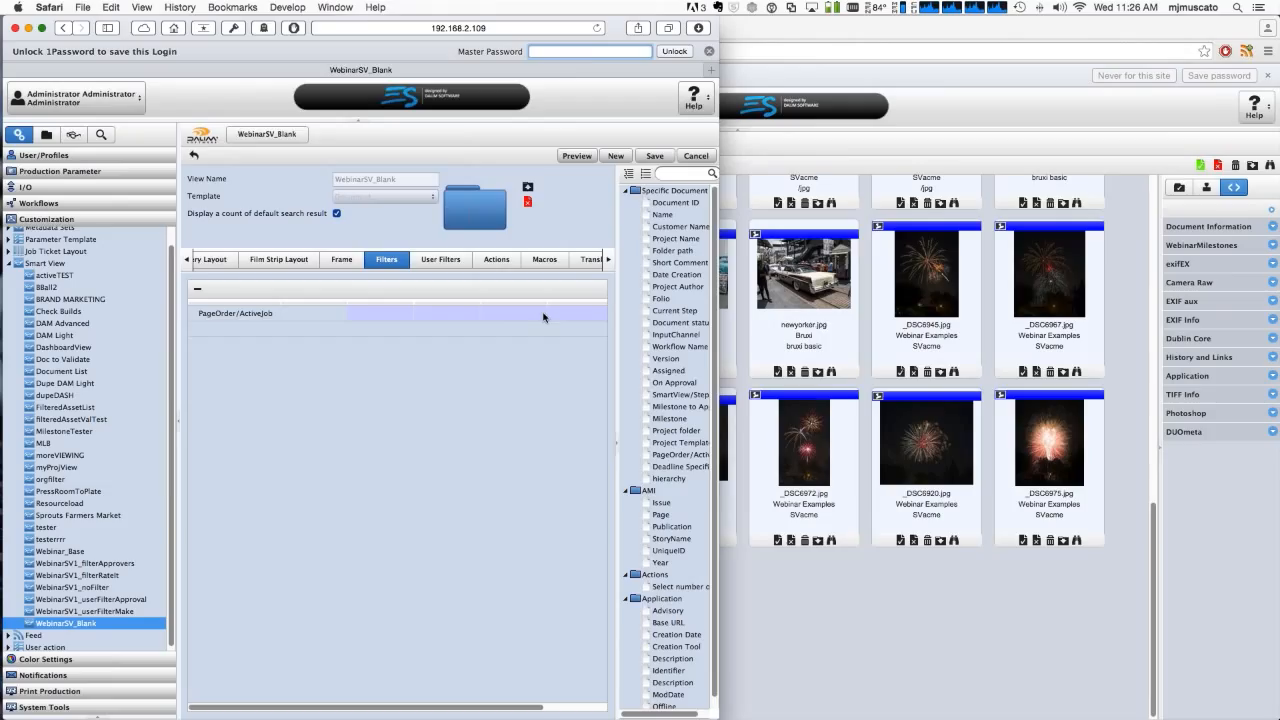
click(250, 314)
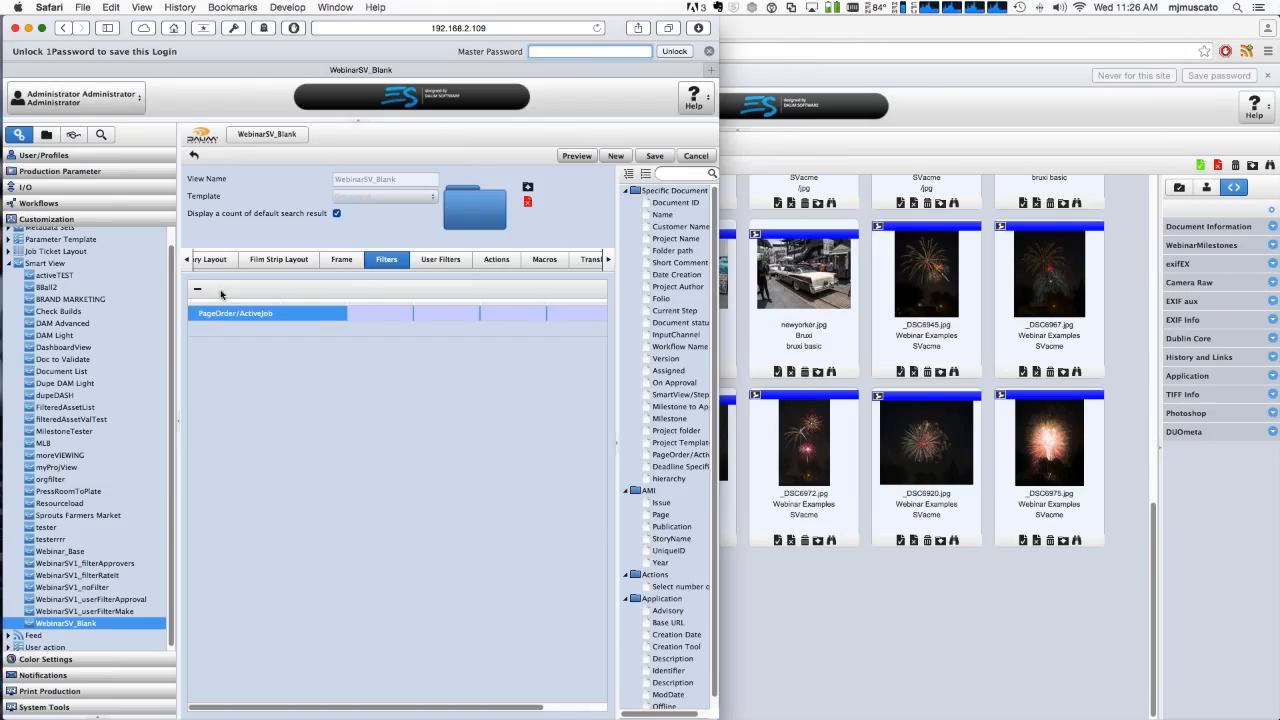
Add On Approval to the user filters of WebinarSV_Blank, leaving it unchecked
click(454, 260)
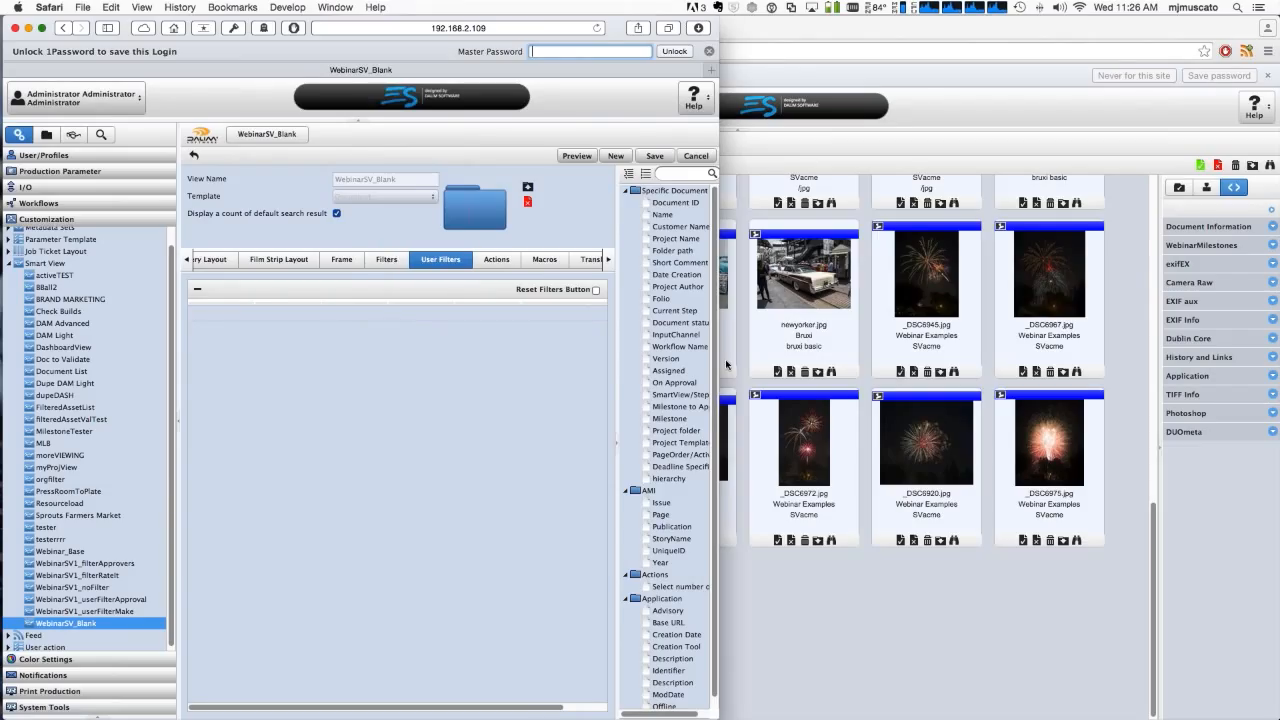
click(674, 383)
drag(674, 383, 222, 309)
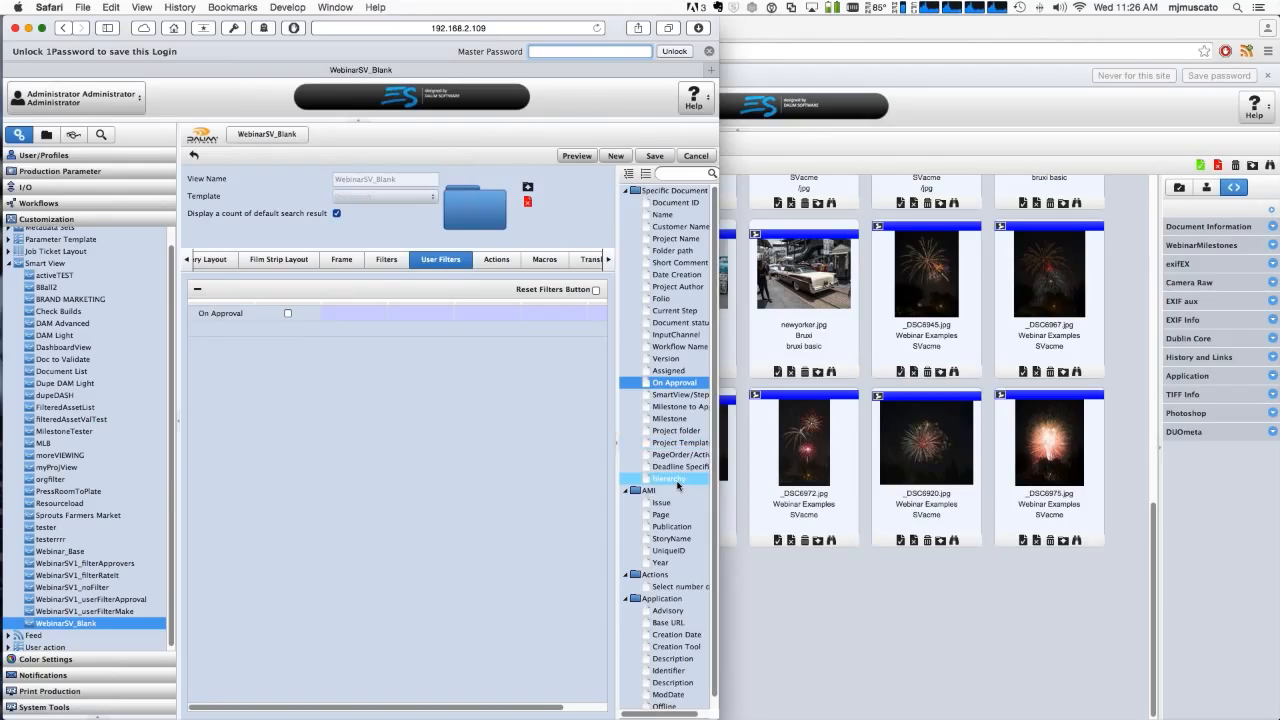
Find the hierarchy metadata field, add it to the user filters below On Approval, and save the smart view
scroll(677, 486, down, 1)
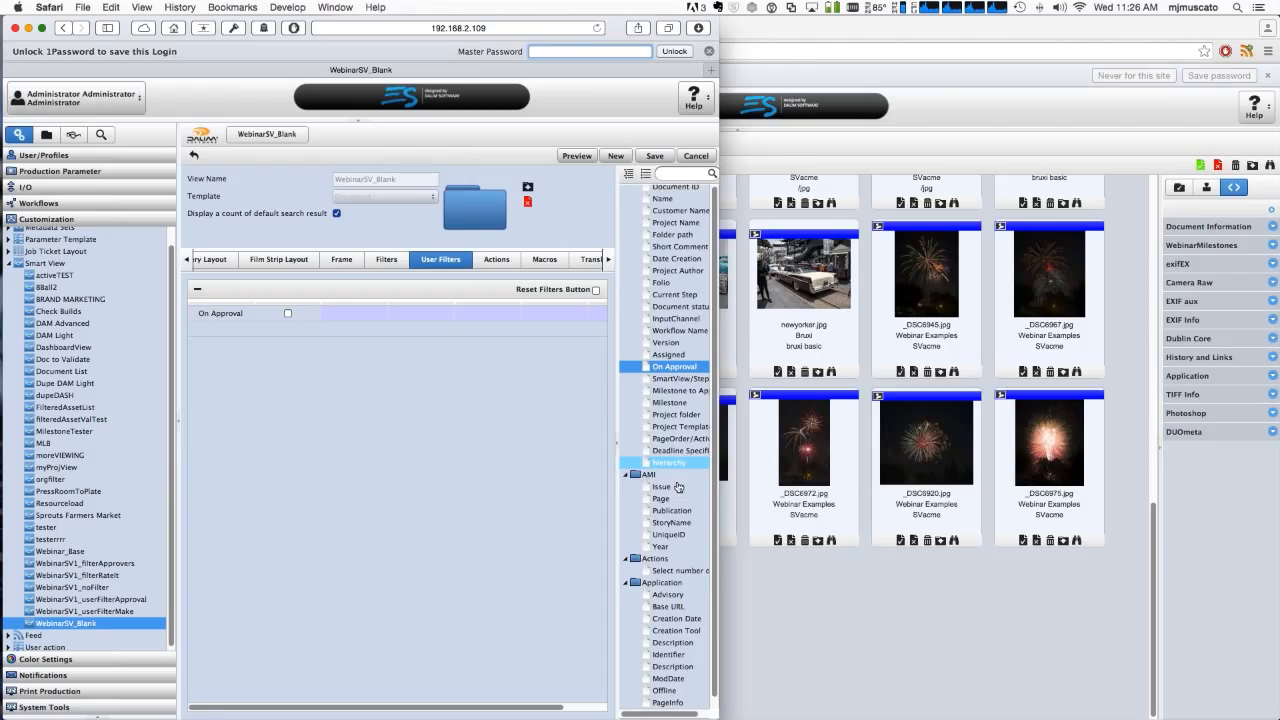
scroll(678, 487, up, 1)
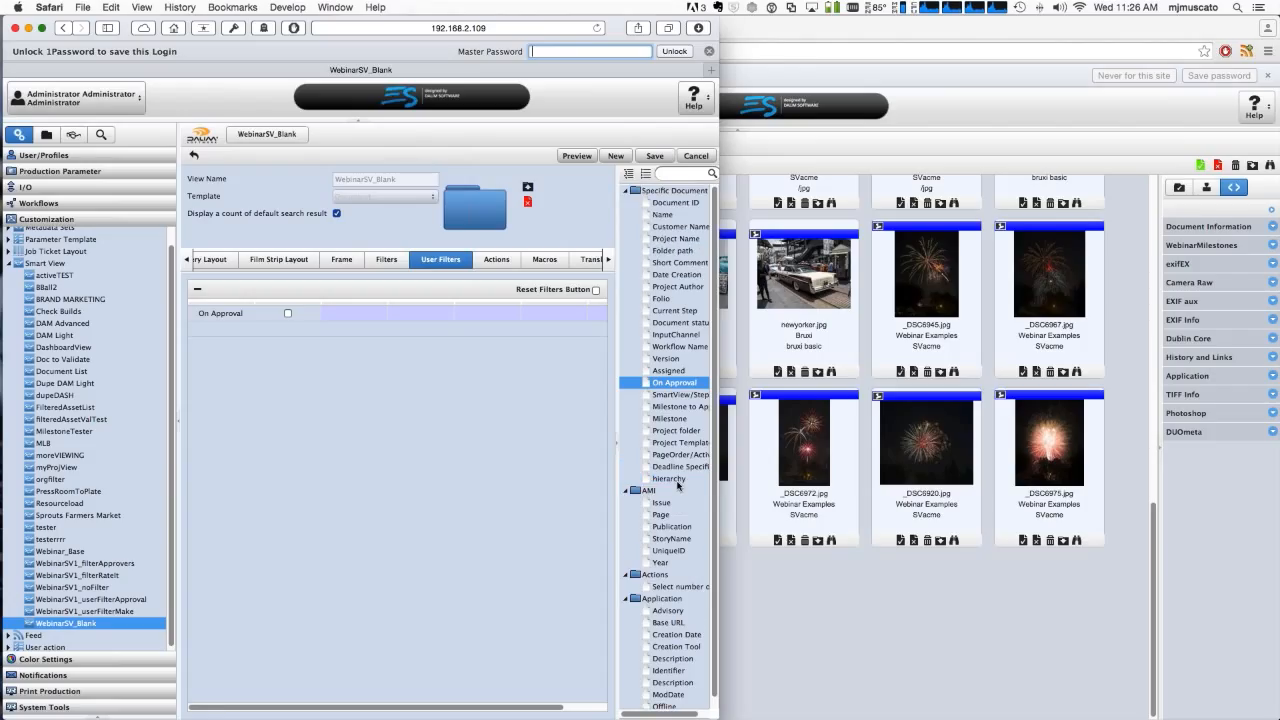
click(687, 173)
text(hier)
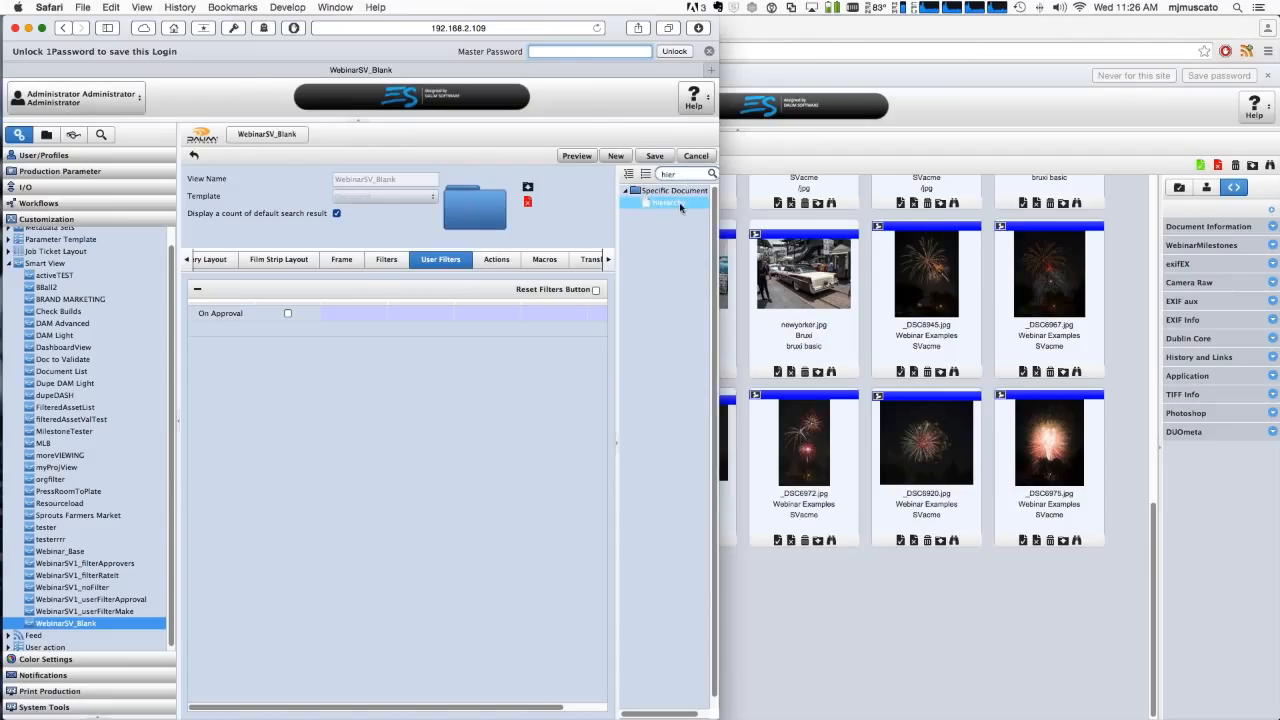
drag(680, 207, 290, 400)
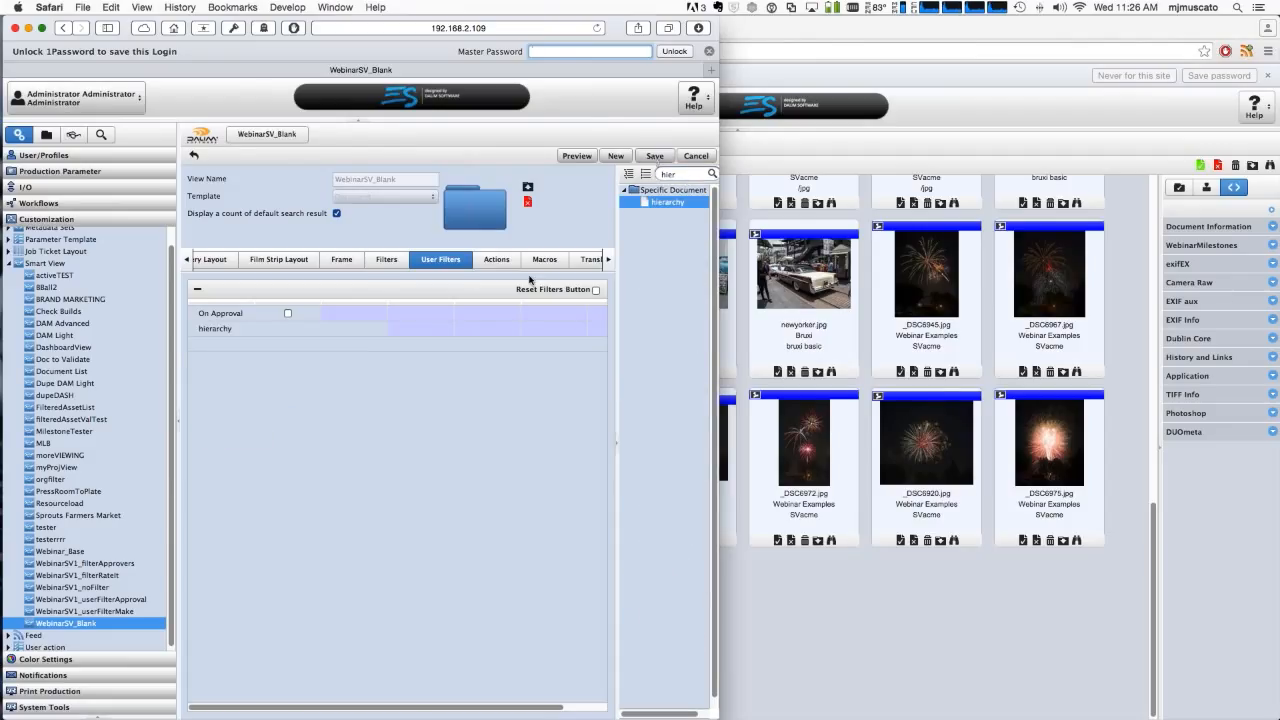
click(654, 157)
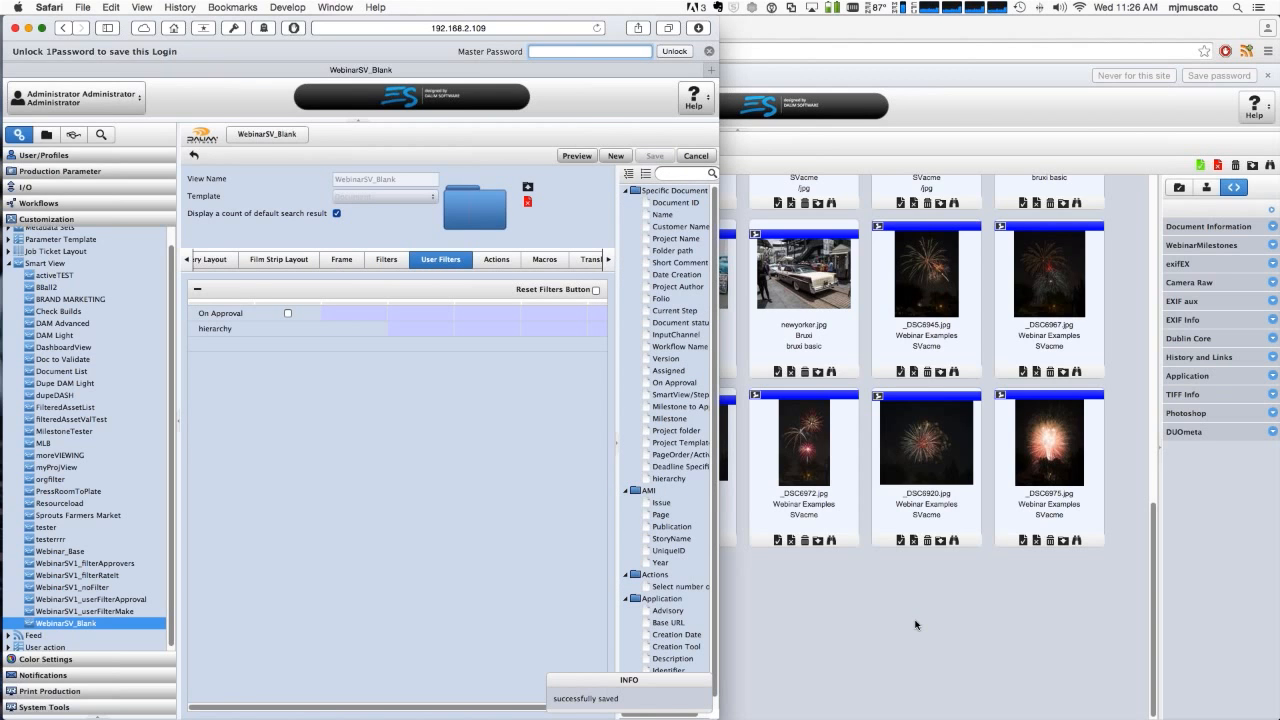
Reload WebinarSV_Blank in Chrome and examine its gallery and the new user filter fields
click(915, 625)
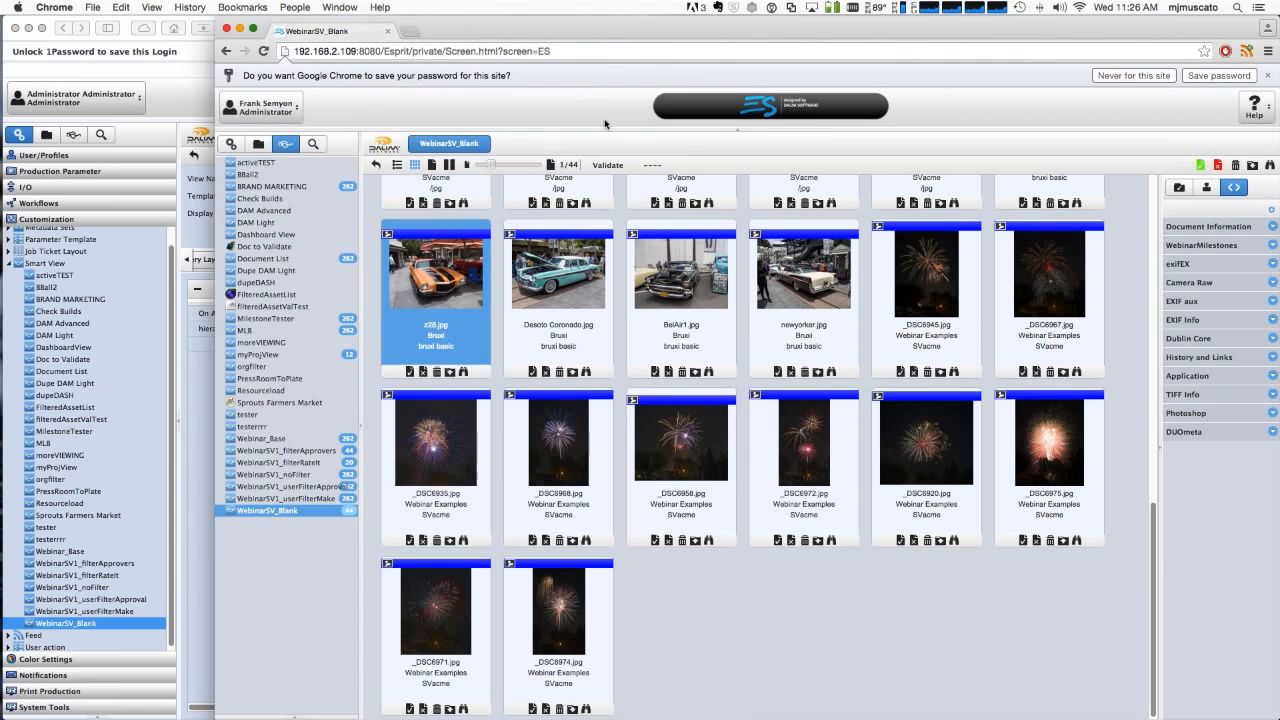
click(265, 512)
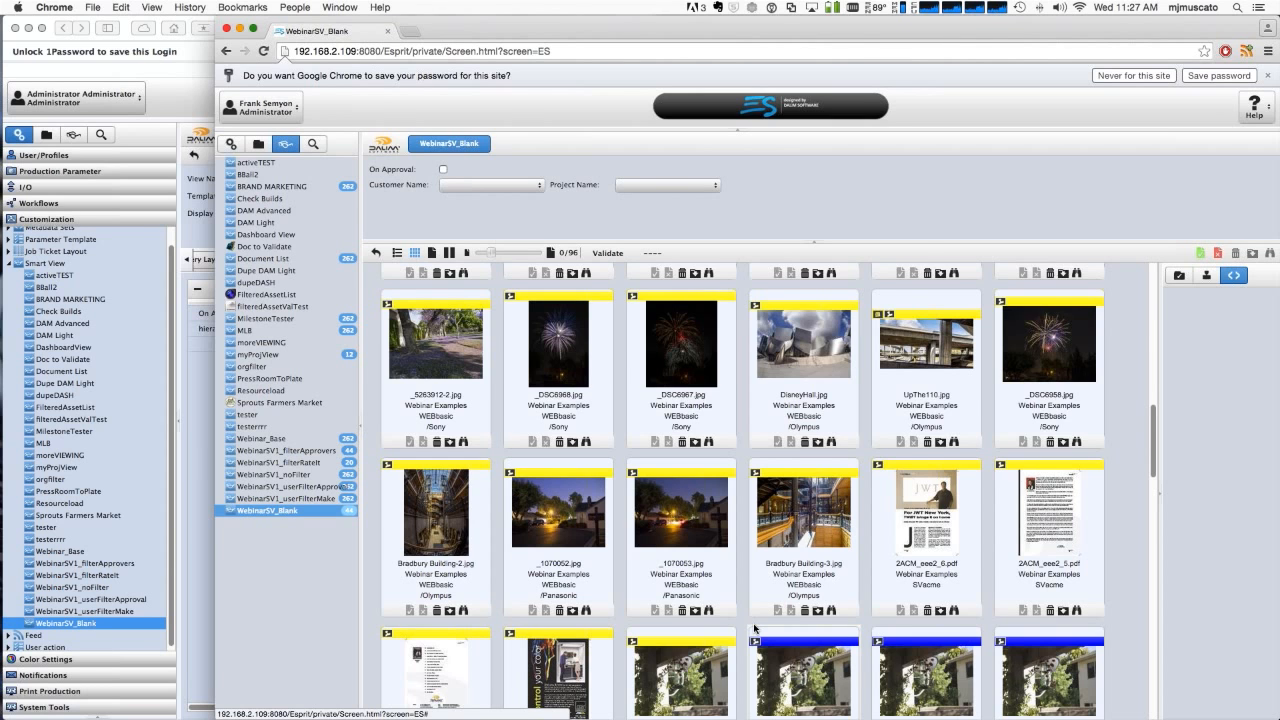
scroll(645, 436, up, 10)
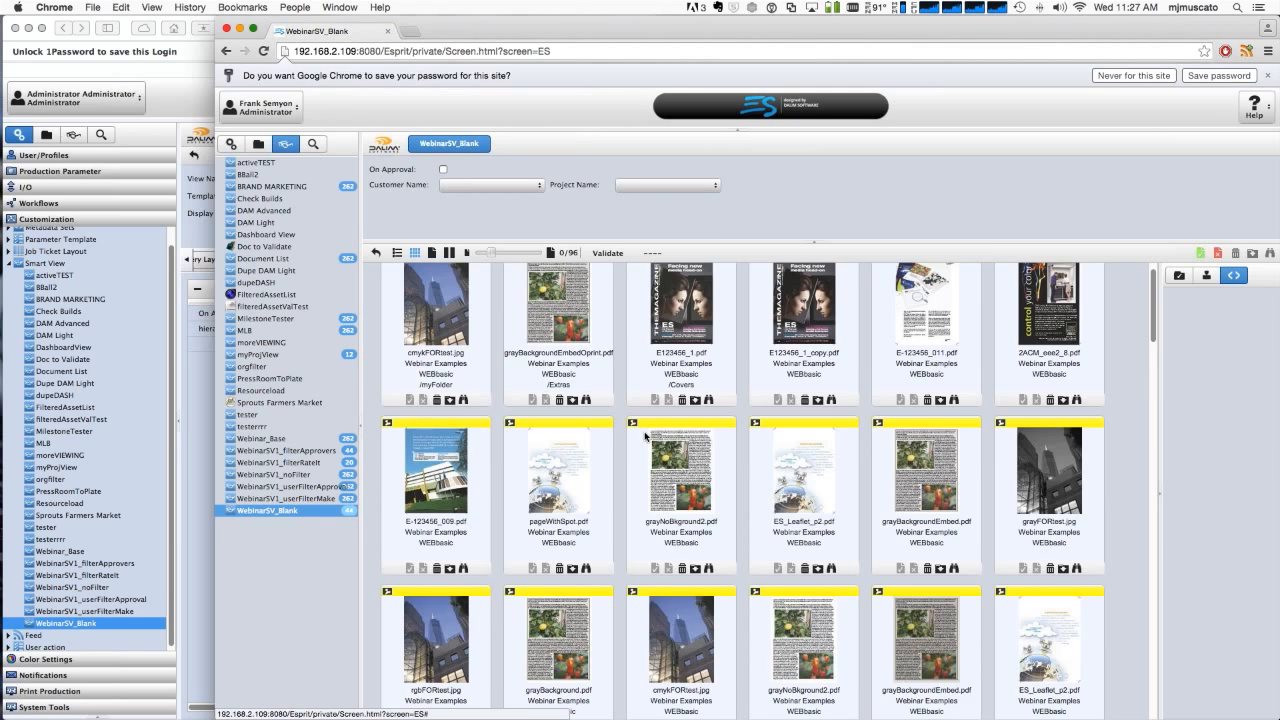
Filter the gallery to On Approval documents of the customer Webinar Examples and the project Job2
click(443, 169)
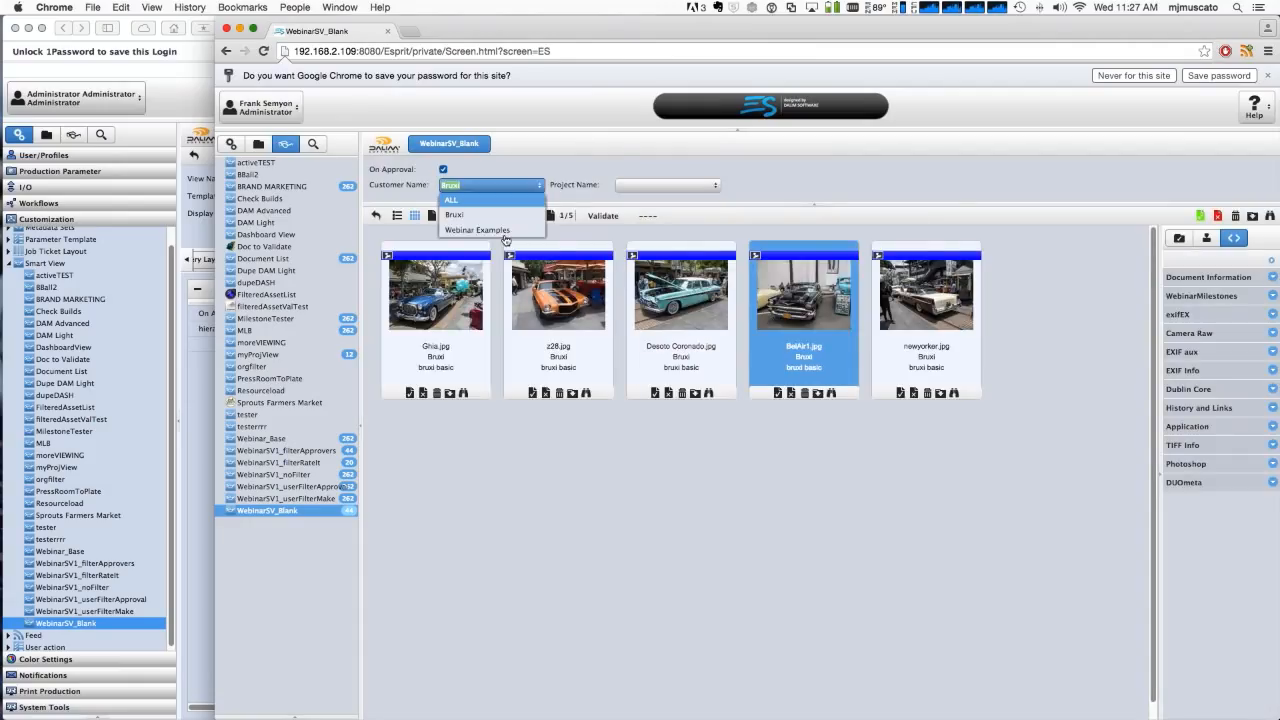
click(505, 231)
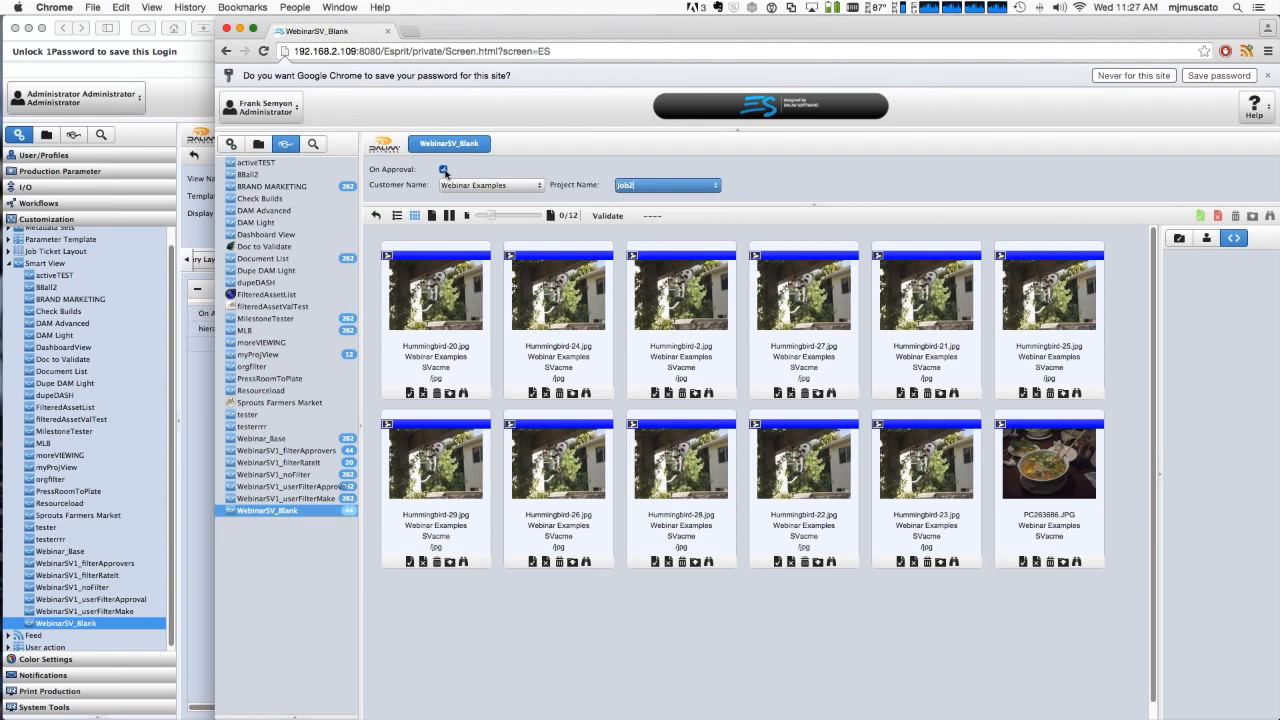
Turn off the On Approval user filter and compare the Job2 documents, selecting PC263687.JPG and Hummingbird-23.jpg
click(444, 170)
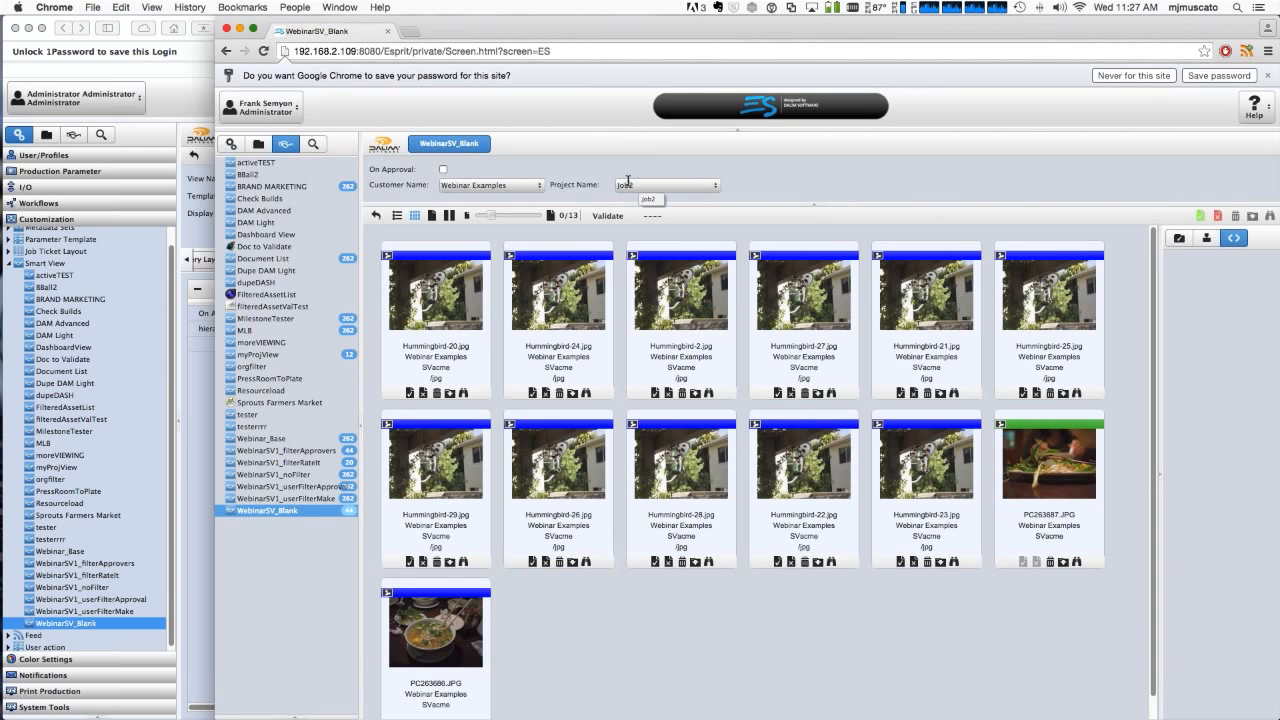
click(1036, 473)
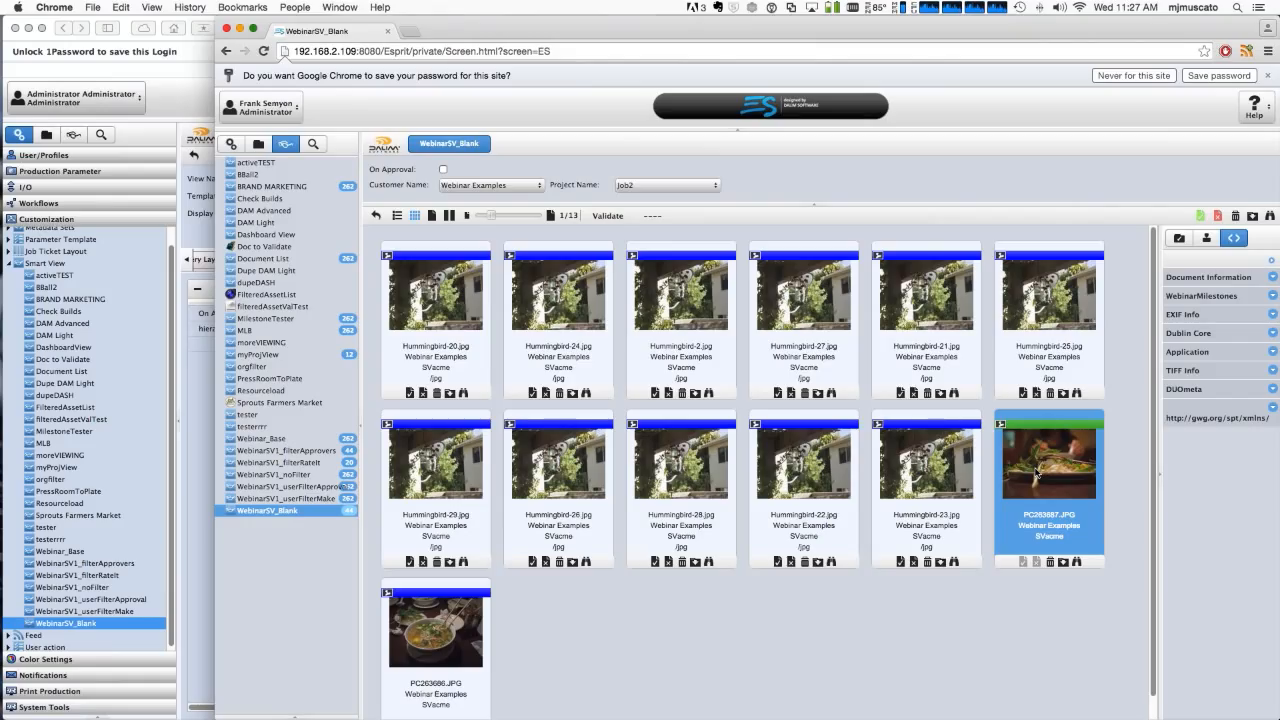
click(935, 486)
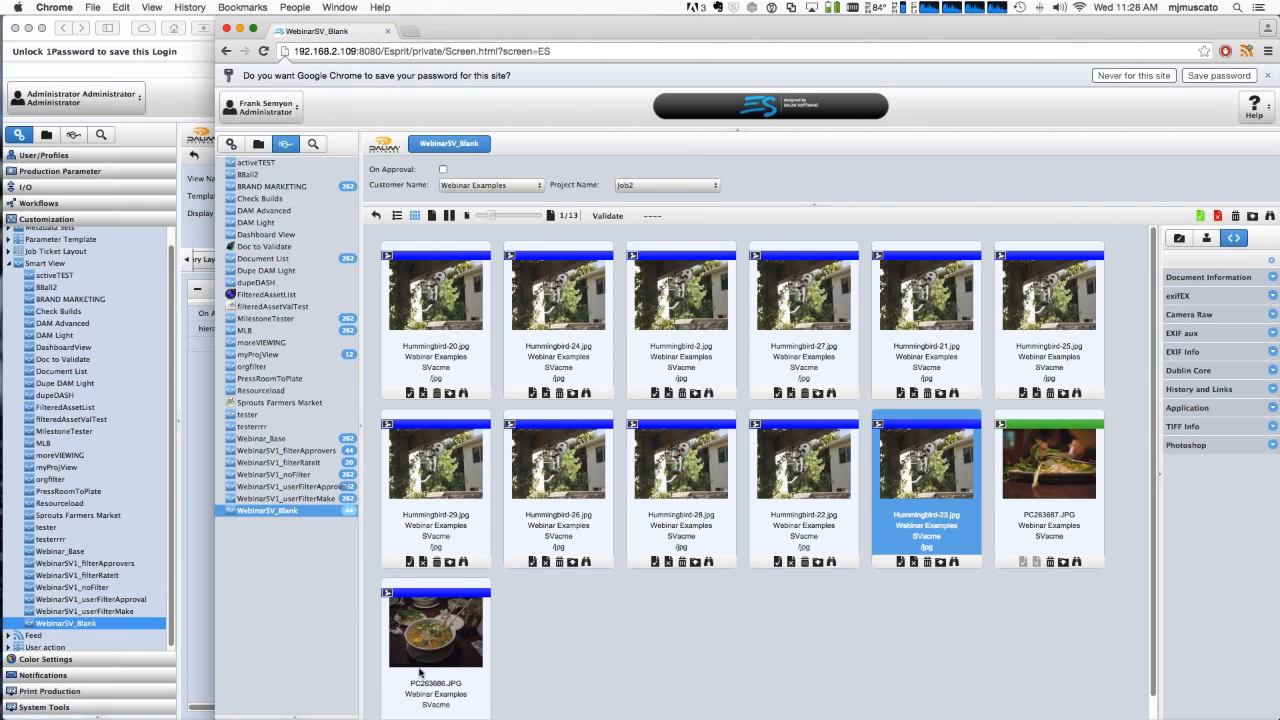
Open the WebinarSV1_userFilterMake smart view in Safari, examine its user filters, and locate the Make field under TIFF Info
click(202, 538)
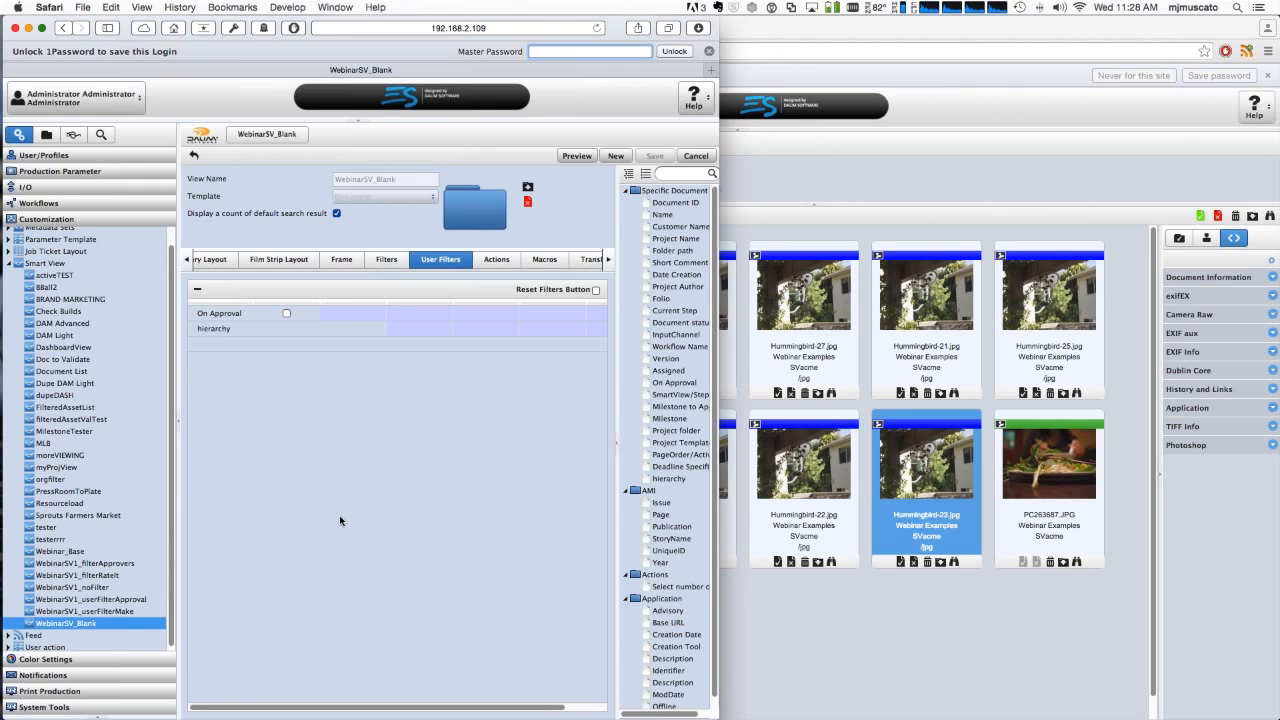
click(111, 613)
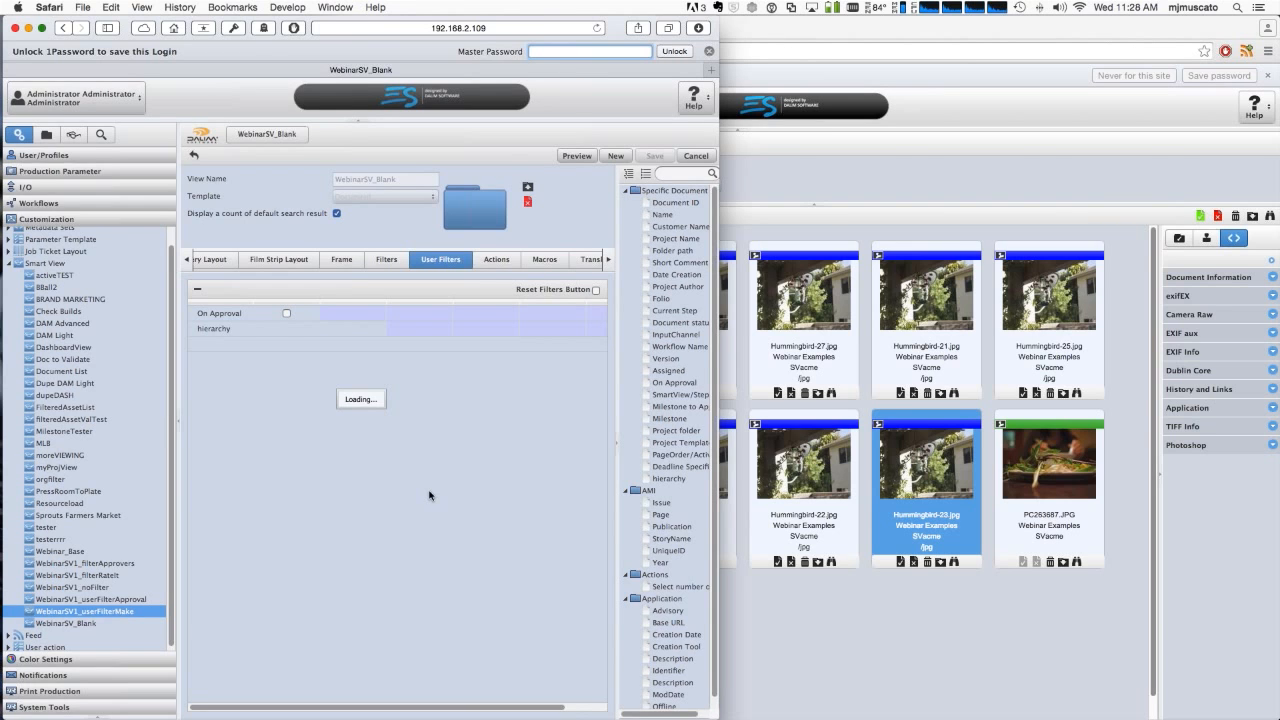
click(216, 334)
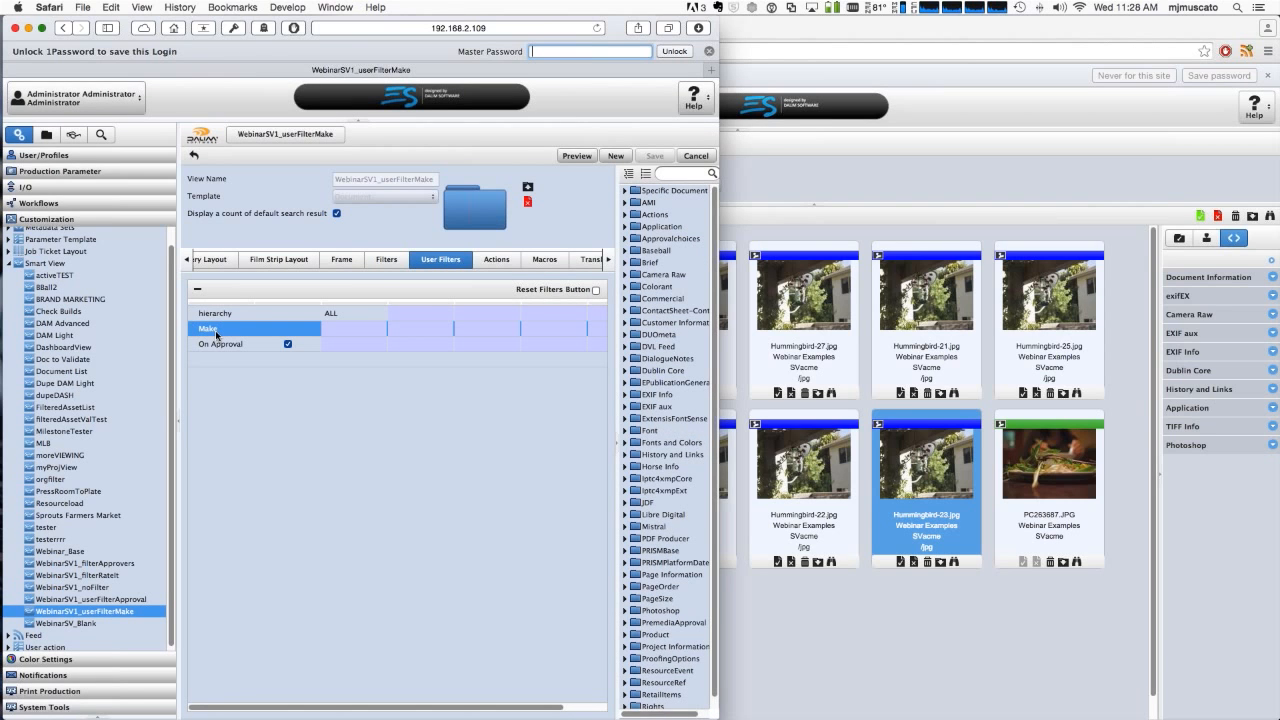
scroll(650, 450, down, 5)
click(660, 368)
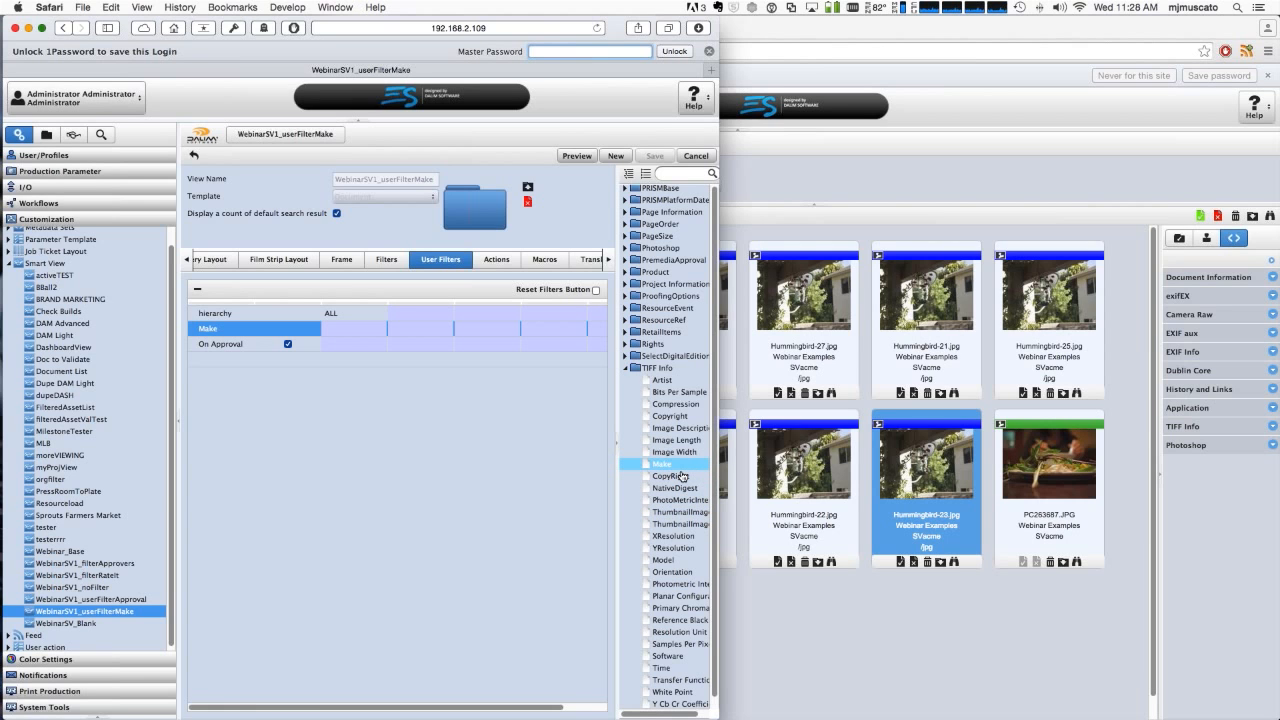
scroll(349, 334, right, 3)
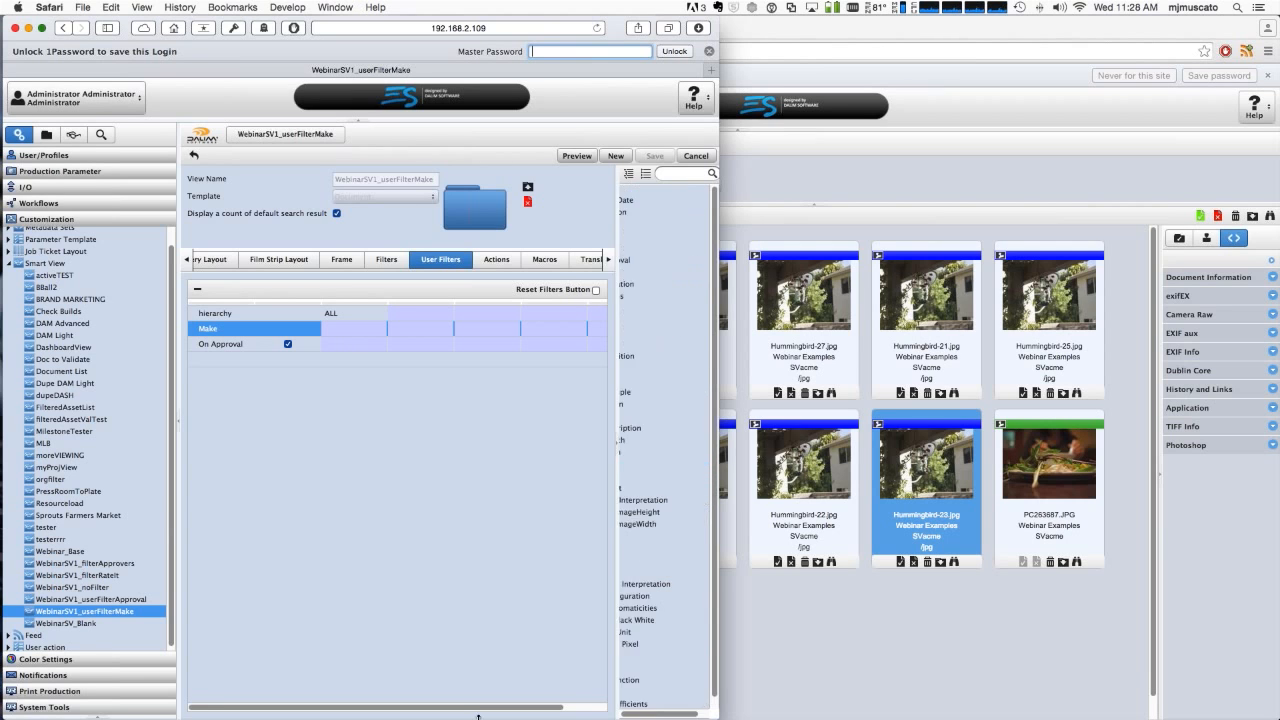
Review the user filter rows of WebinarSV1_userFilterMake, and open that smart view in Chrome
scroll(526, 712, right, 2)
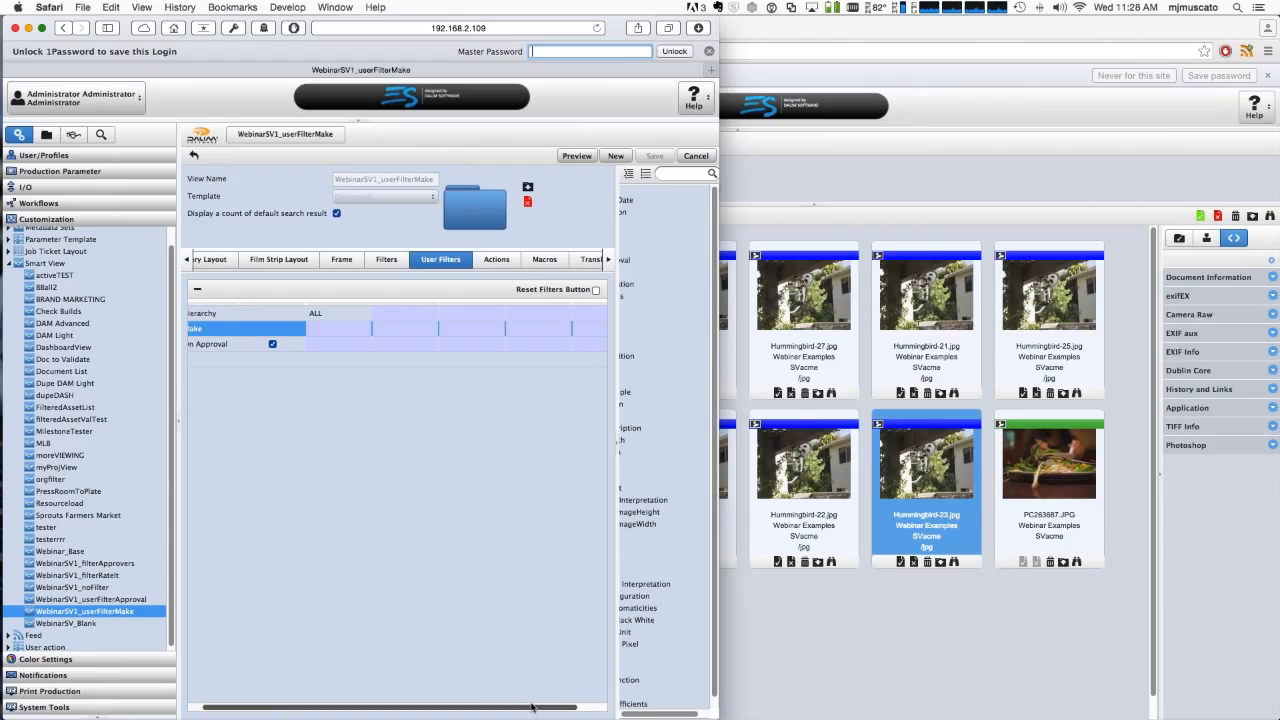
scroll(531, 707, left, 2)
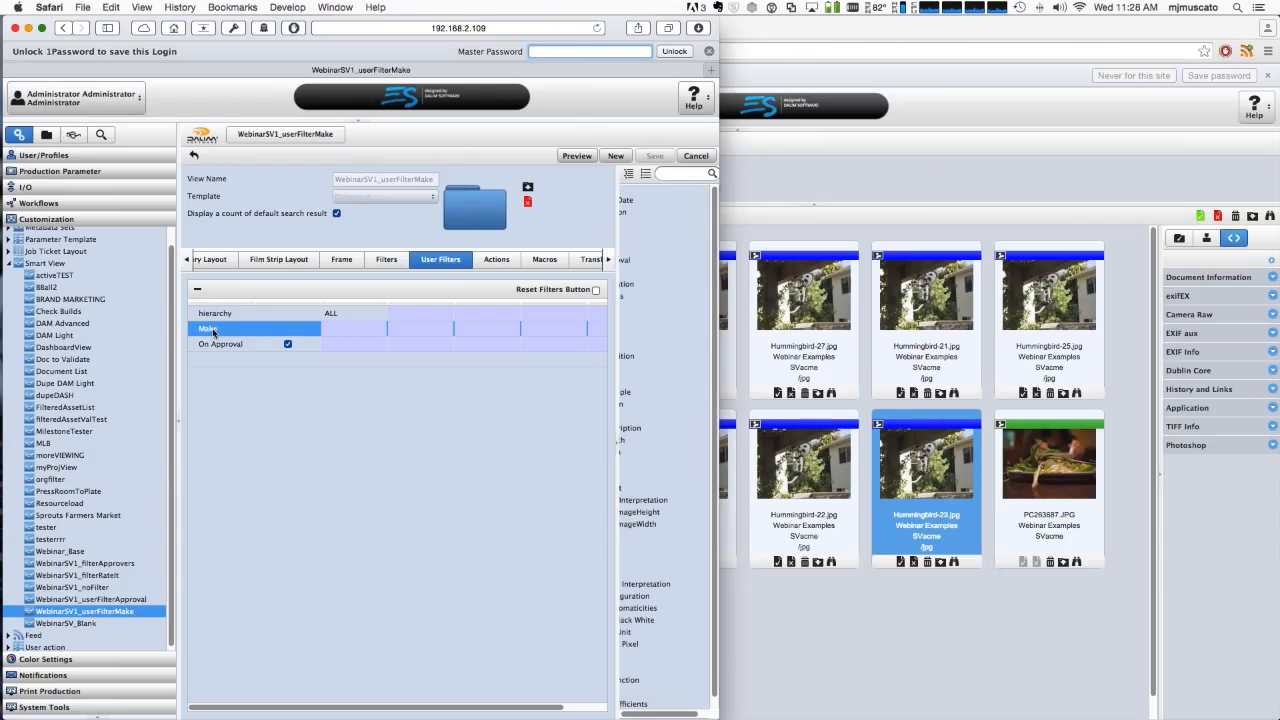
click(863, 635)
click(300, 498)
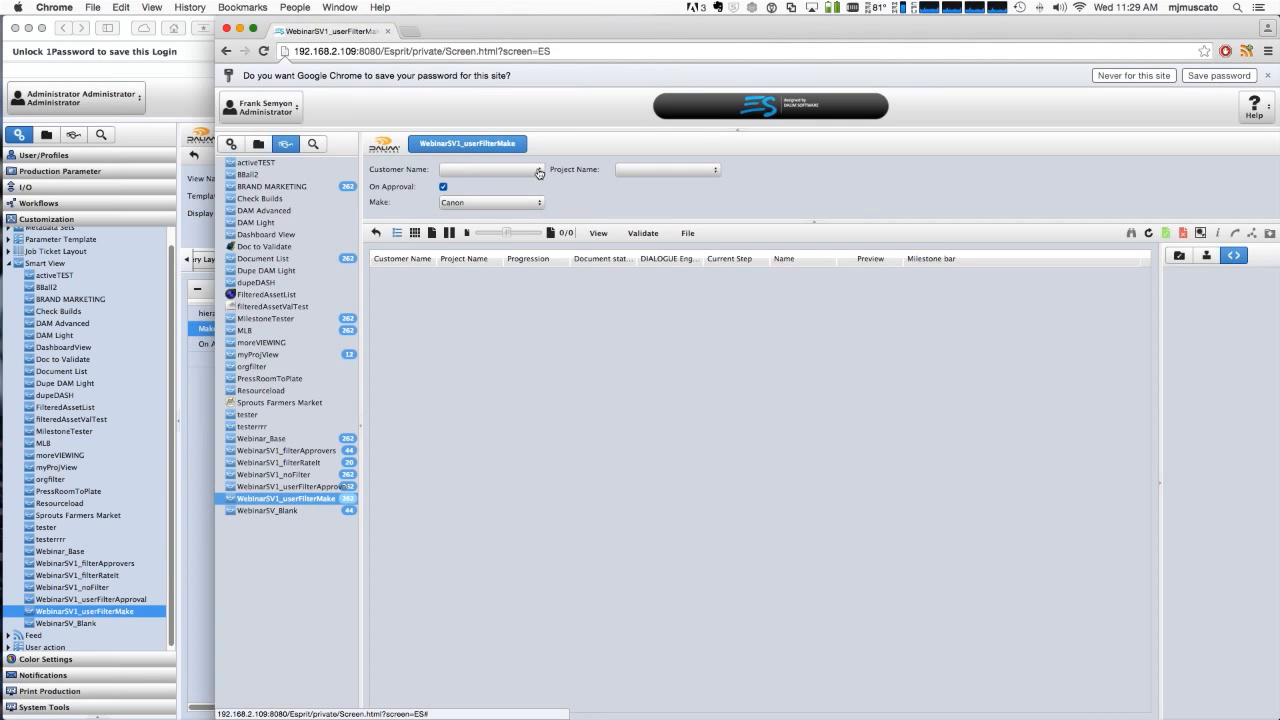
Set the customer and project filters to ALL, trying Make as Panasonic and as Olympus with On Approval turned off
click(539, 171)
click(537, 203)
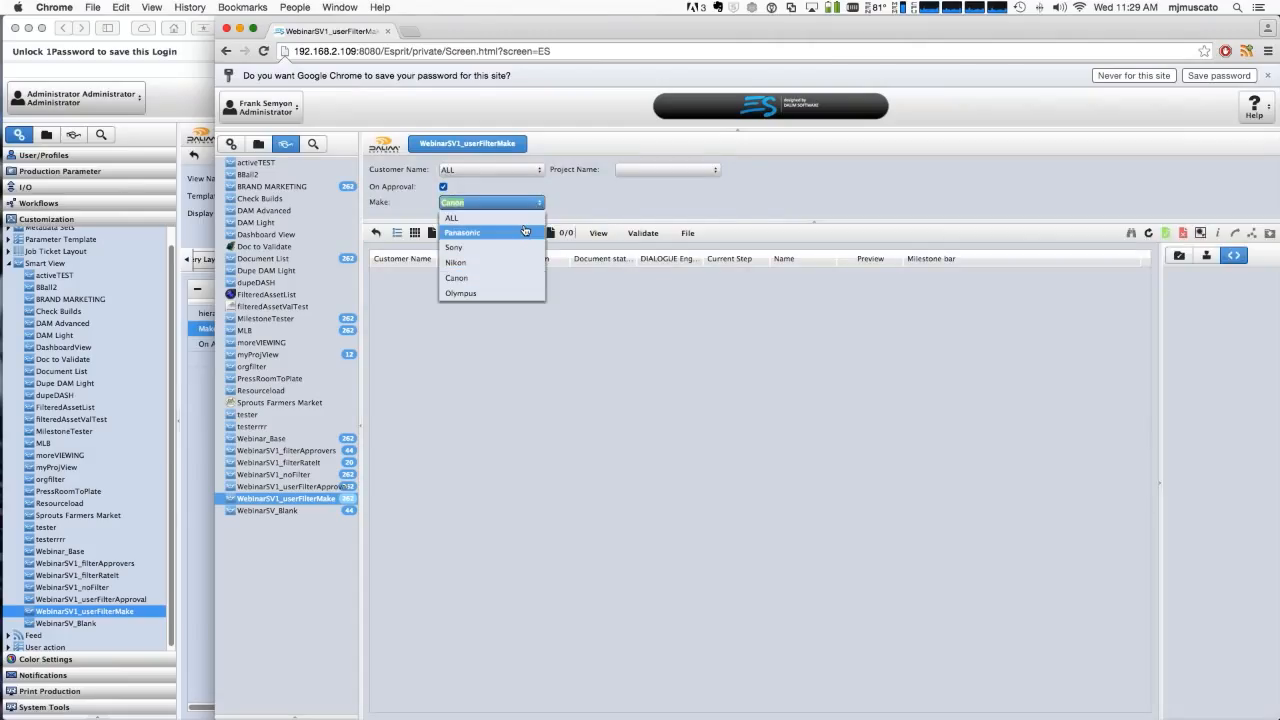
click(524, 231)
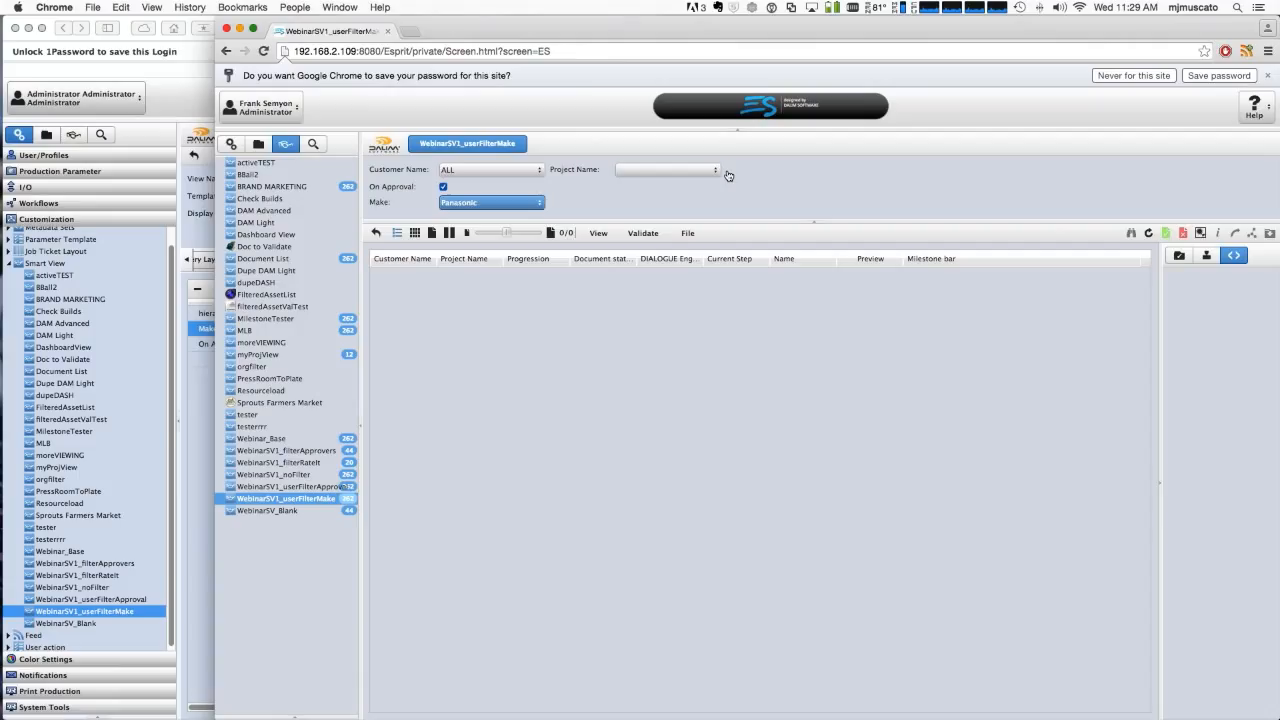
click(712, 172)
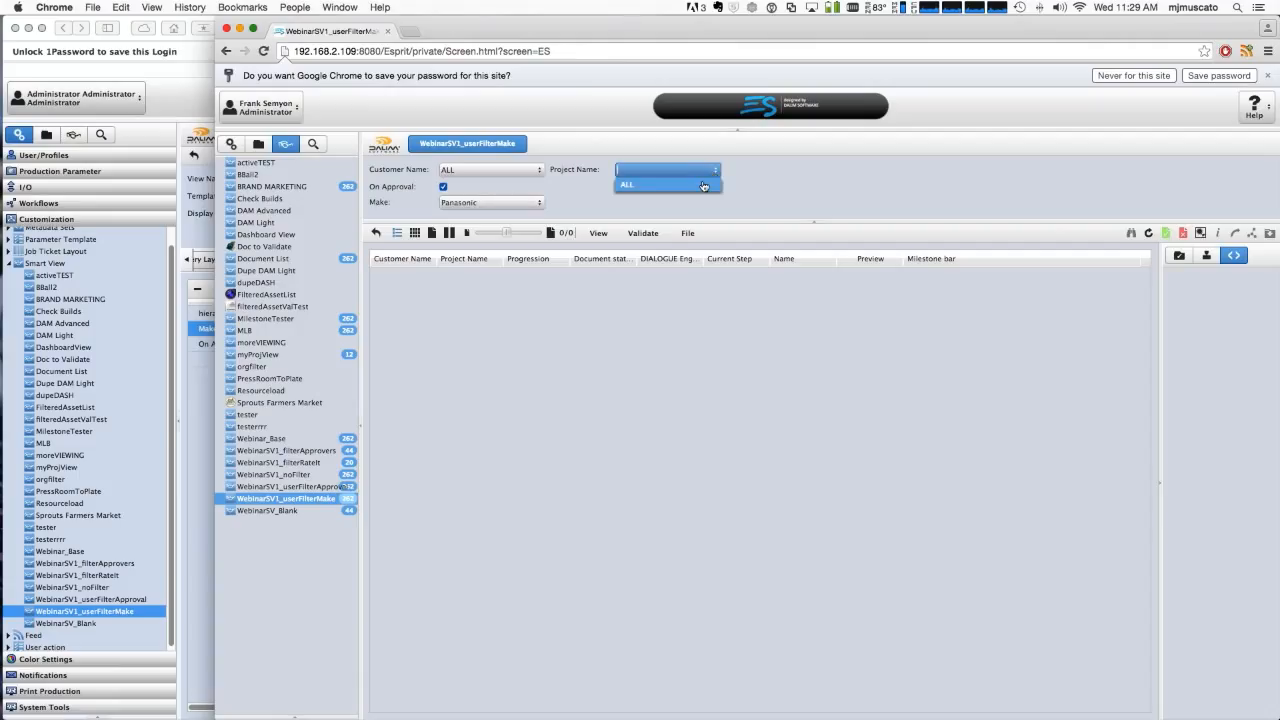
click(703, 185)
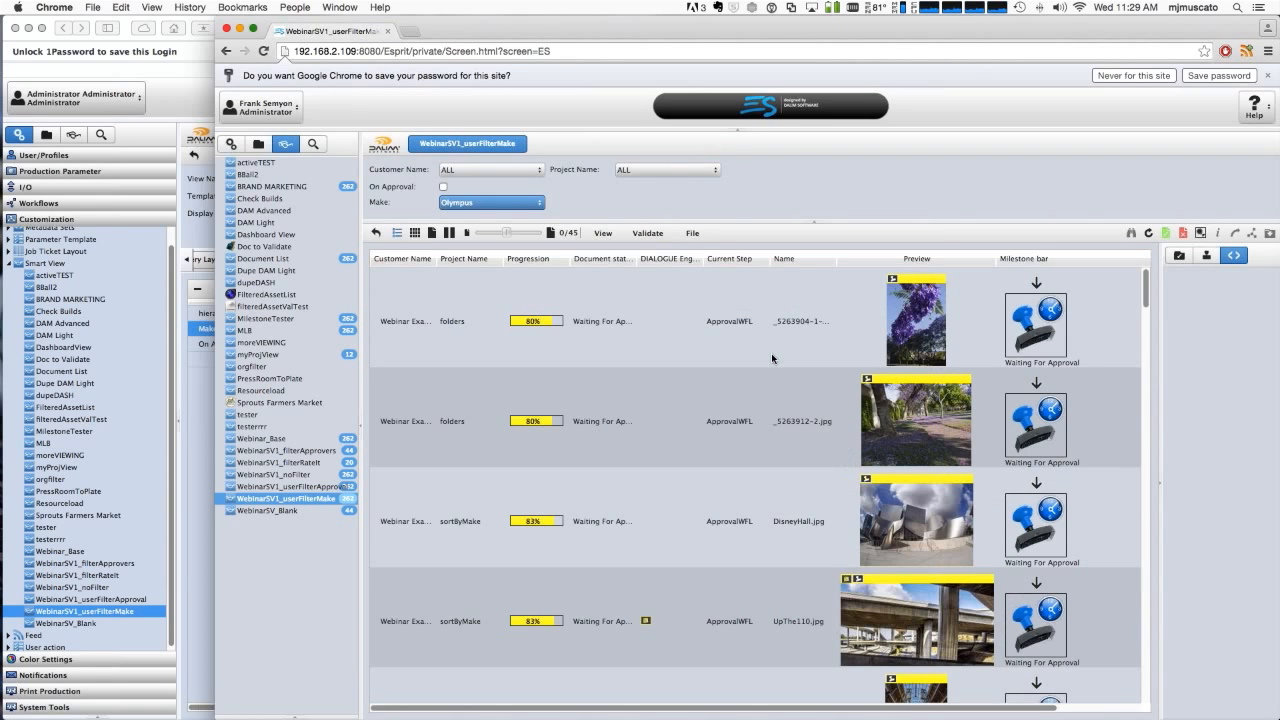
Check the Make of _5263912-2.jpg under TIFF Info, and filter the document list to Canon
click(497, 448)
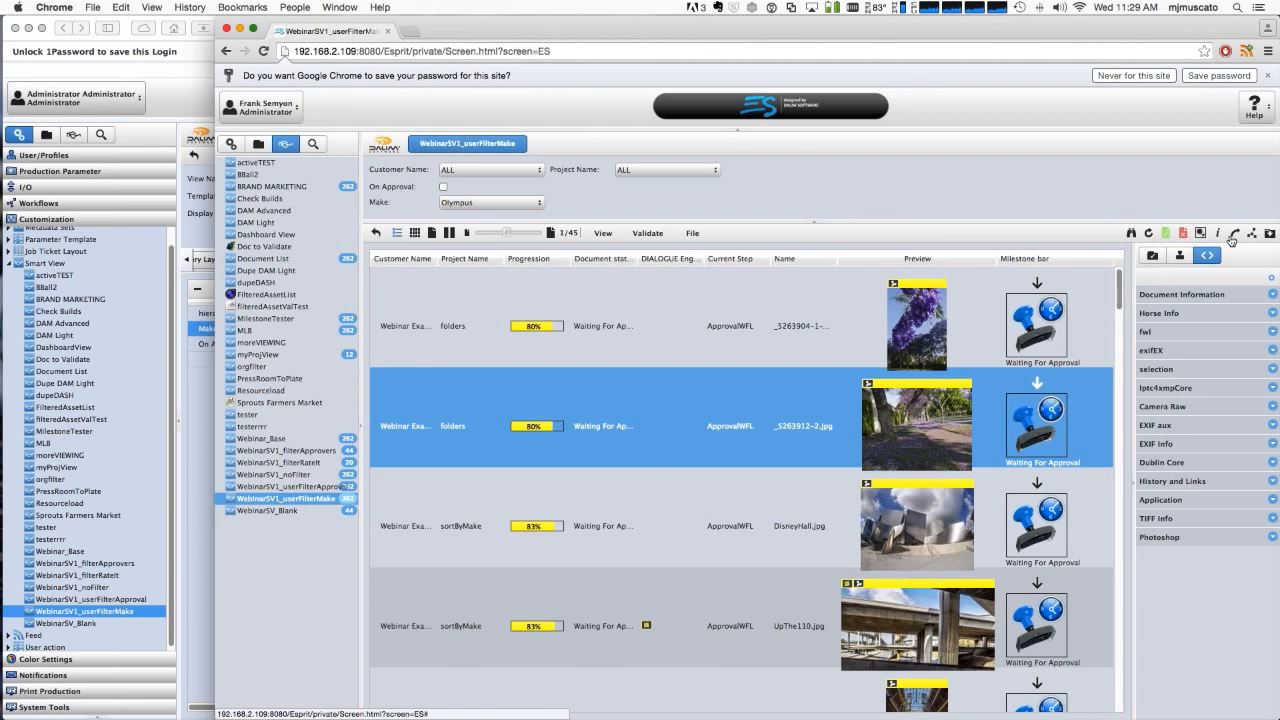
click(1168, 516)
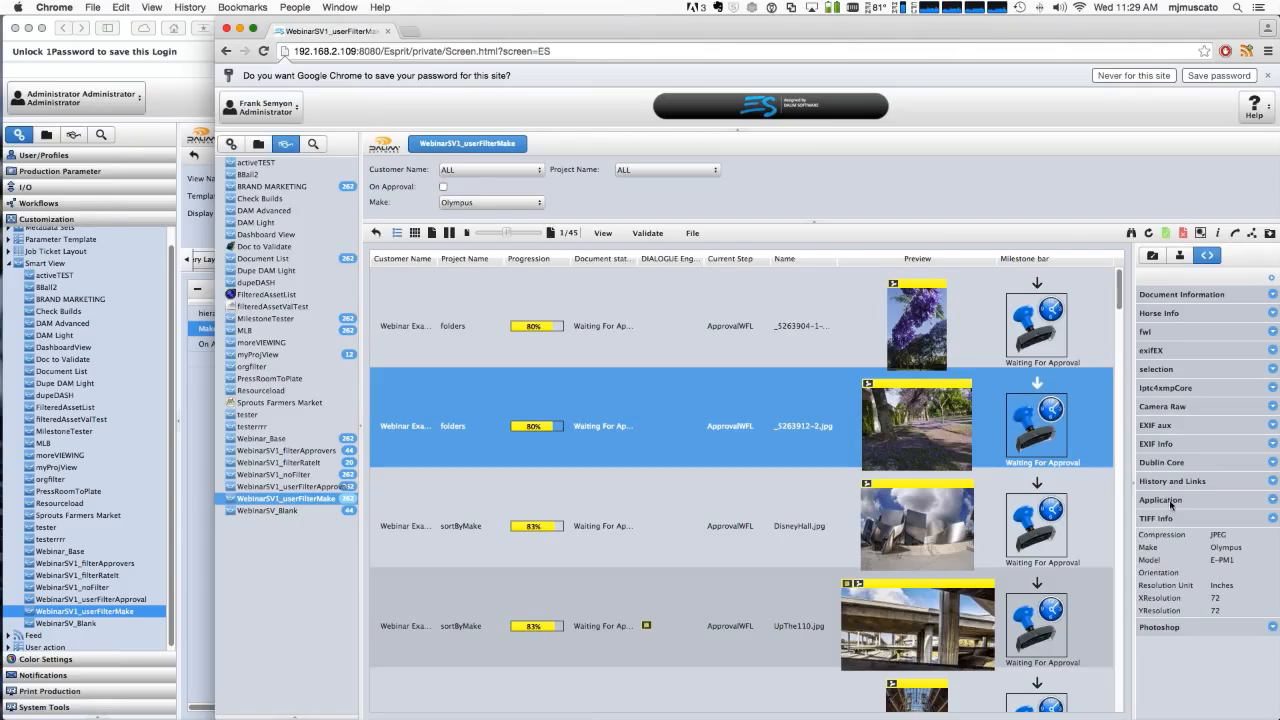
click(1227, 548)
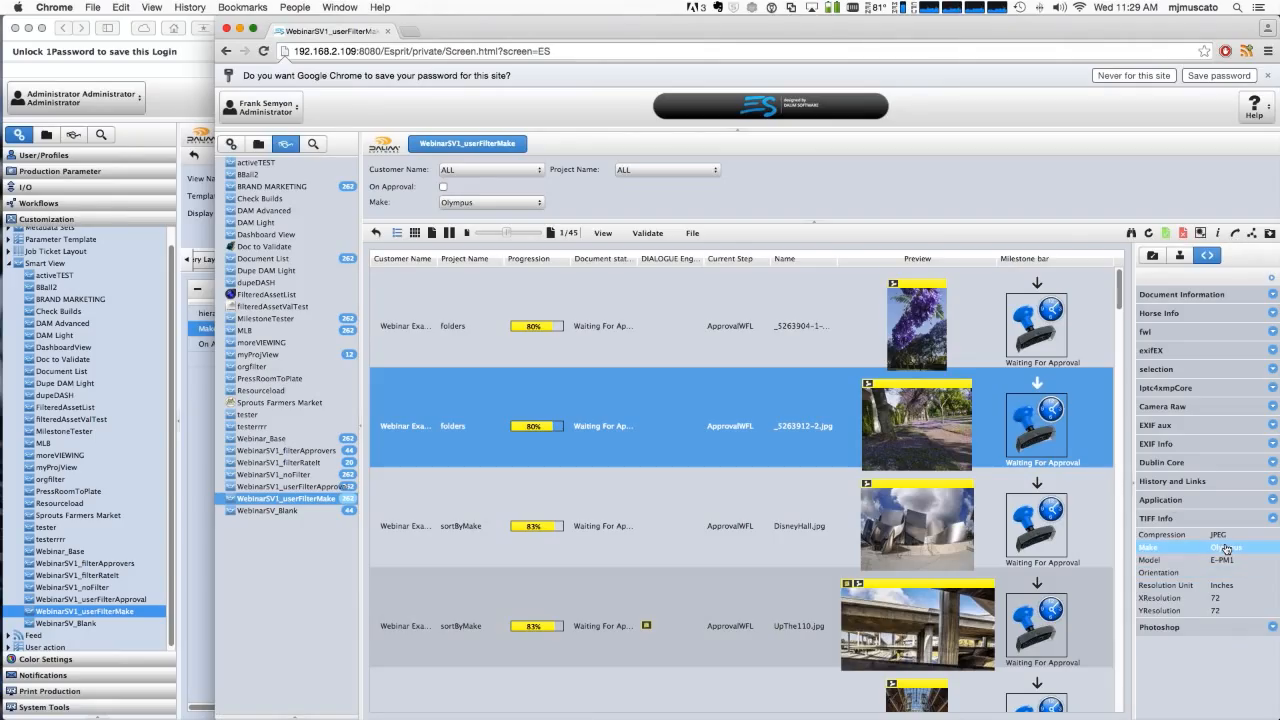
click(540, 204)
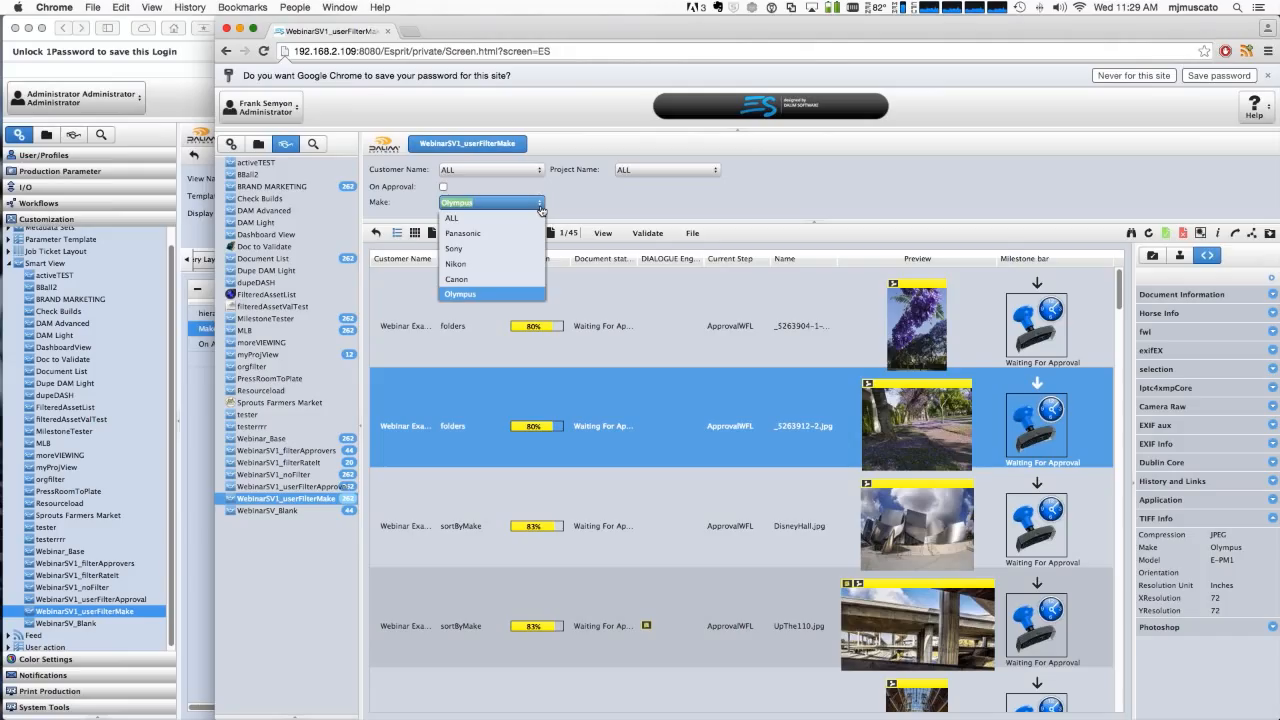
click(495, 279)
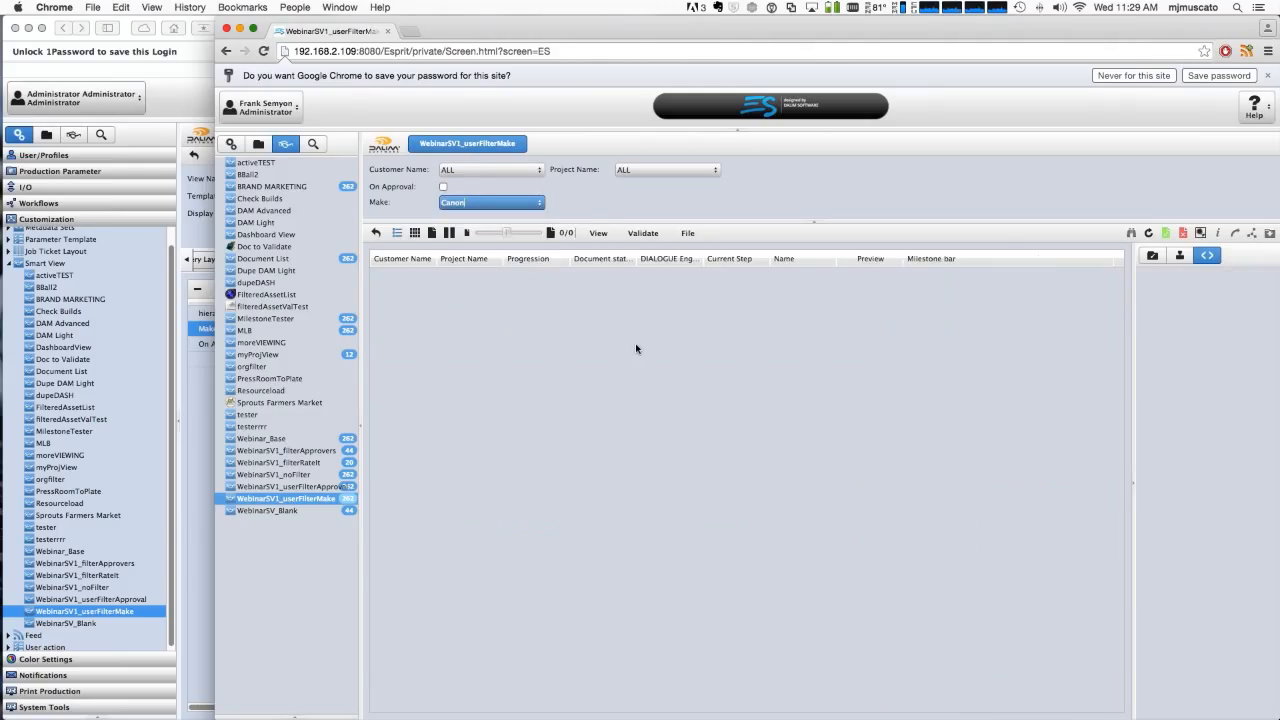
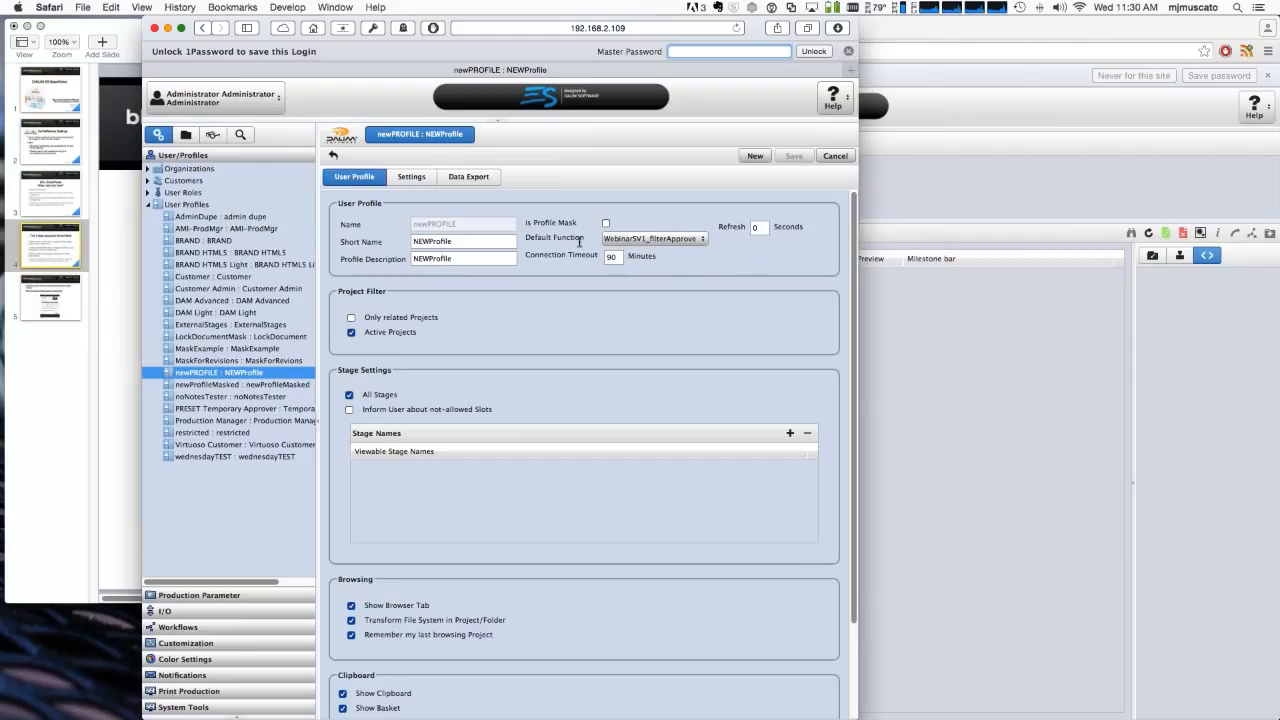
Set the Default Function of the newPROFILE user profile to WebinarSV1_filterApprovers and save the profile
click(703, 240)
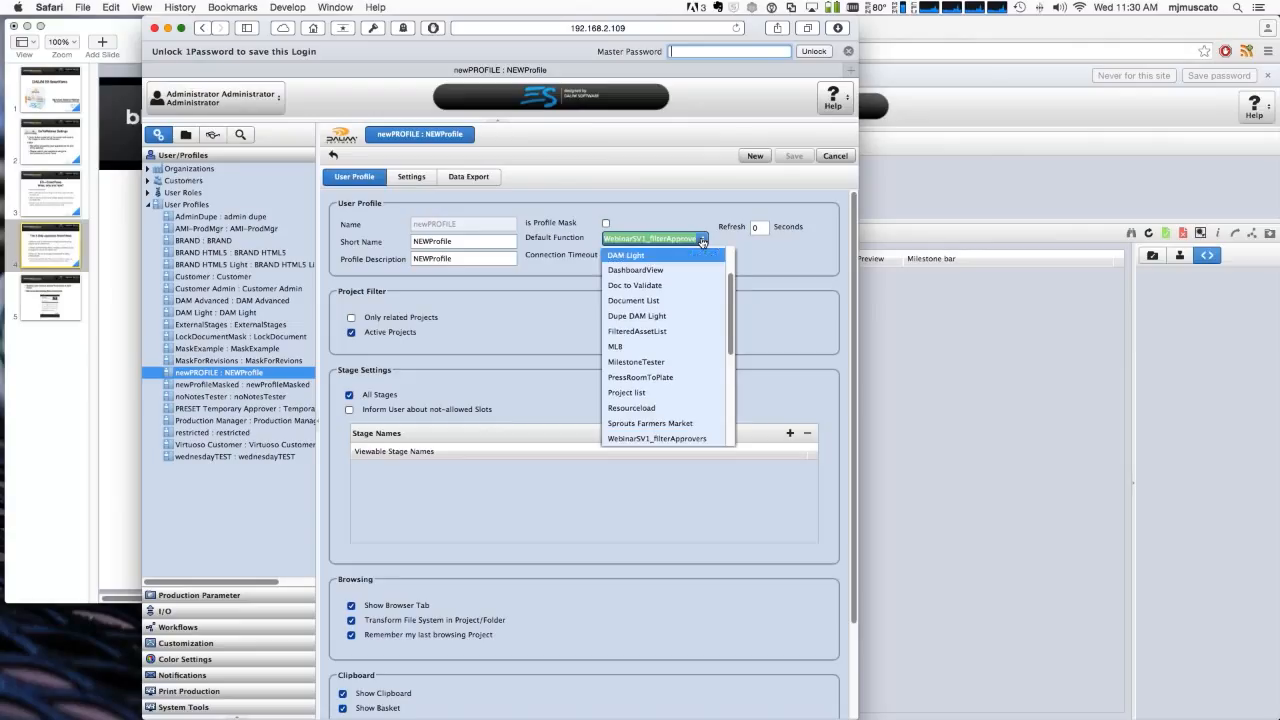
scroll(696, 410, down, 1)
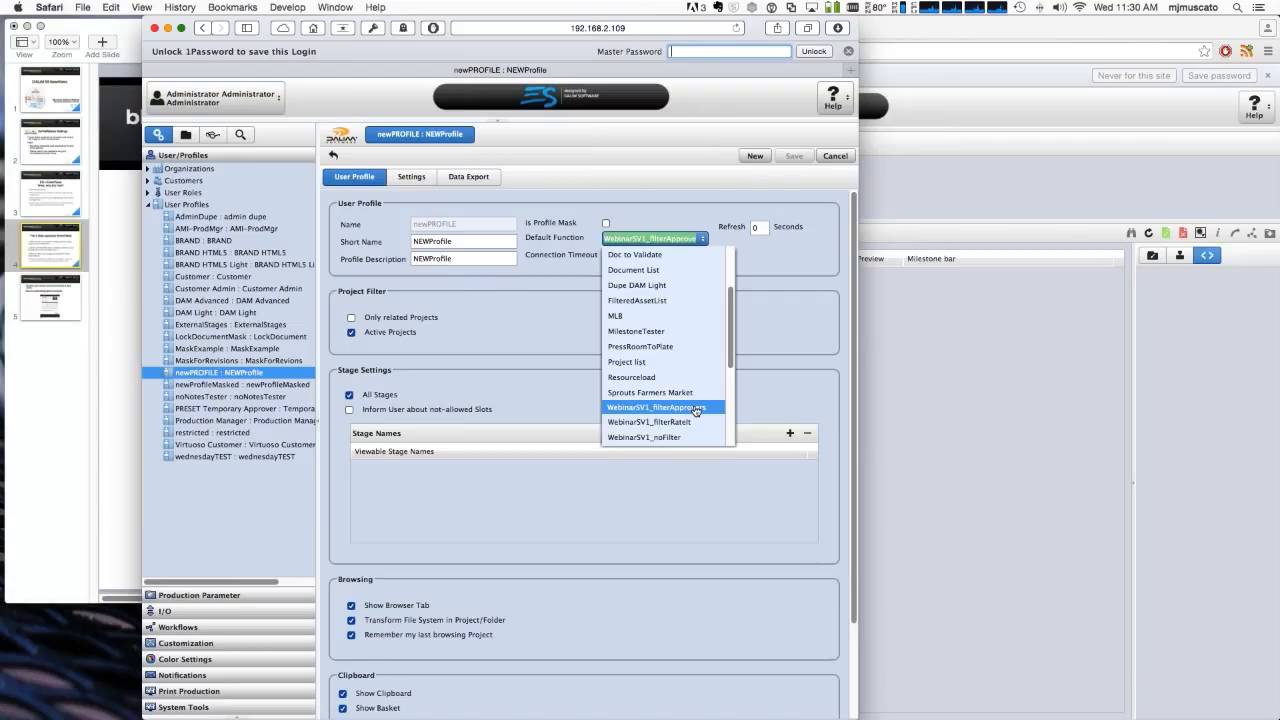
click(696, 408)
click(795, 157)
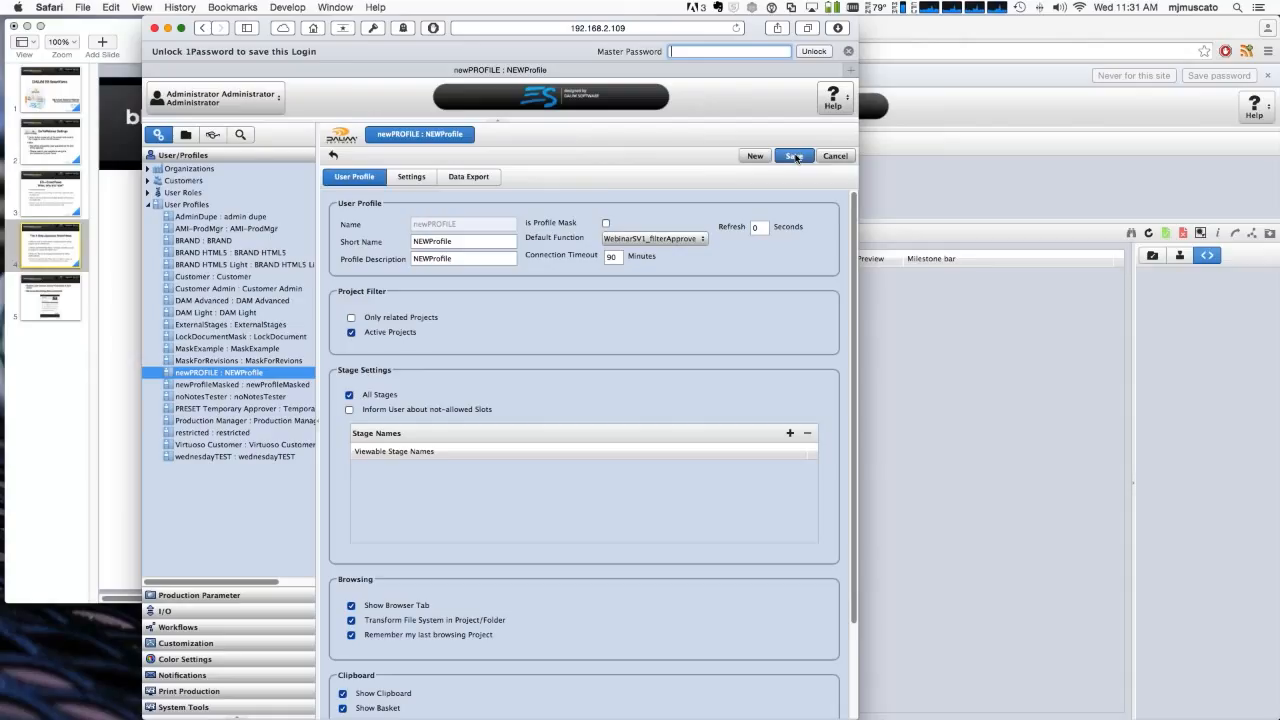
Sign out and sign back in to the administrator account with the saved account password, using the newPROFILE profile
click(279, 99)
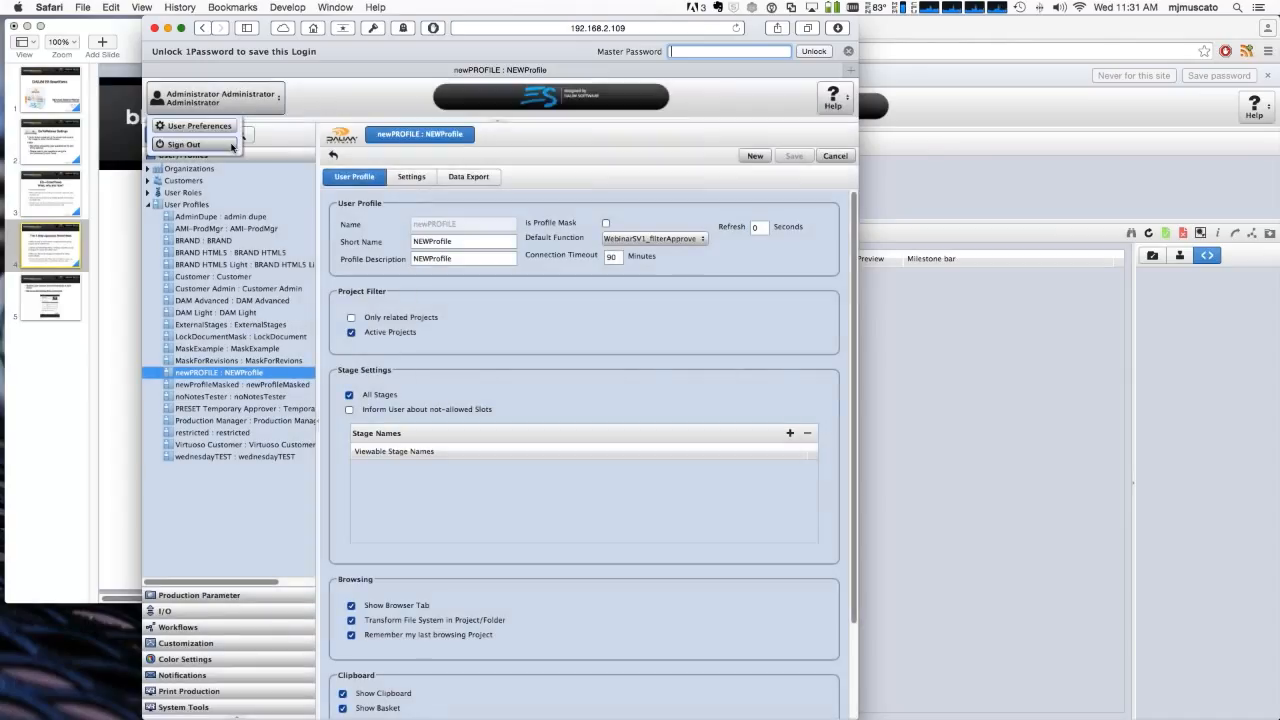
click(232, 146)
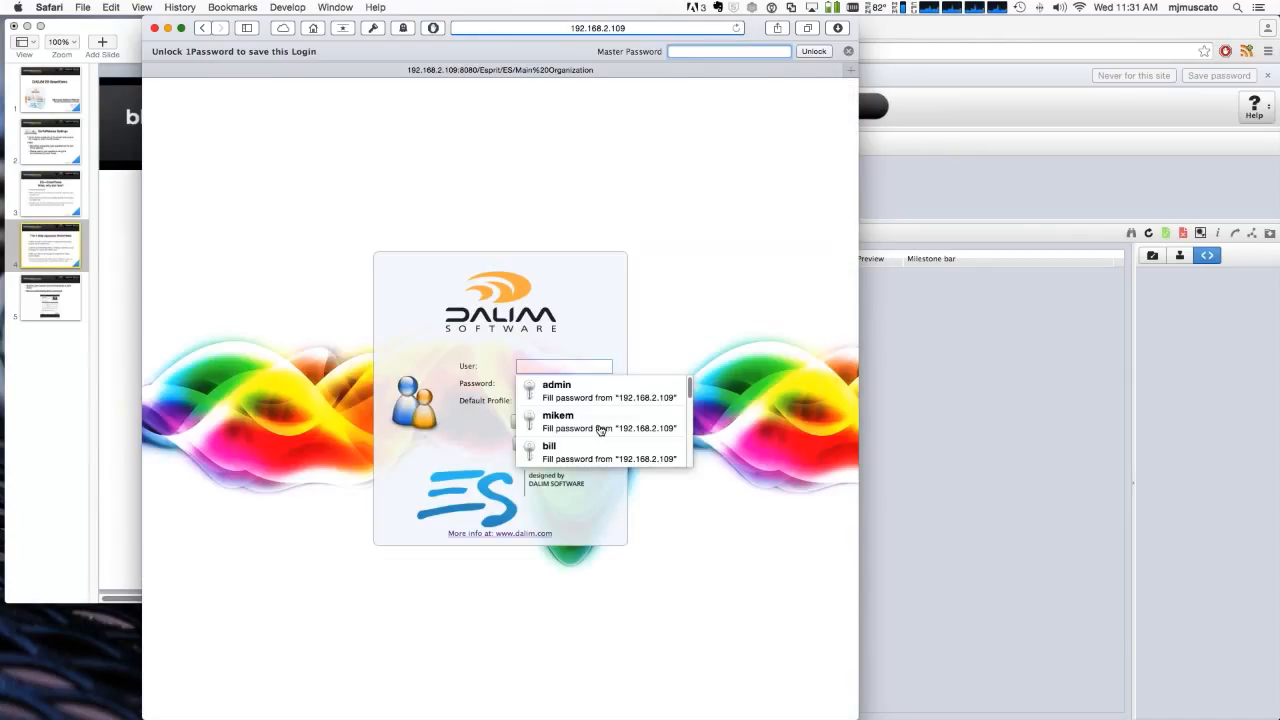
click(601, 430)
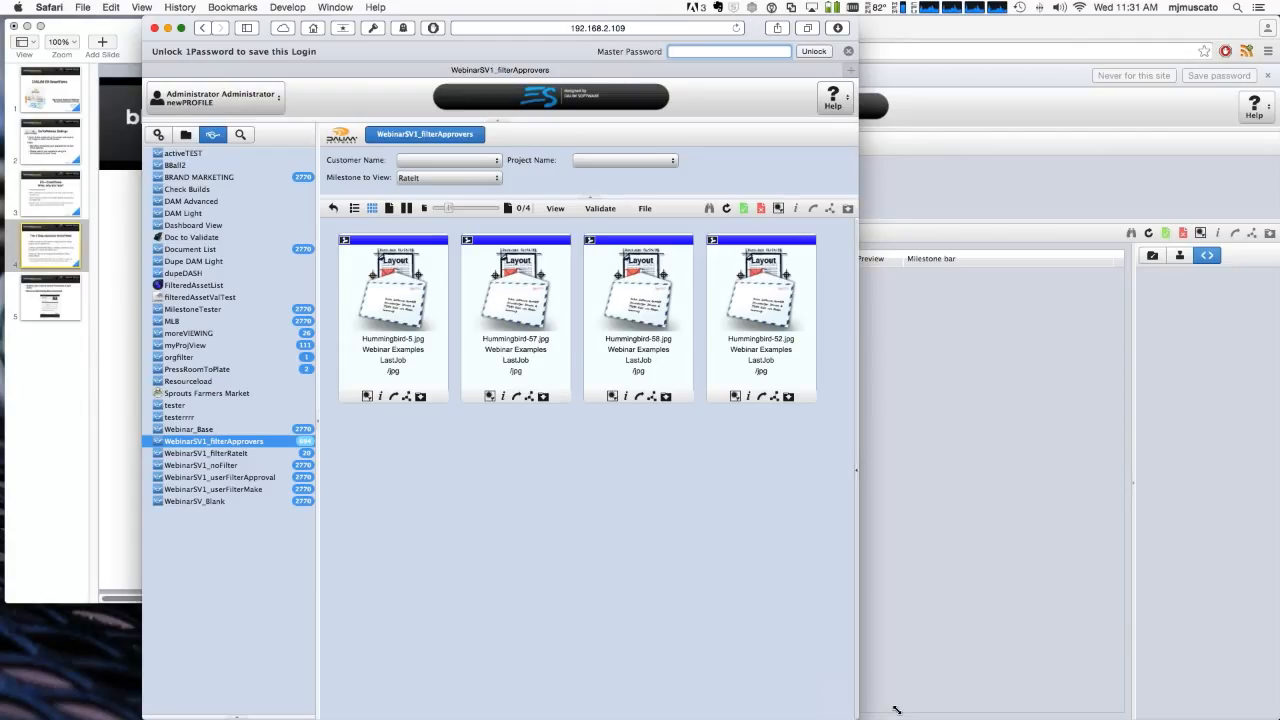
Widen the browser window and filter the WebinarSV1_filterApprovers gallery to the Received milestone
drag(896, 710, 909, 708)
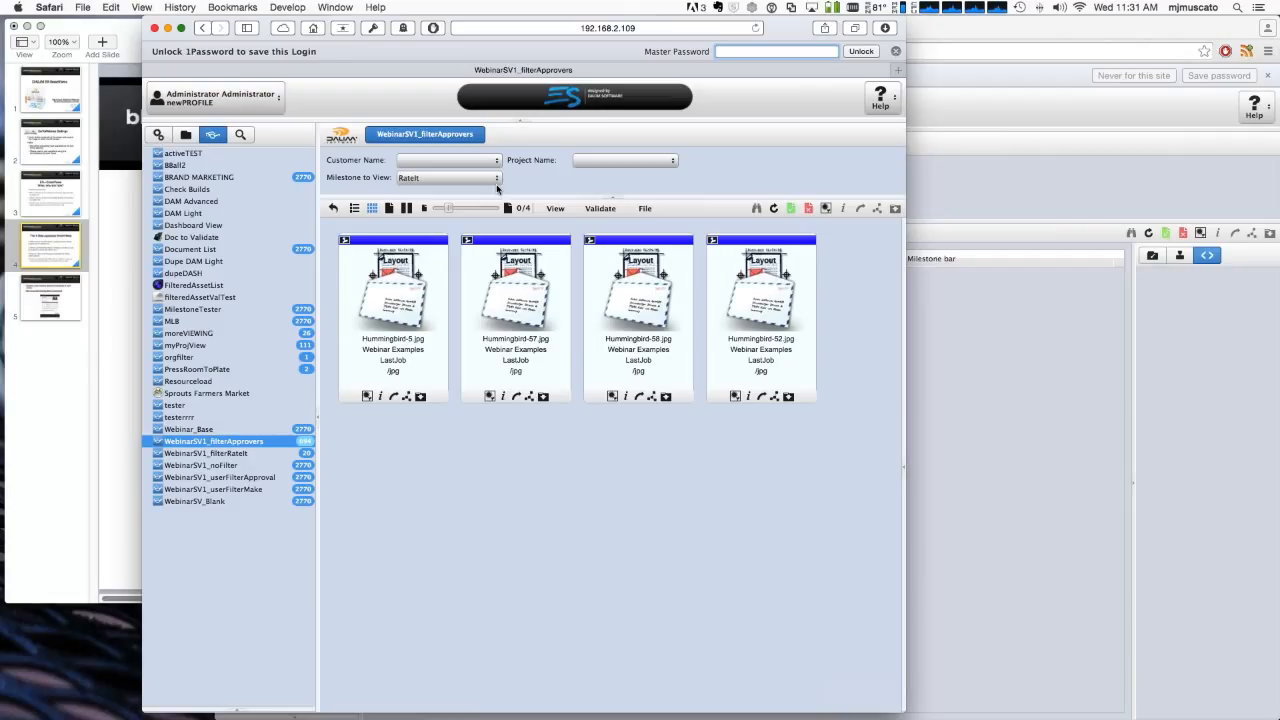
click(499, 180)
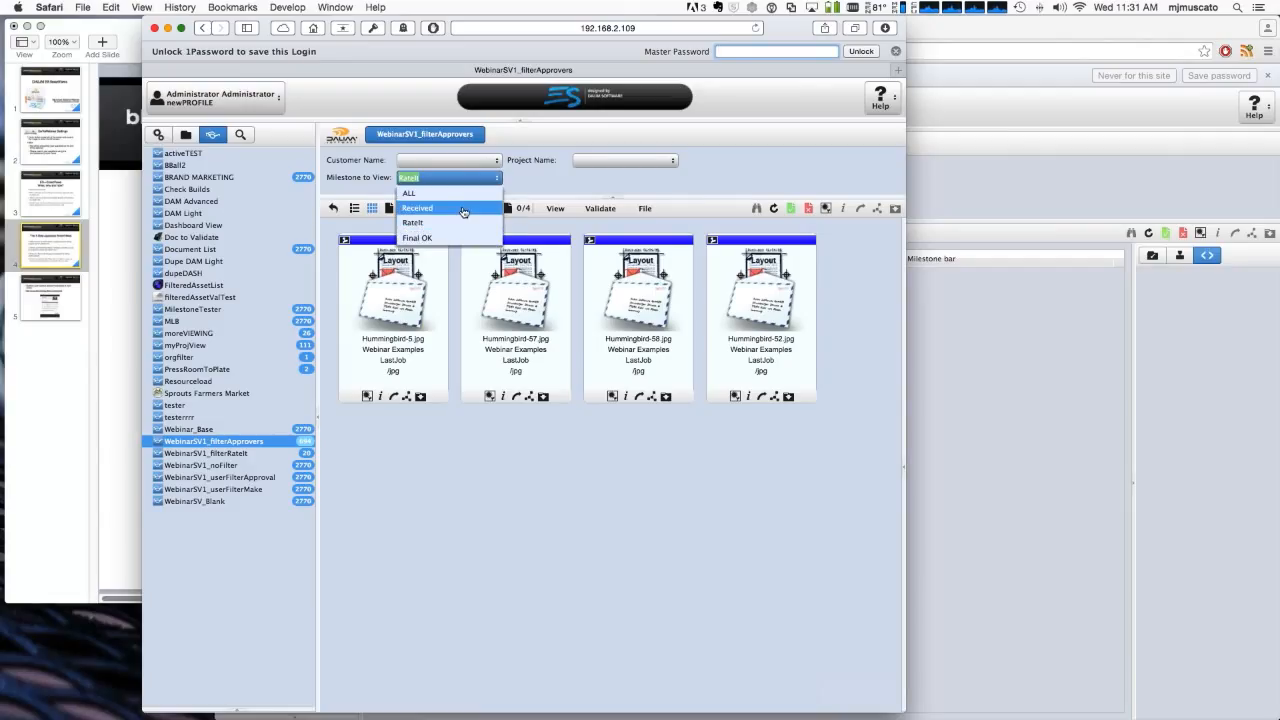
click(463, 210)
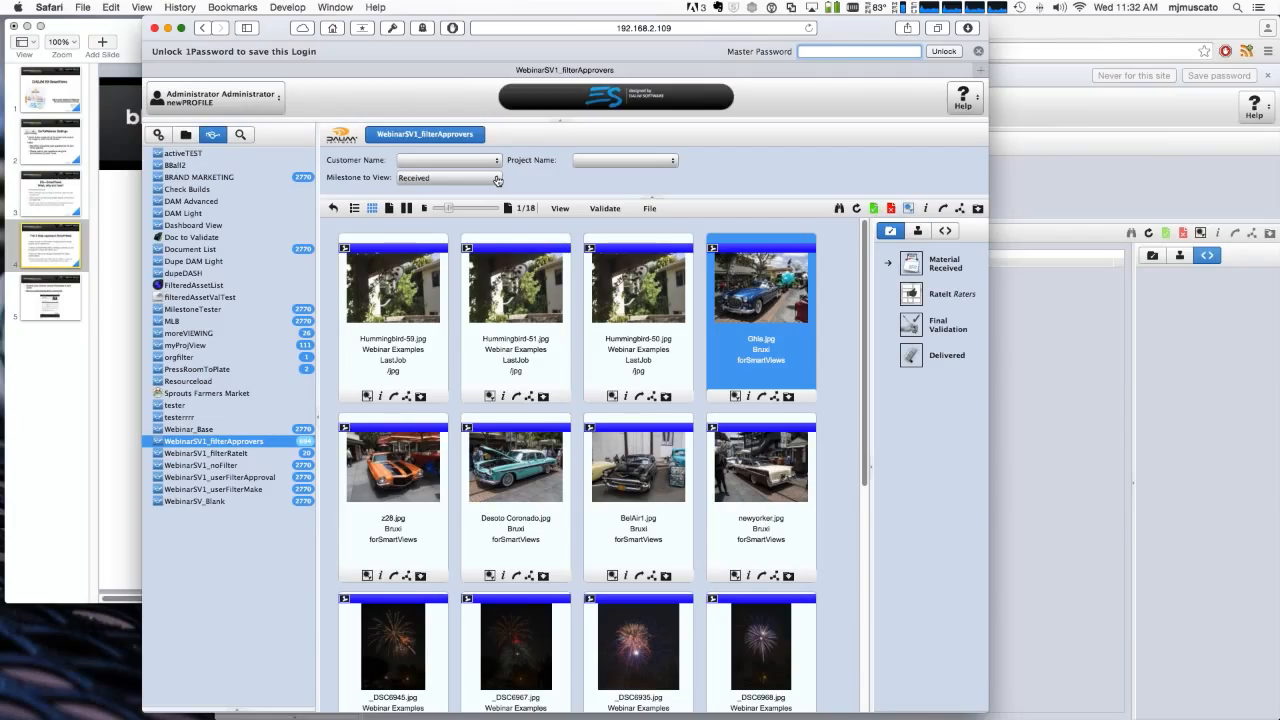
Filter the gallery to the RateIt milestone and examine the milestones of the Hummingbird documents from Hummingbird-52.jpg back to Hummingbird-5.jpg
click(497, 180)
mouse_move(936, 268)
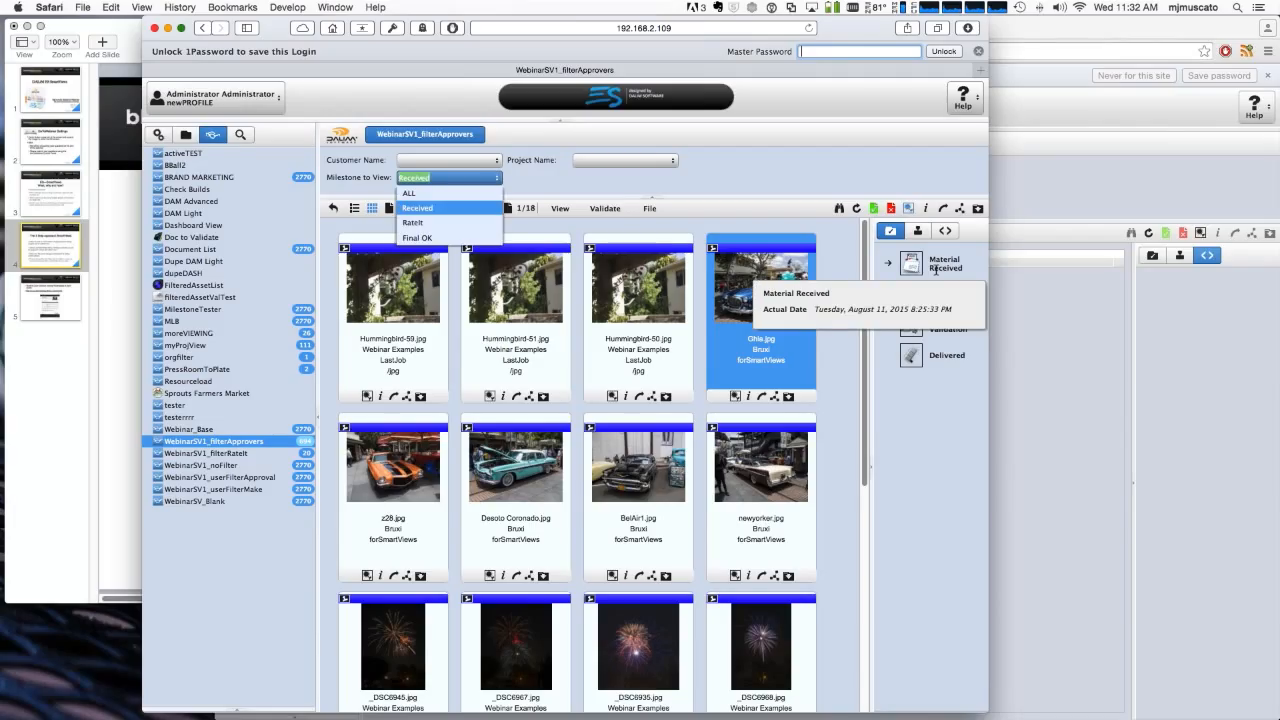
click(412, 222)
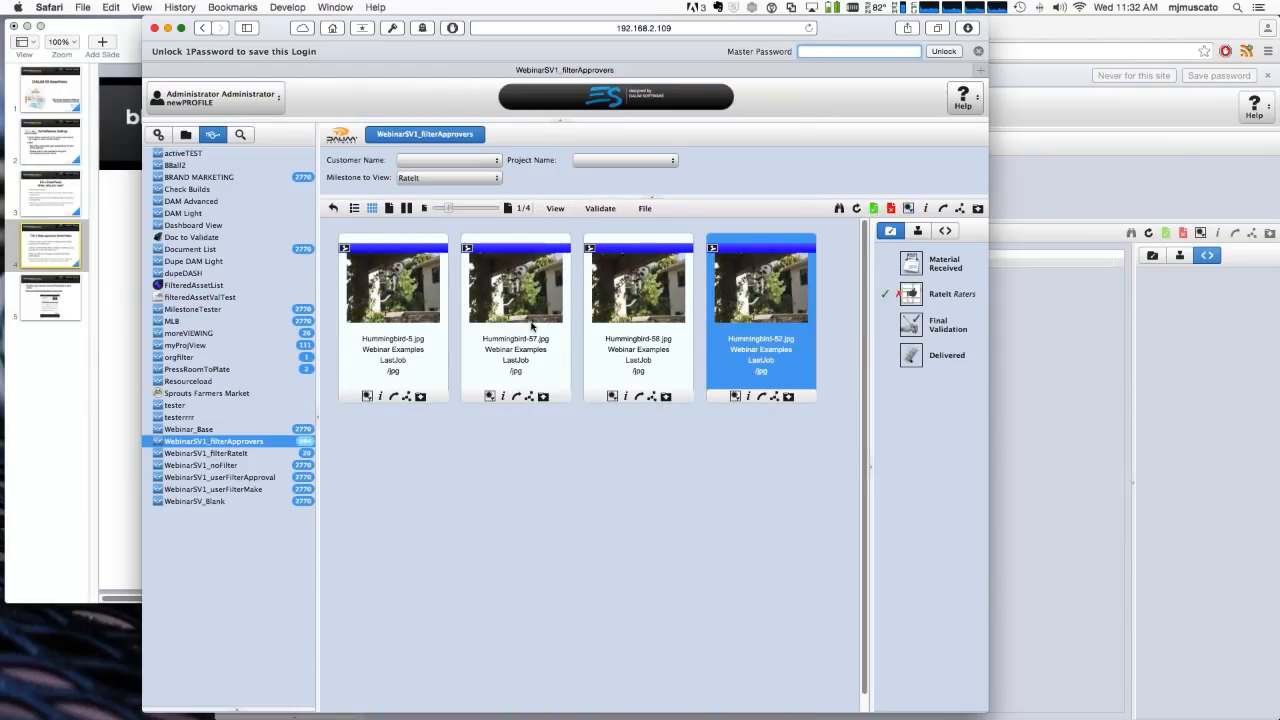
key(Left)
key(Left)
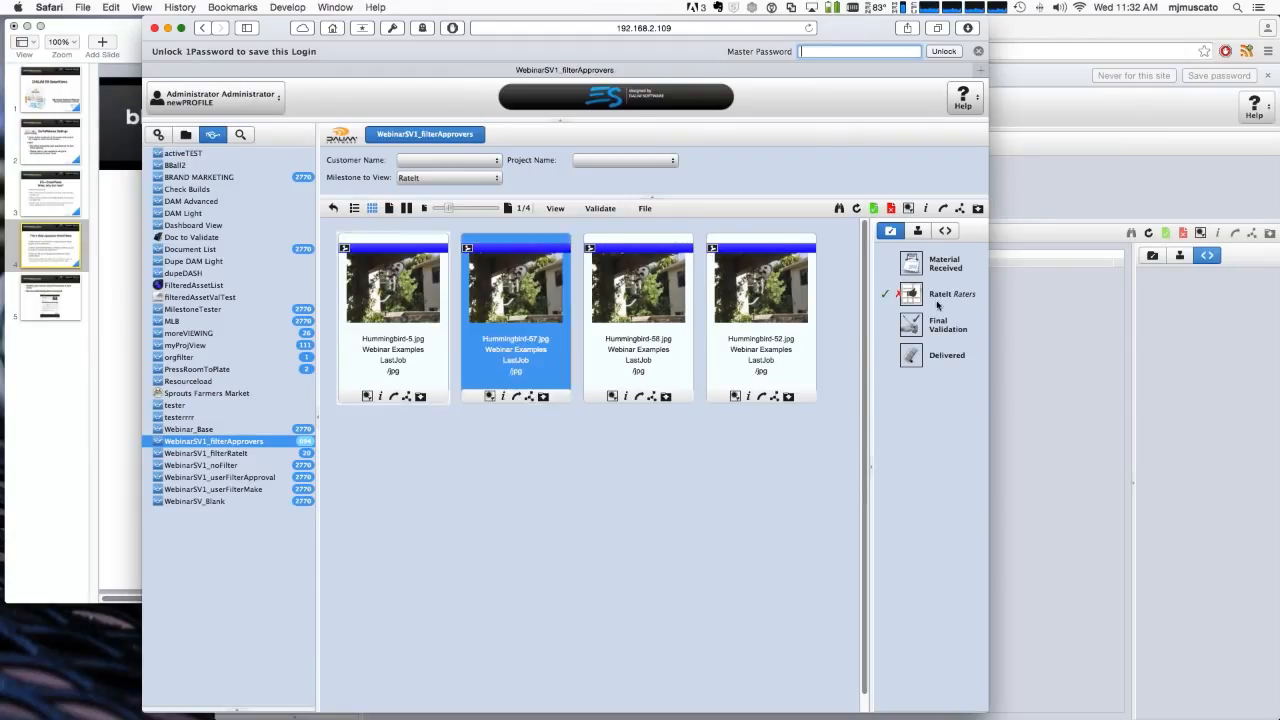
key(Left)
Filter the gallery to the Final OK milestone and examine the milestones of Hummingbird-56.jpg, Hummingbird-54.jpg and Hummingbird-55.jpg
click(497, 180)
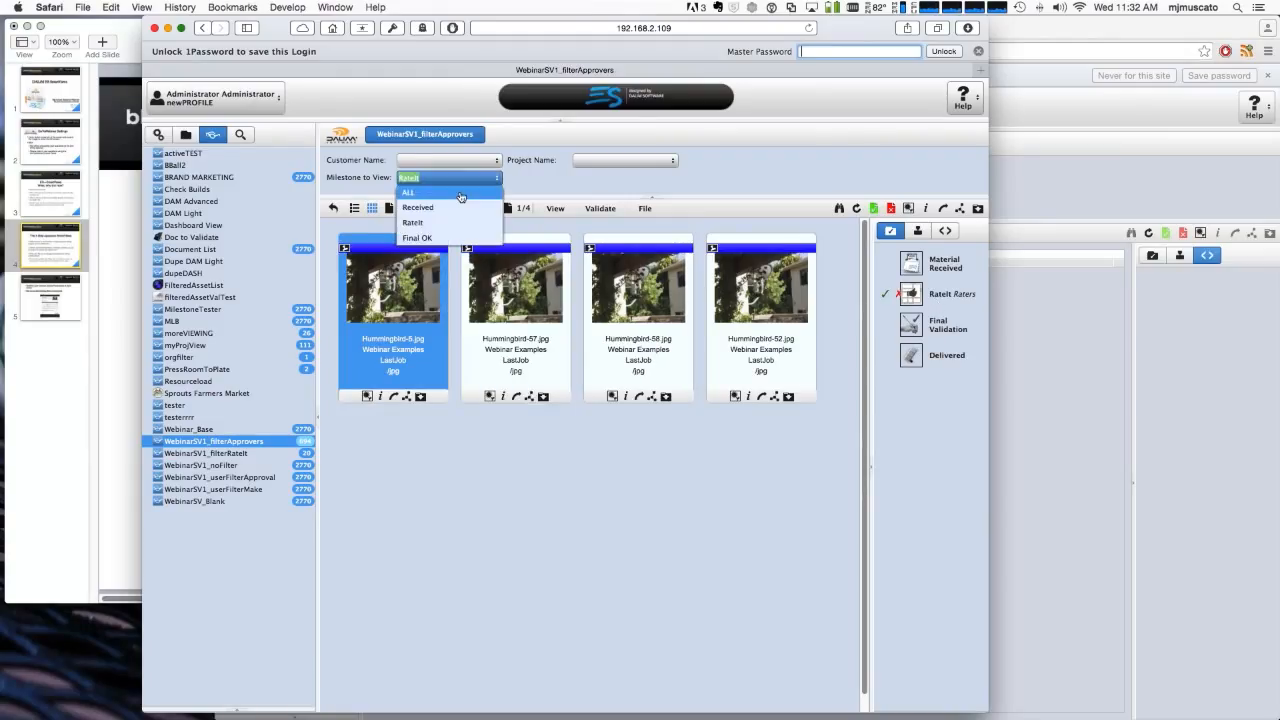
click(468, 238)
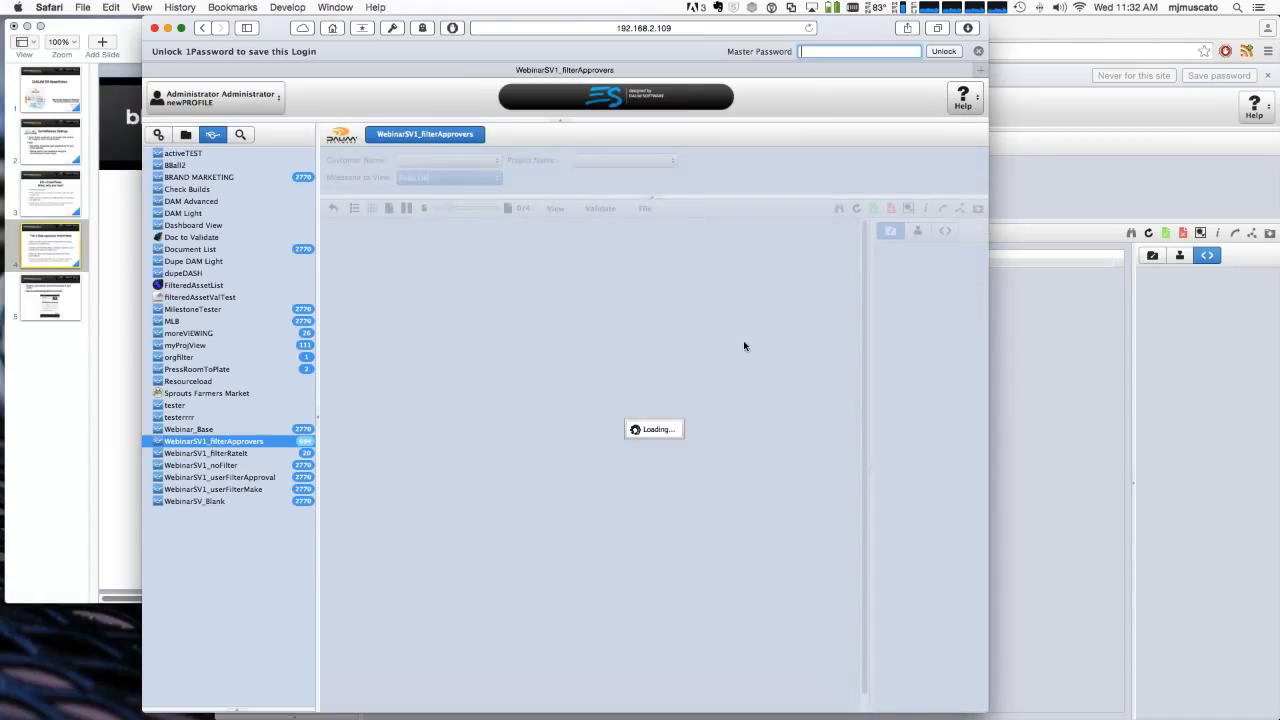
click(743, 340)
click(506, 348)
key(Left)
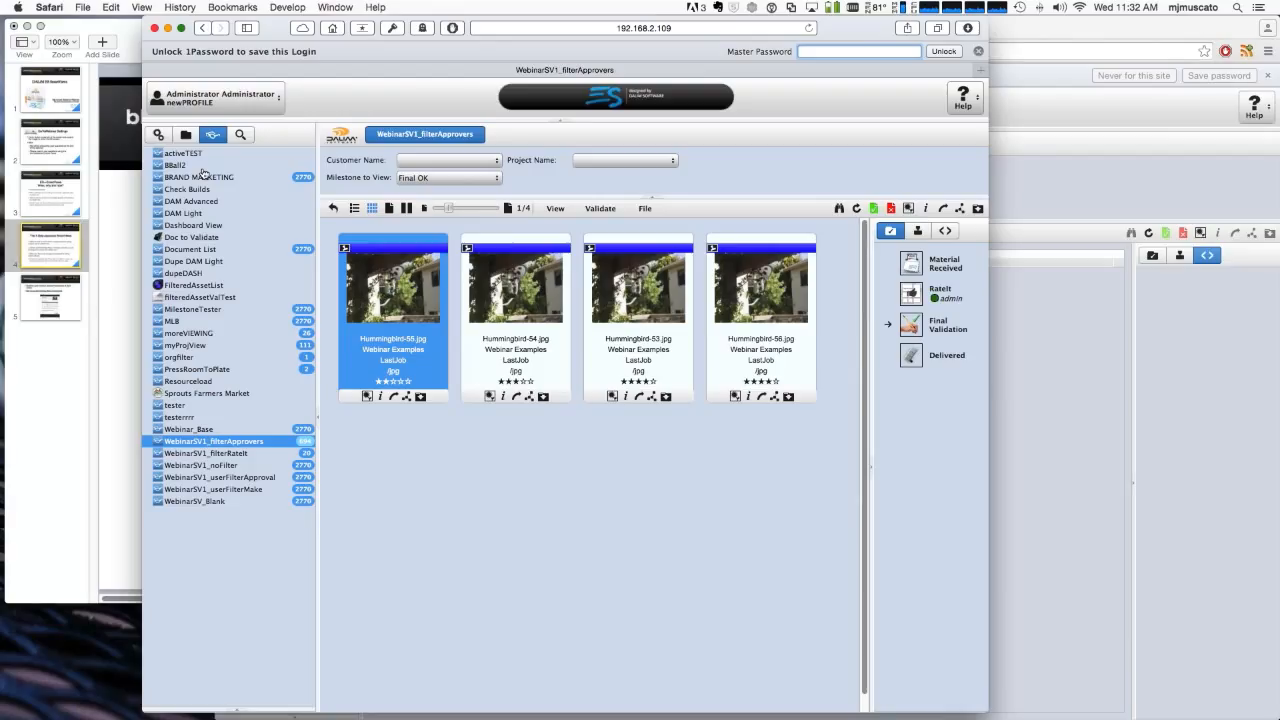
Examine the Filters settings of WebinarSV1_filterApprovers in the smart view customization, and return to its gallery
click(158, 135)
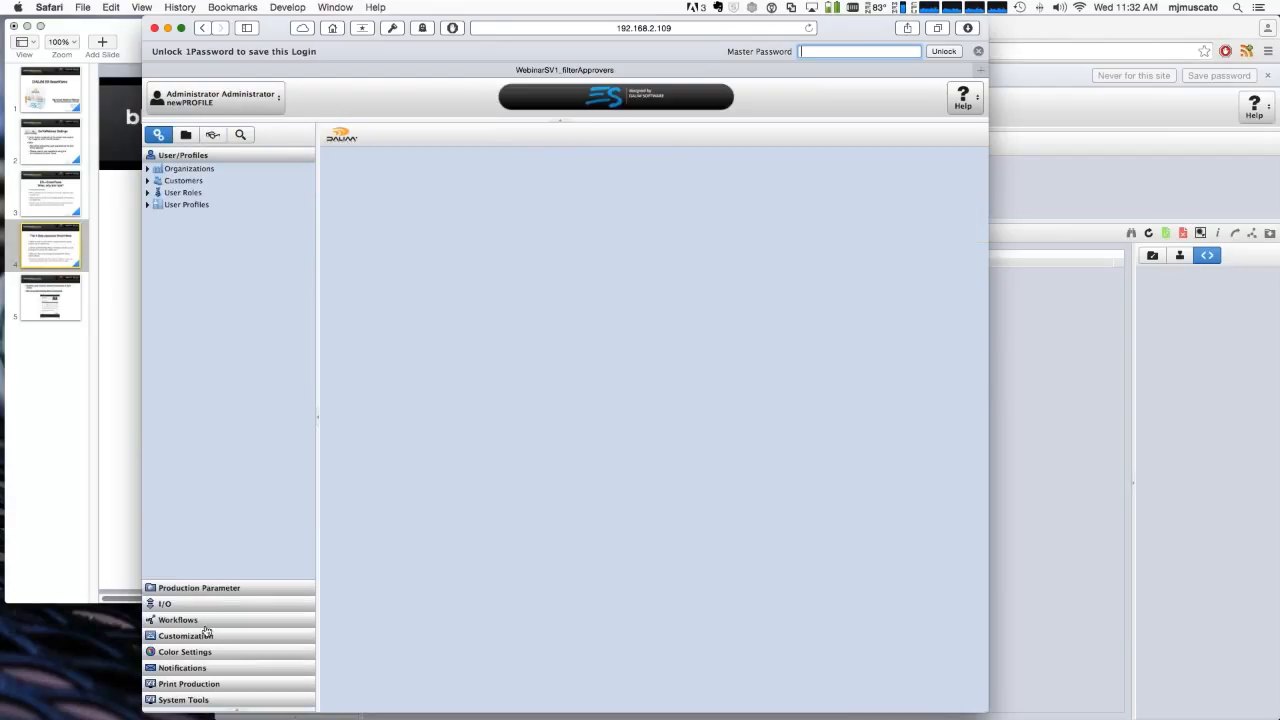
click(212, 654)
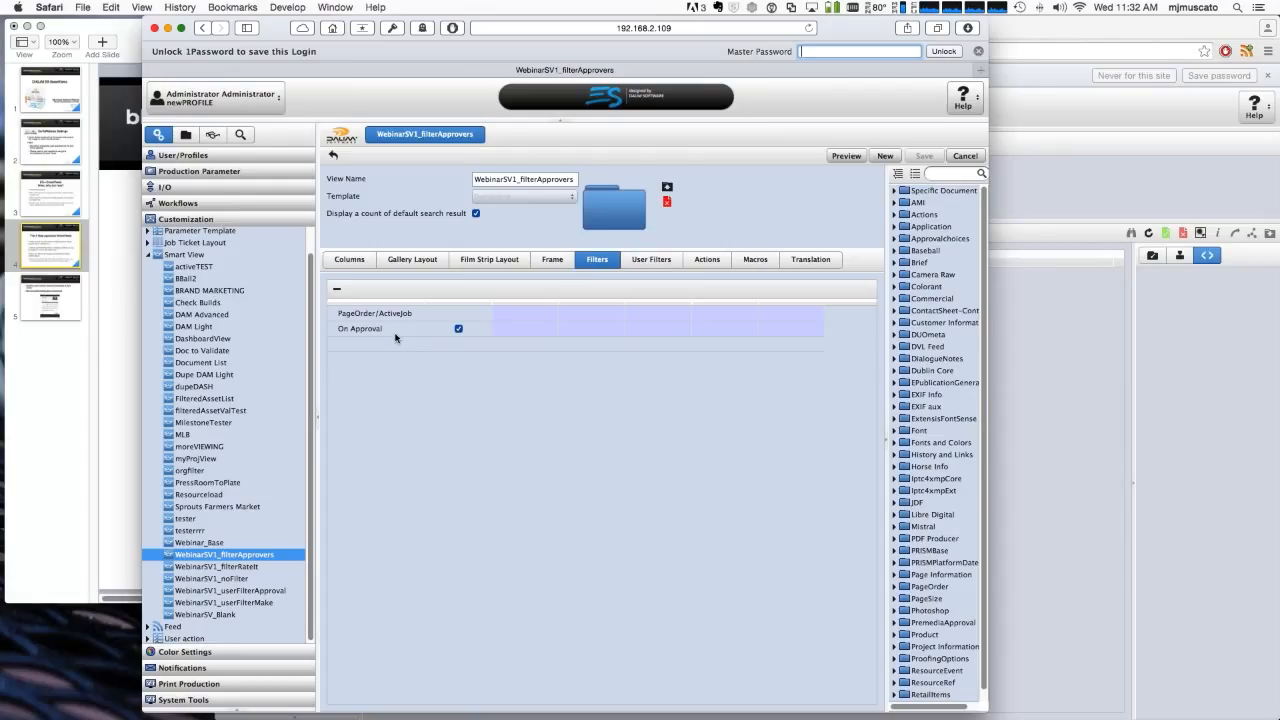
click(212, 135)
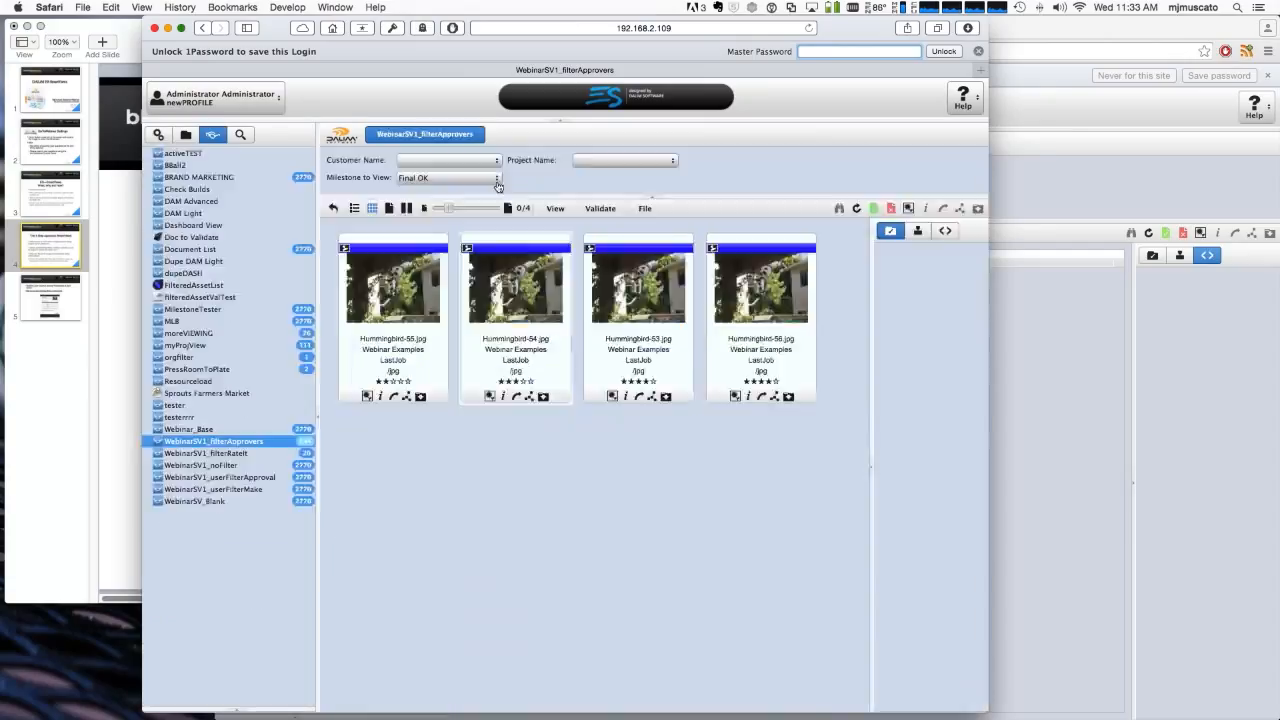
Approve the final validation of Hummingbird-55.jpg and try to approve the Approval milestone of Hummingbird-53.jpg
click(393, 290)
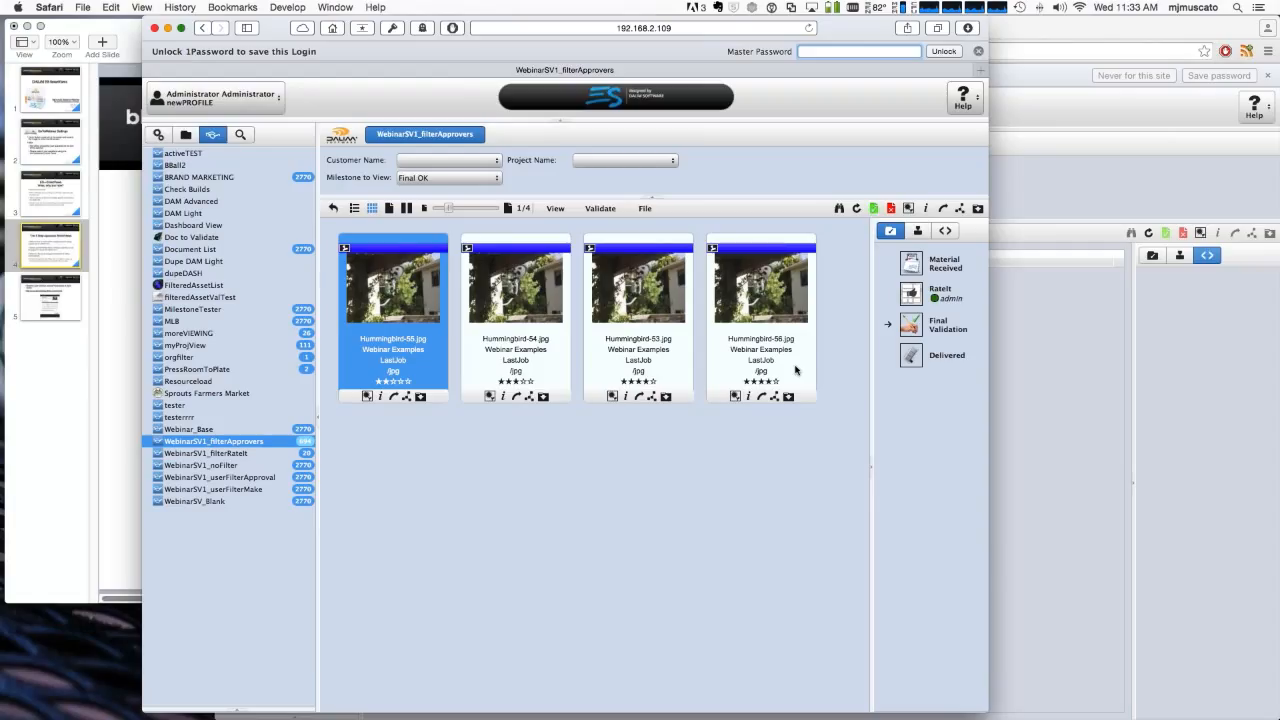
double_click(406, 309)
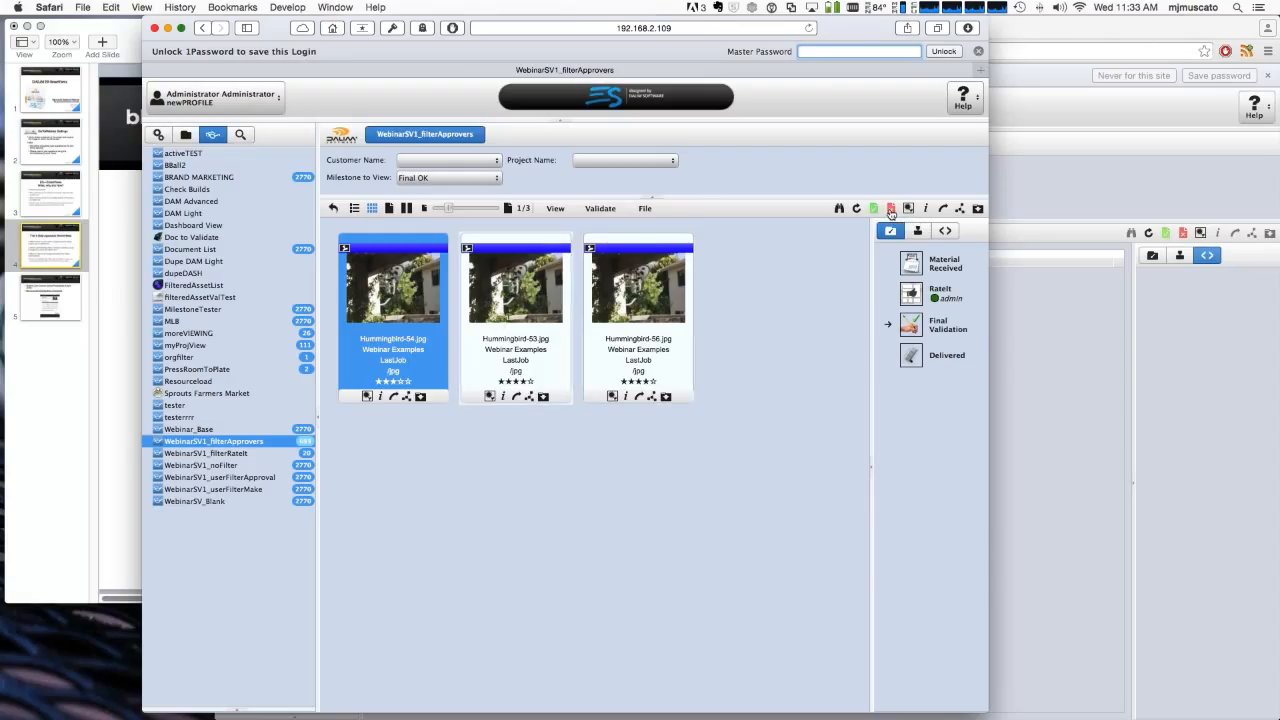
click(516, 300)
click(874, 208)
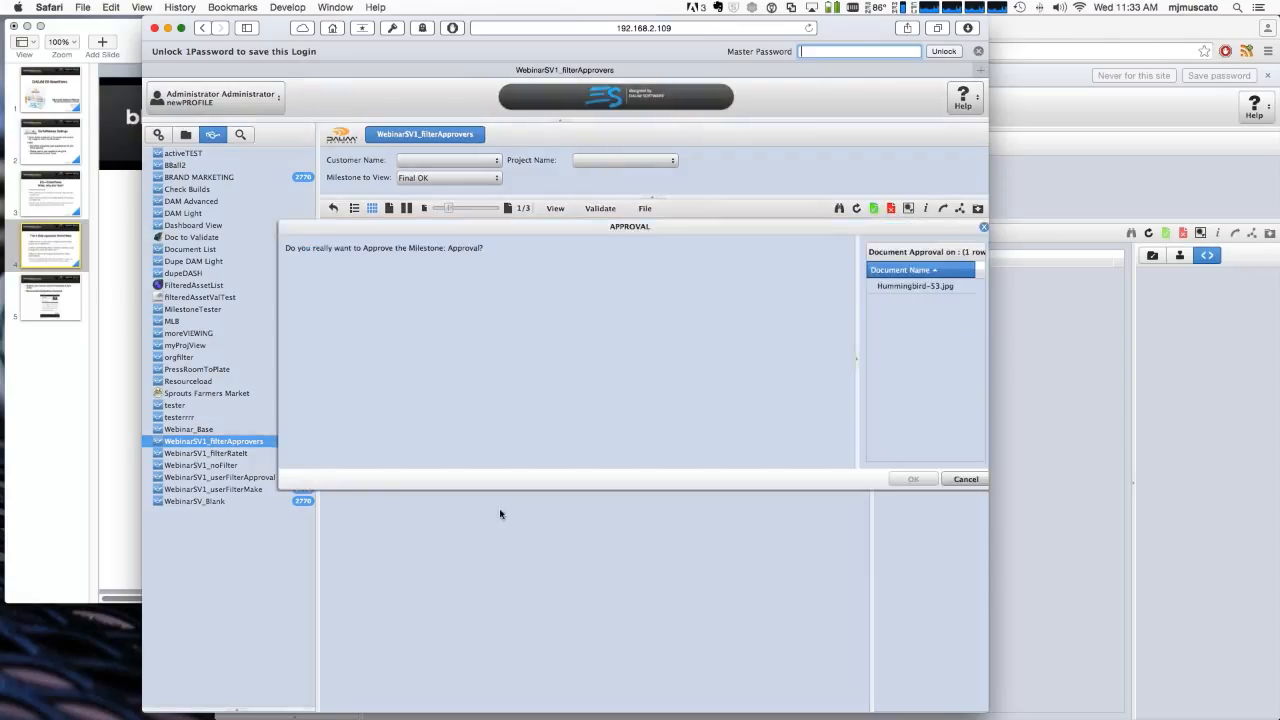
click(964, 479)
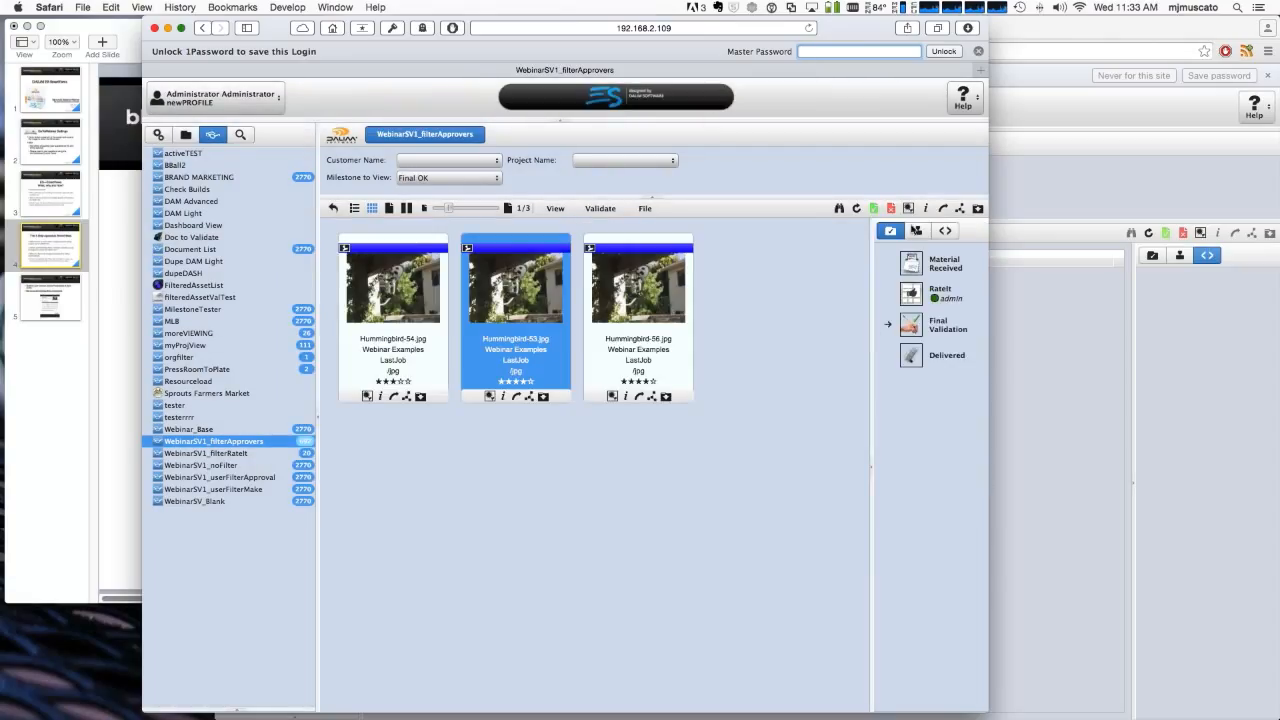
Refresh the gallery, and examine the Document status ordering in the WebinarSV1_filterApprovers columns, widening the property name column
click(856, 208)
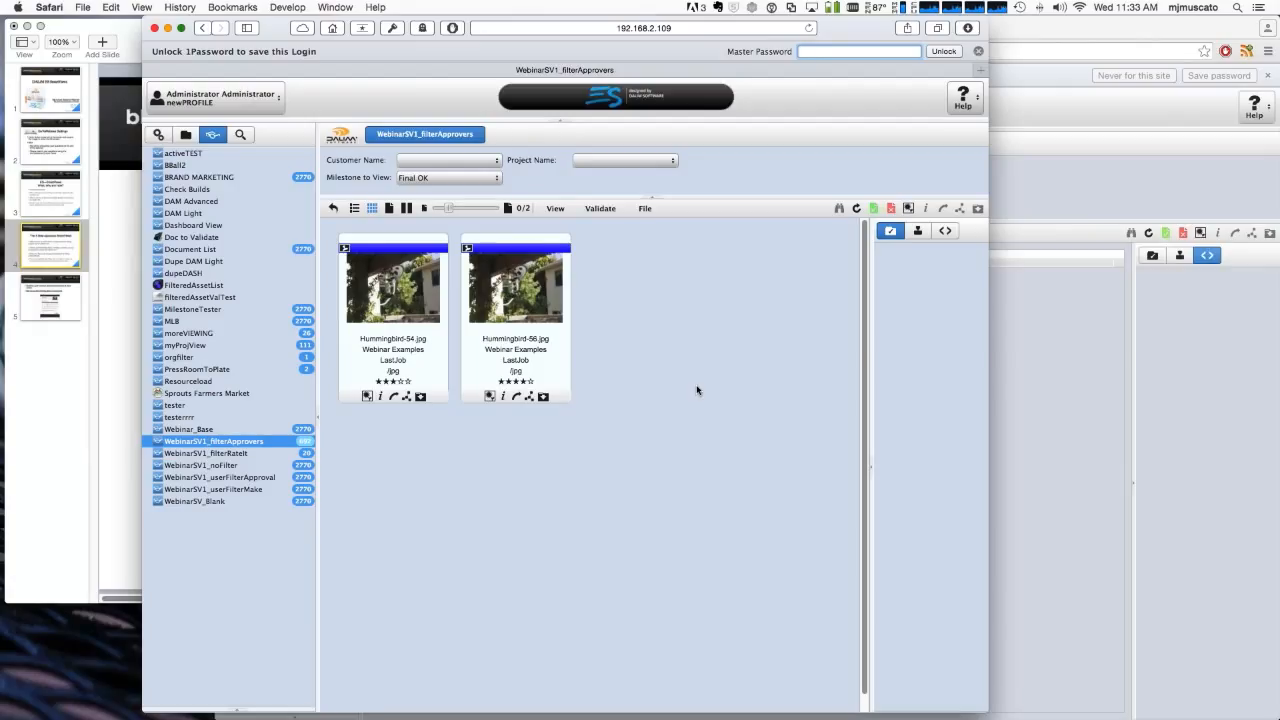
click(195, 139)
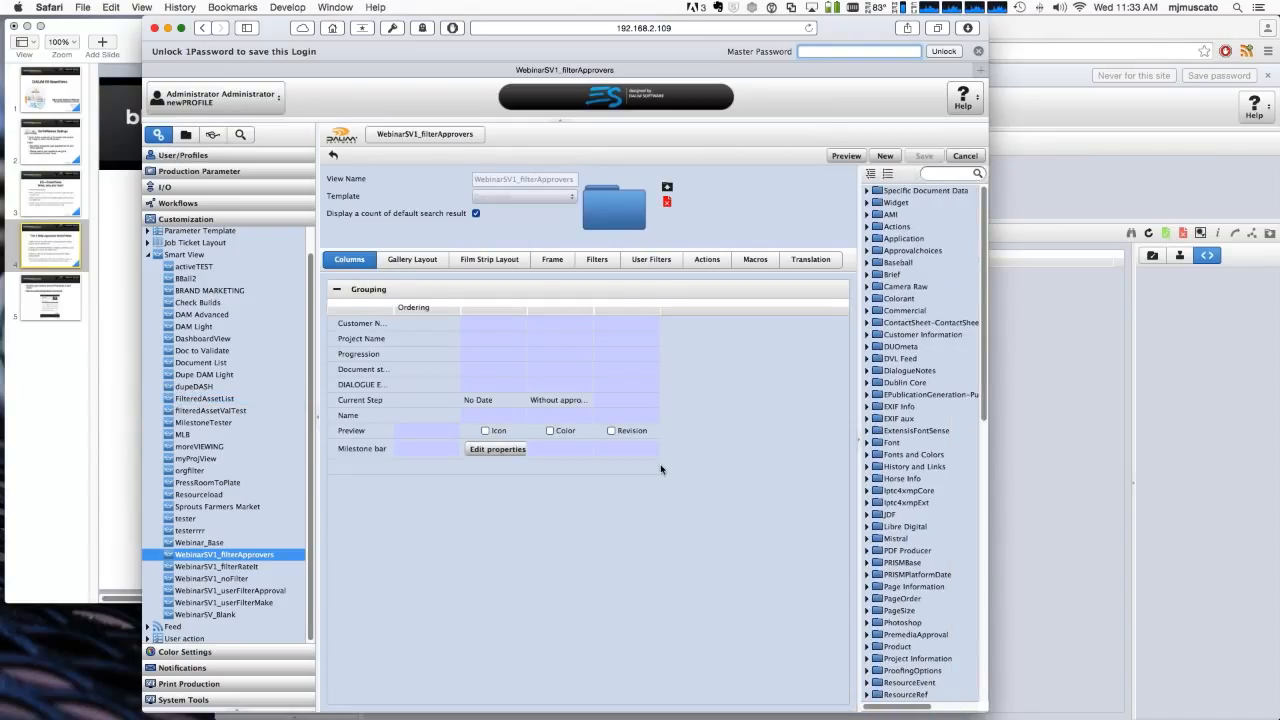
click(910, 322)
click(433, 371)
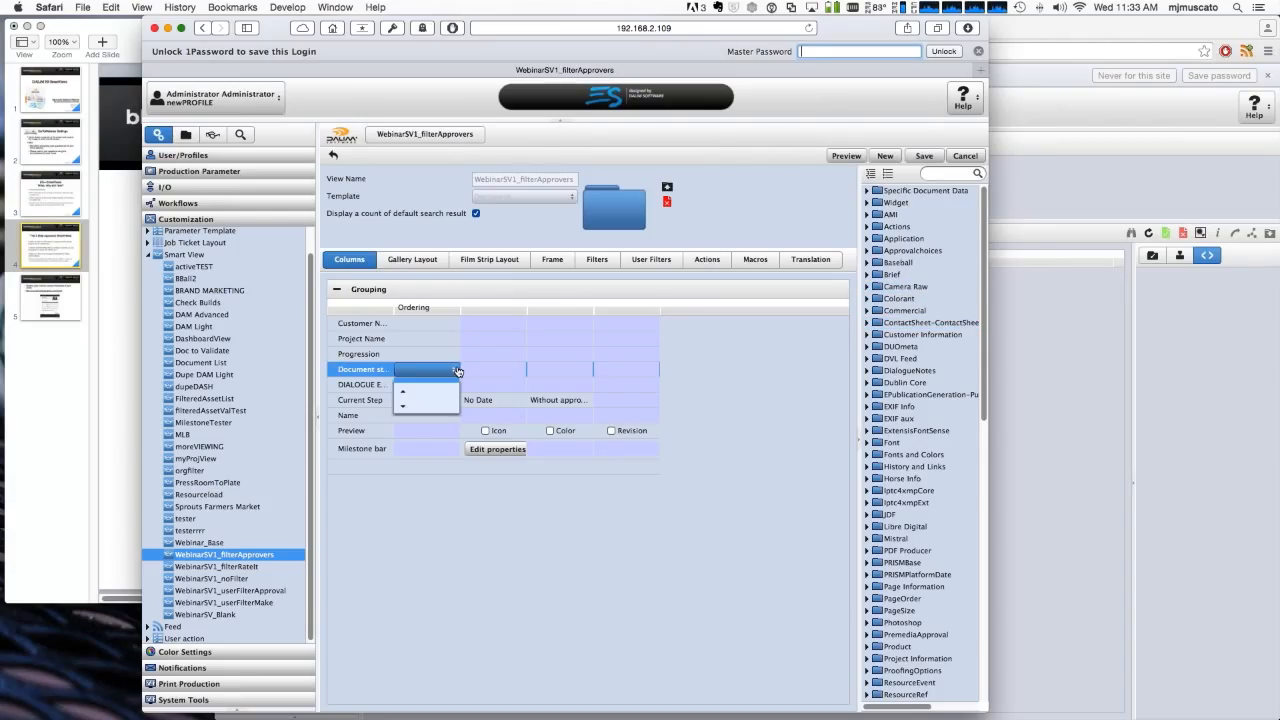
click(518, 405)
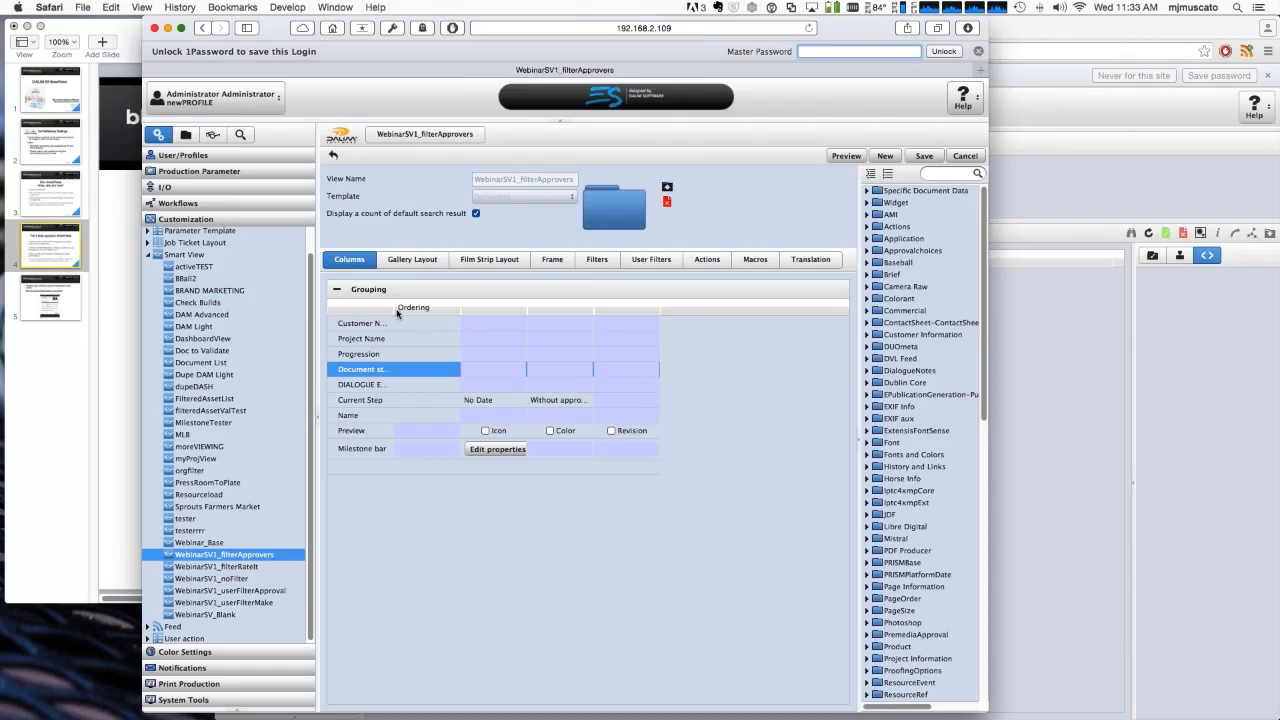
drag(397, 312, 478, 314)
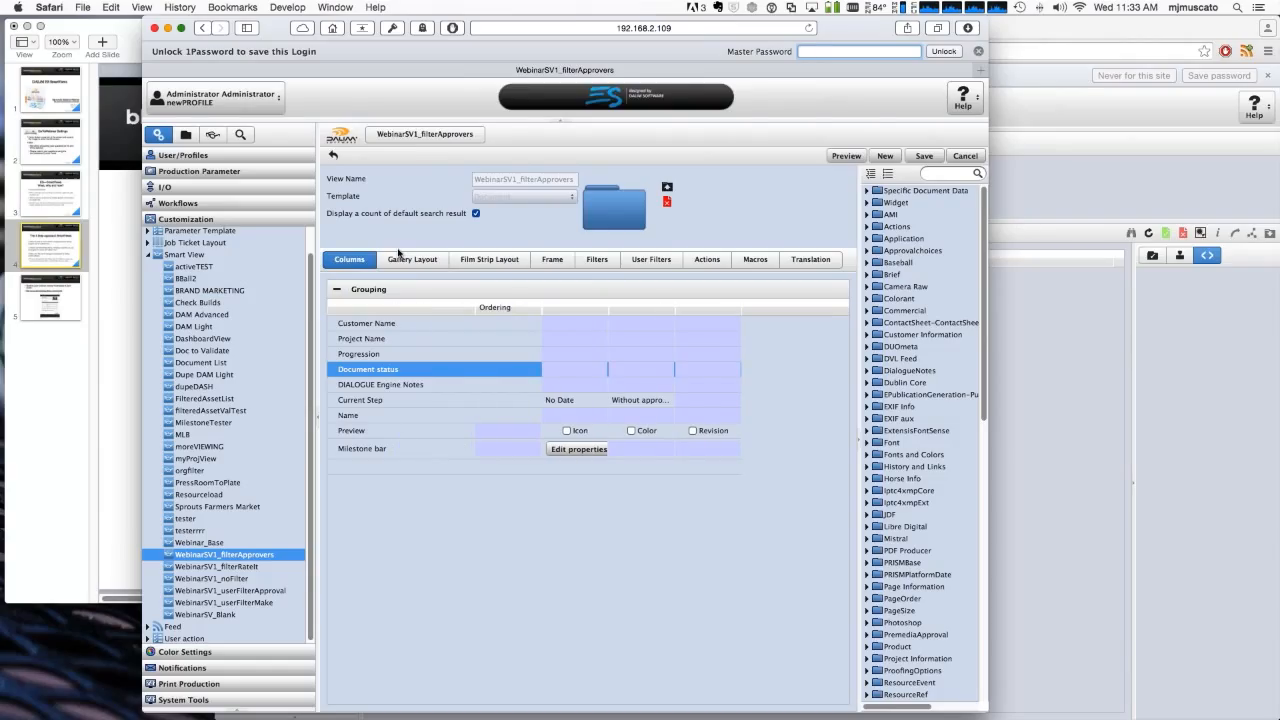
Try a Document status filter with the "Preflight and…" status in WebinarSV1_filterApprovers, and return to its gallery without saving
click(597, 259)
click(871, 190)
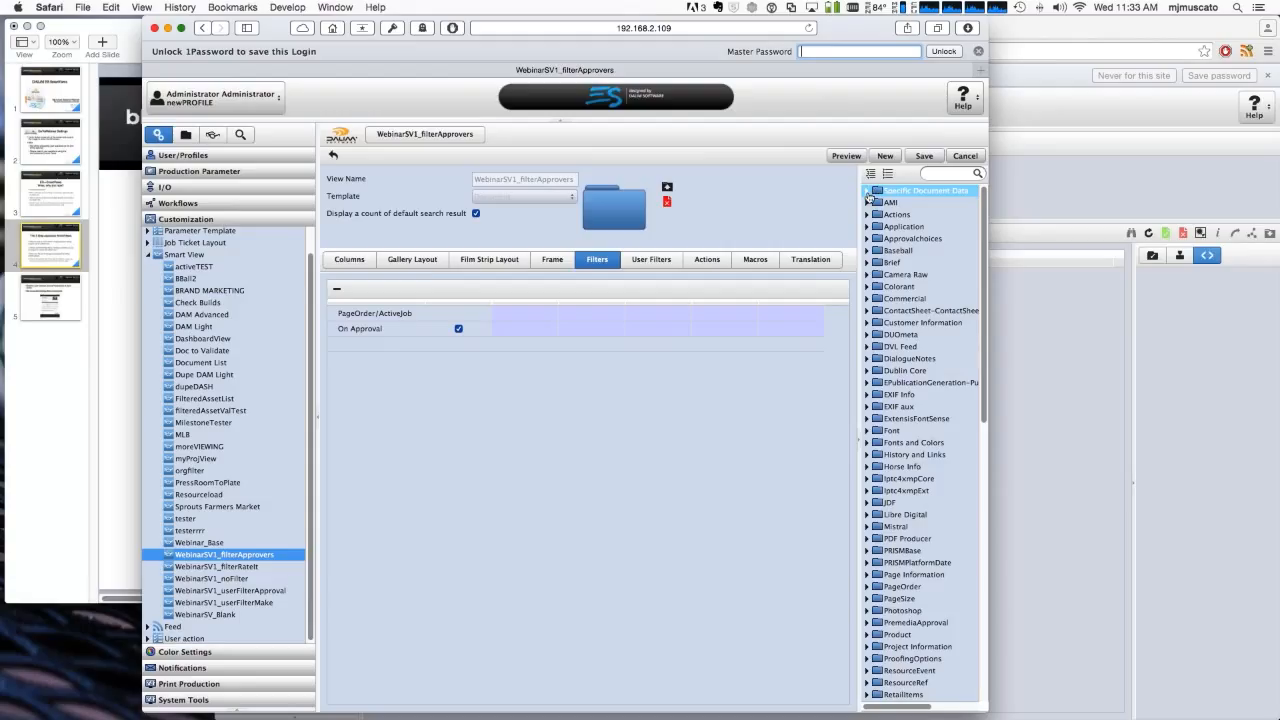
click(867, 191)
drag(925, 323, 423, 380)
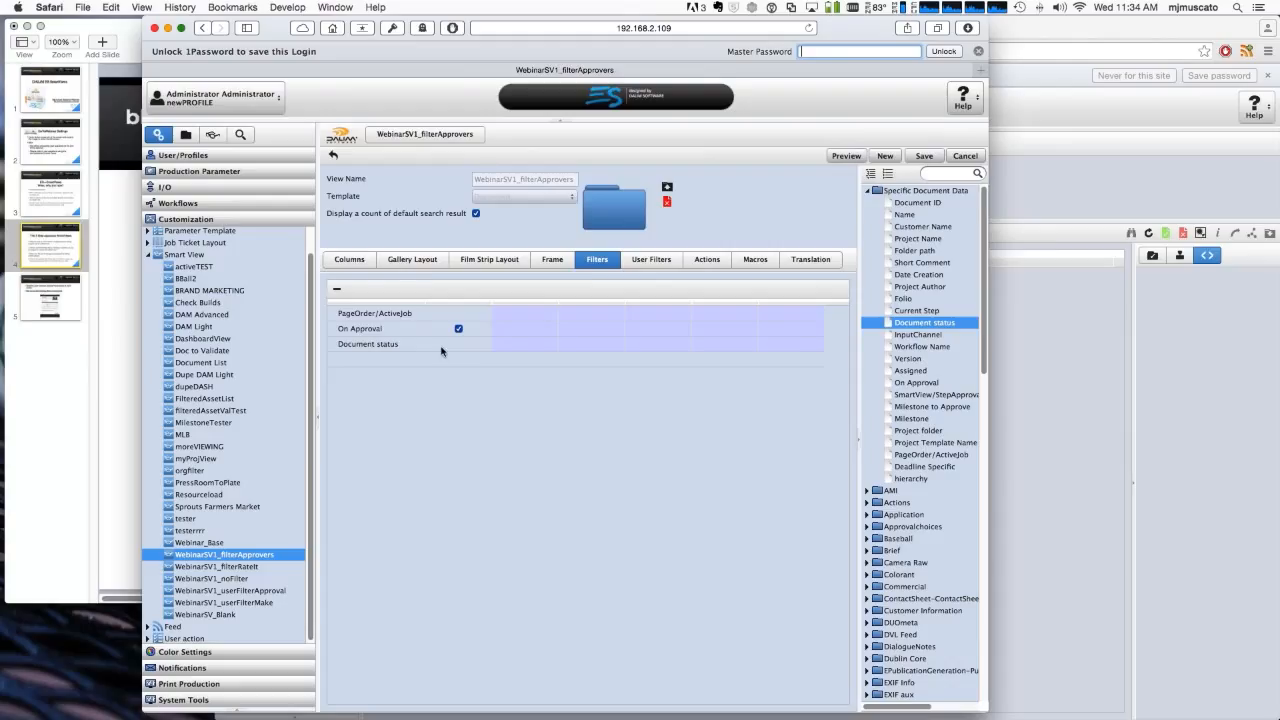
click(442, 347)
click(486, 379)
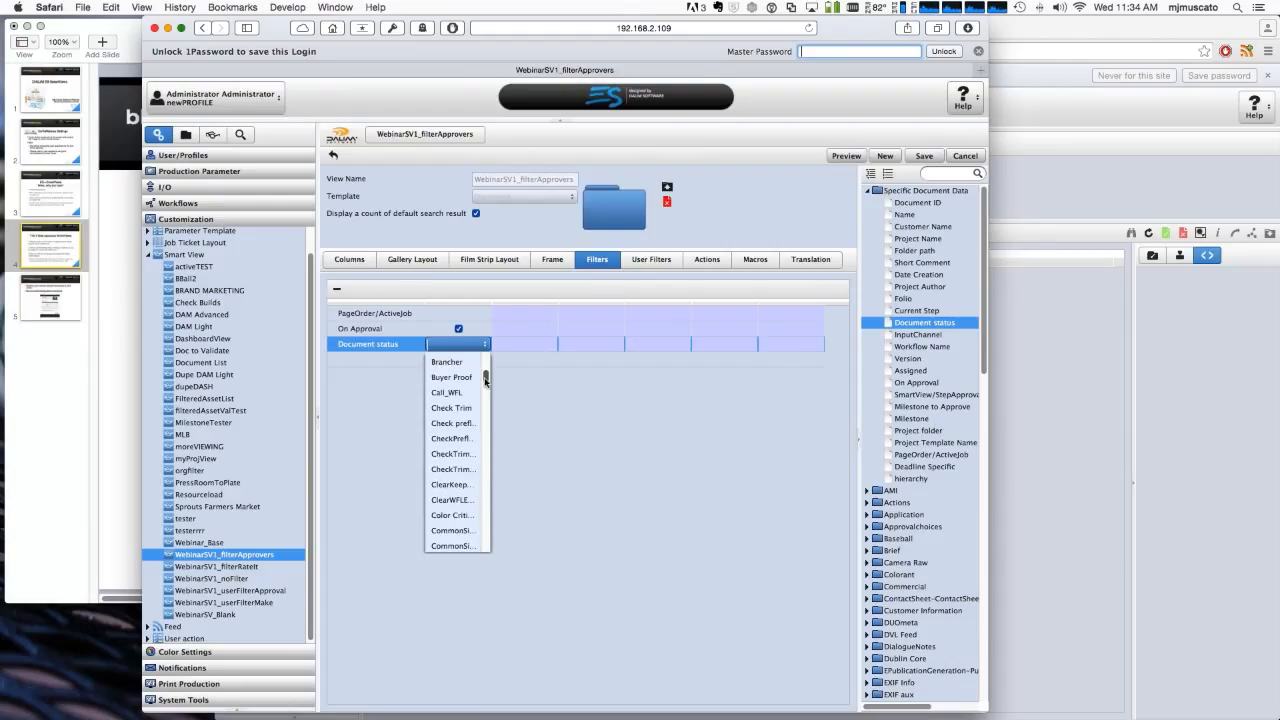
drag(486, 379, 486, 452)
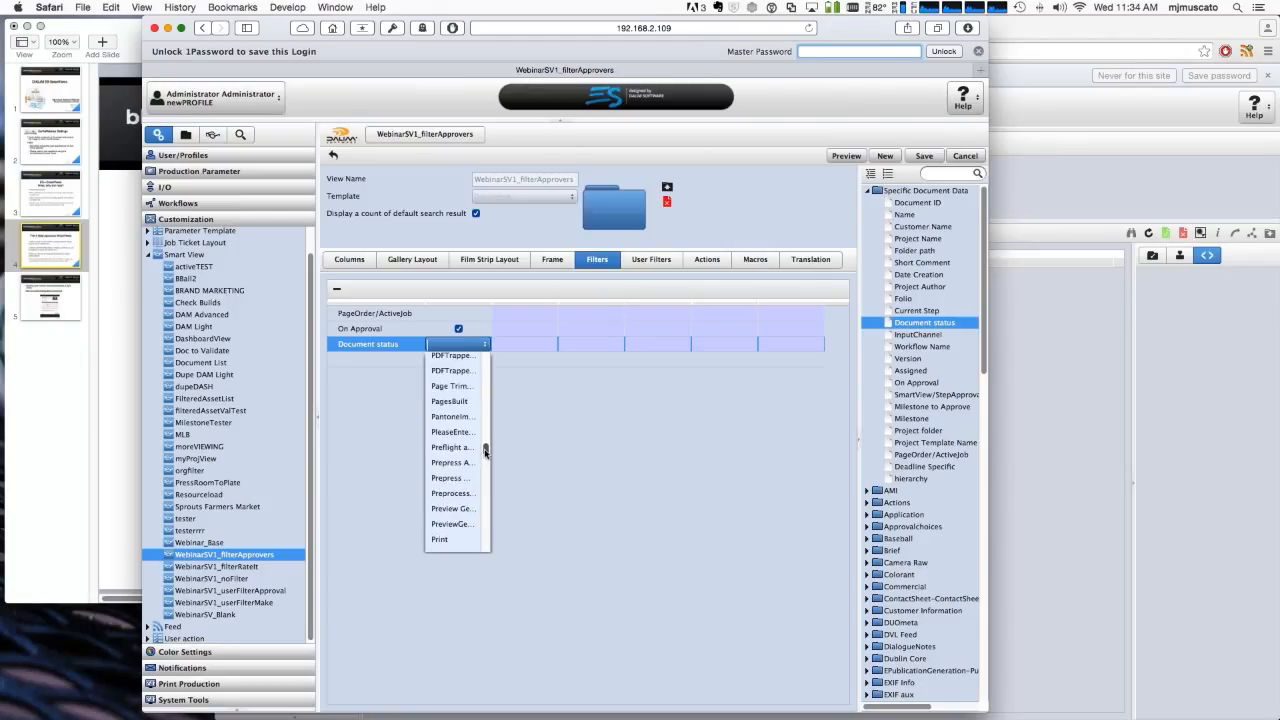
drag(486, 452, 485, 455)
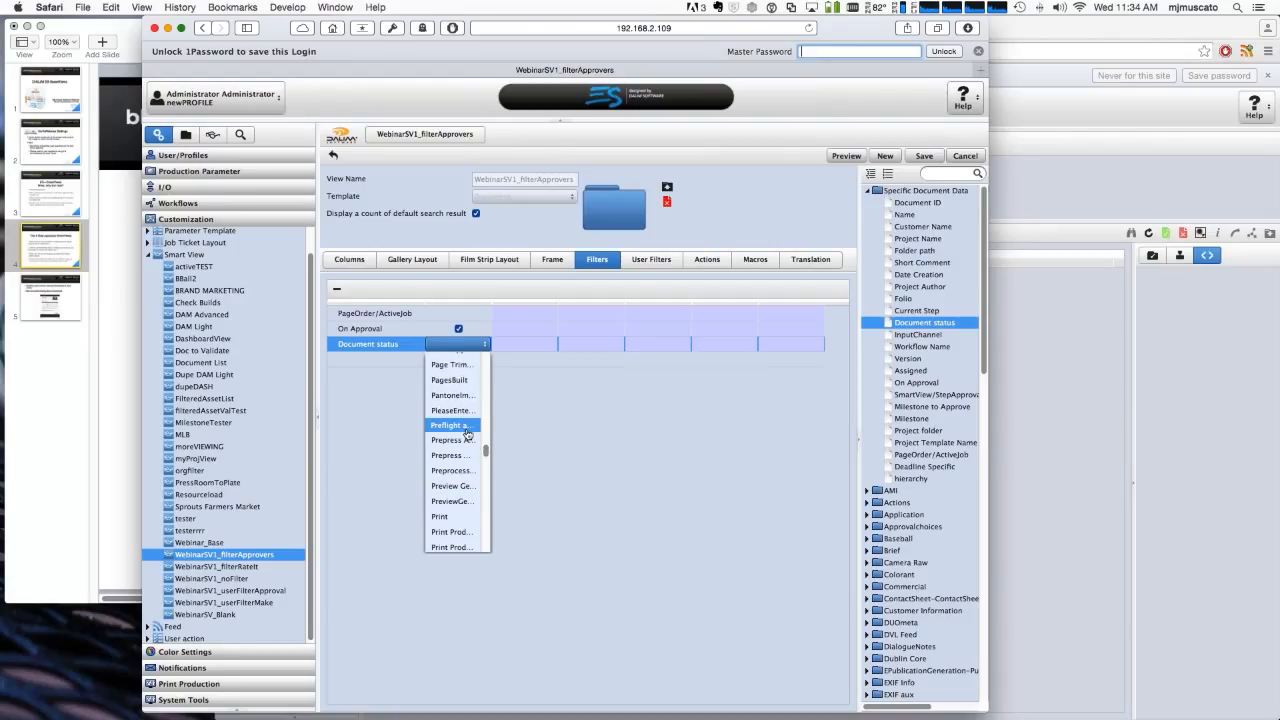
click(467, 433)
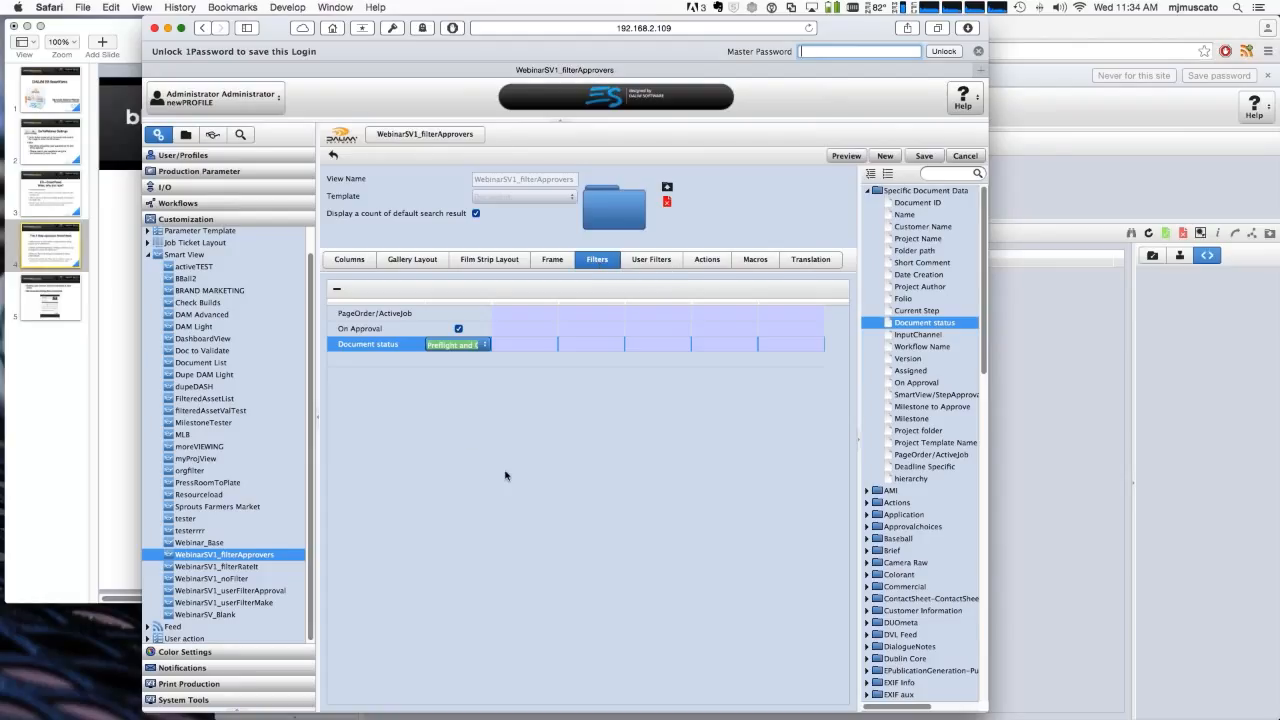
click(519, 305)
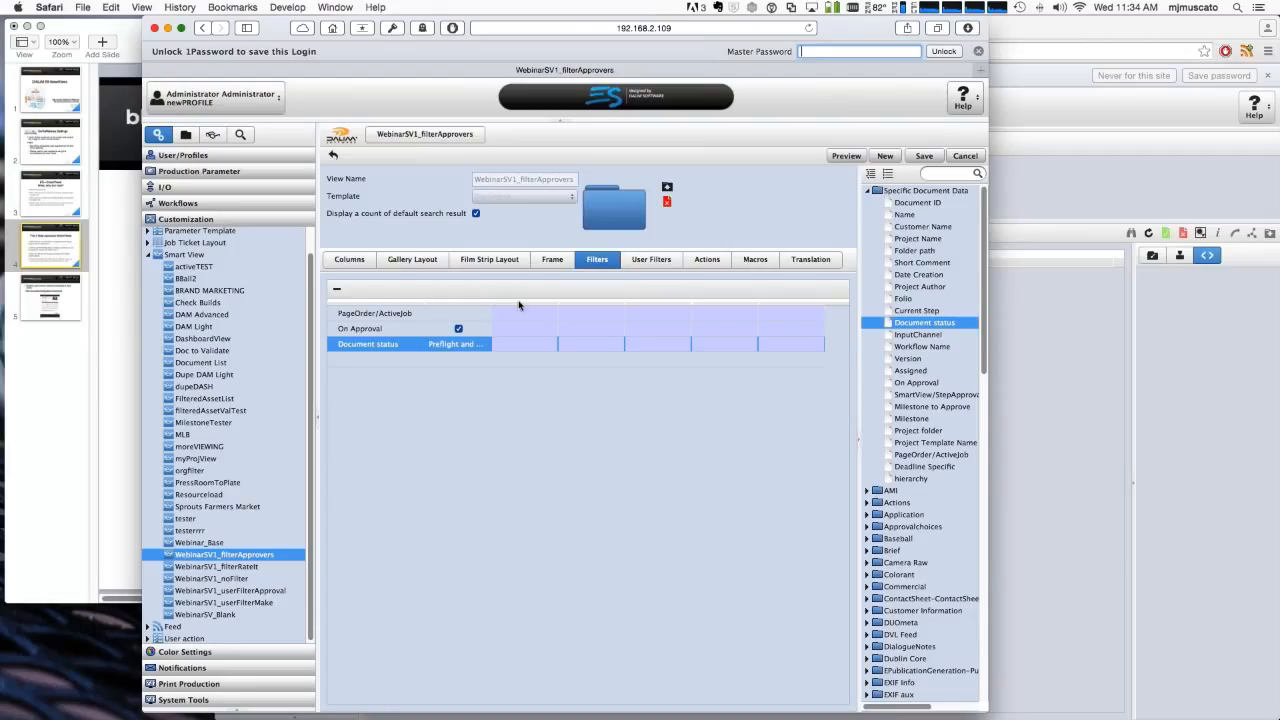
drag(519, 305, 552, 305)
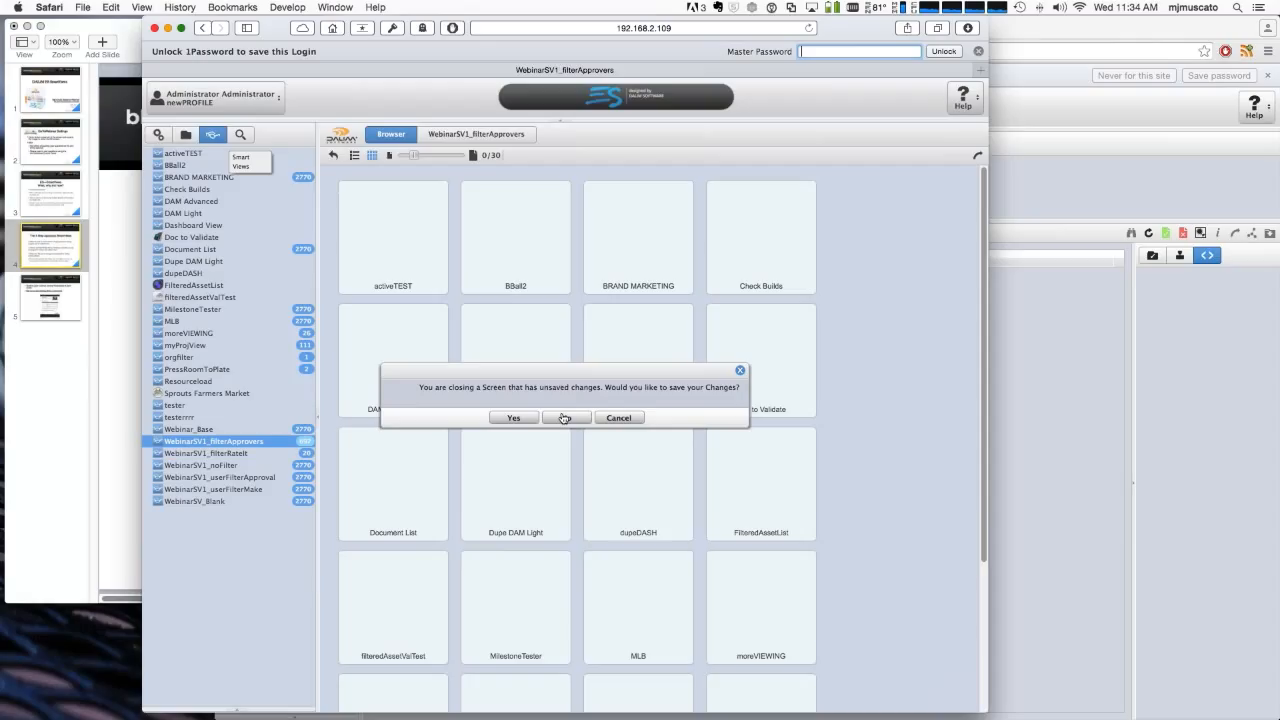
click(563, 418)
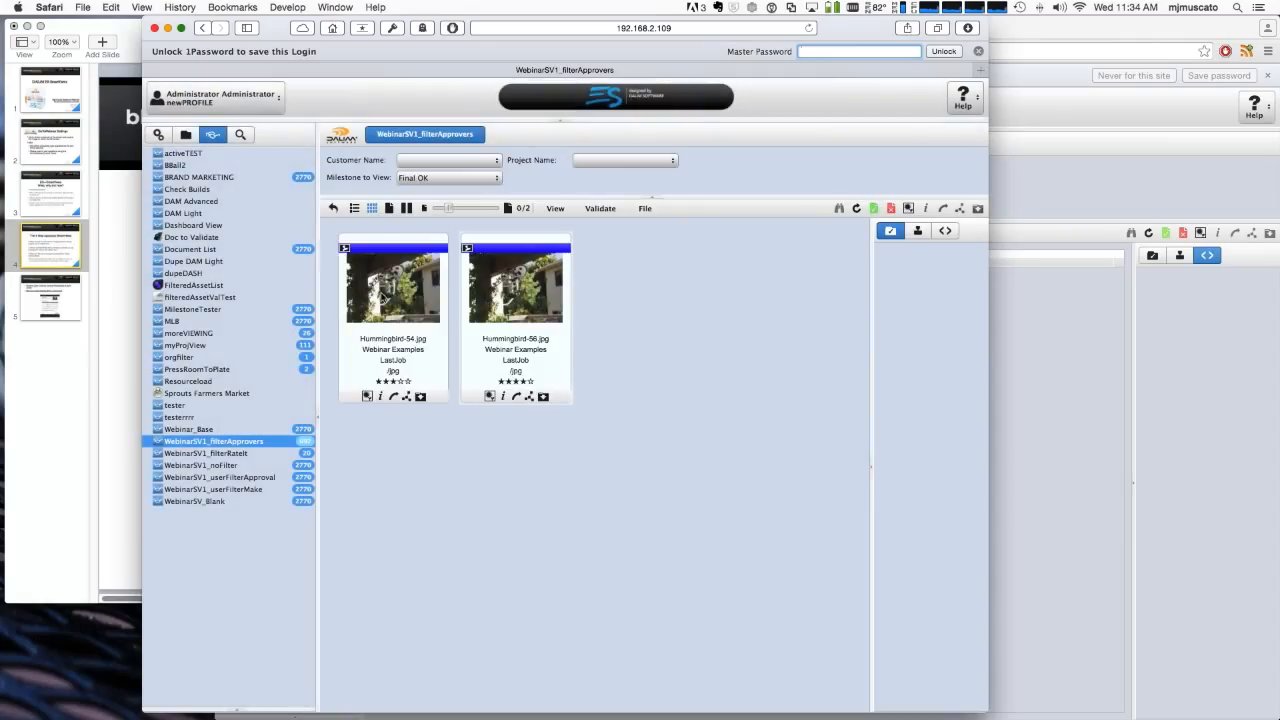
Examine the milestones of Hummingbird-54.jpg and Hummingbird-56.jpg, and go from the latter to its project's jpg folder
click(383, 284)
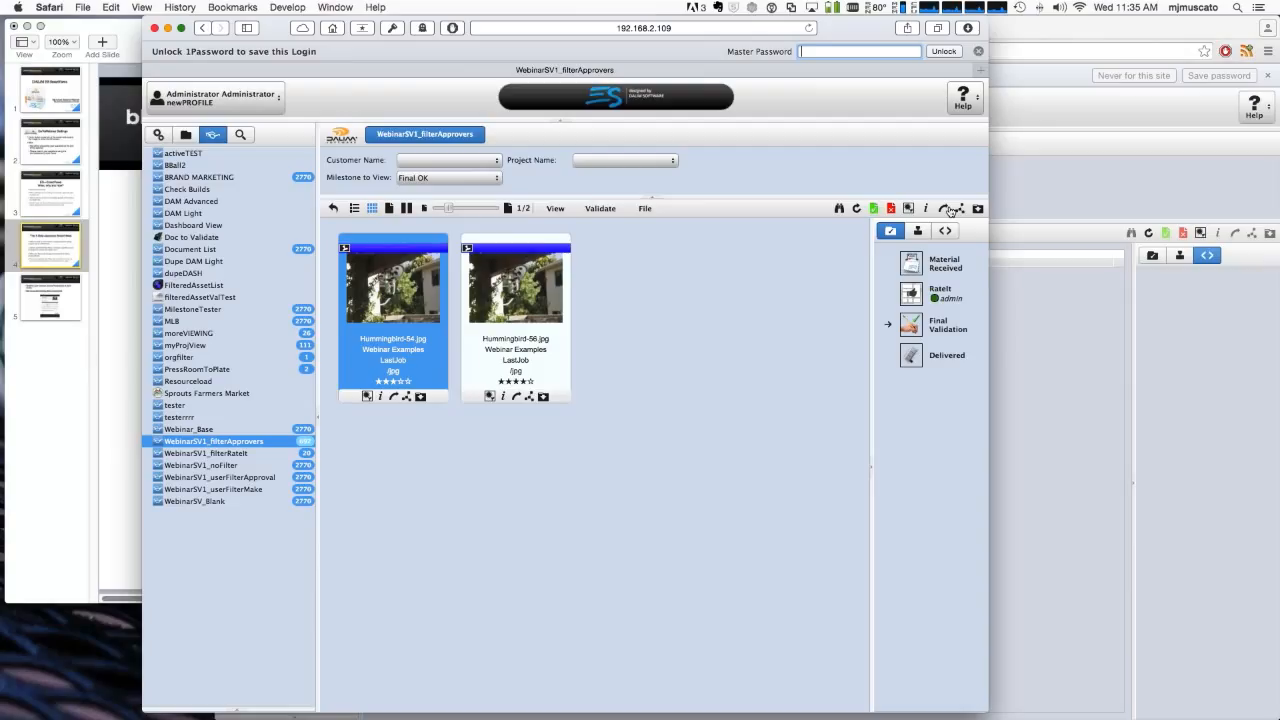
click(506, 396)
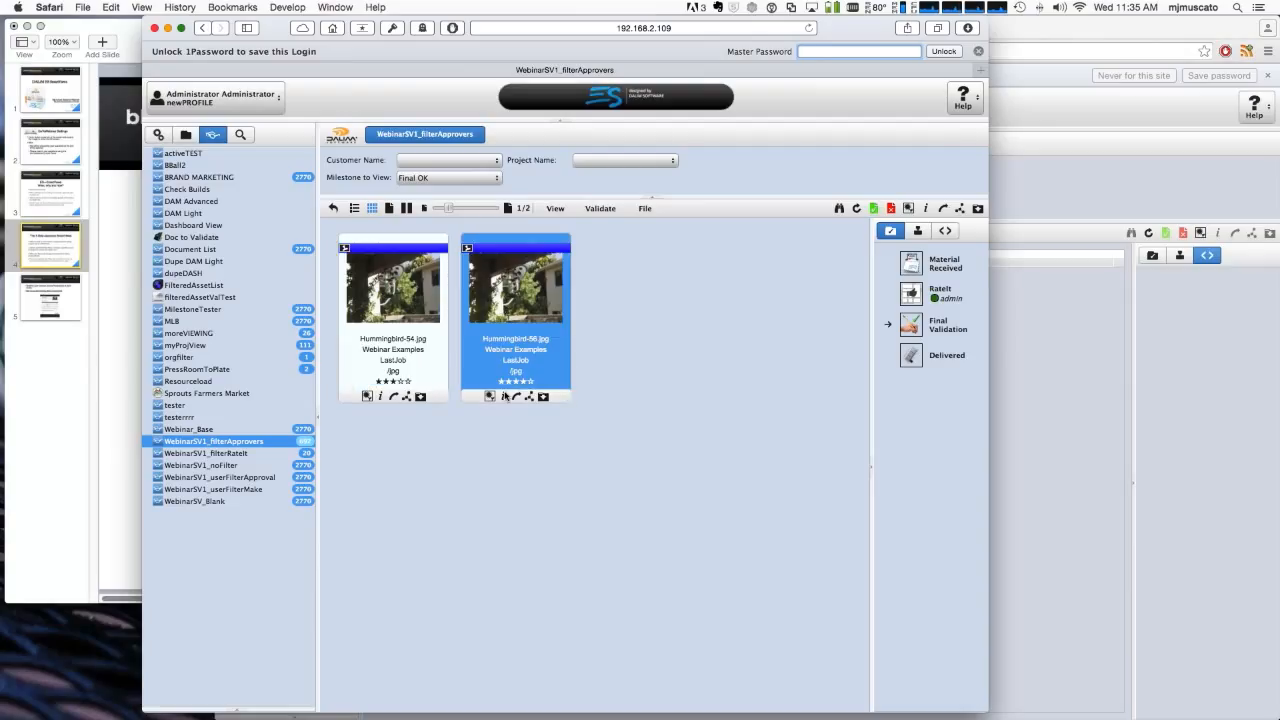
click(944, 209)
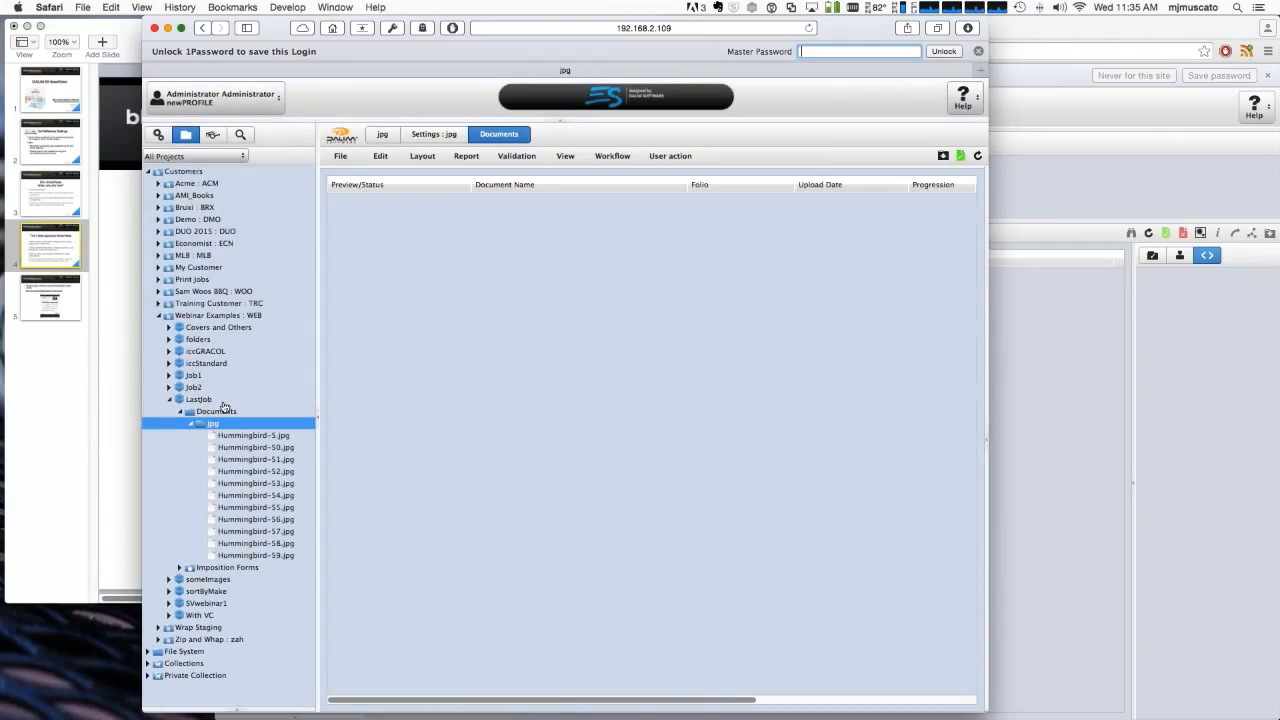
Browse the documents in the LastJob project's jpg folder, and return to the smart view gallery to select Hummingbird-54.jpg and Hummingbird-56.jpg
click(223, 401)
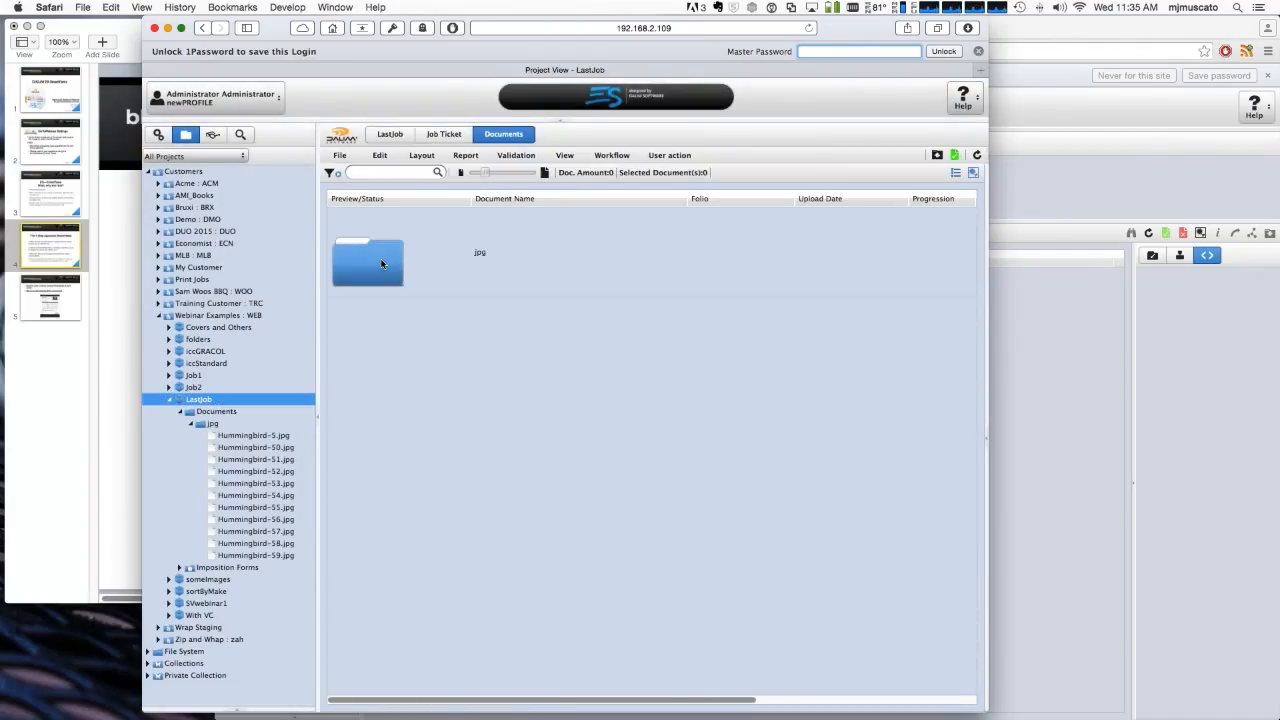
click(381, 263)
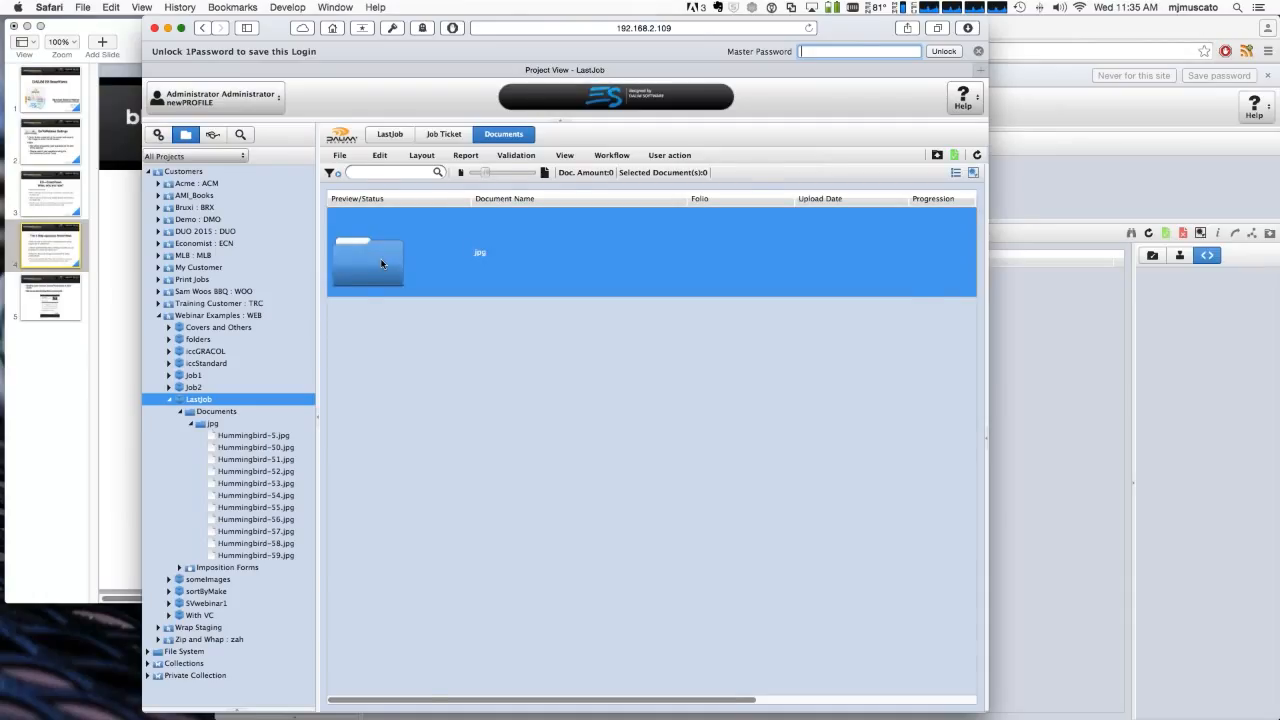
double_click(381, 263)
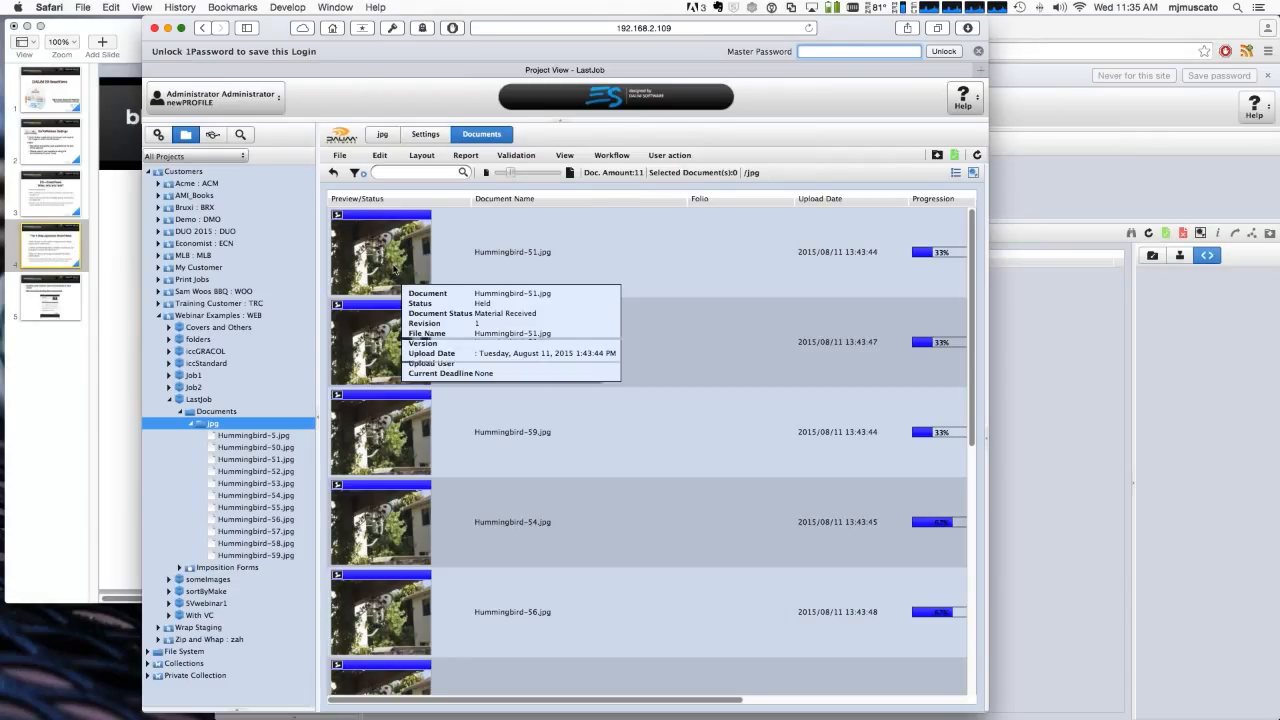
click(405, 265)
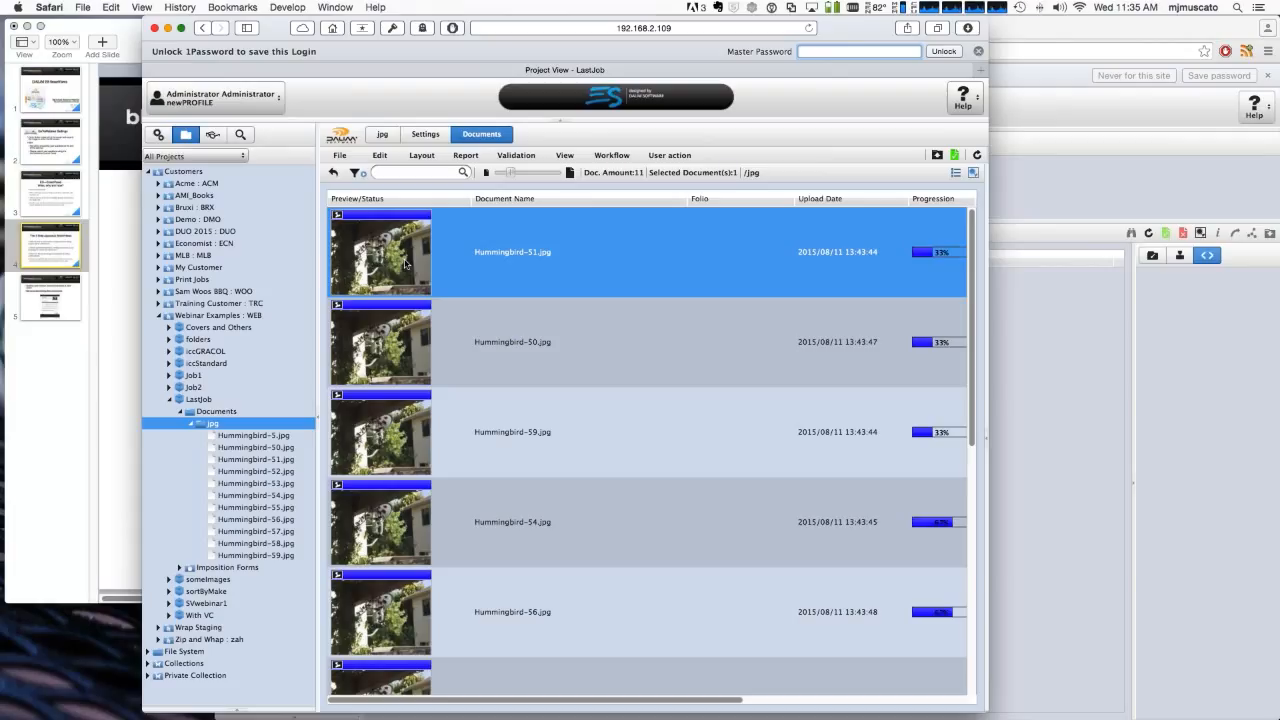
click(212, 136)
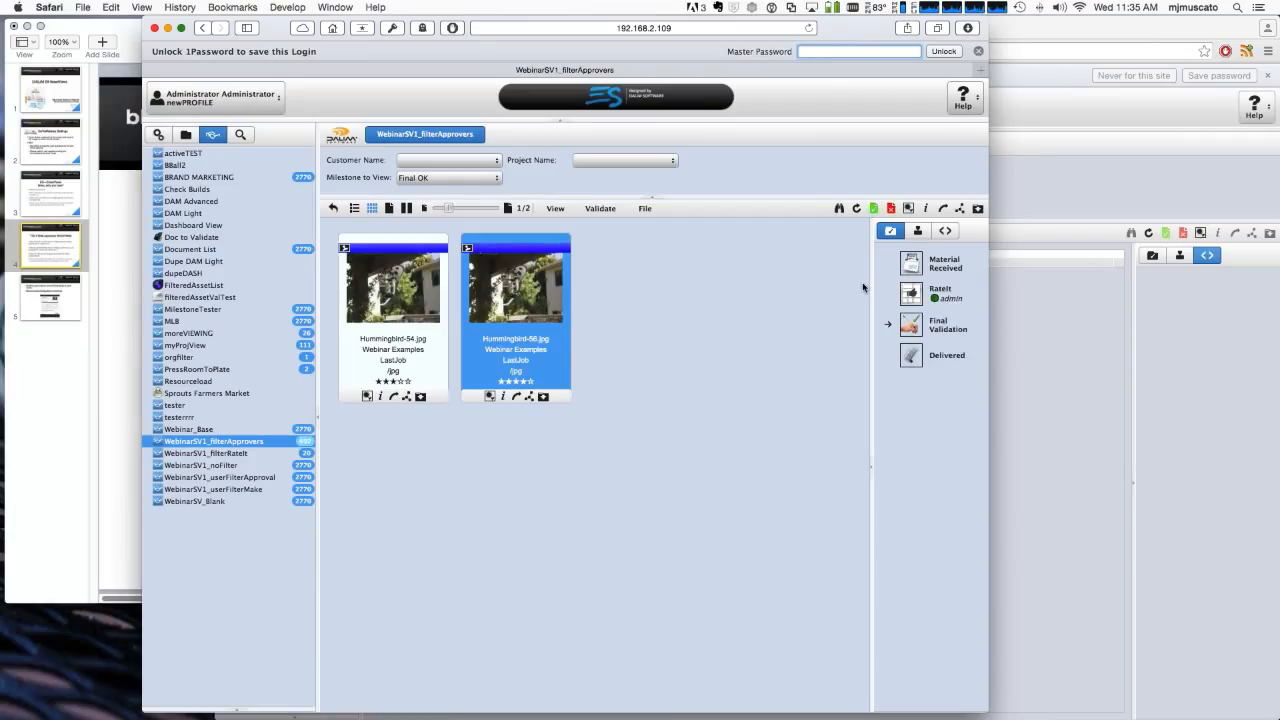
shift+click(408, 316)
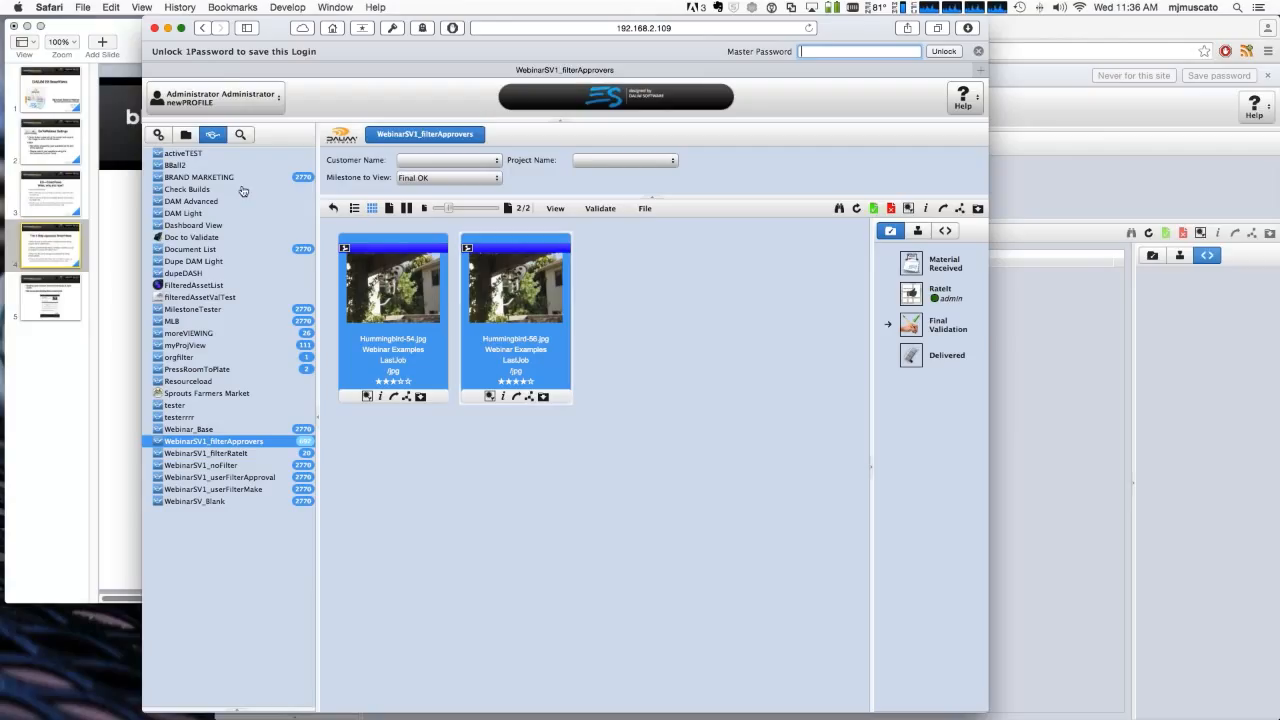
View the settings of the AdminDupe user profile and the customization of the WebinarSV_Blank smart view
click(158, 134)
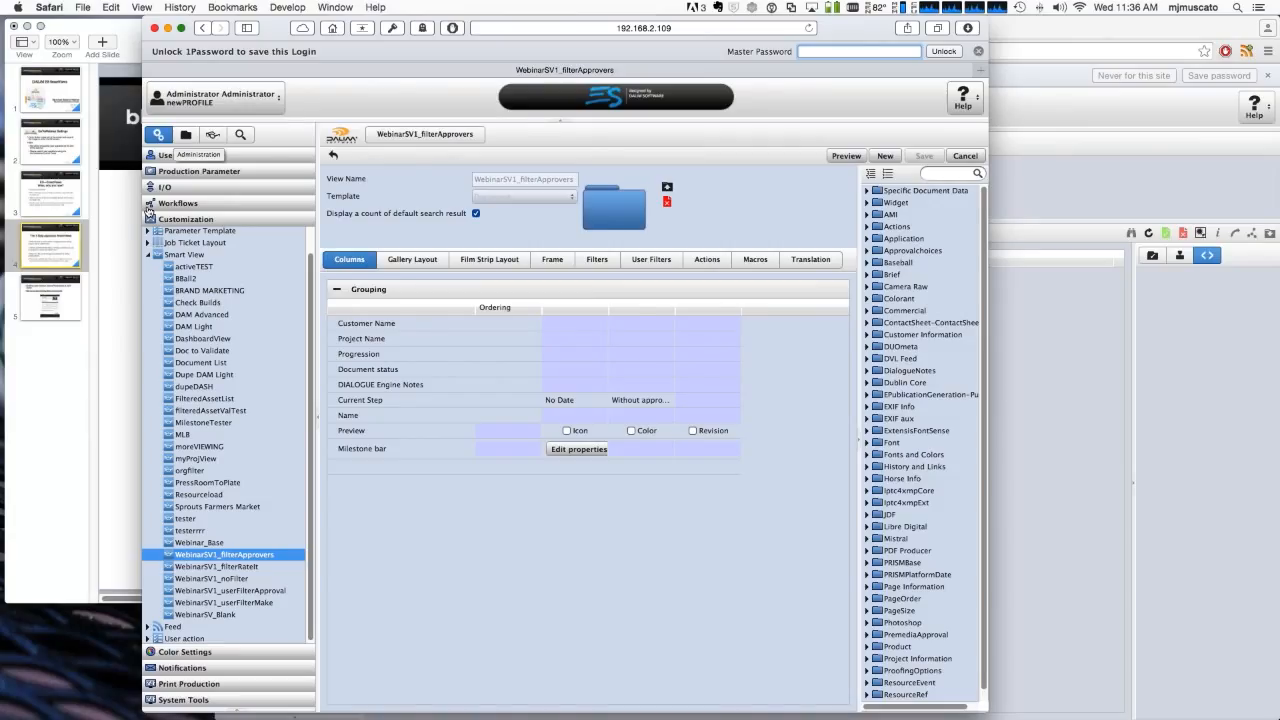
click(164, 156)
click(148, 206)
click(206, 217)
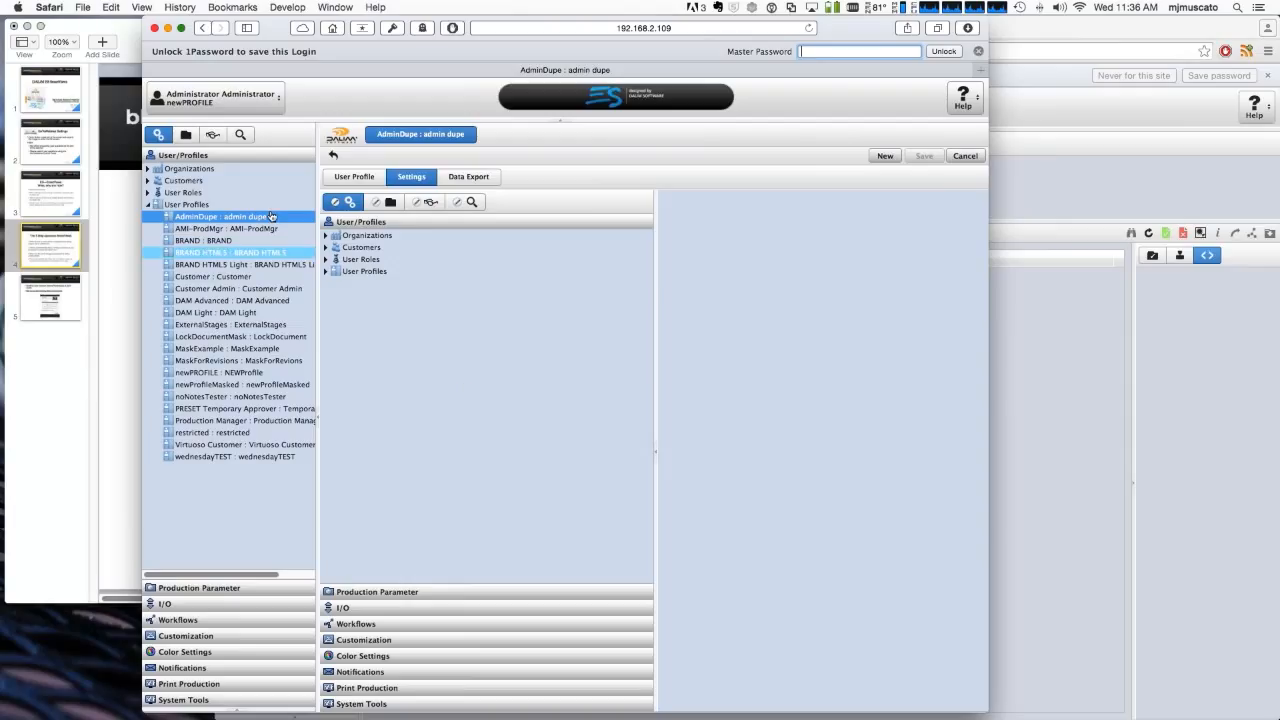
scroll(235, 430, right, 1)
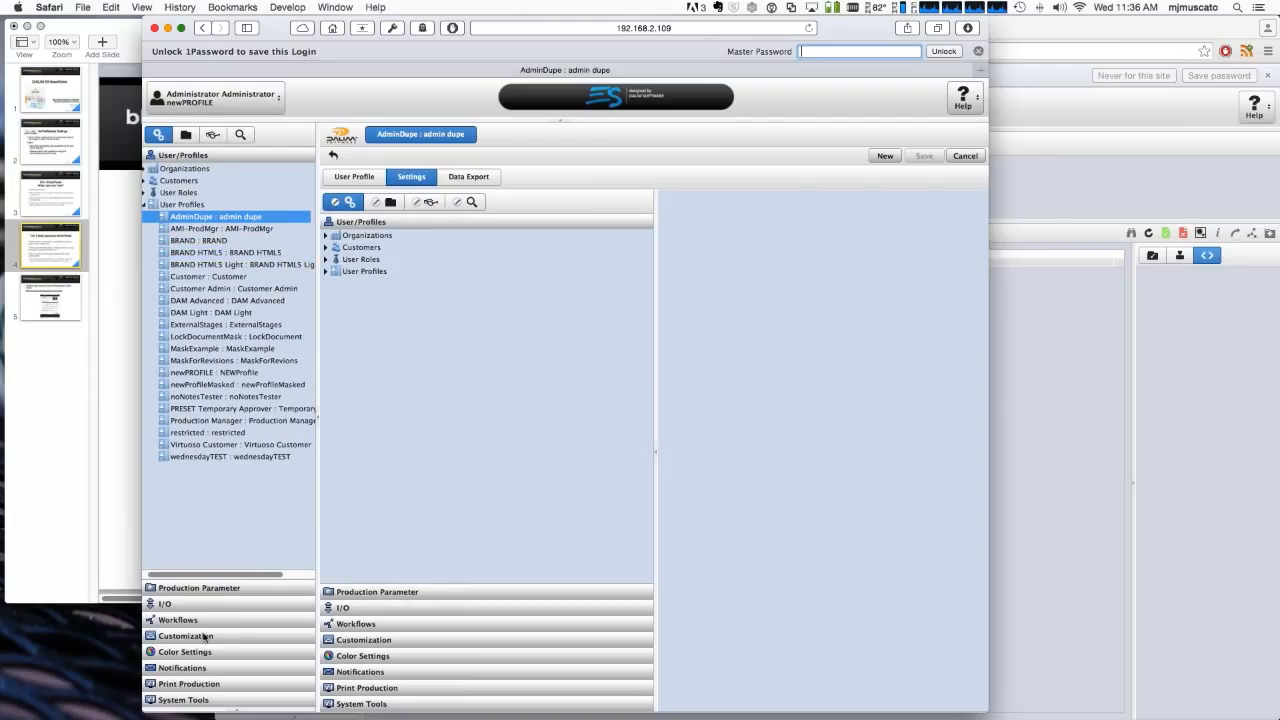
click(185, 636)
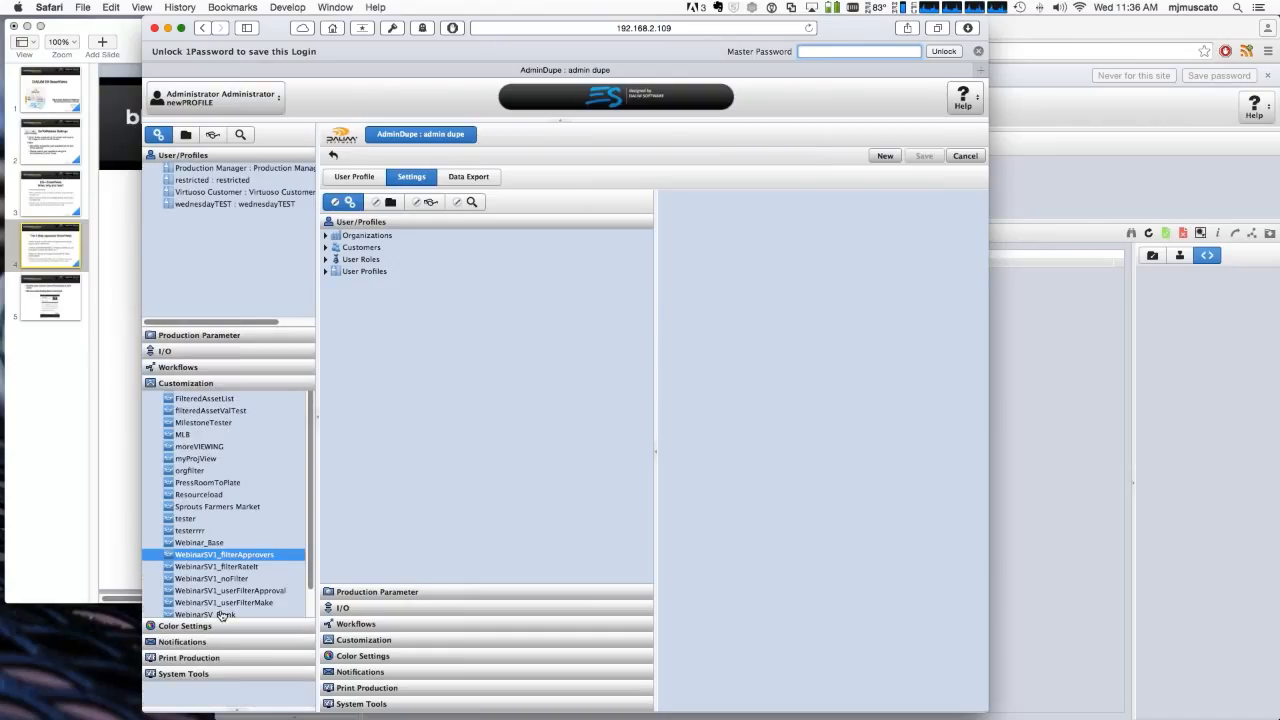
click(221, 615)
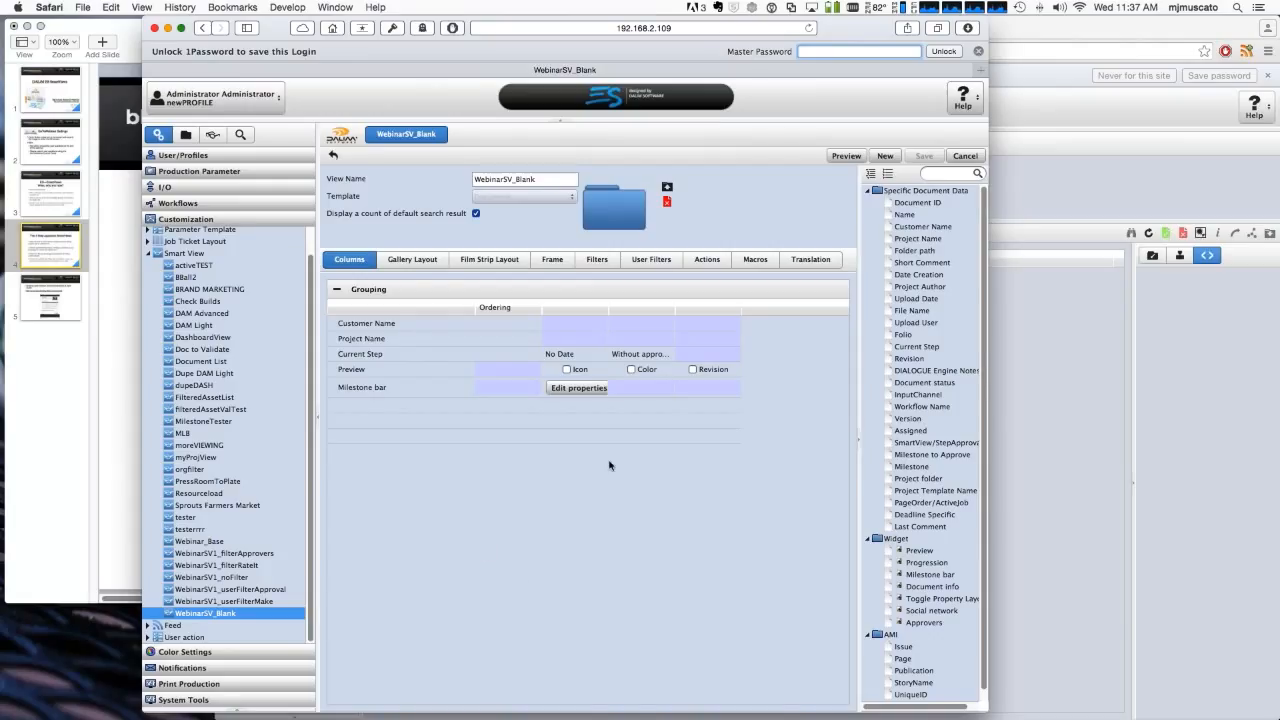
Duplicate the DAM Advanced smart view under the name myTestSV
click(228, 318)
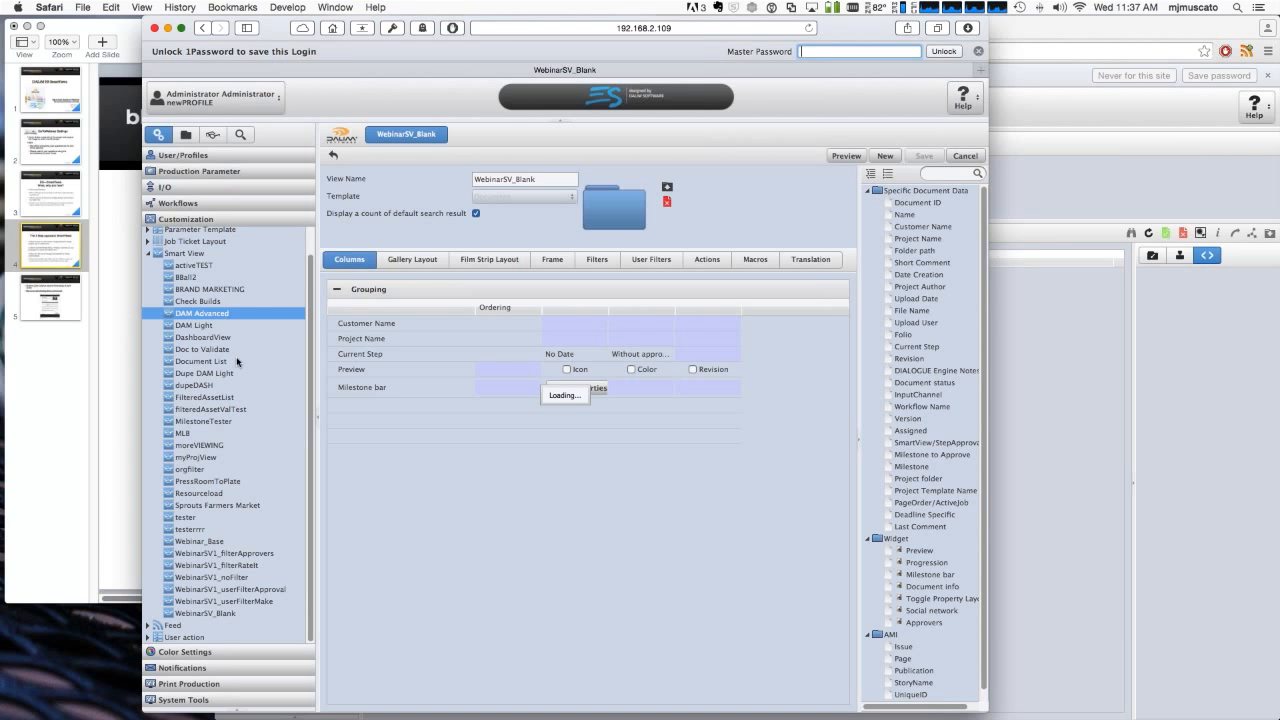
right_click(210, 313)
click(237, 360)
click(438, 463)
text(my)
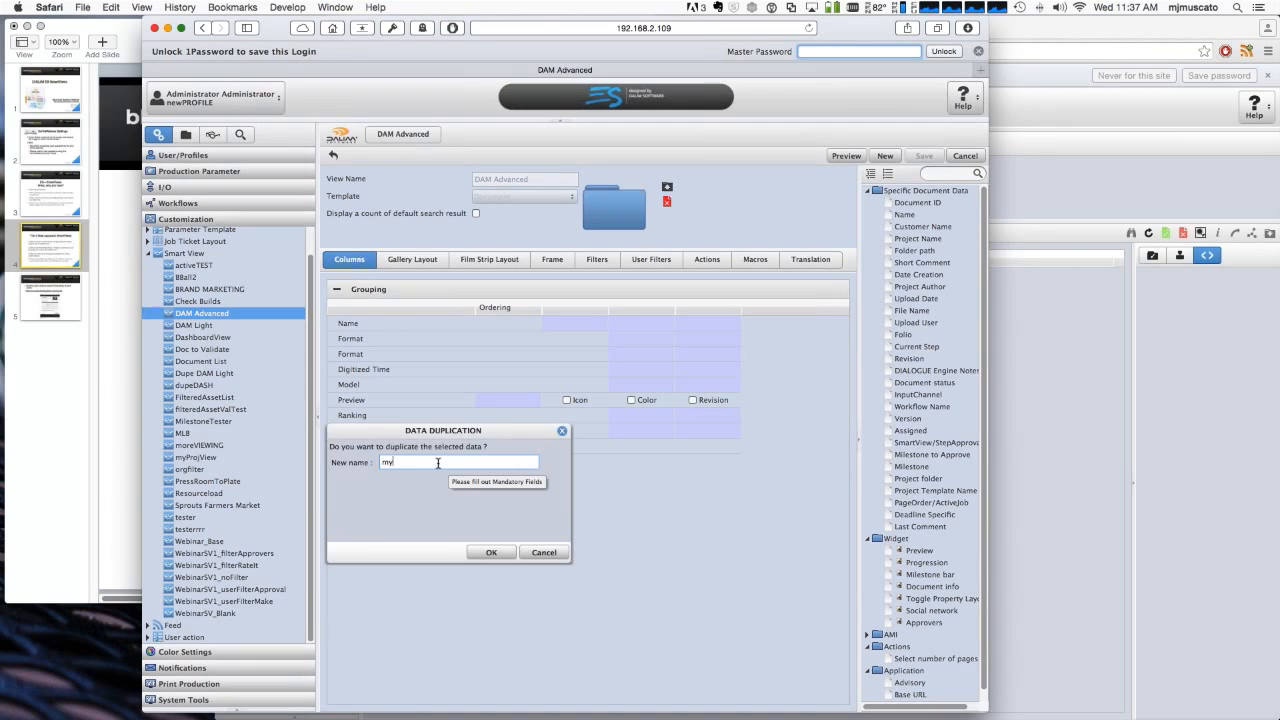
text(TestSV)
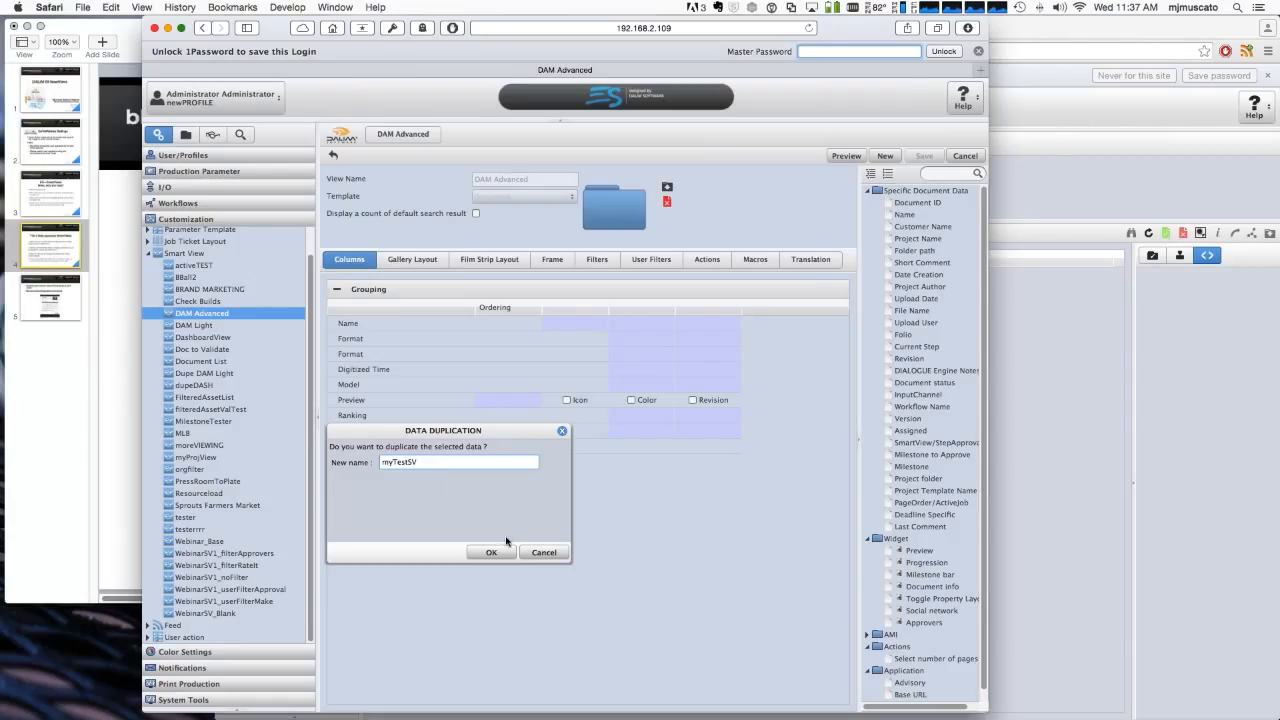
click(497, 551)
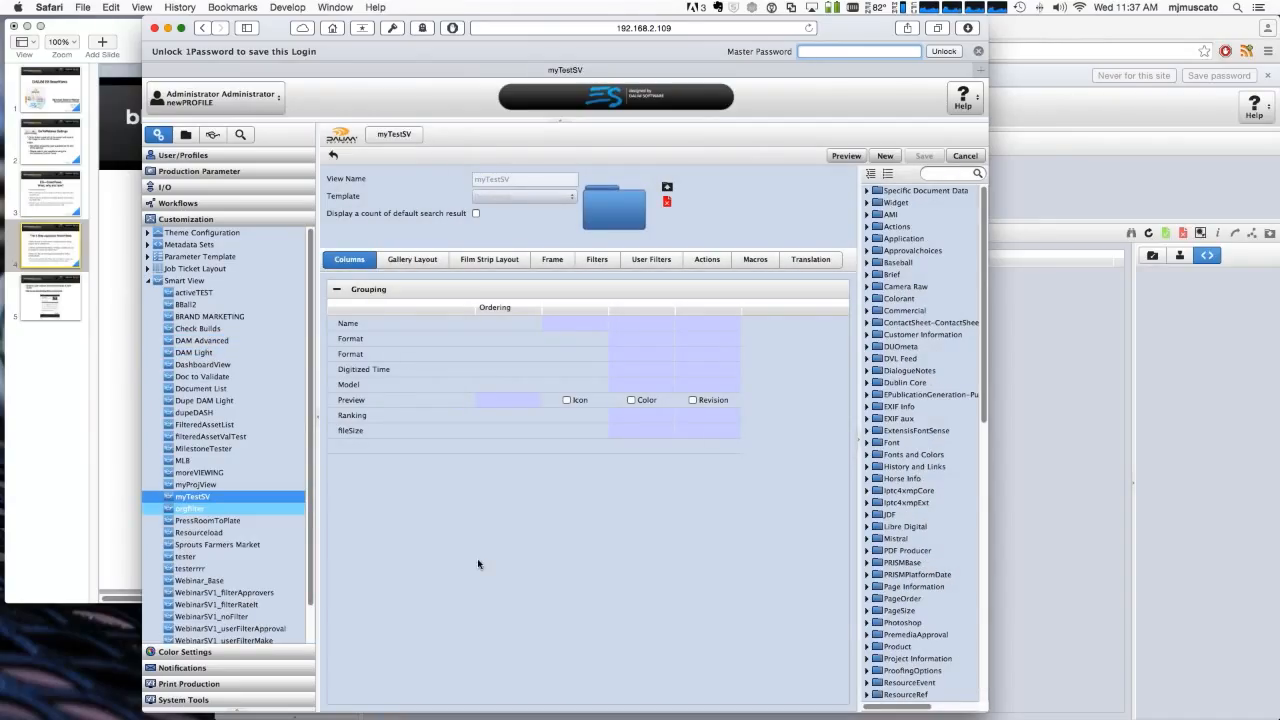
Review the gallery layout, film strip layout, frame, filters, user filters and columns of the myTestSV smart view
click(412, 263)
click(487, 260)
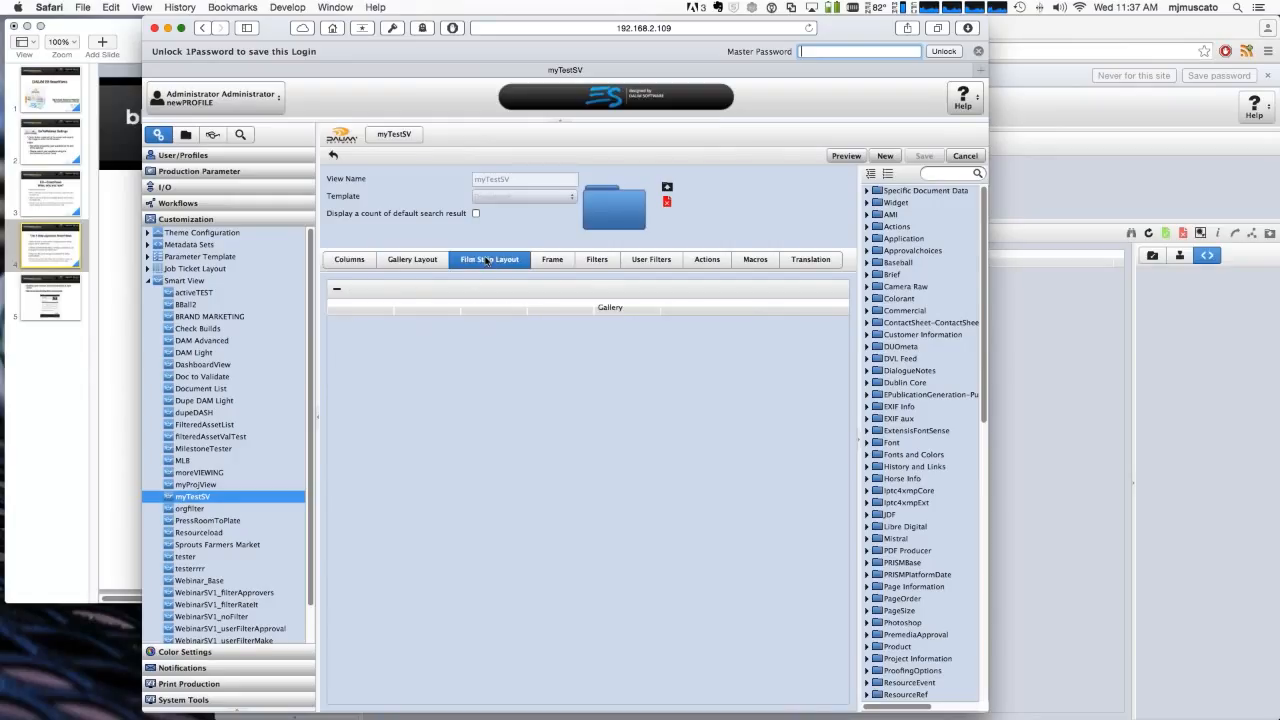
click(552, 260)
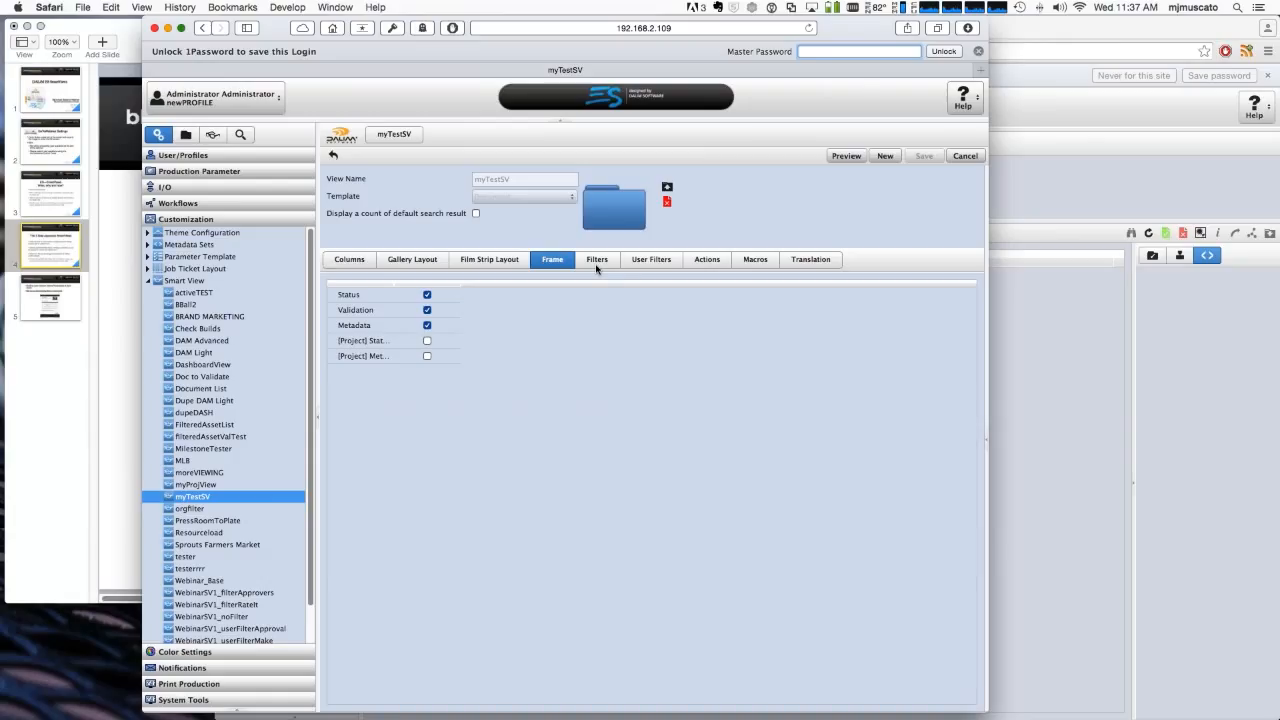
click(597, 262)
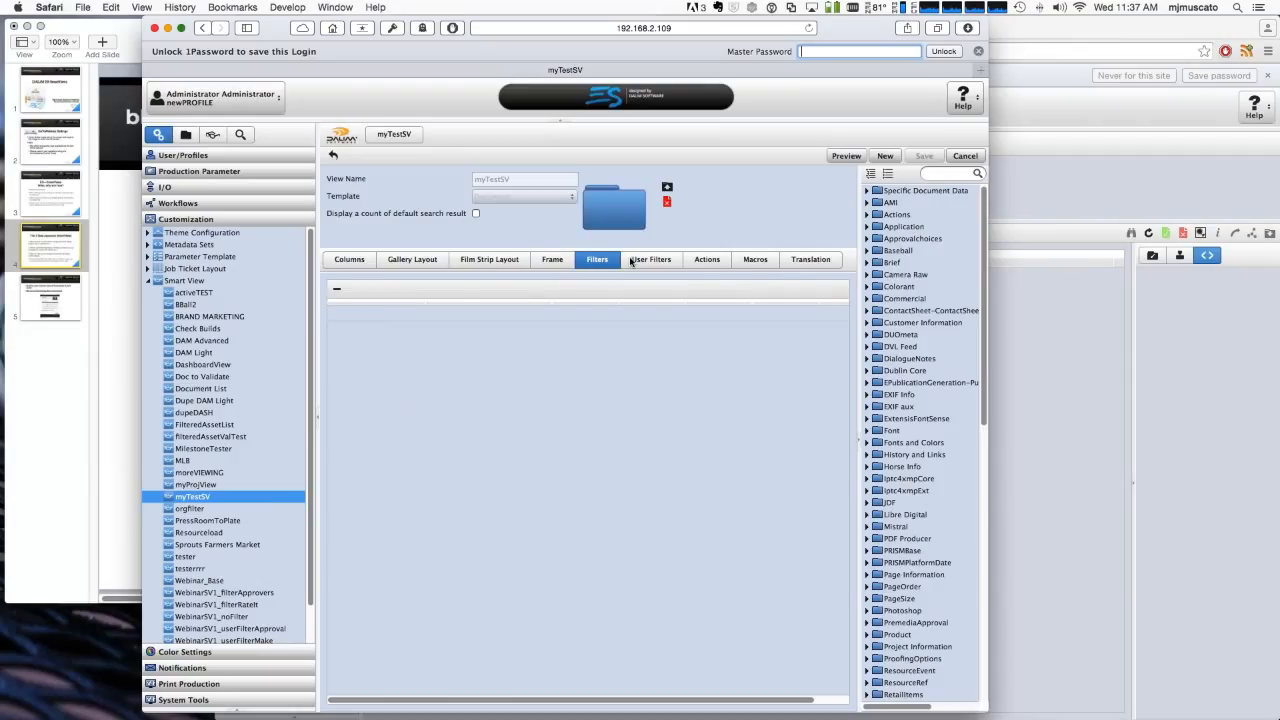
click(630, 262)
click(350, 260)
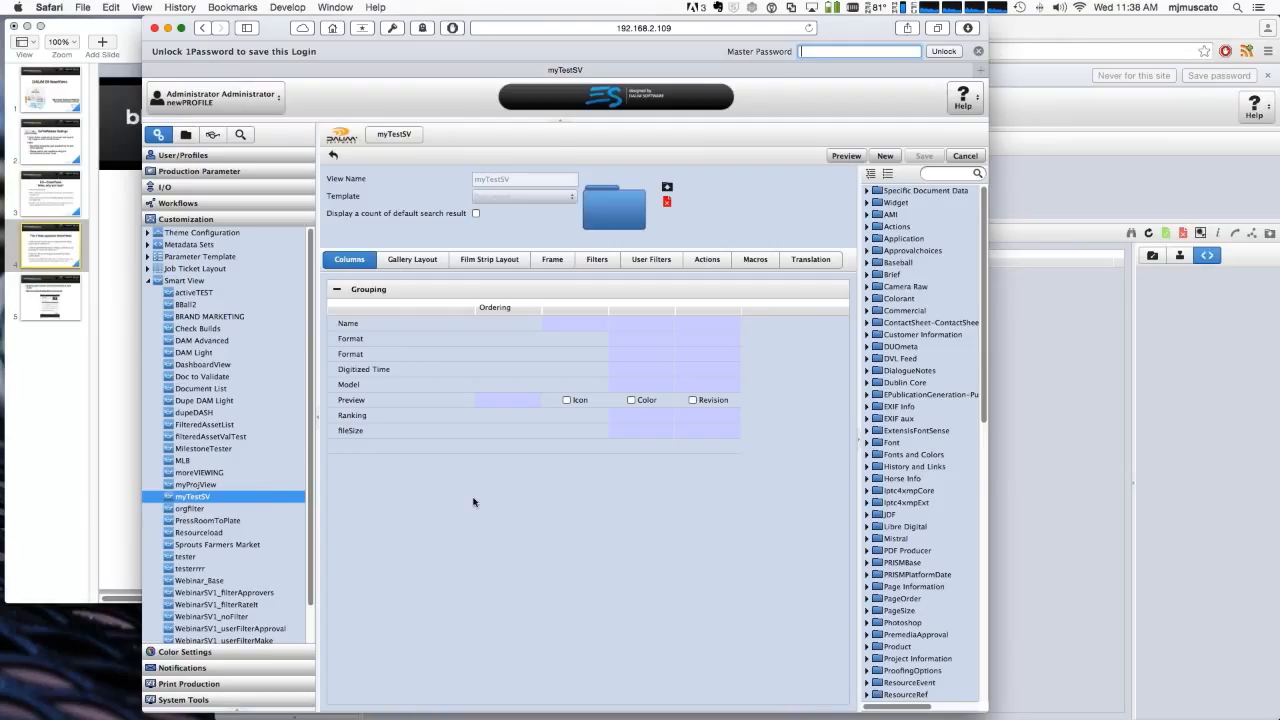
Examine the DAM Advanced smart view's available document data and widget fields, and its configured actions
click(203, 342)
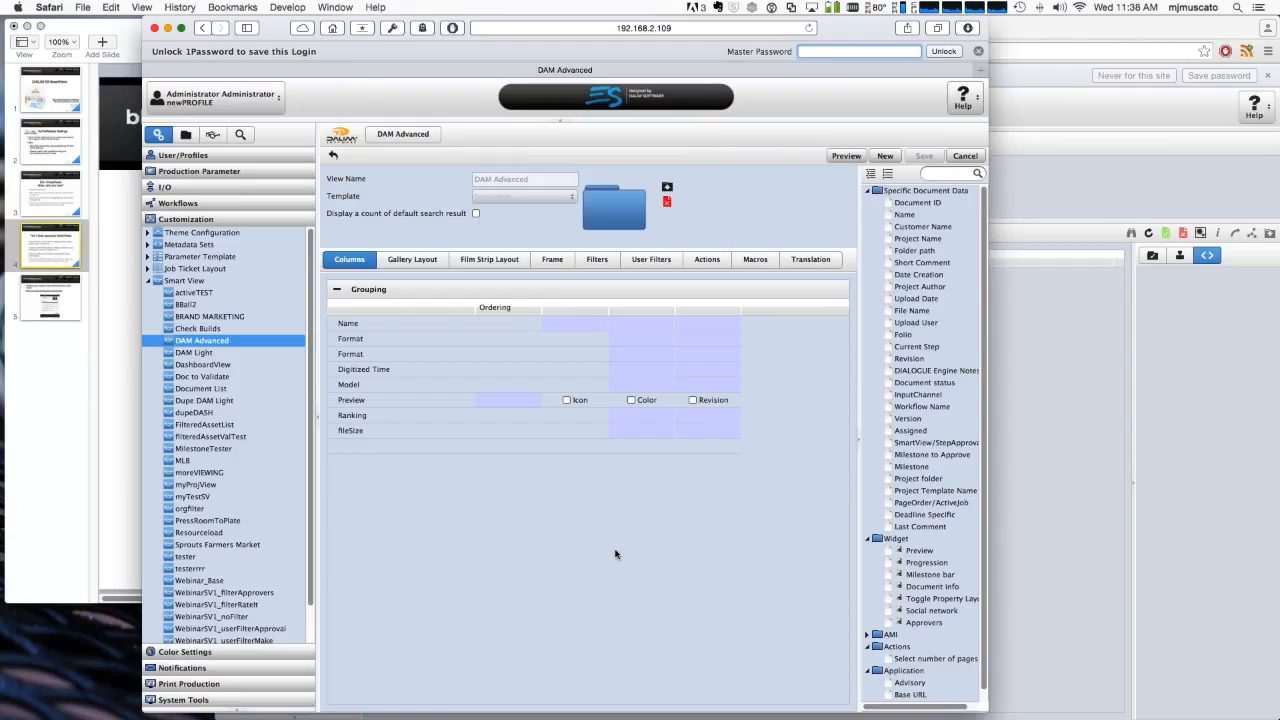
click(894, 178)
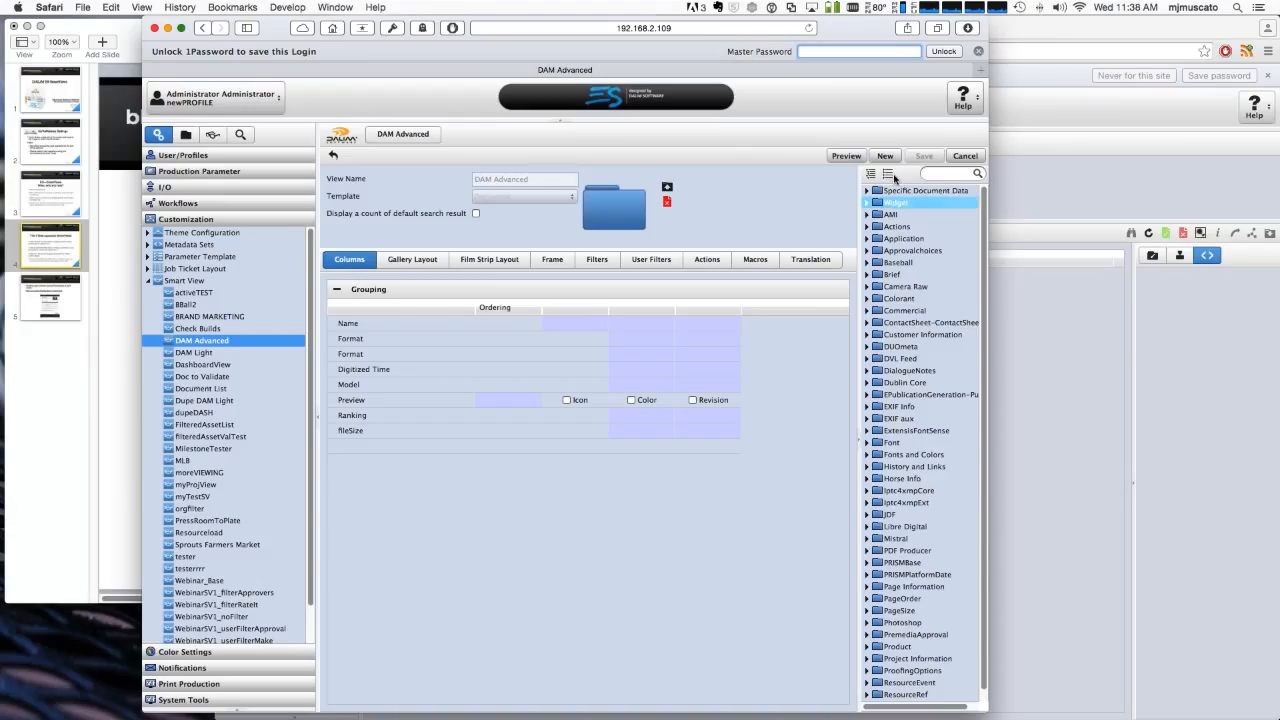
click(875, 215)
click(867, 204)
click(867, 204)
click(868, 191)
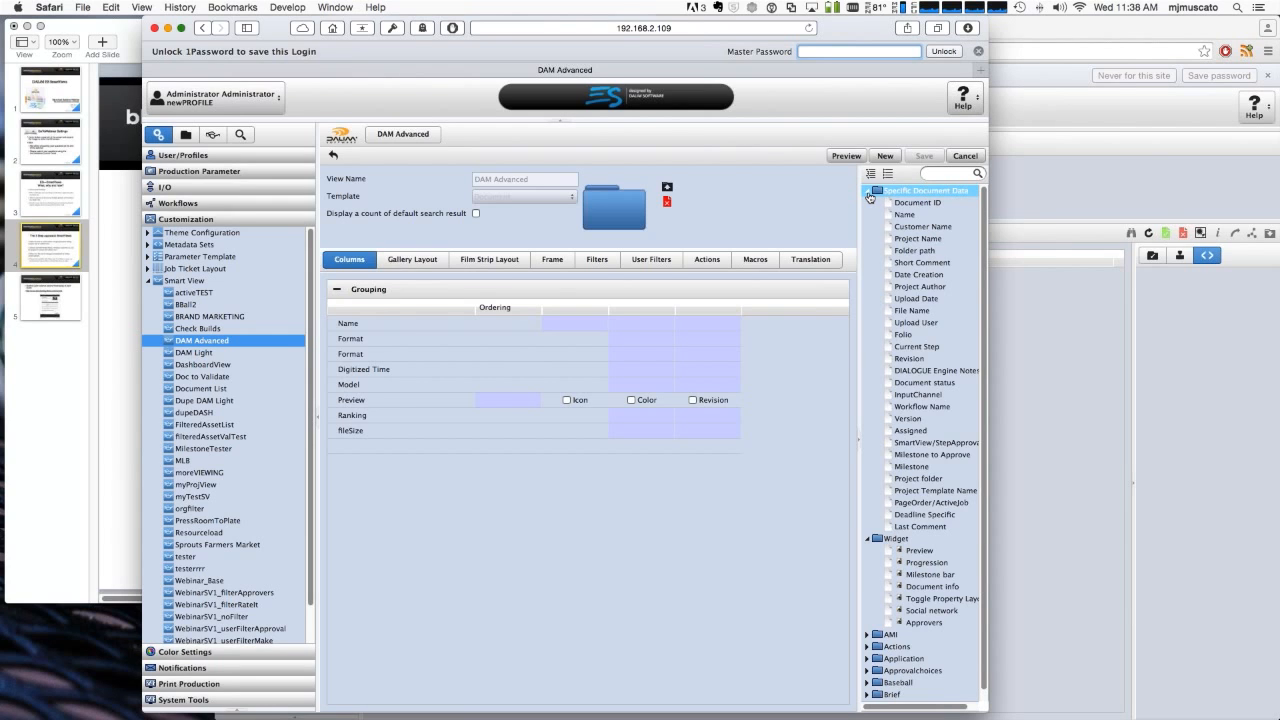
click(707, 259)
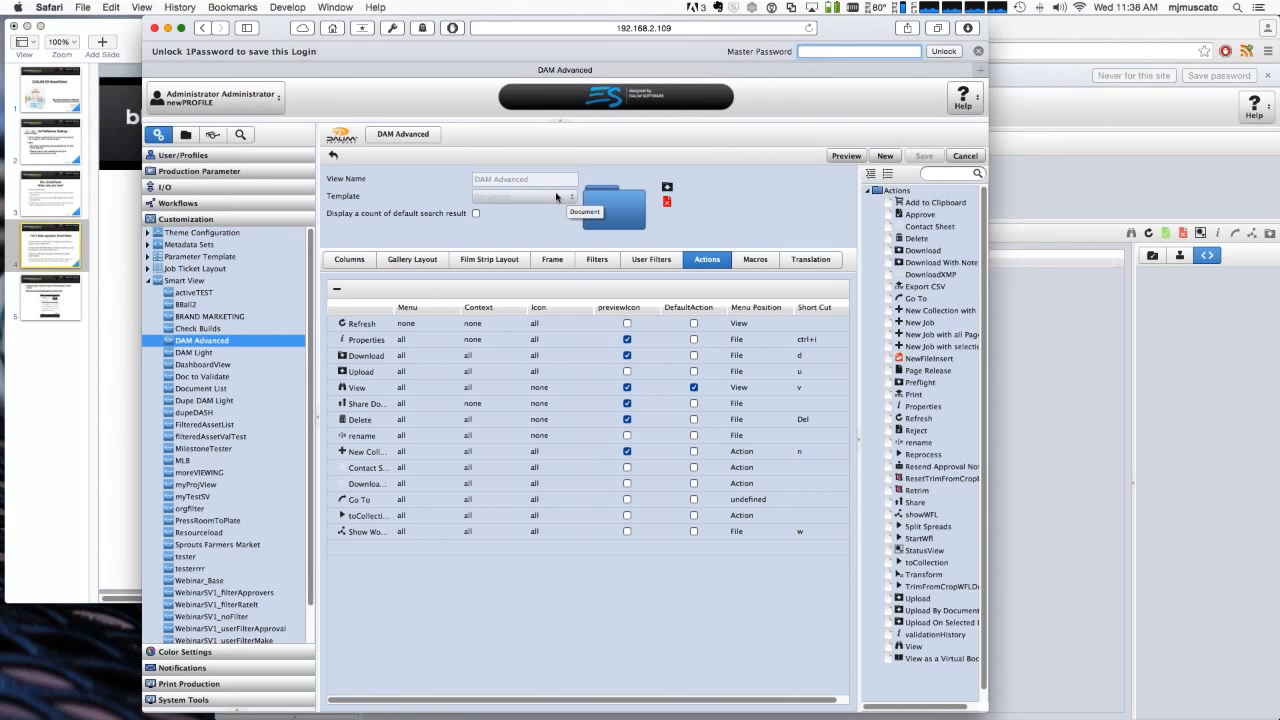
Create and save a new smart view named myProjec with the Project template
click(190, 281)
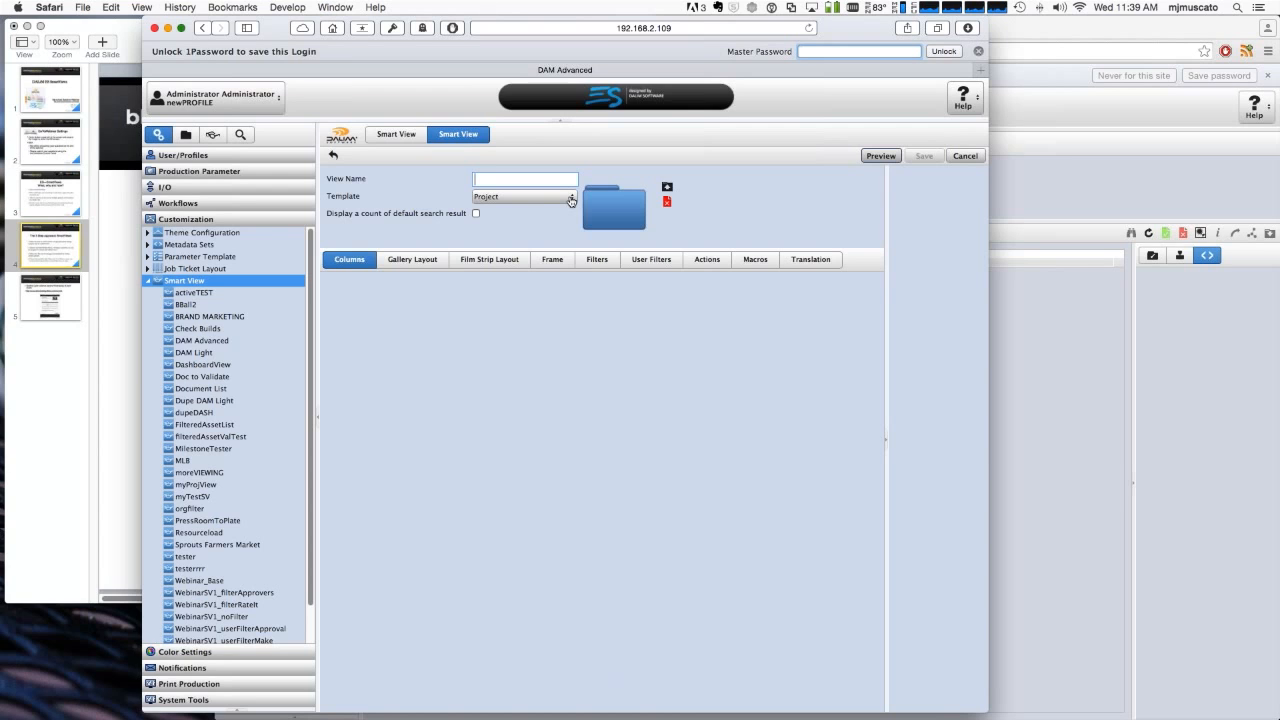
click(571, 201)
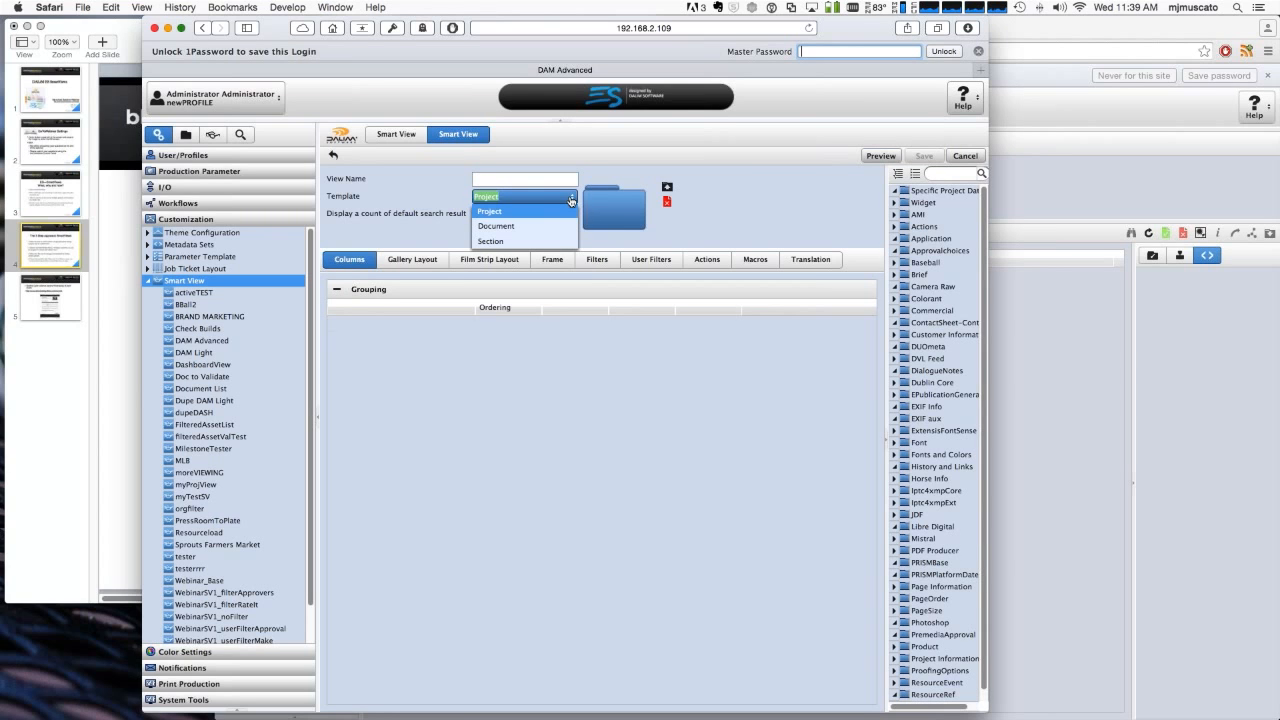
click(555, 212)
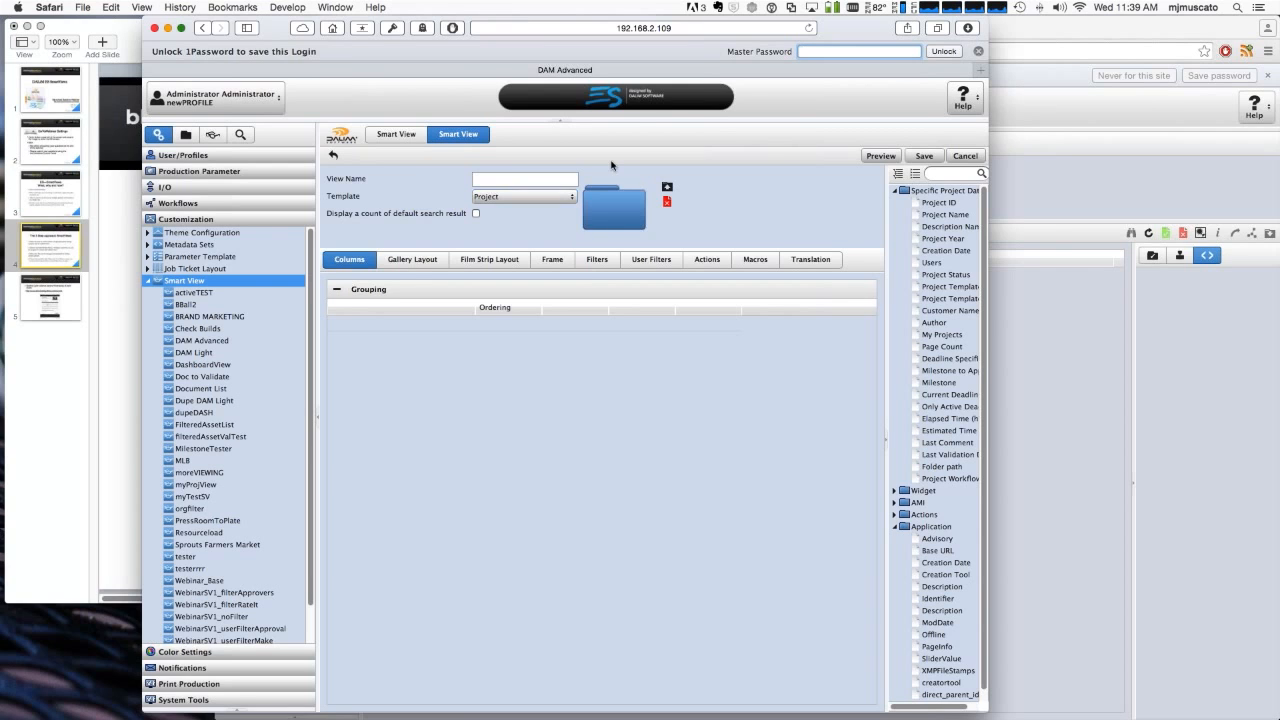
click(511, 178)
text(myProjec)
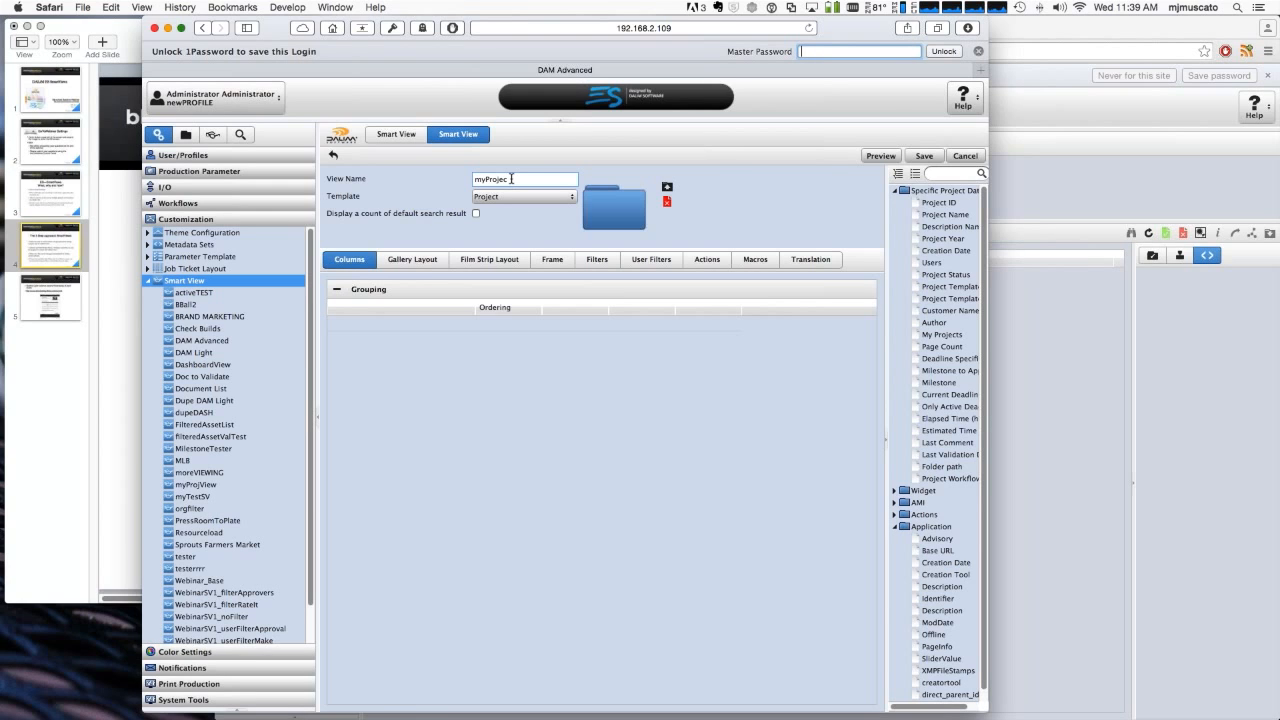
click(924, 156)
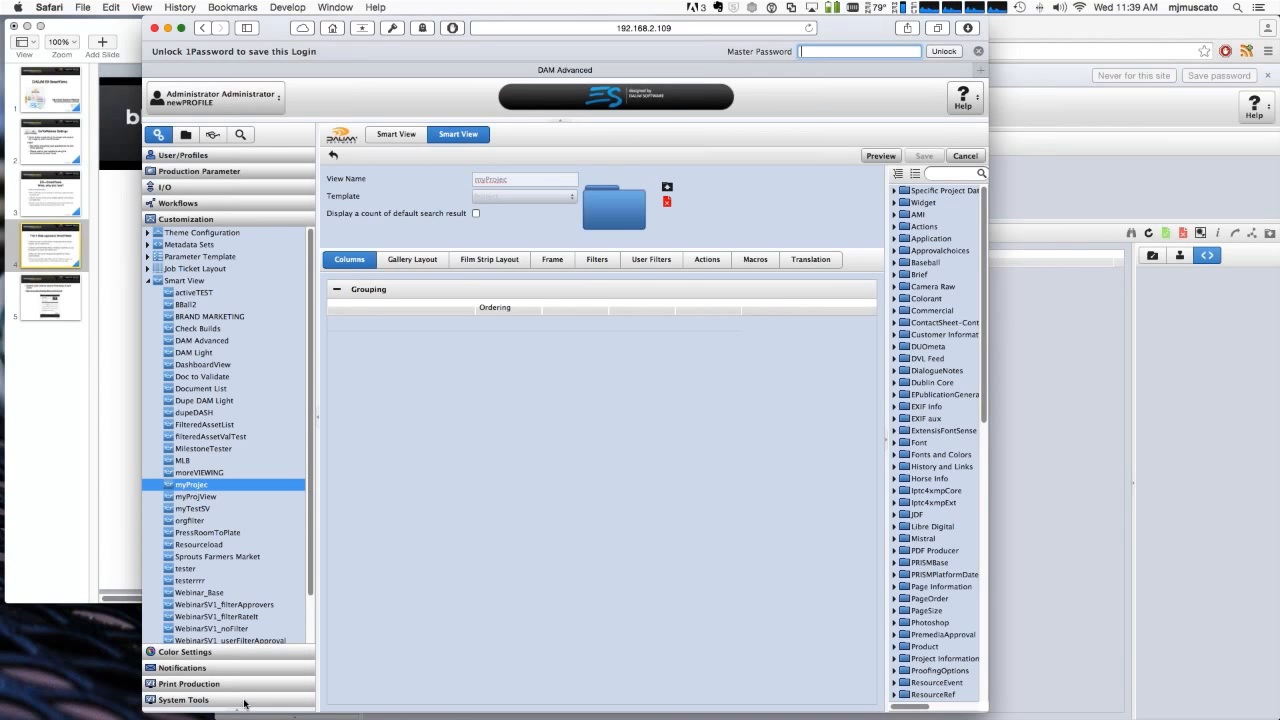
View the data import packages in System Tools, including DAM.zip in the DALIM SOFTWARE category, and collapse that category
click(244, 701)
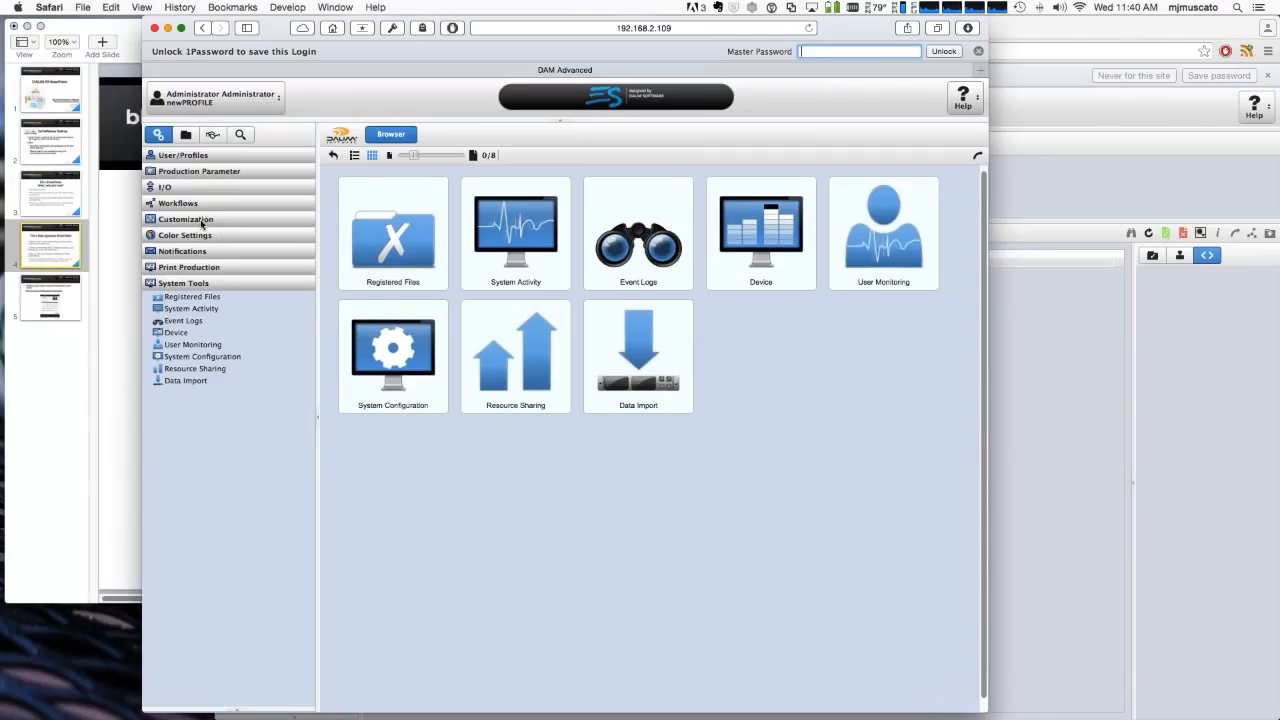
click(203, 381)
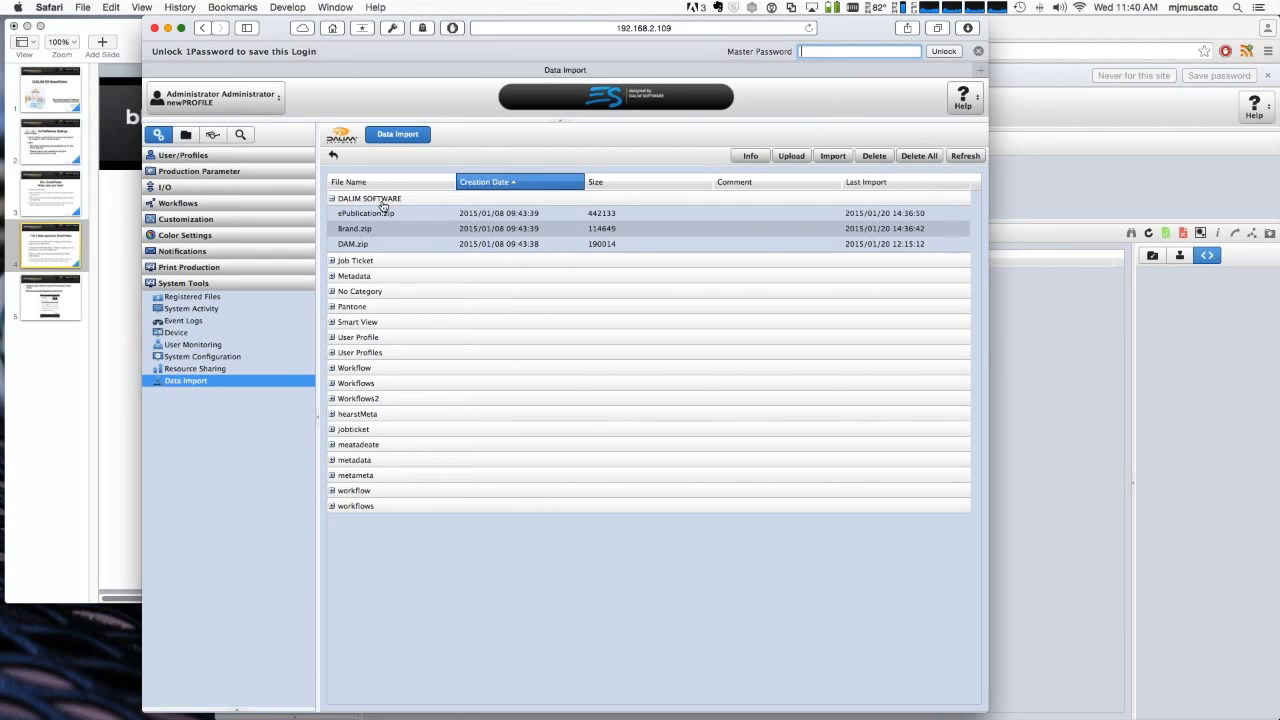
click(381, 246)
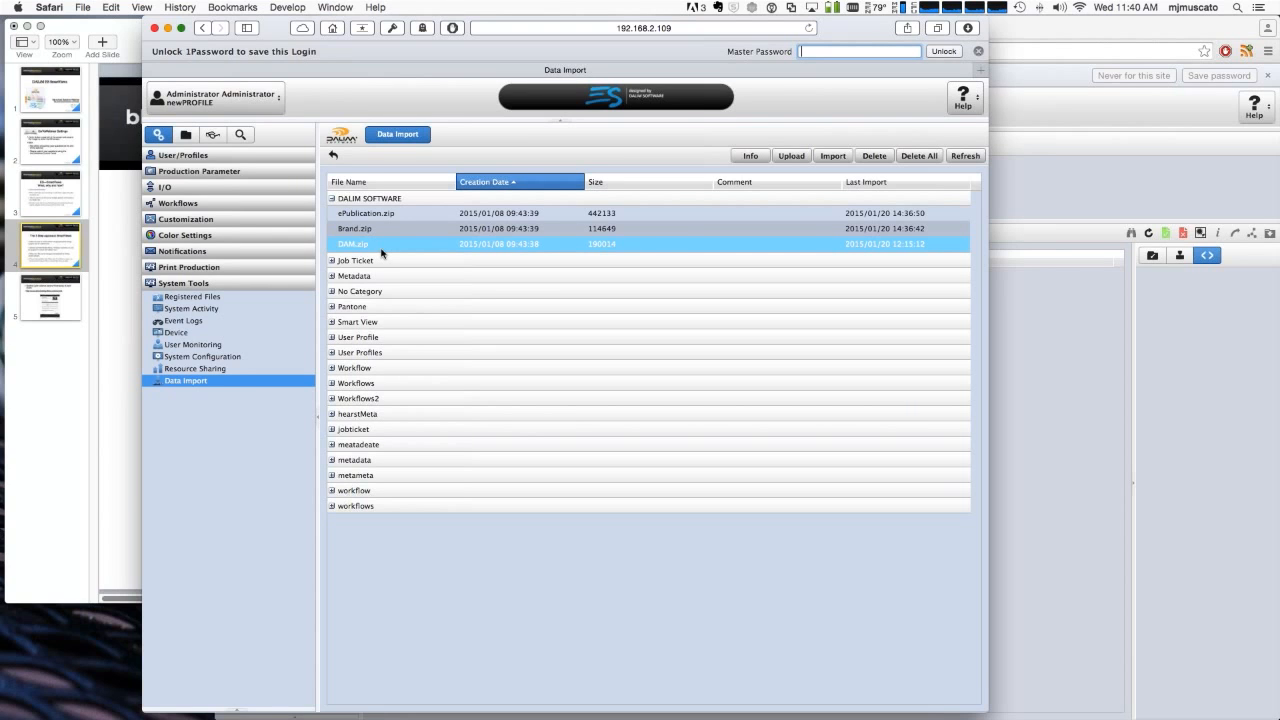
click(332, 203)
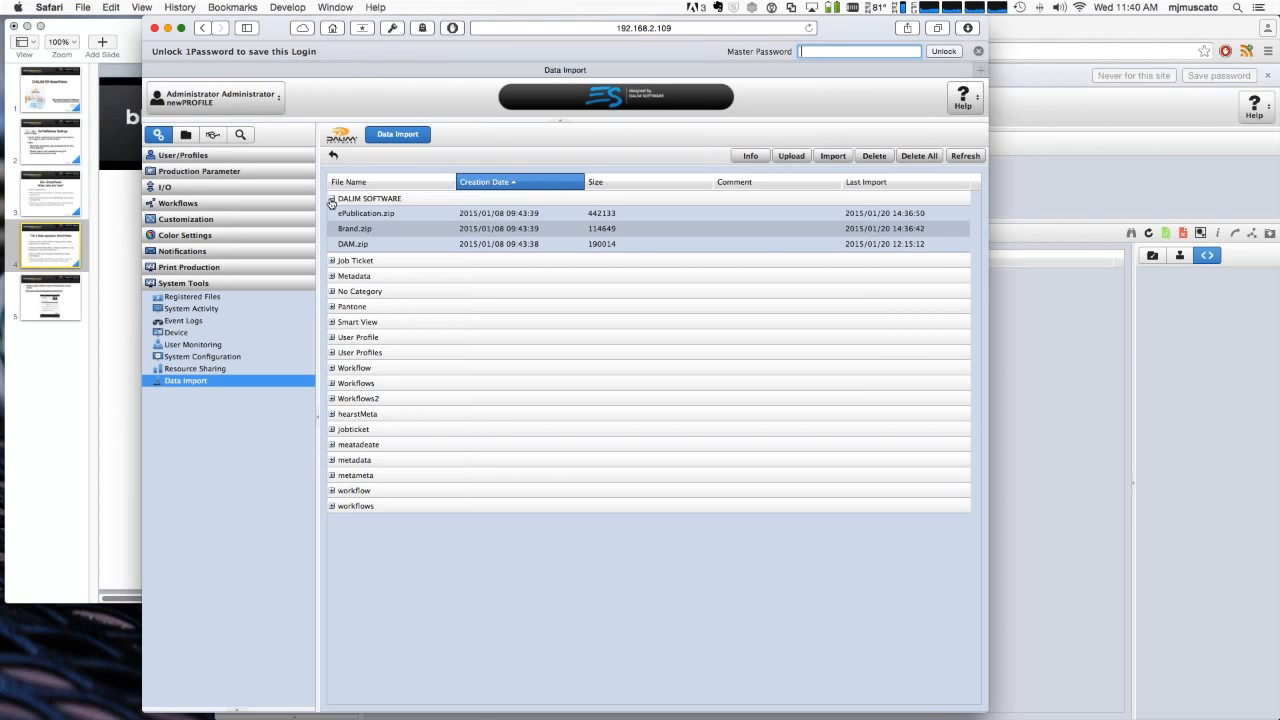
click(332, 203)
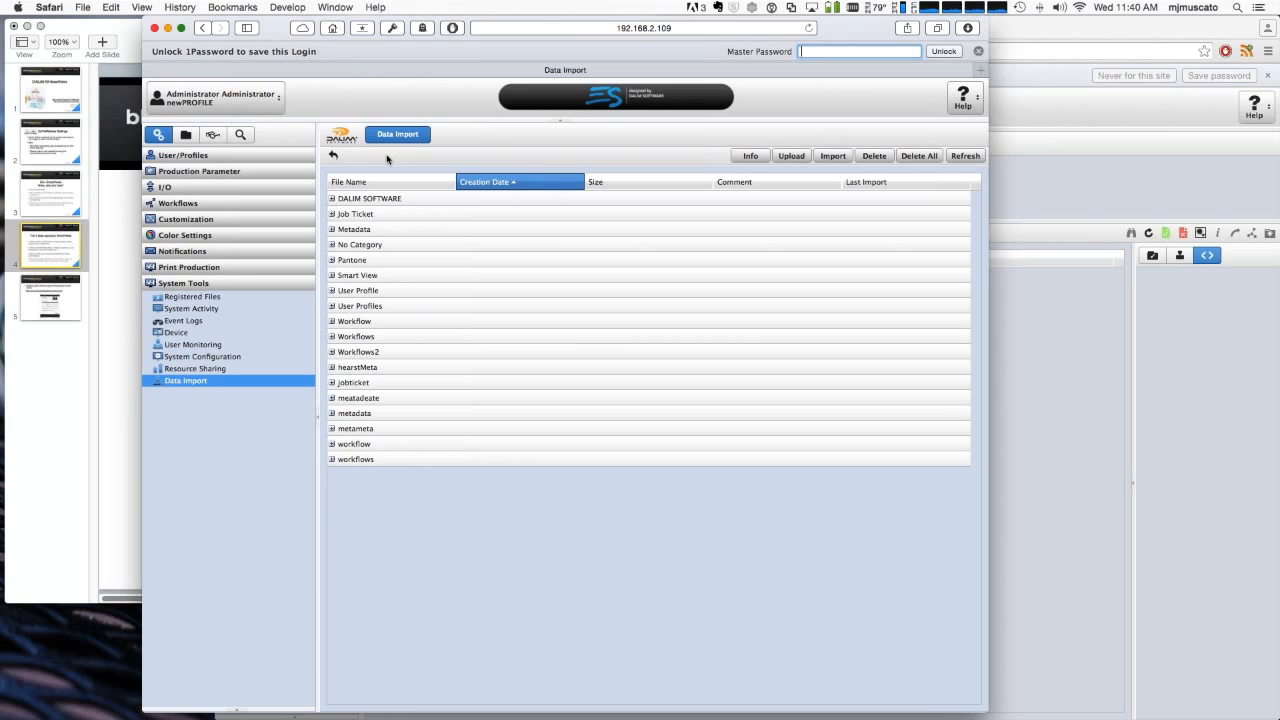
Look at the LastJob project's jpg documents and the WebinarSV1_filterApprovers smart view, and return to administration to view the I/O items
click(186, 137)
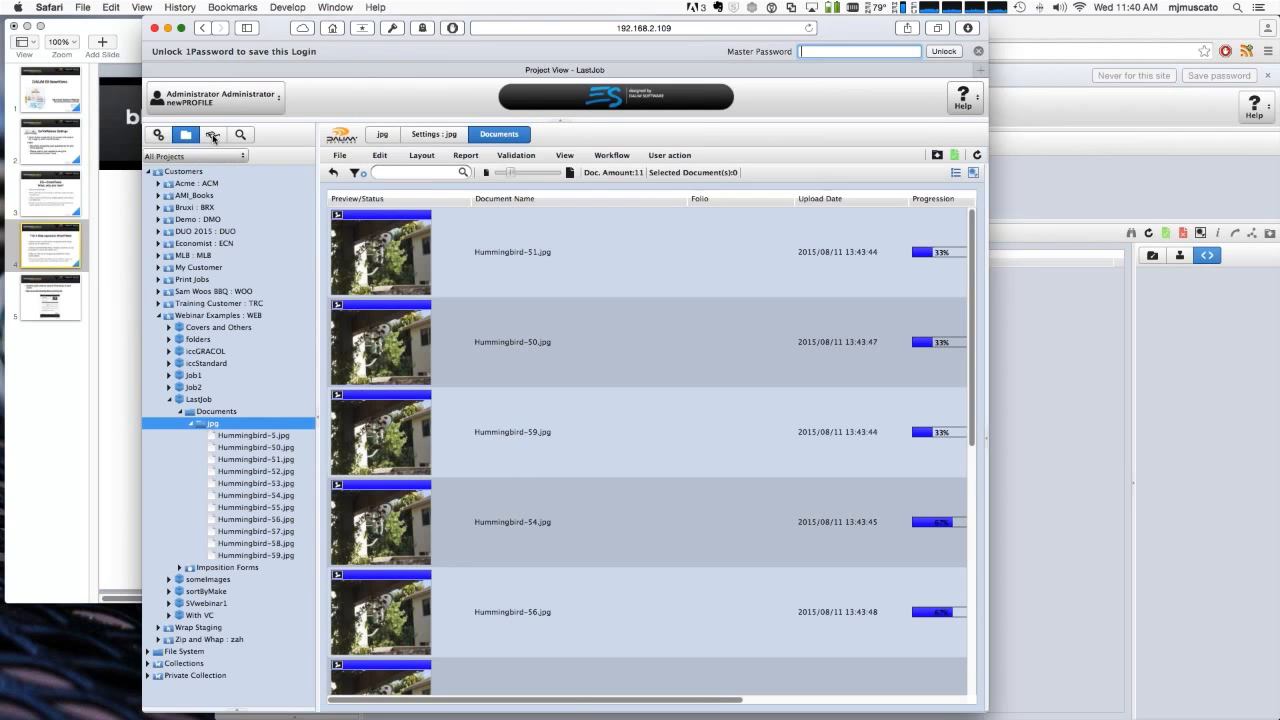
click(213, 136)
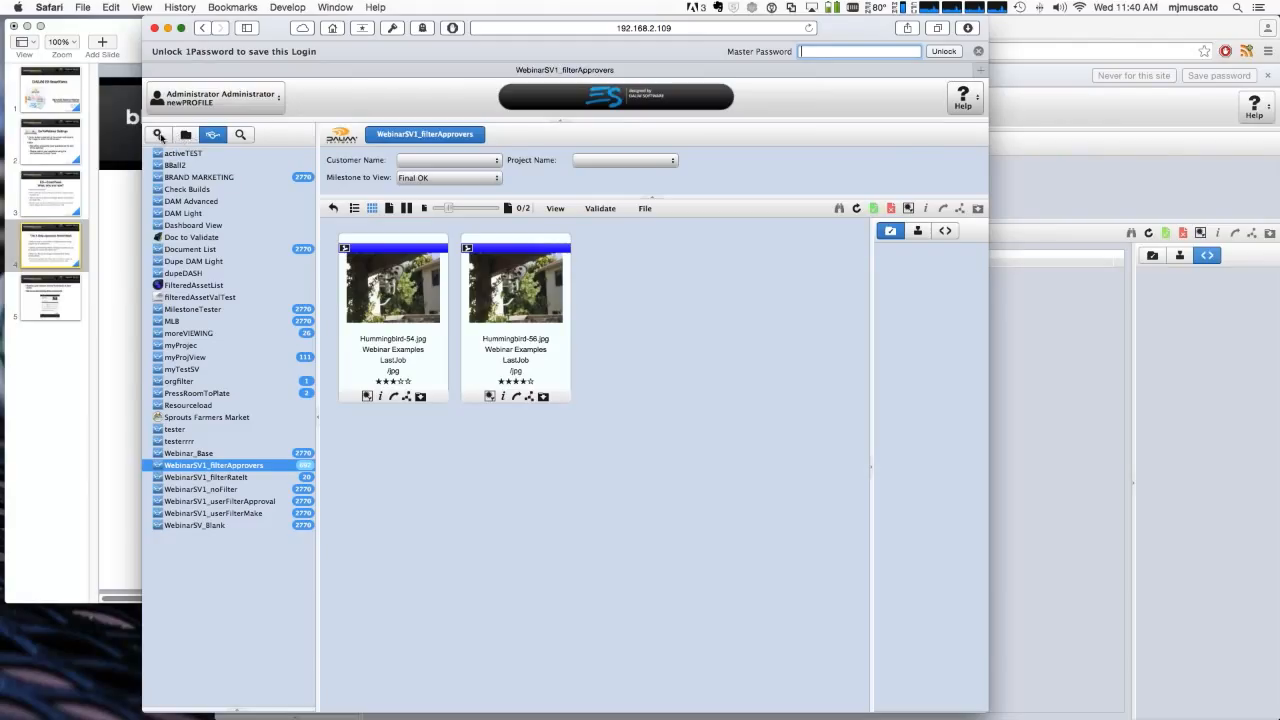
click(159, 135)
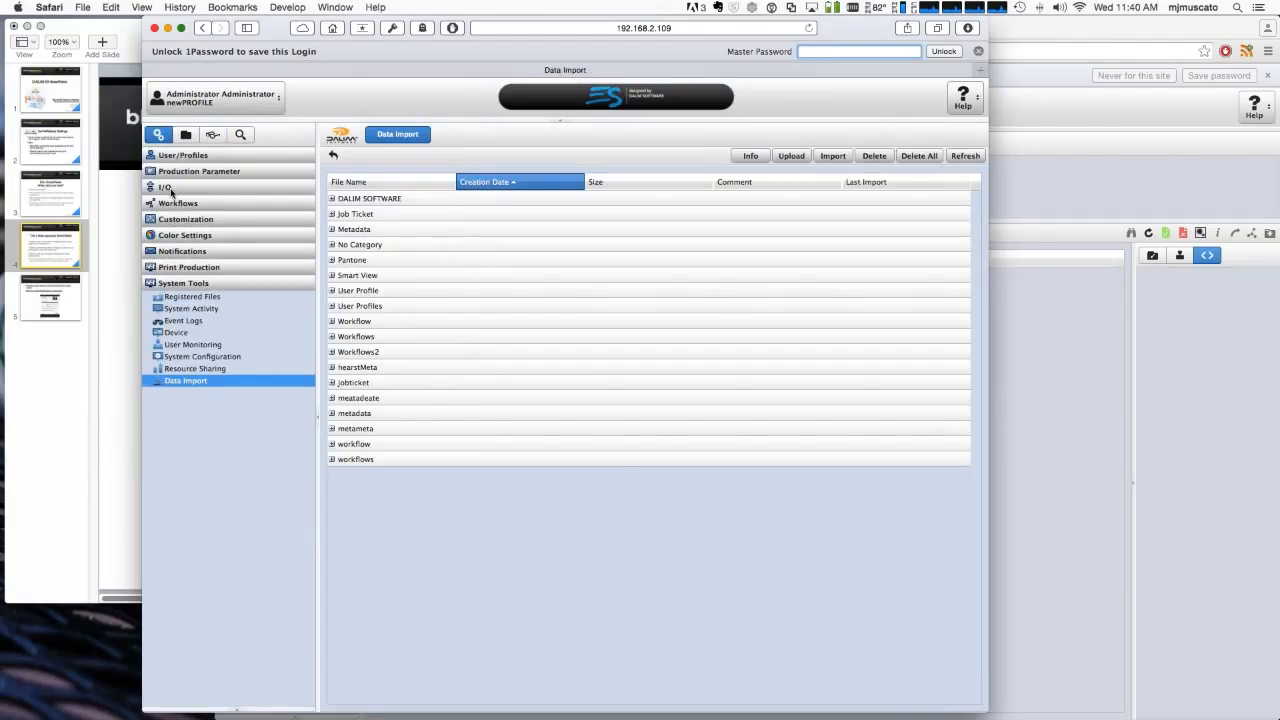
click(170, 190)
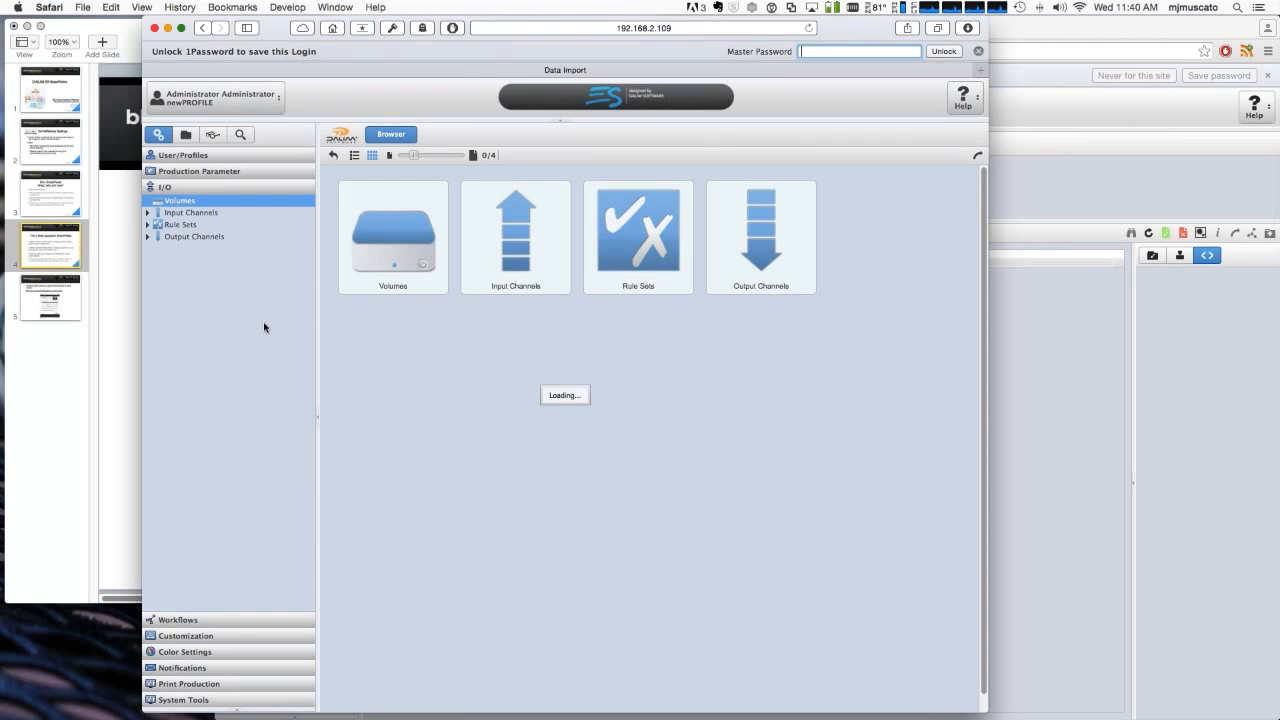
View the production parameter settings of the MyESFS file system, and pick DAM Advanced as the smart view of its Acme folder
click(215, 171)
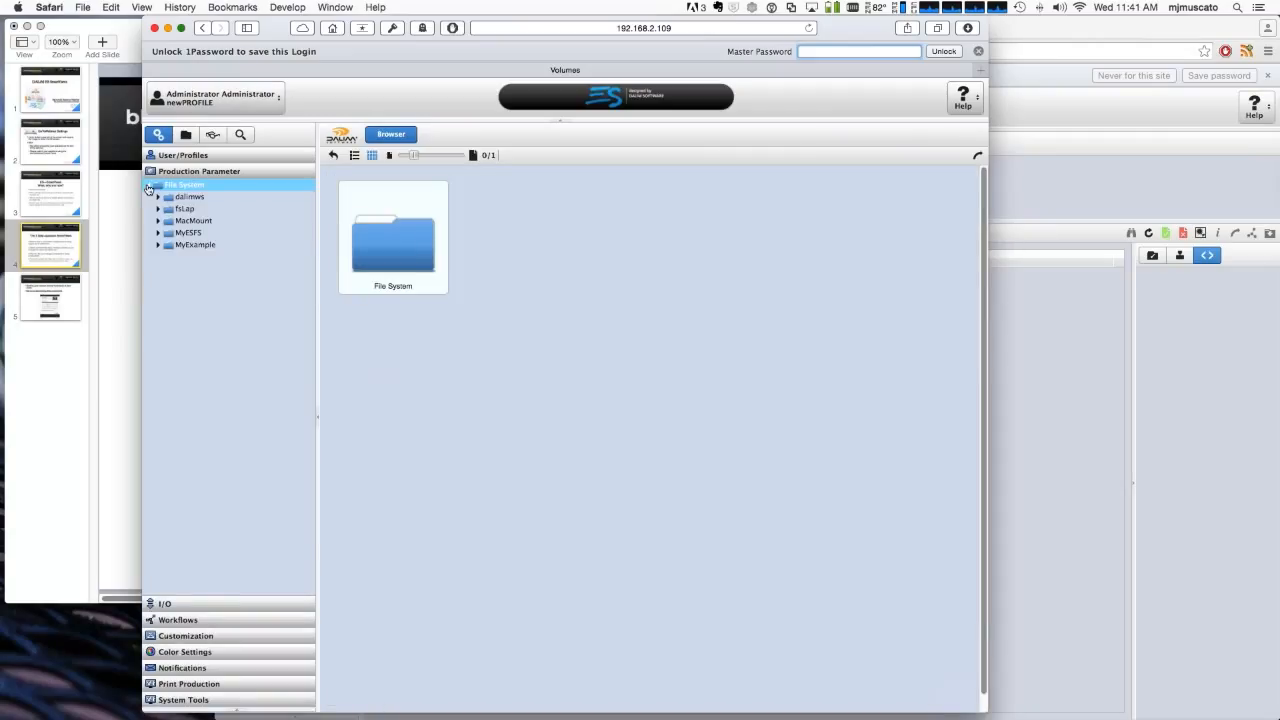
click(158, 234)
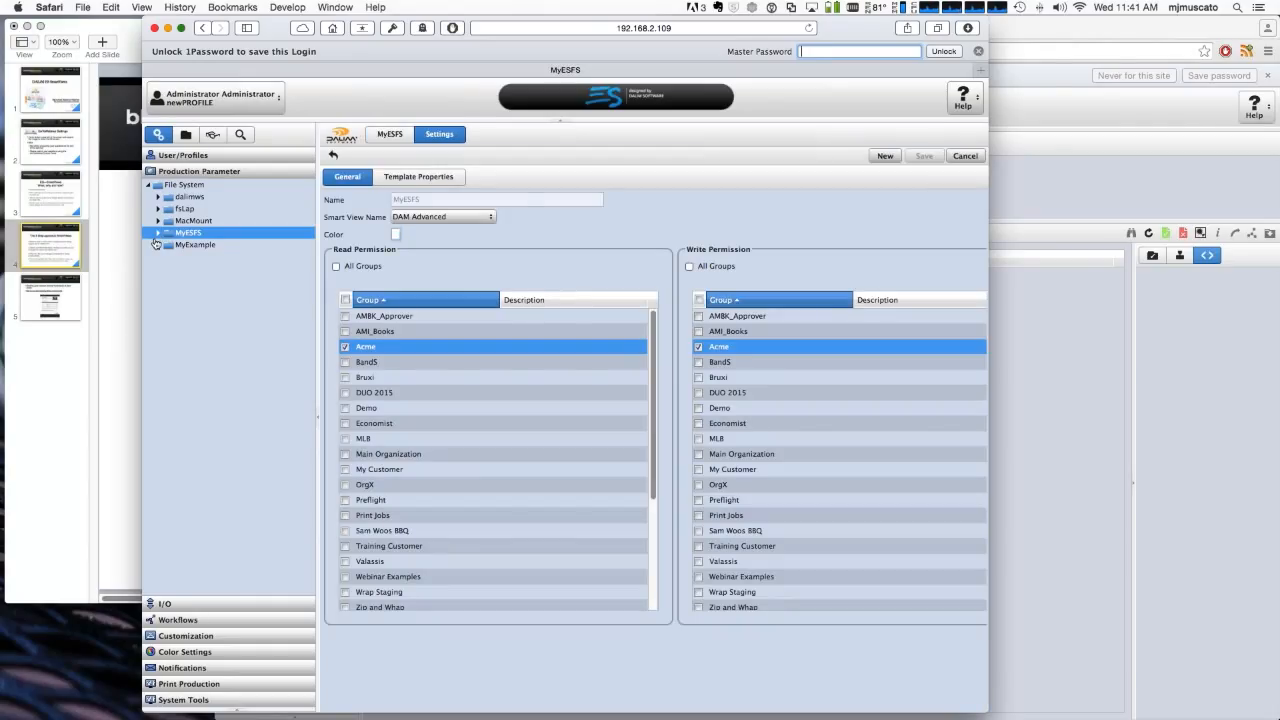
click(157, 236)
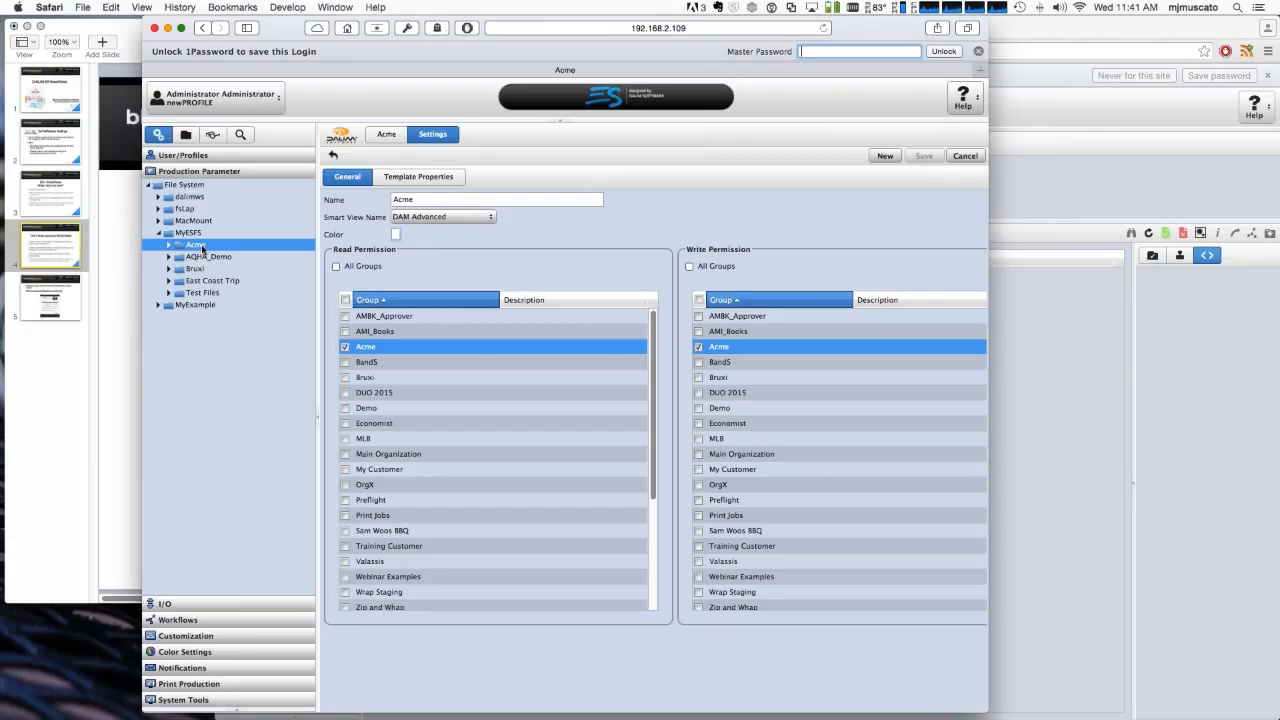
click(492, 218)
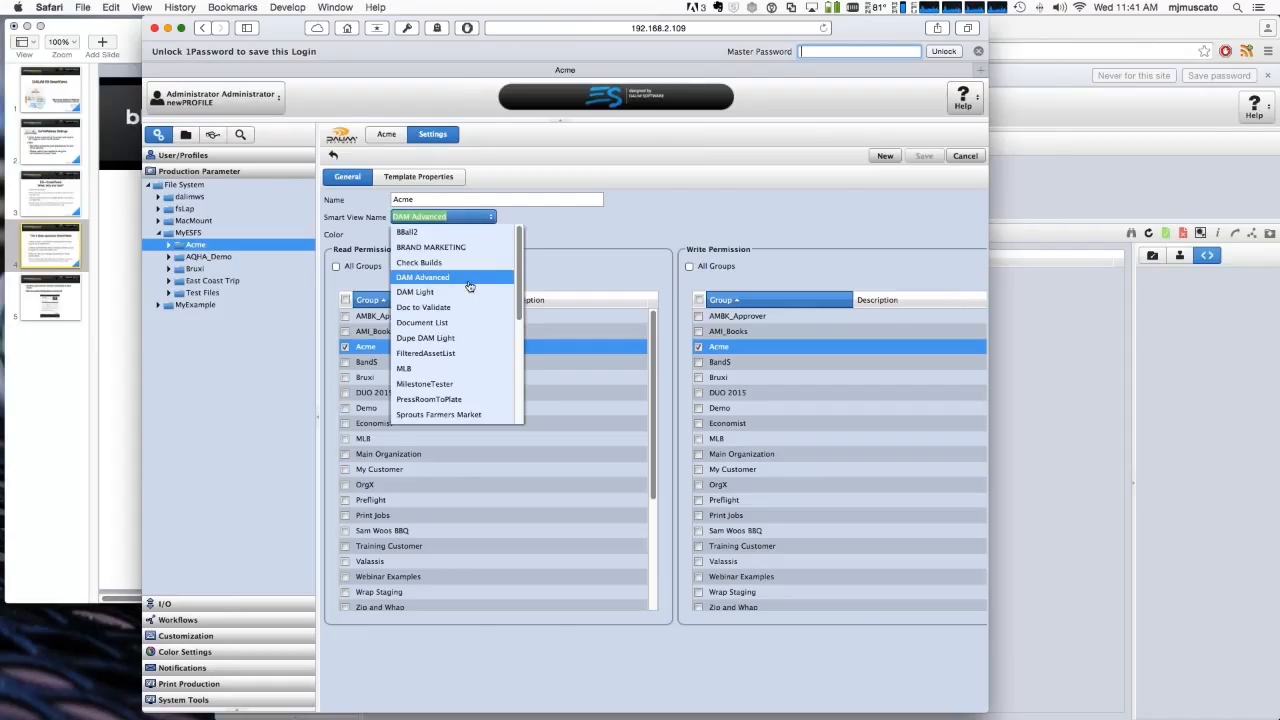
click(468, 282)
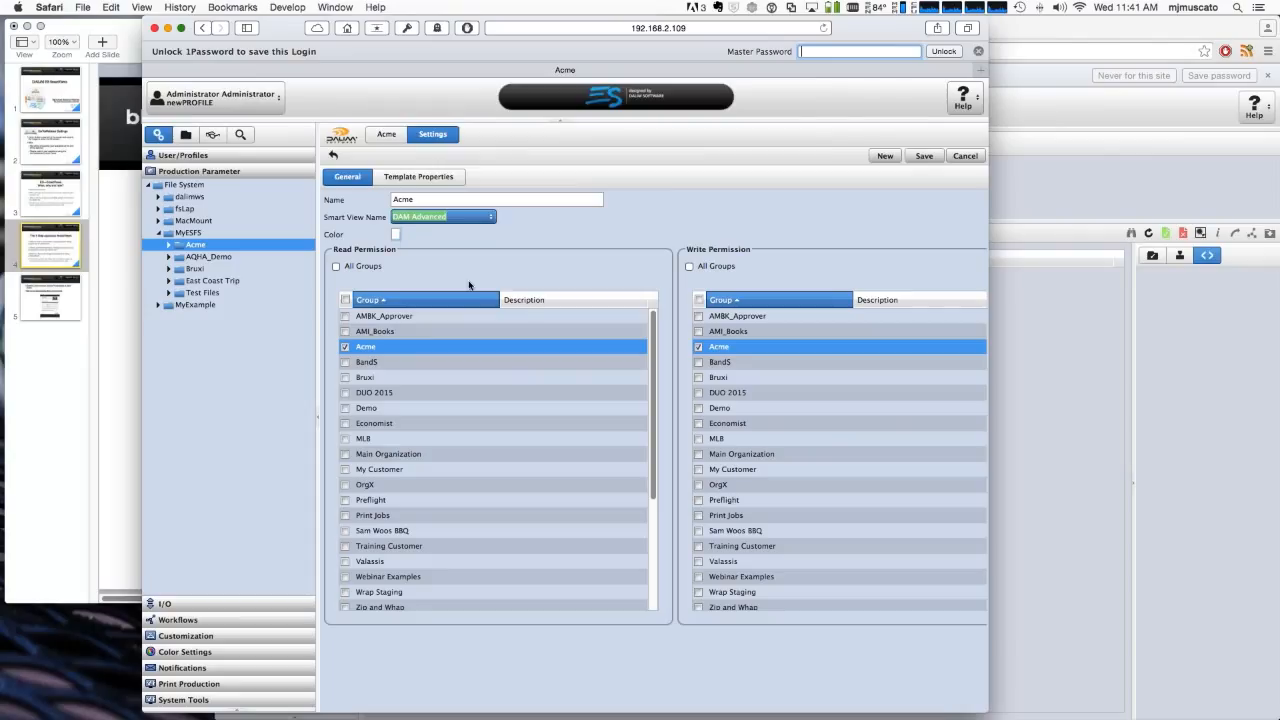
Try to assign the DAM Light smart view to the East Coast Trip folder
click(225, 284)
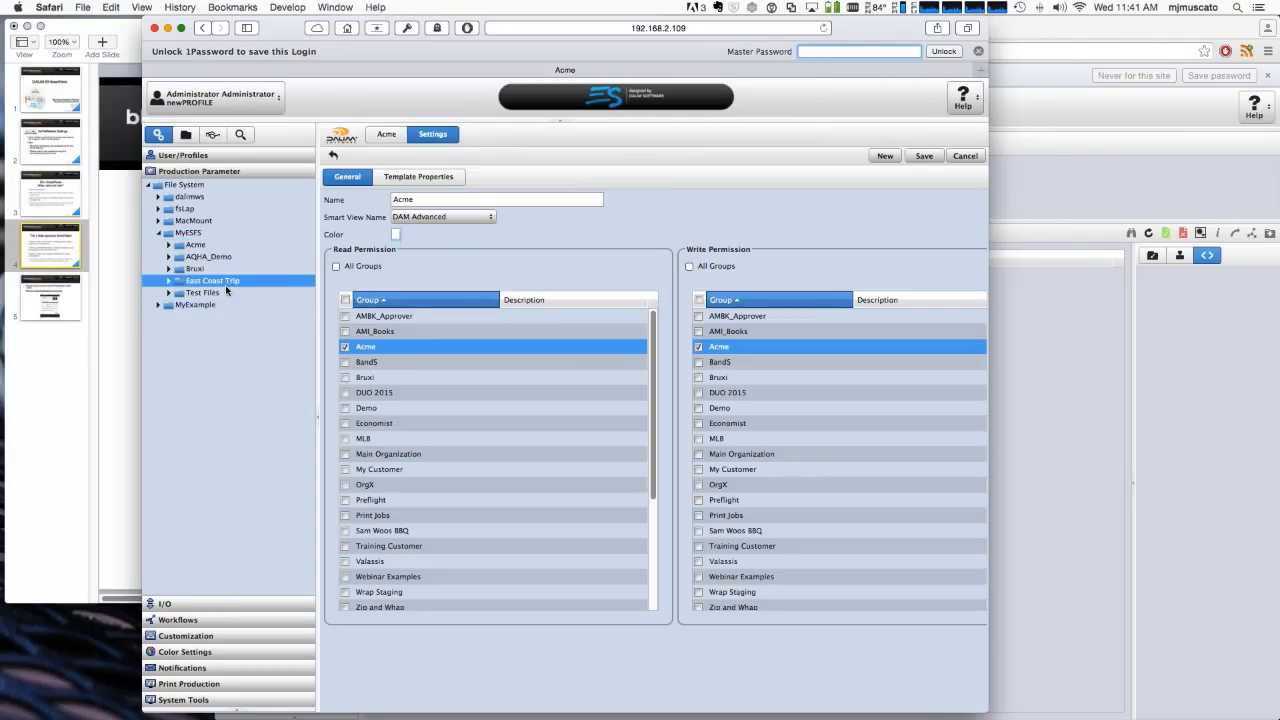
click(565, 417)
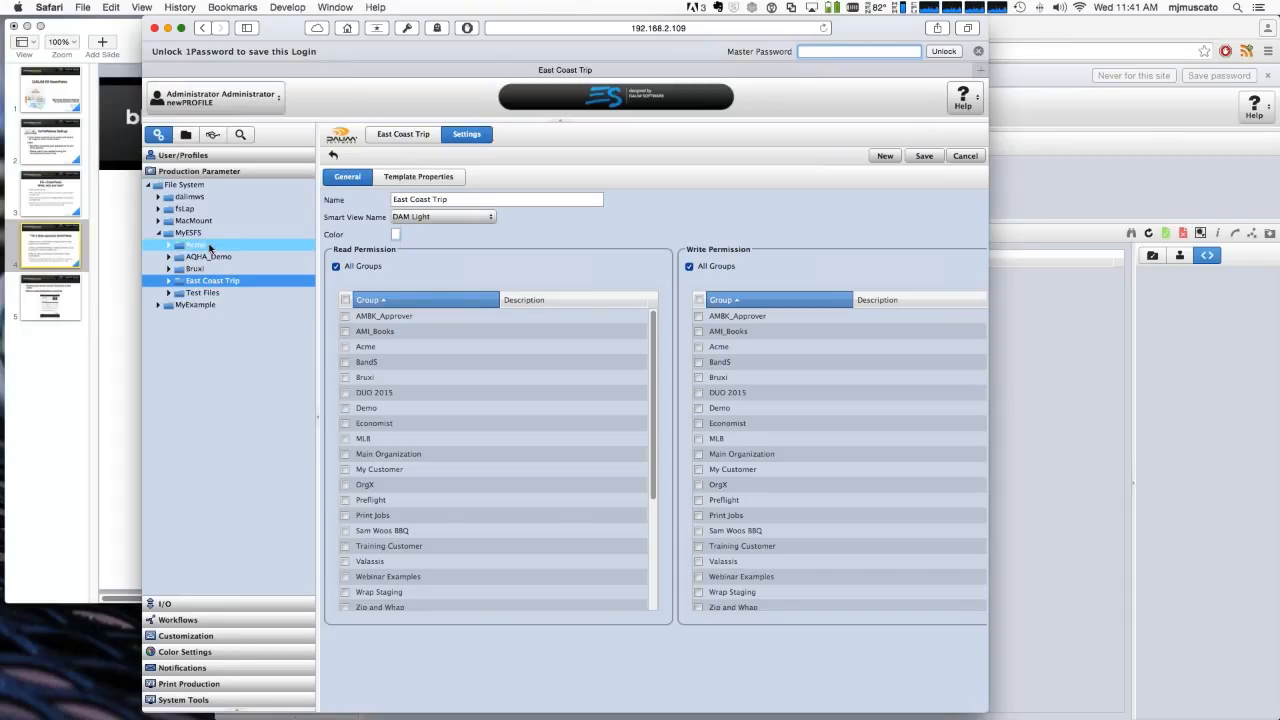
Set the Test Files folder's color to bright green (RGB 13, 241, 13) and save the folder settings
click(207, 293)
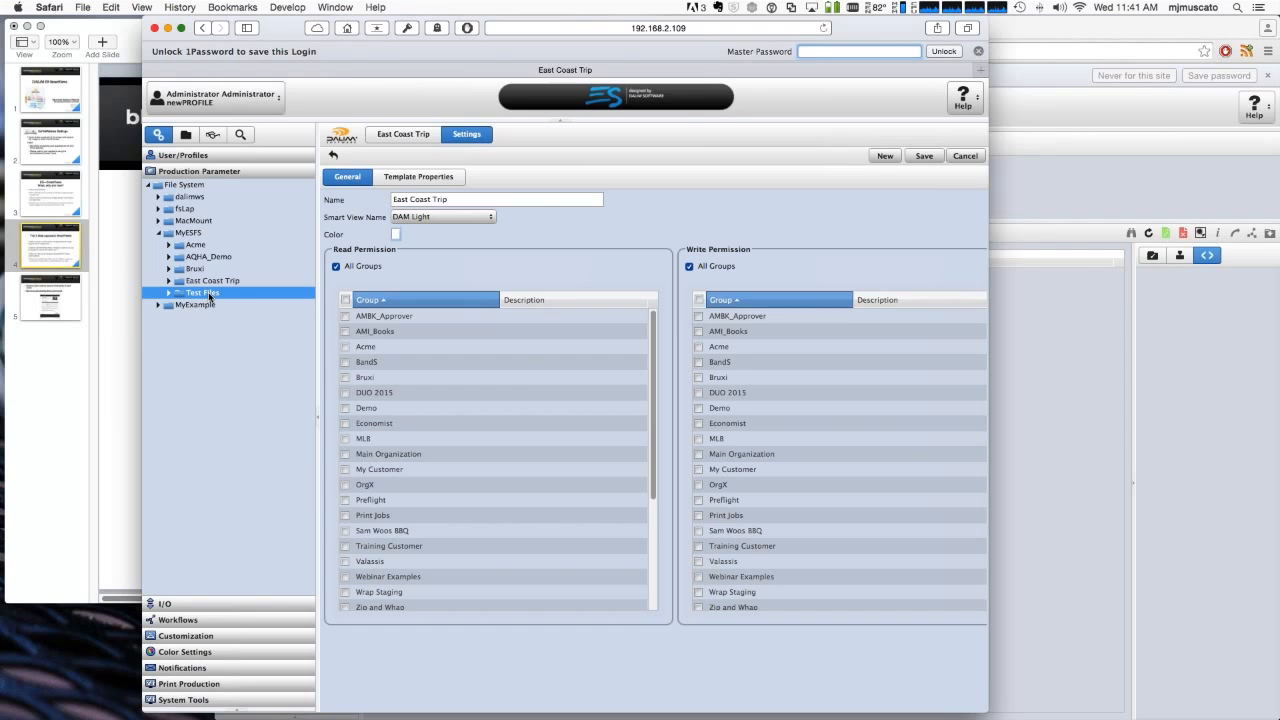
key(Return)
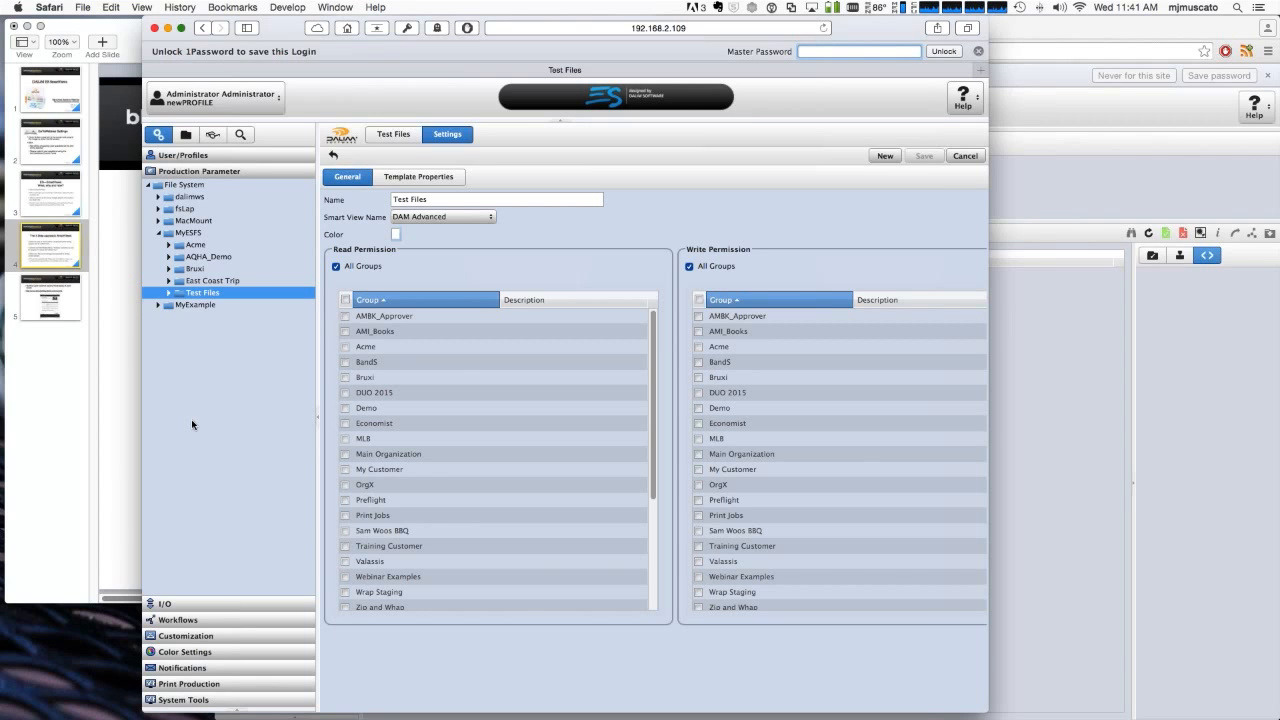
click(400, 236)
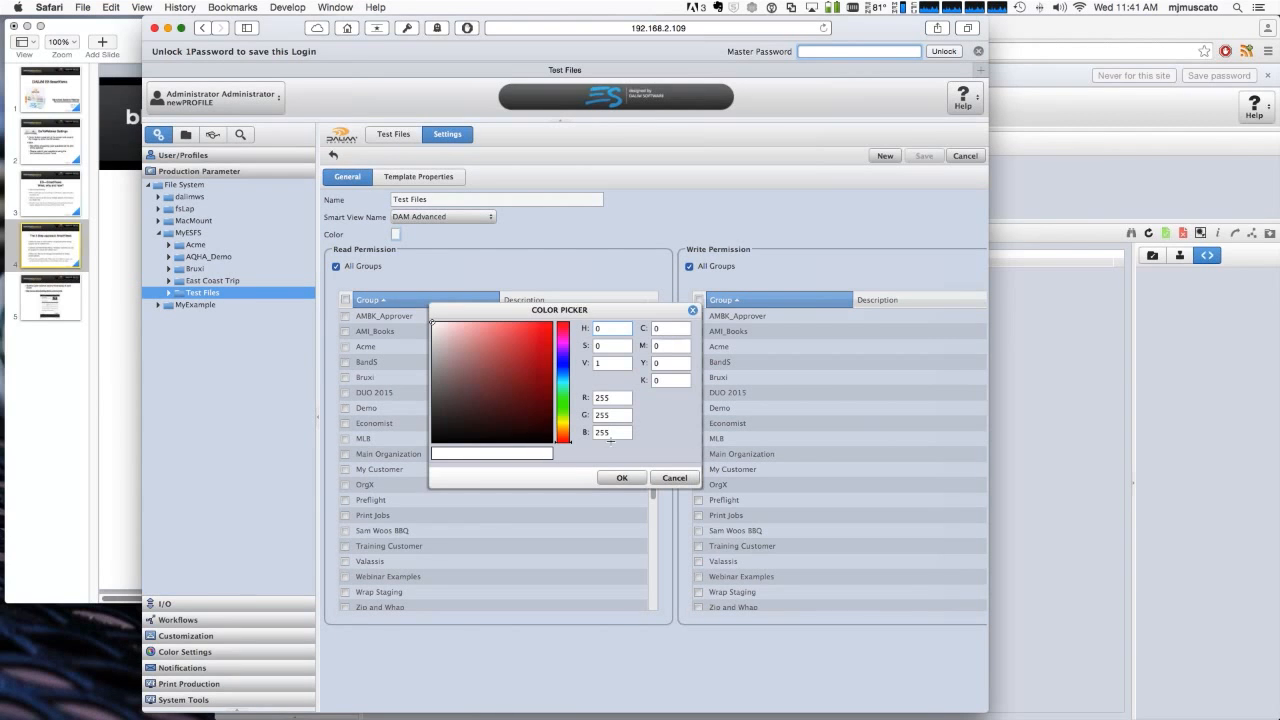
click(563, 401)
click(545, 329)
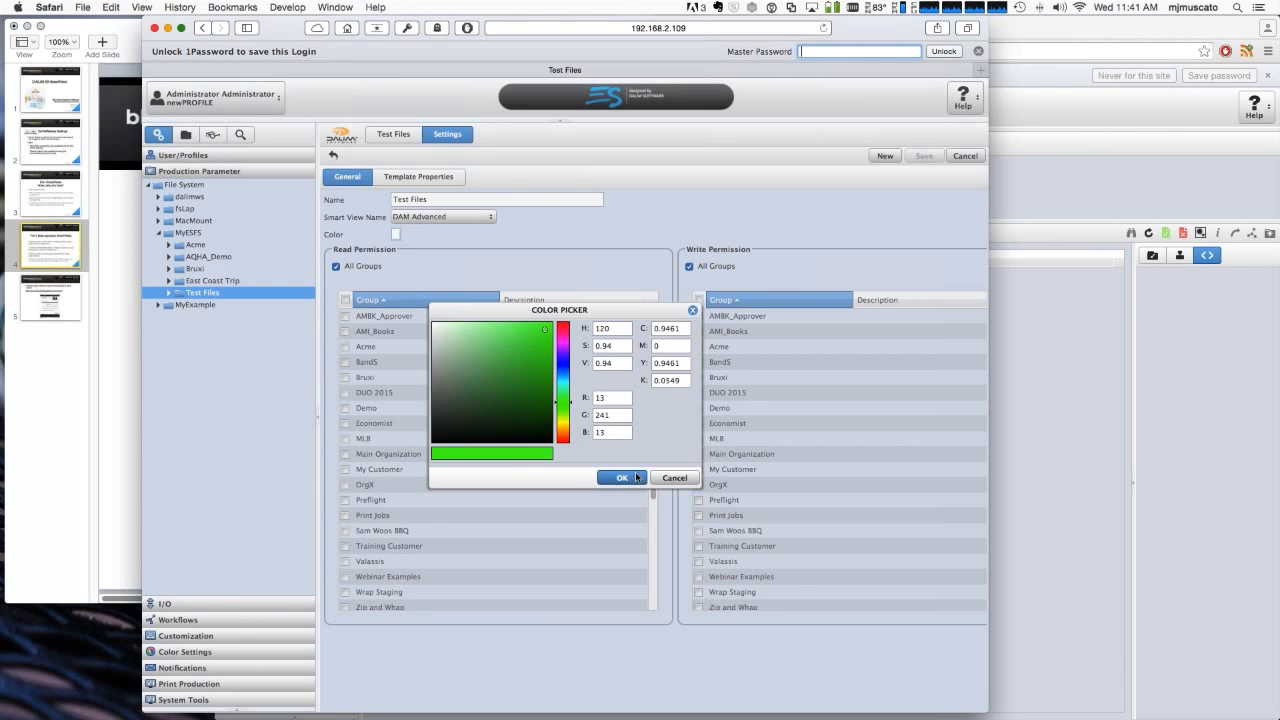
click(621, 477)
click(924, 156)
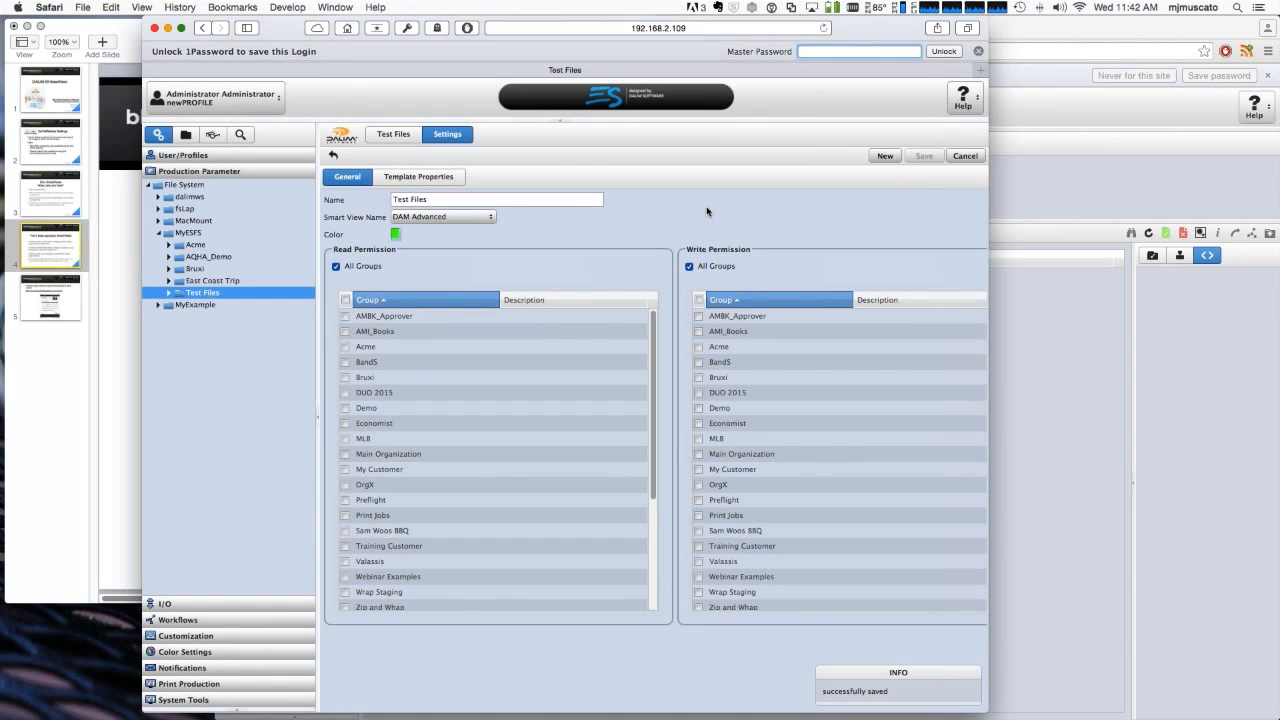
Switch the East Coast Trip folder's template to custom properties and review its document workflow and production group settings
click(204, 282)
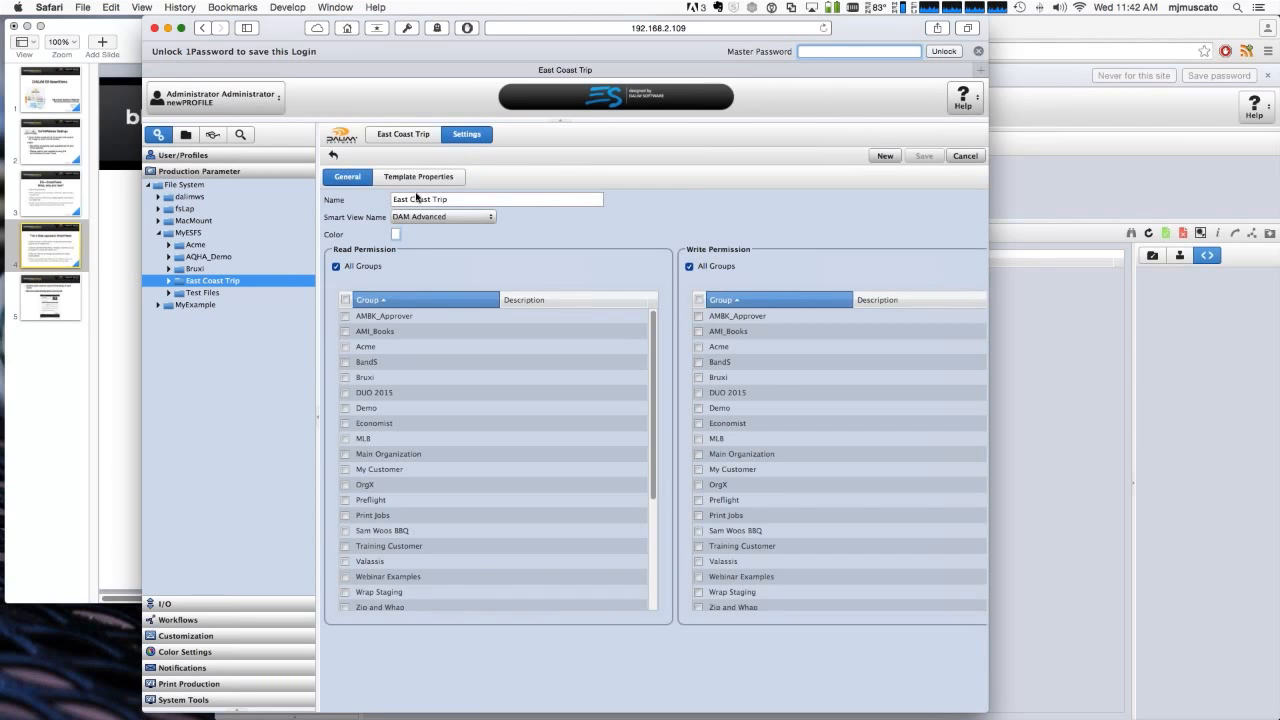
click(418, 177)
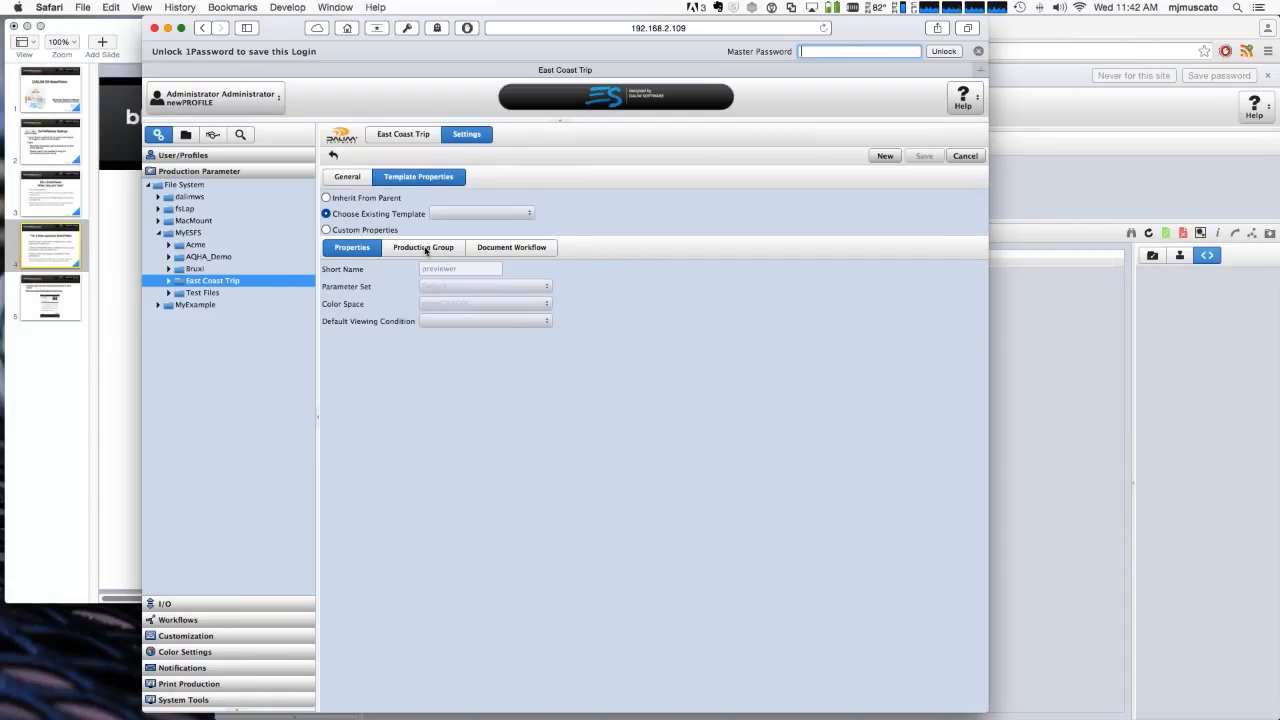
click(327, 230)
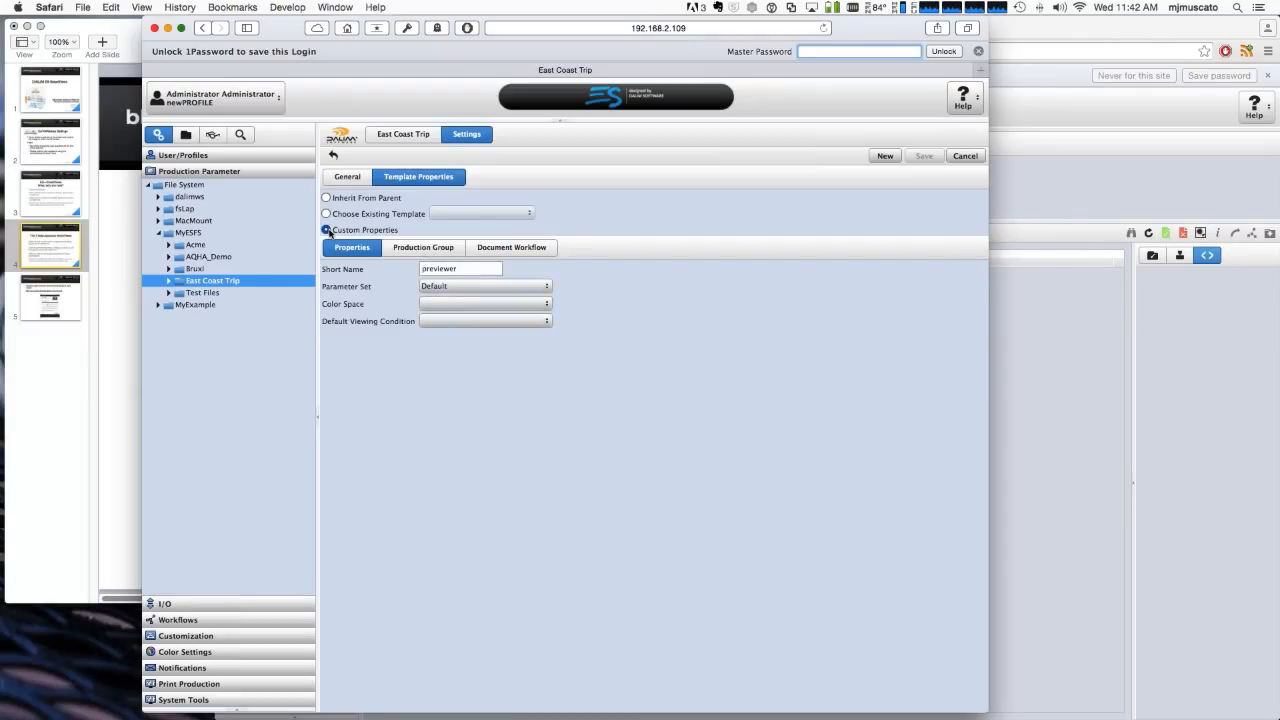
click(557, 248)
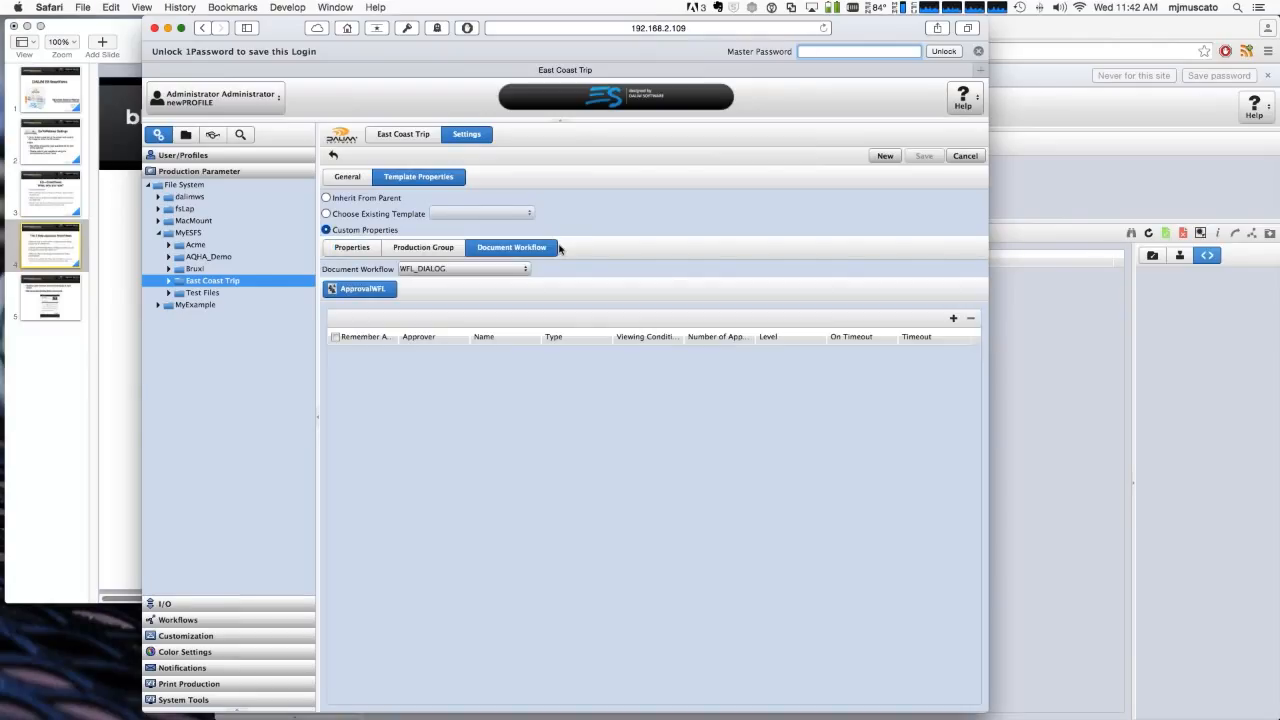
click(446, 248)
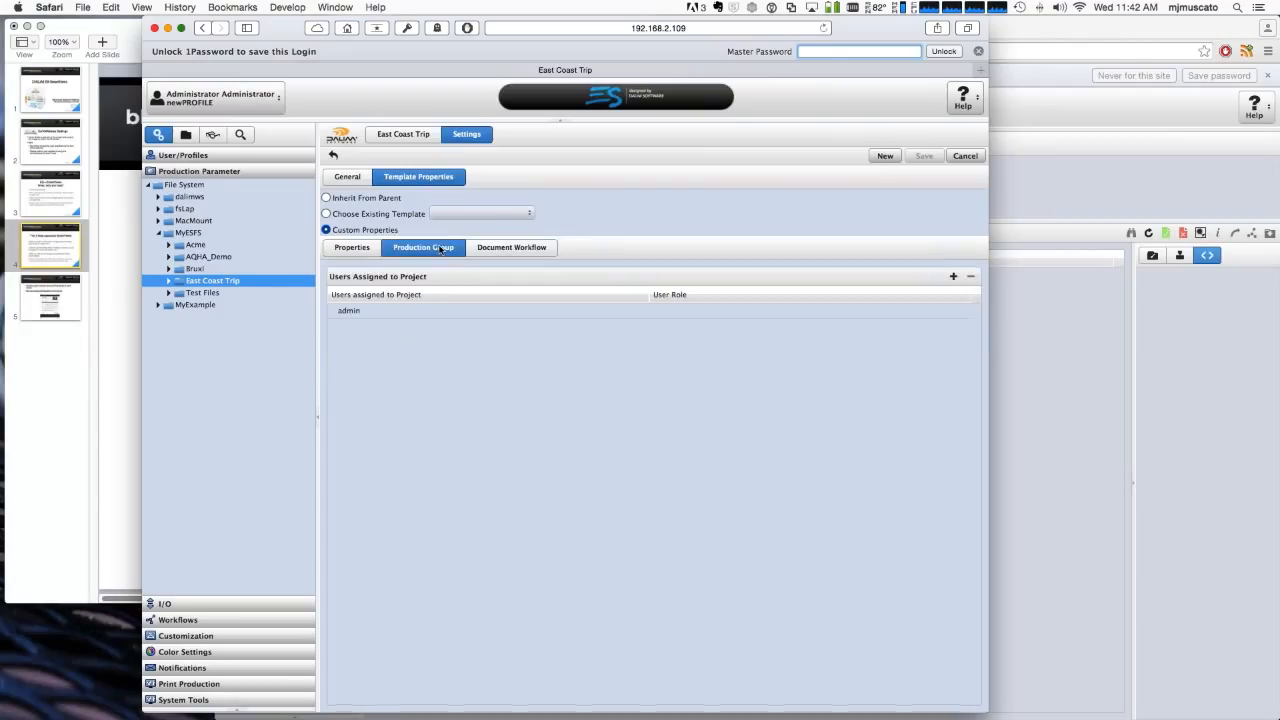
click(349, 248)
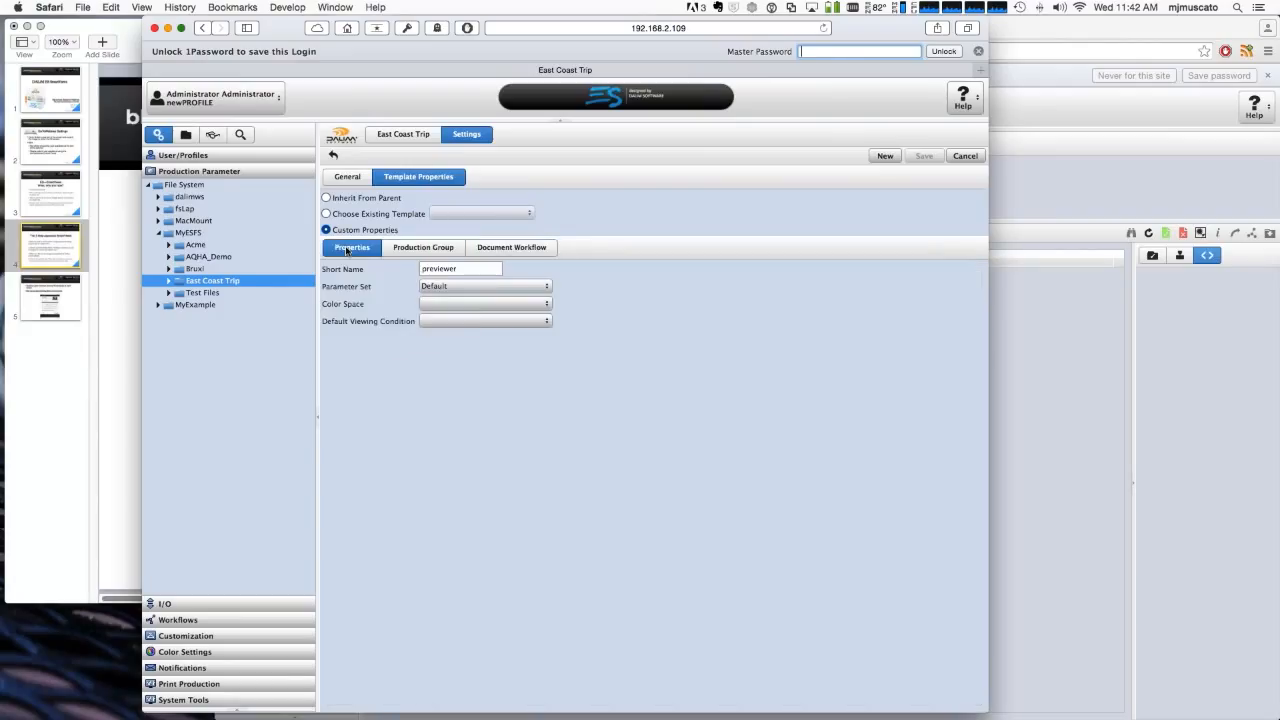
Set the East Coast Trip folder's color space to Offset Standard (US) and save the folder settings
click(548, 305)
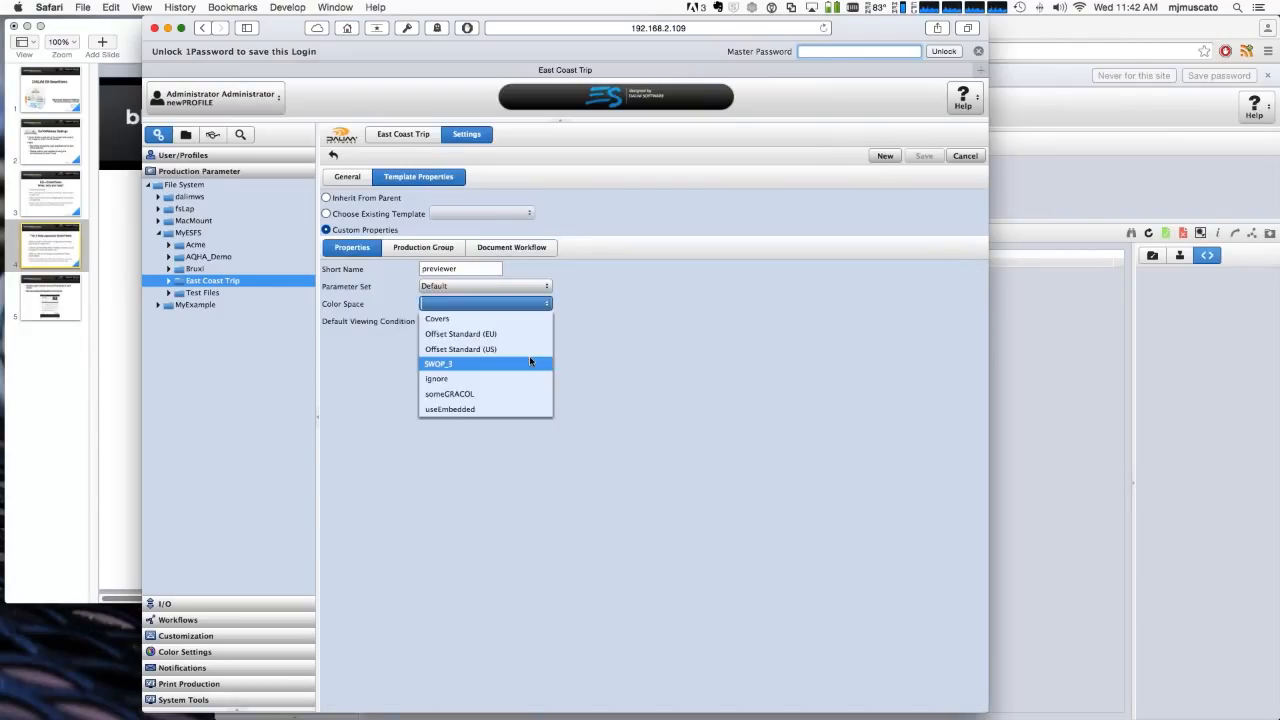
click(520, 349)
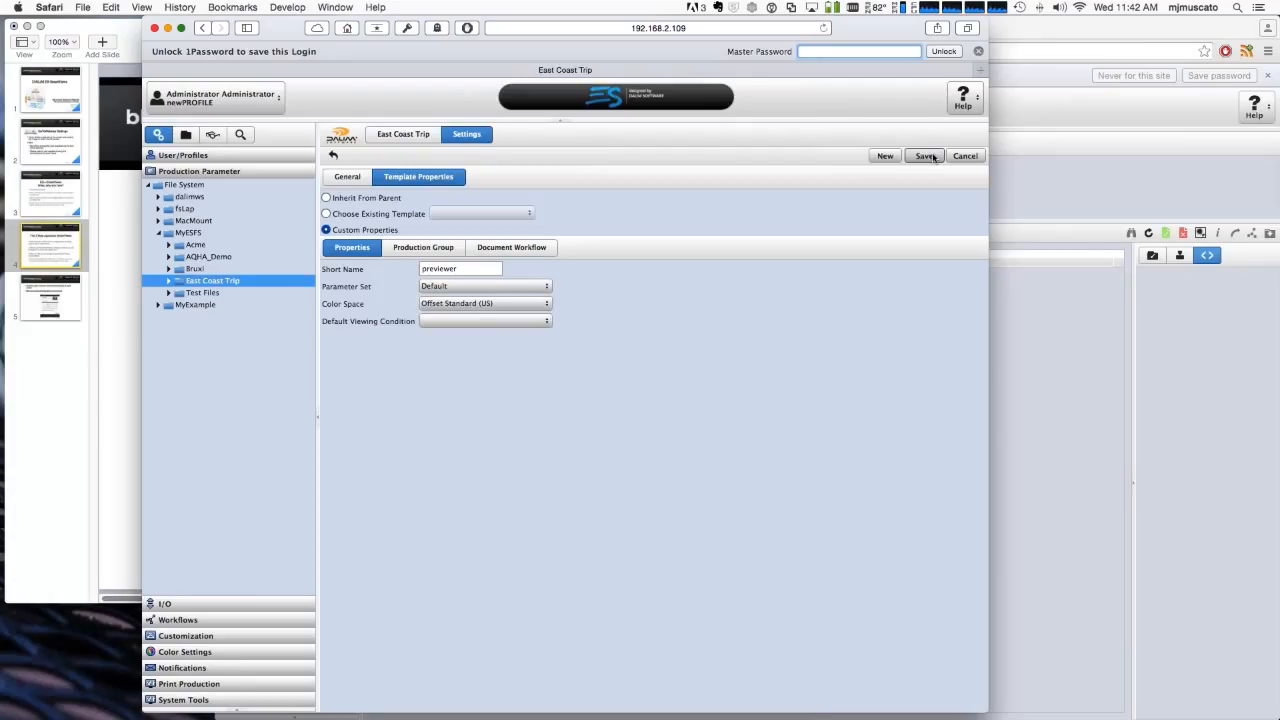
click(926, 156)
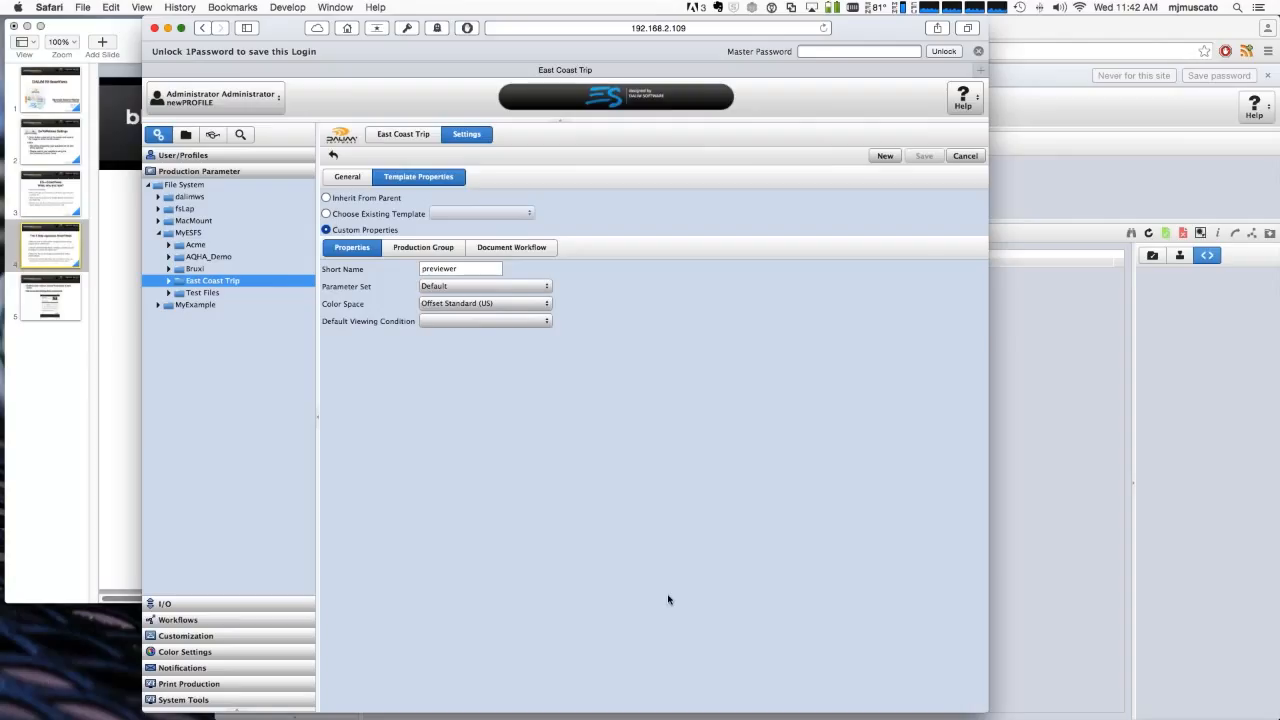
View the general settings and template properties of the jpg folder in the LastJob project's documents
click(186, 136)
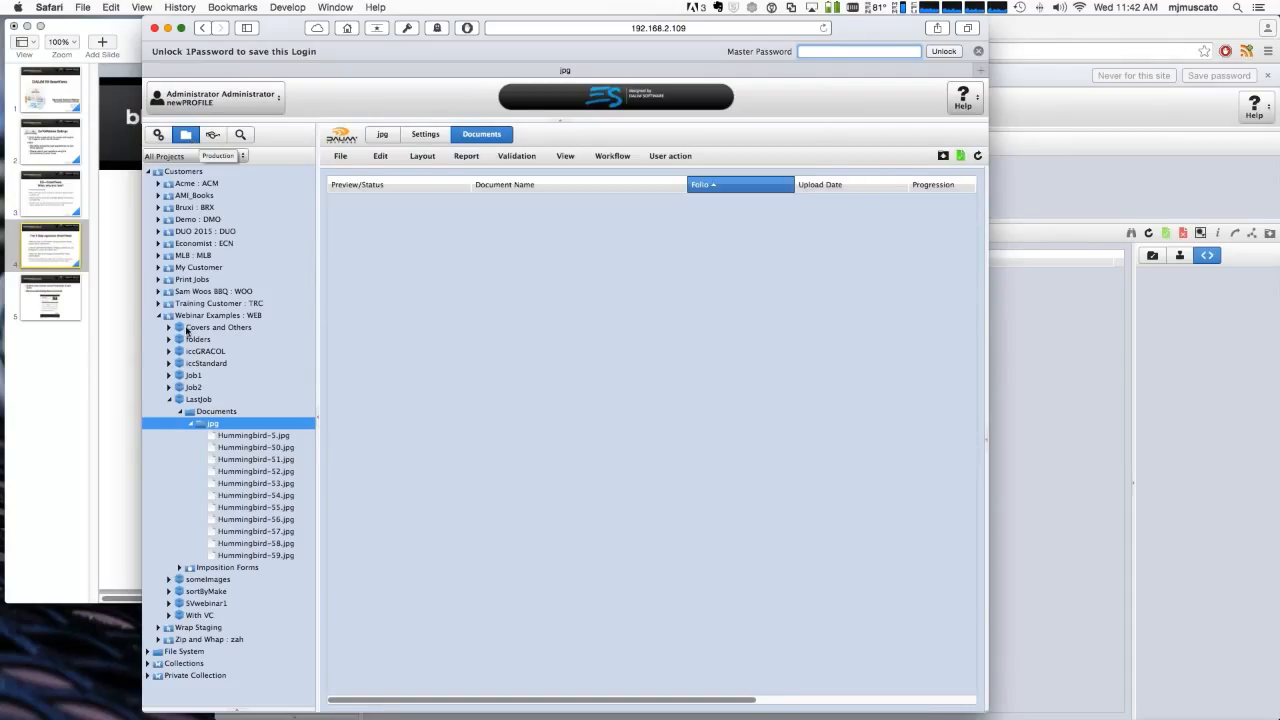
click(419, 136)
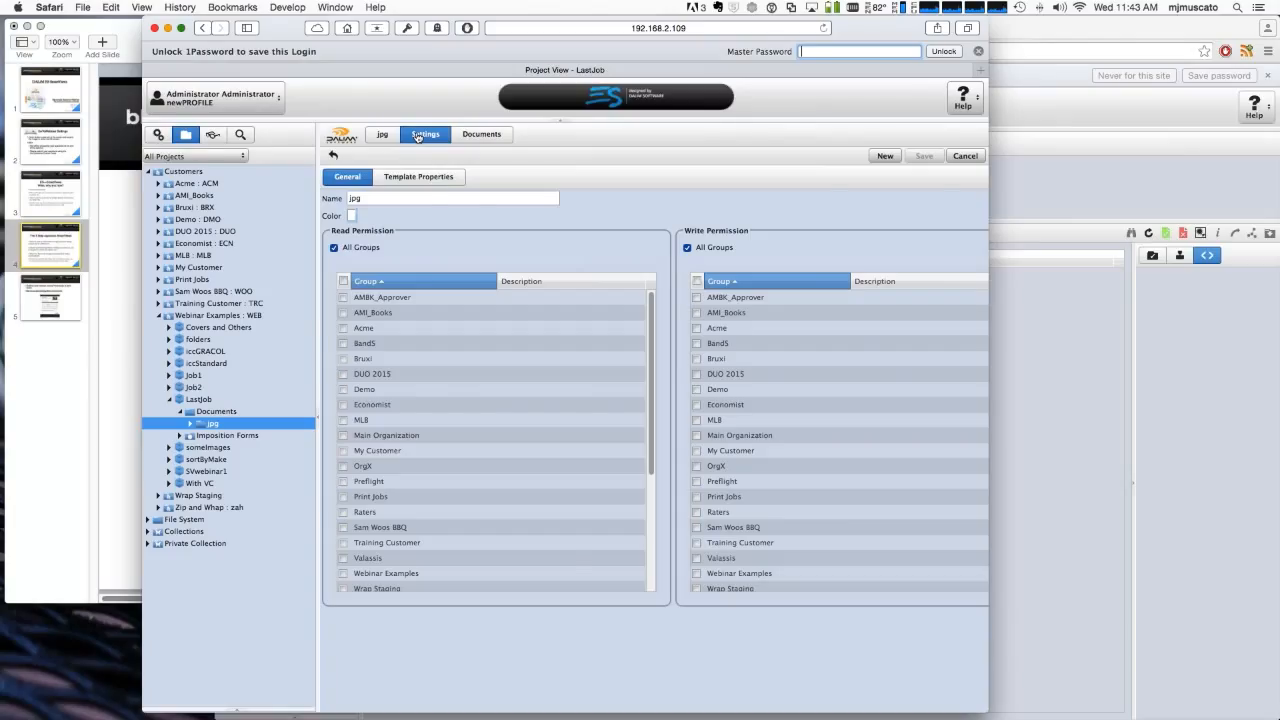
click(426, 182)
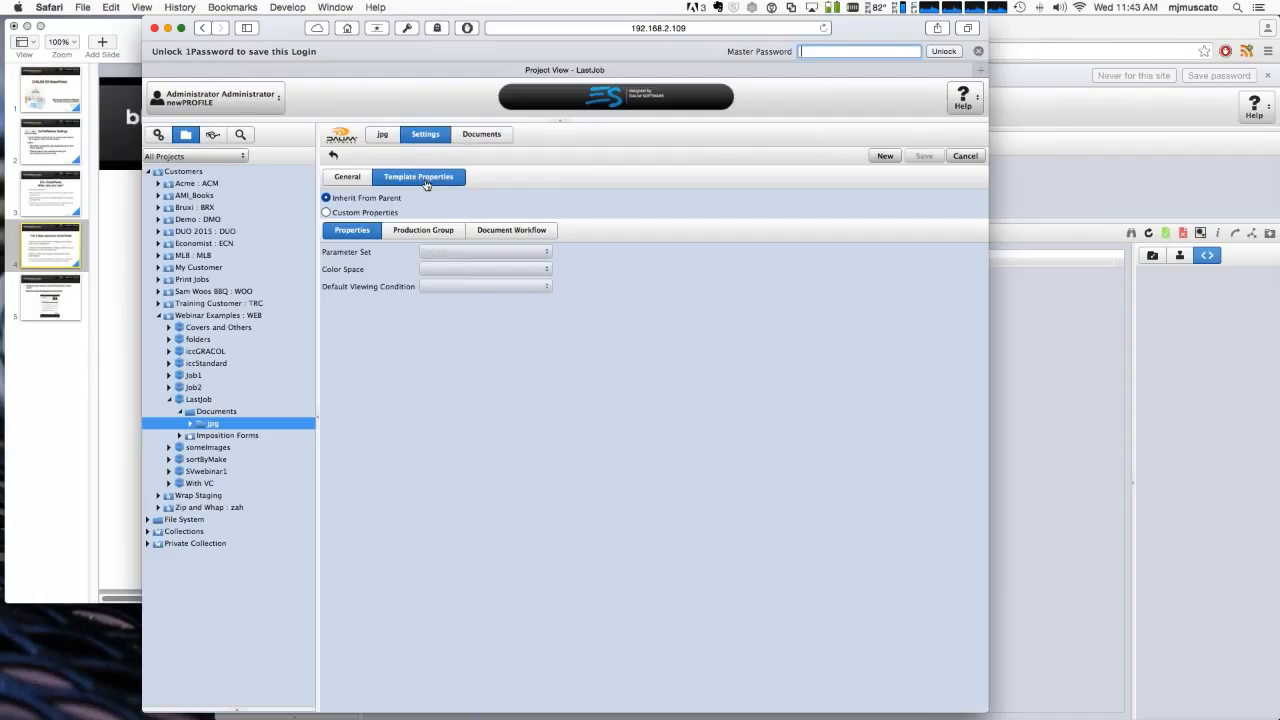
View the options for saving searches and run a search for QW14*
click(240, 134)
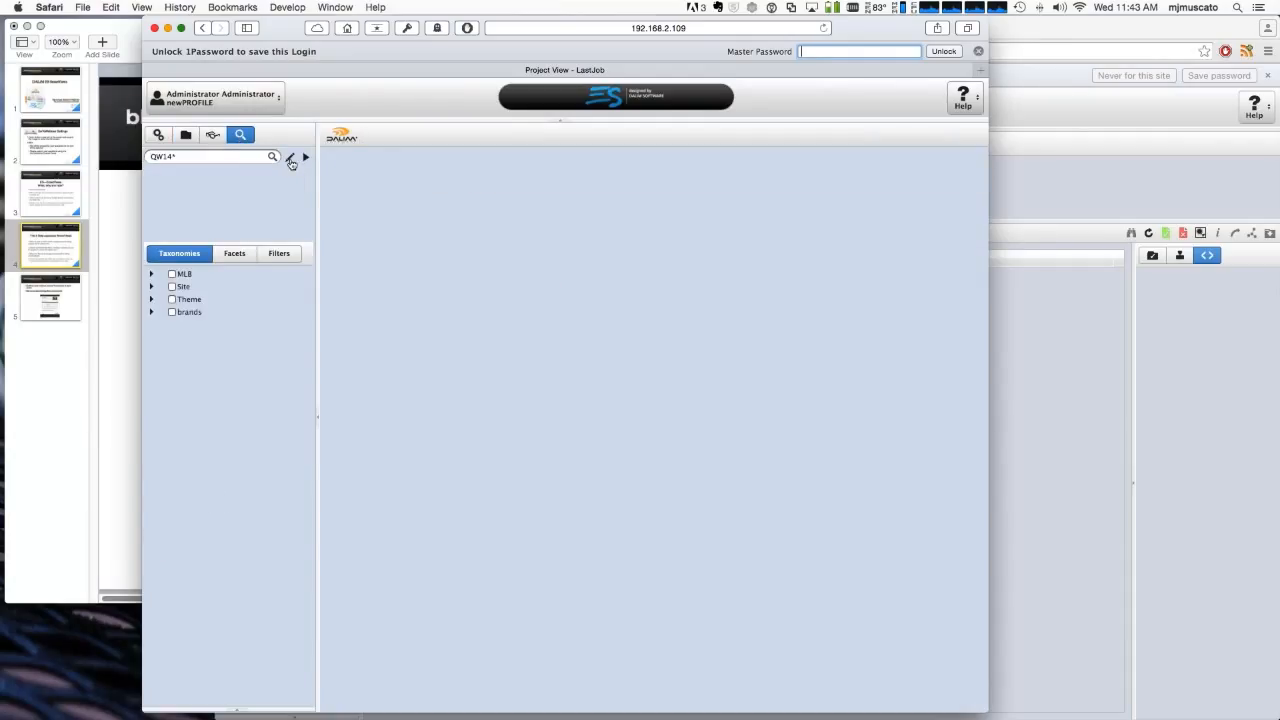
click(291, 160)
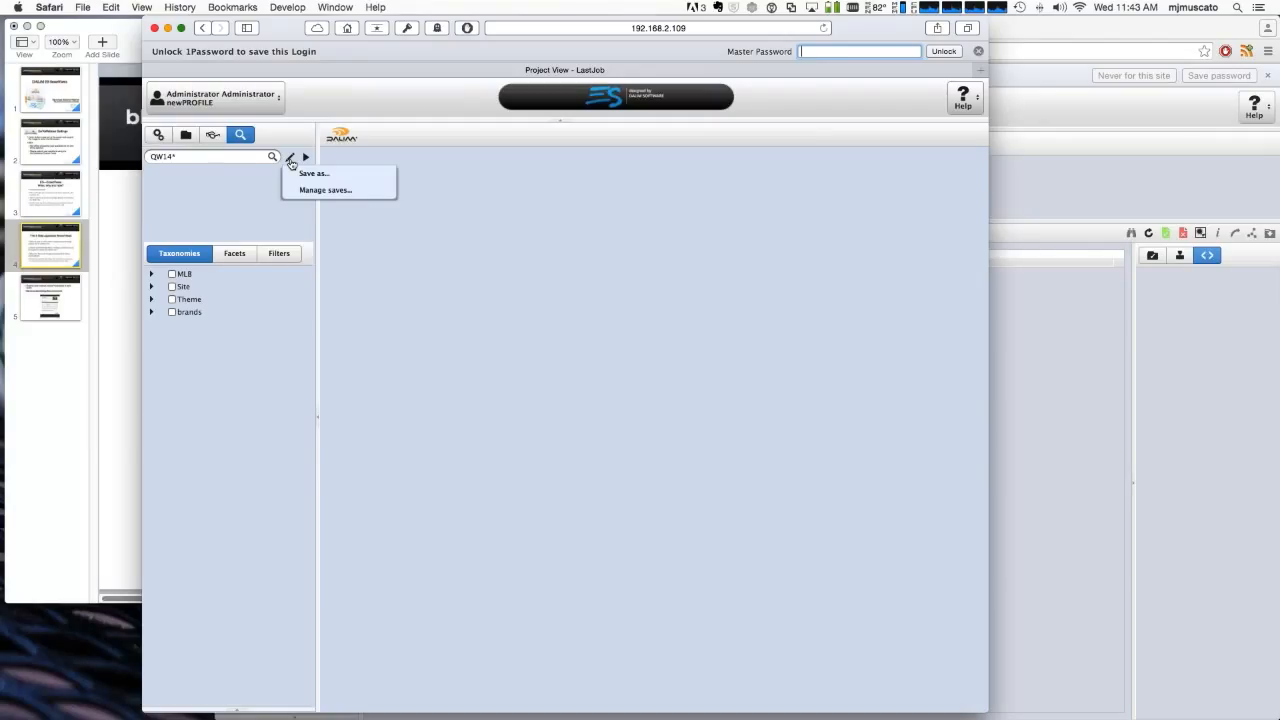
click(223, 188)
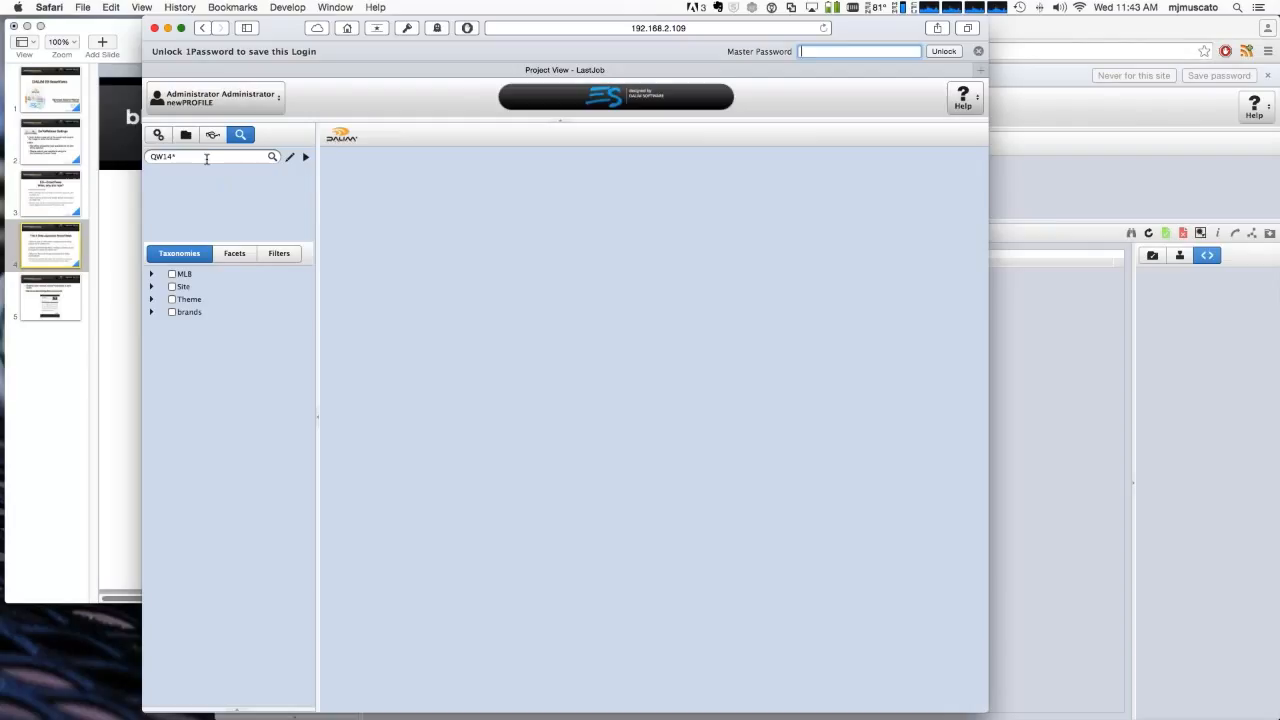
click(207, 159)
key(Return)
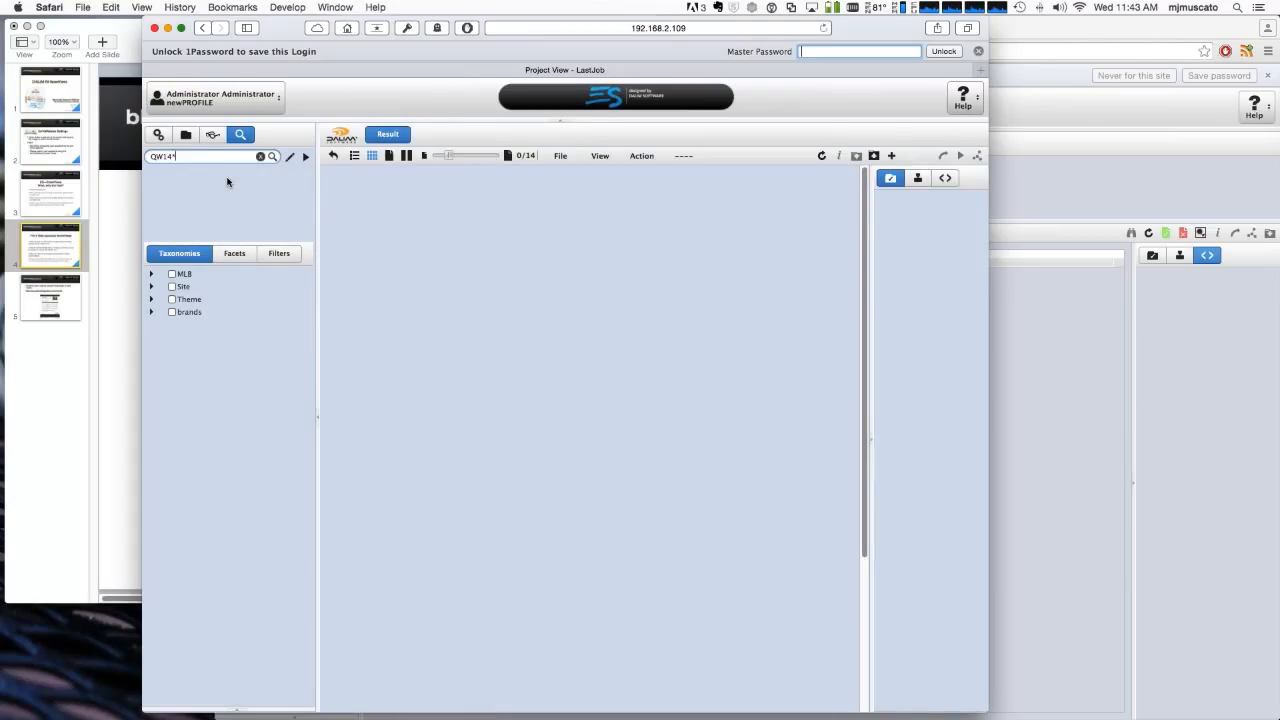